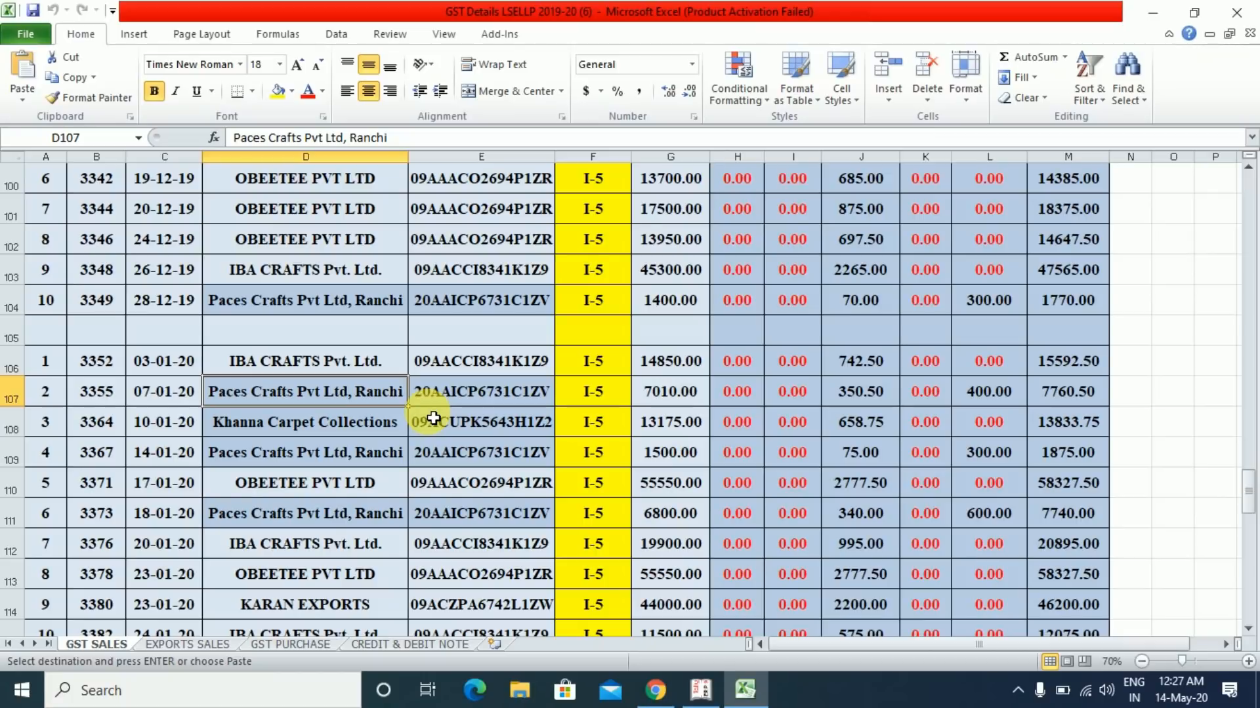
# - Check the January 2020 invoice dates on the GST SALES sheet, then switch to Tally
pyautogui.click(171, 402)
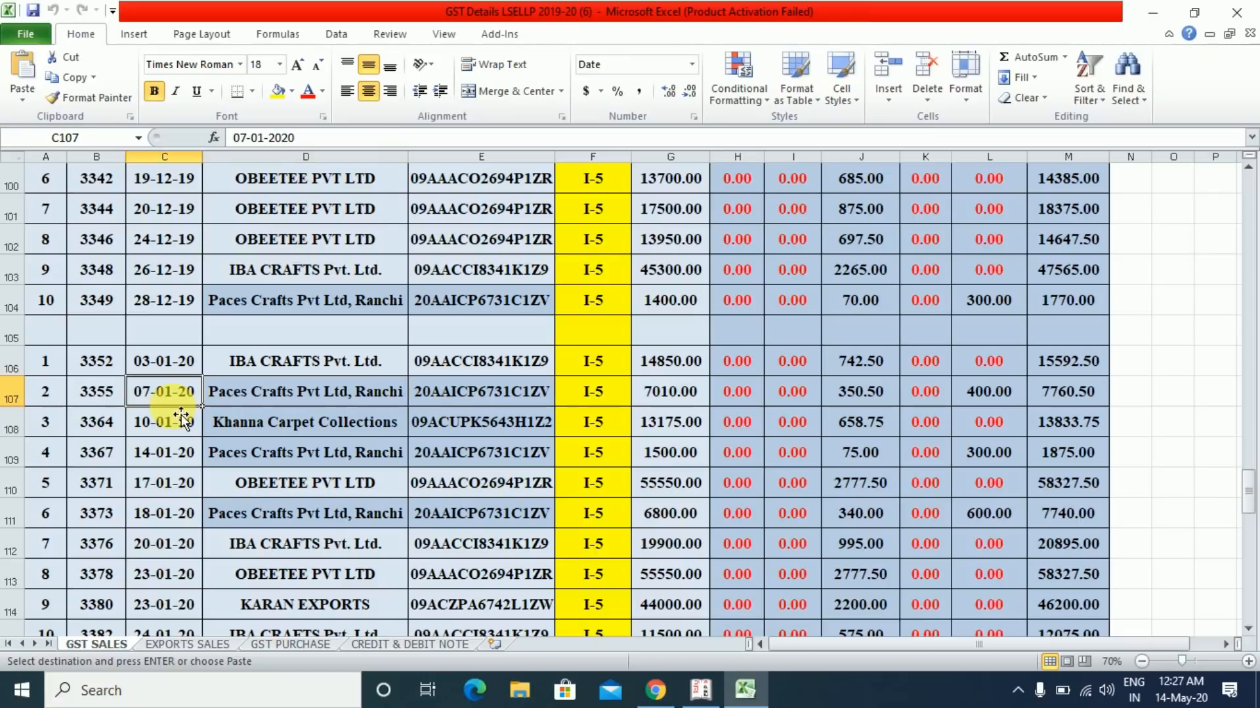
pyautogui.press('Down')
pyautogui.press('Down')
pyautogui.press('Down')
pyautogui.press('Up')
pyautogui.press('Up')
pyautogui.press('Up')
pyautogui.press('Up')
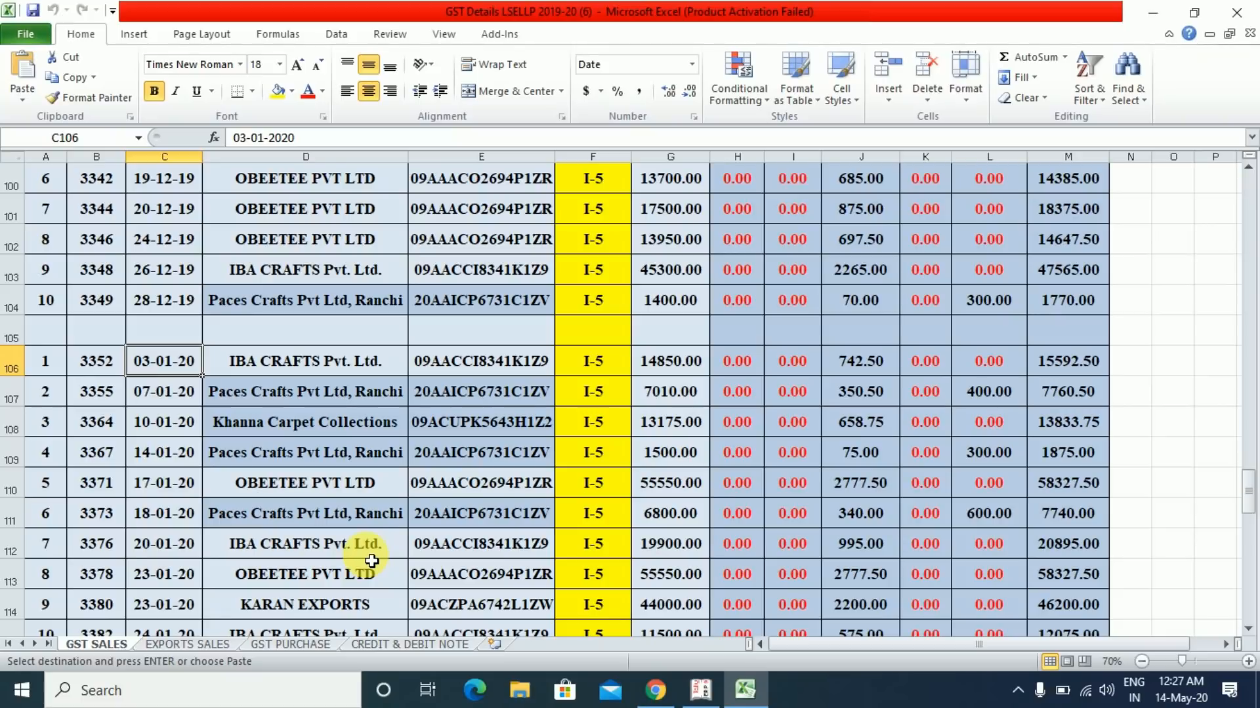
pyautogui.click(701, 690)
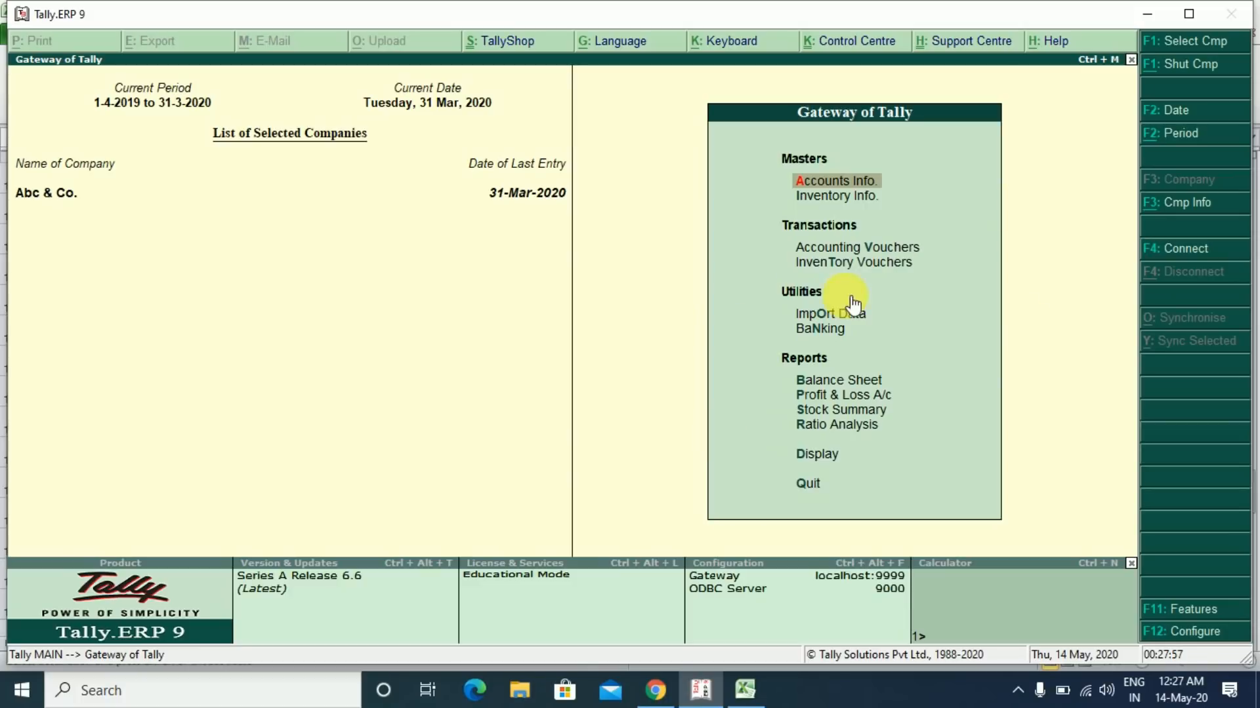
pyautogui.click(839, 248)
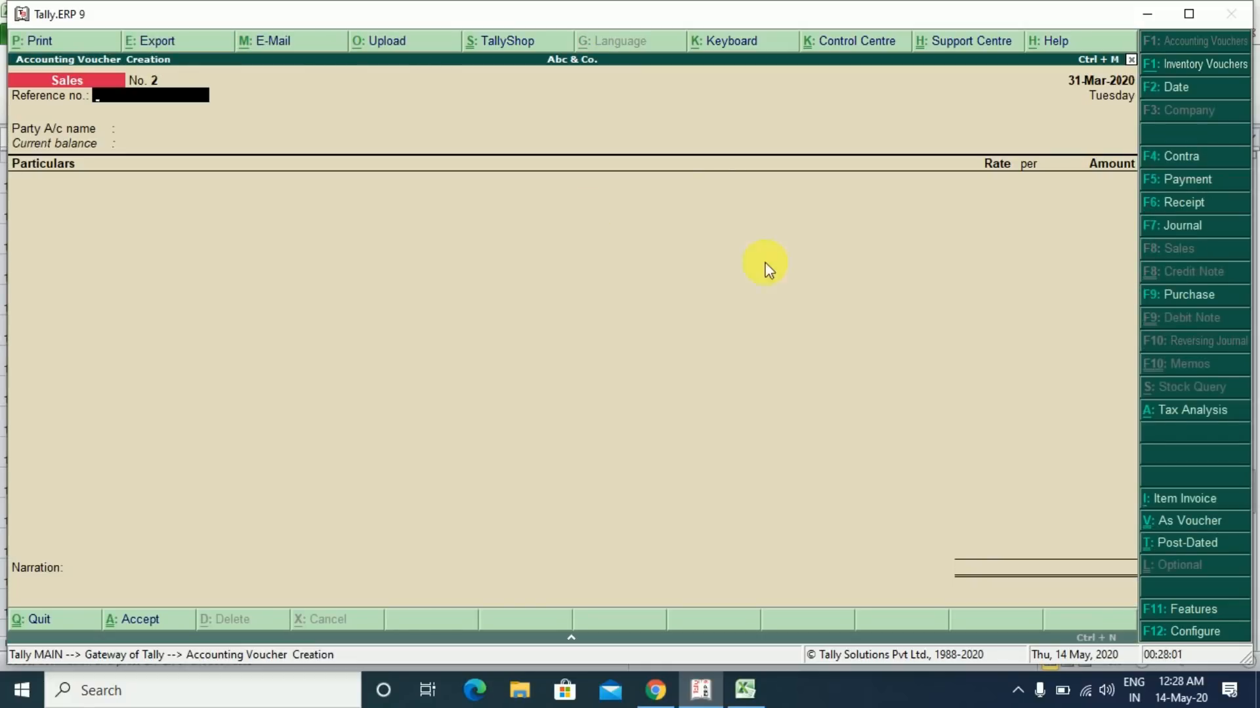
pyautogui.press('pageup')
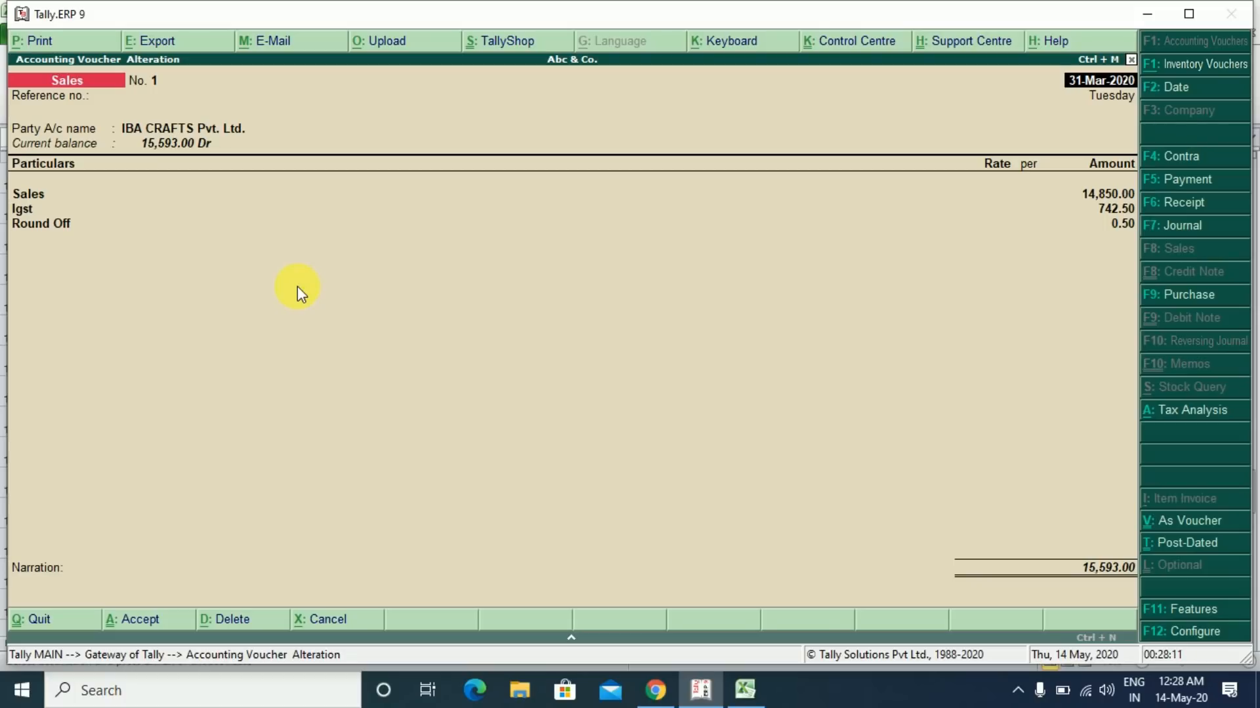
pyautogui.click(741, 688)
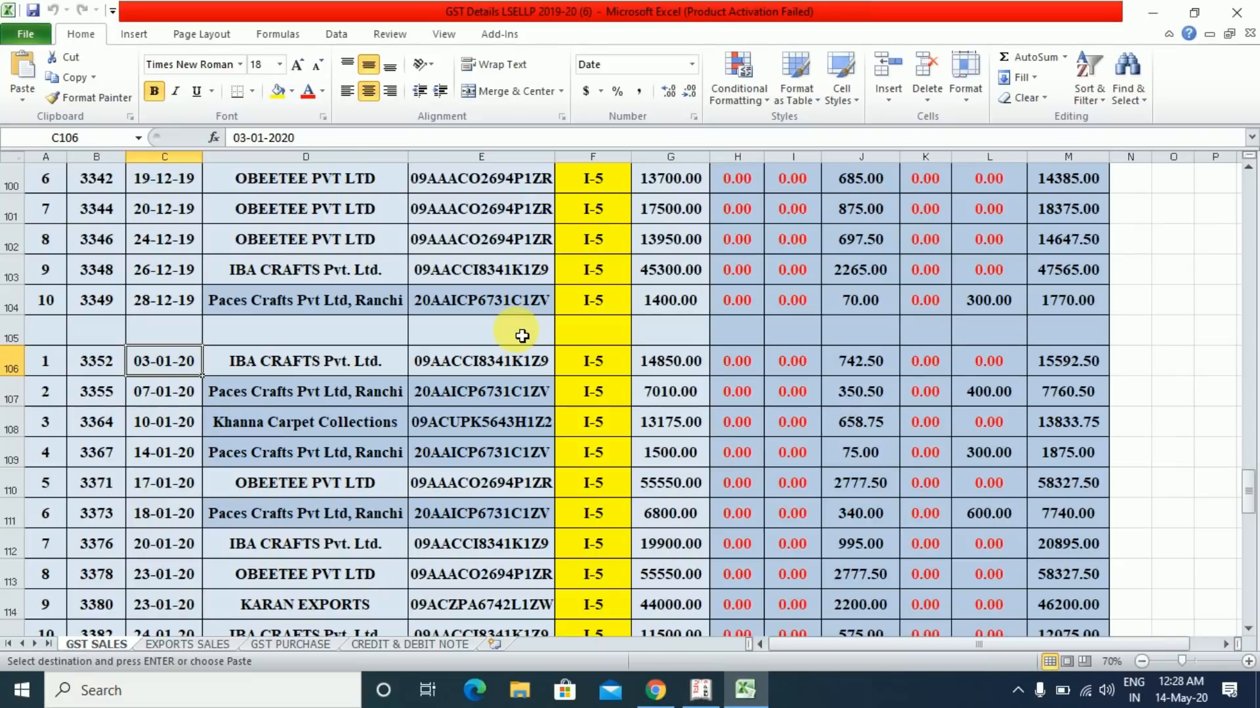
pyautogui.click(700, 692)
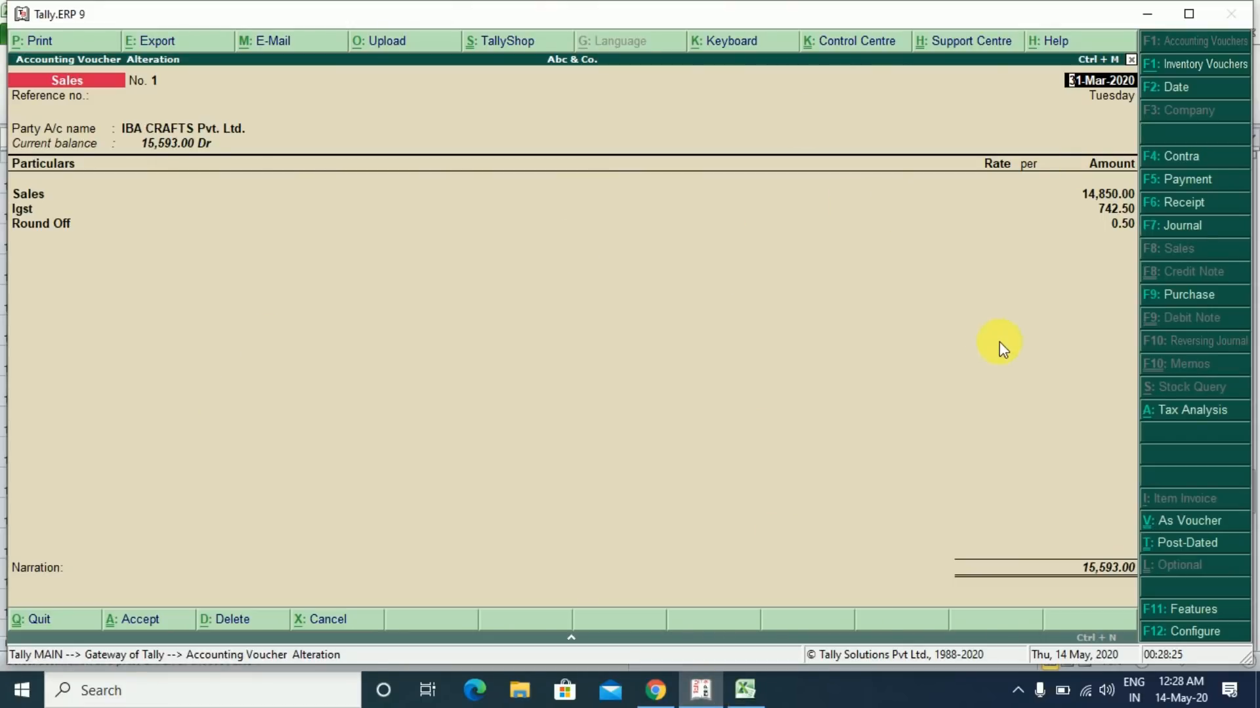
pyautogui.press('Escape')
pyautogui.press('y')
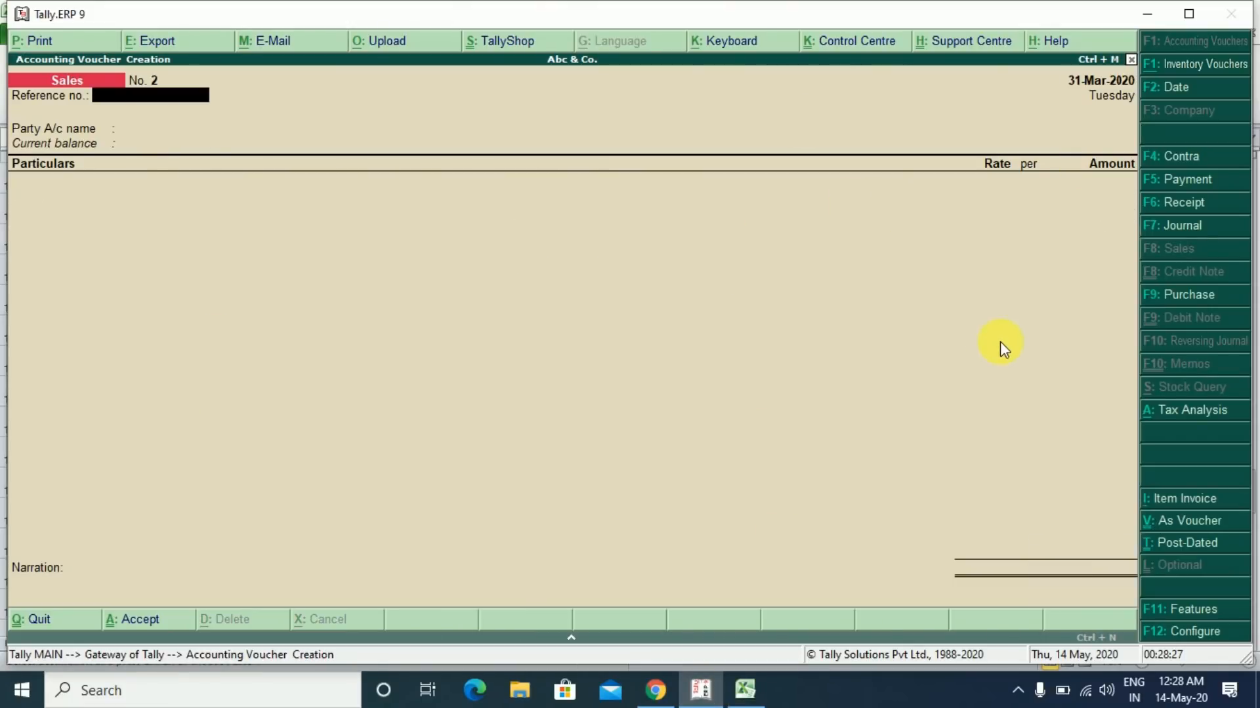
pyautogui.press('Escape')
pyautogui.press('Up')
pyautogui.press('Up')
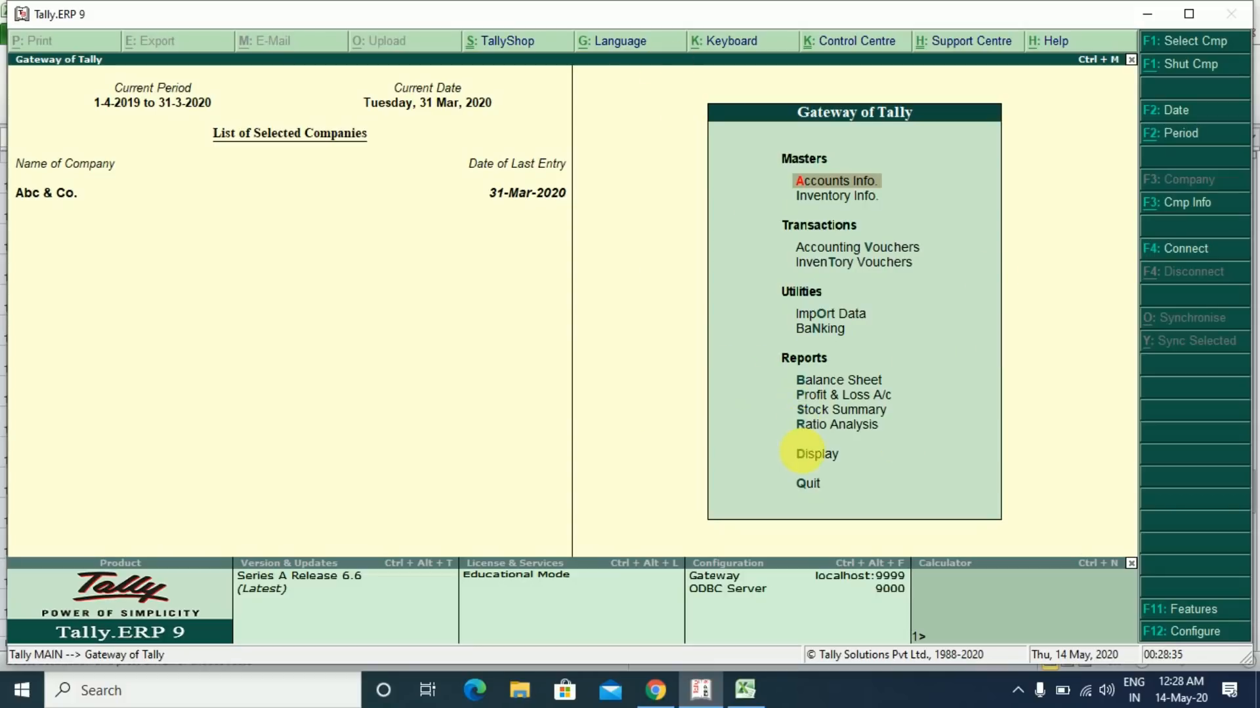
# - Go to Display > Statutory Reports > GST > GSTR-1 from Gateway of Tally
pyautogui.click(812, 455)
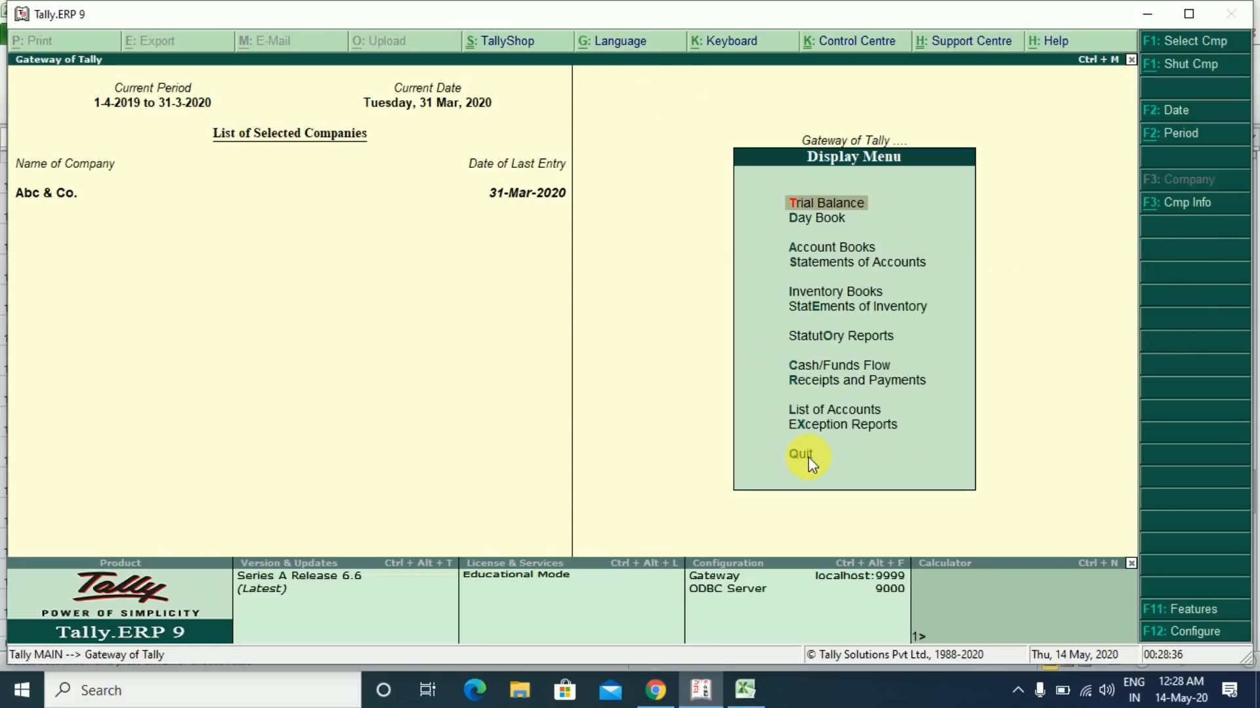
pyautogui.click(838, 336)
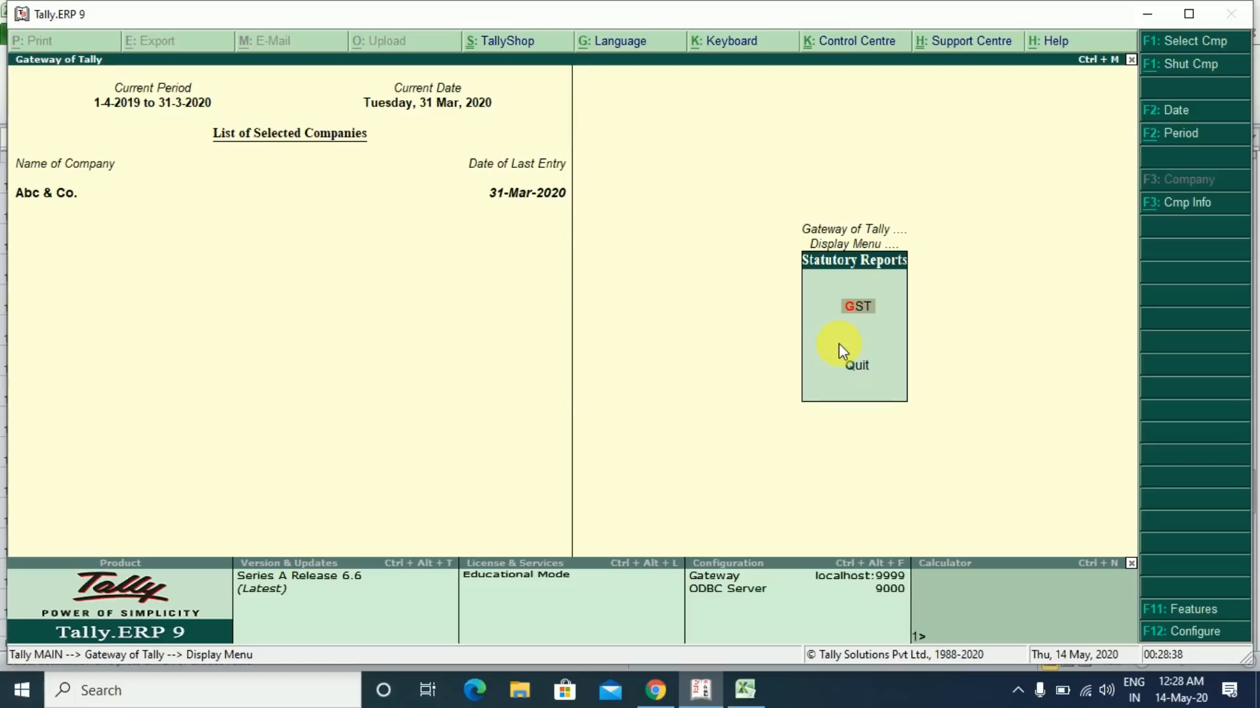
pyautogui.click(865, 307)
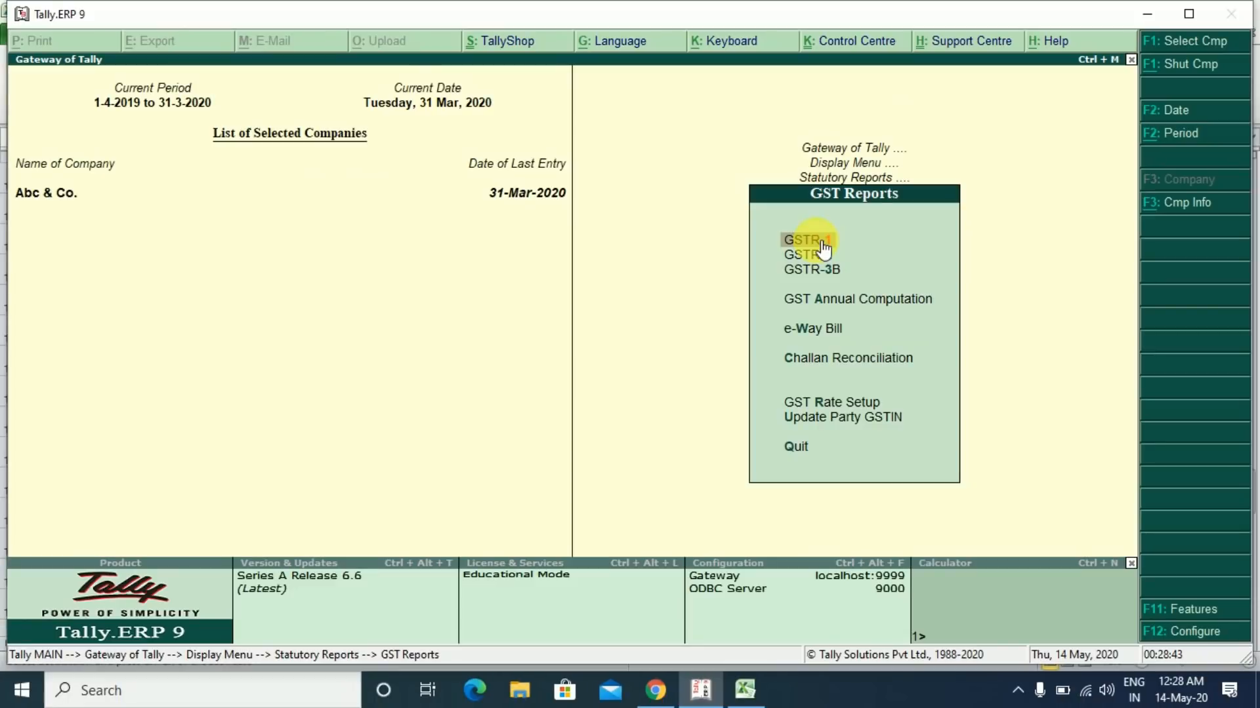
pyautogui.click(823, 248)
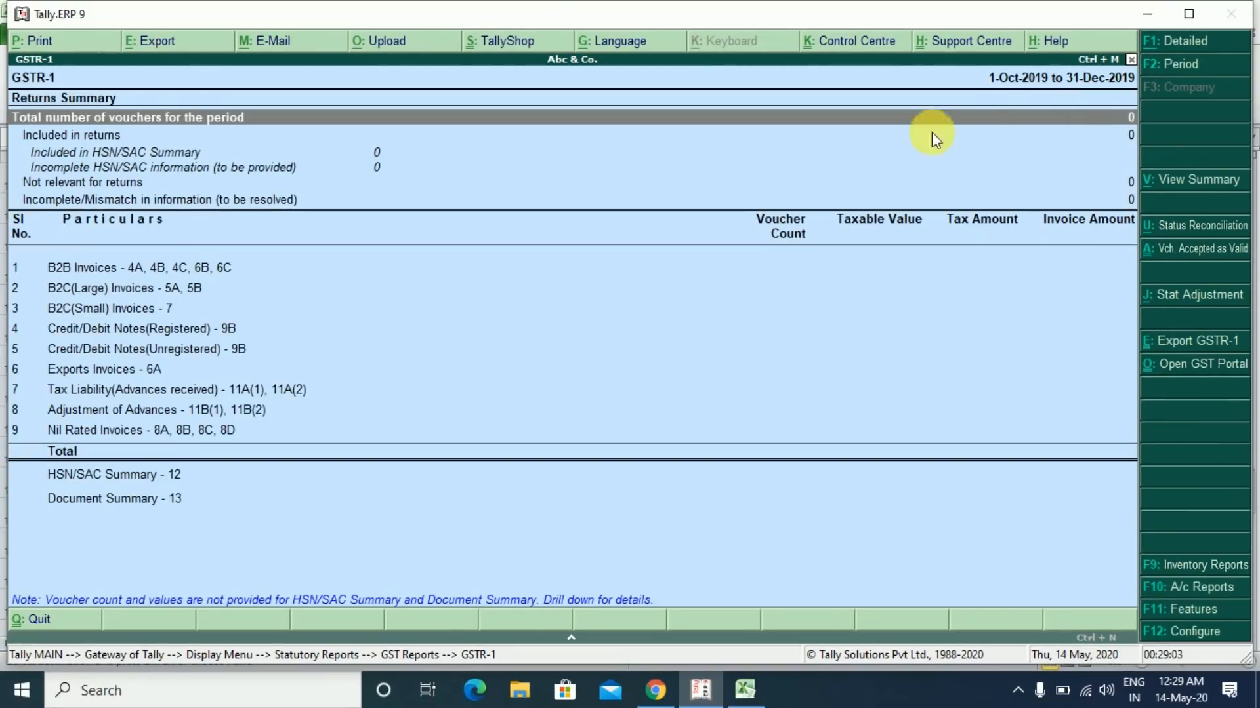
# - Change the GSTR-1 period to 1-4-2019 through 31-3-2020 and start the export
pyautogui.press('F2')
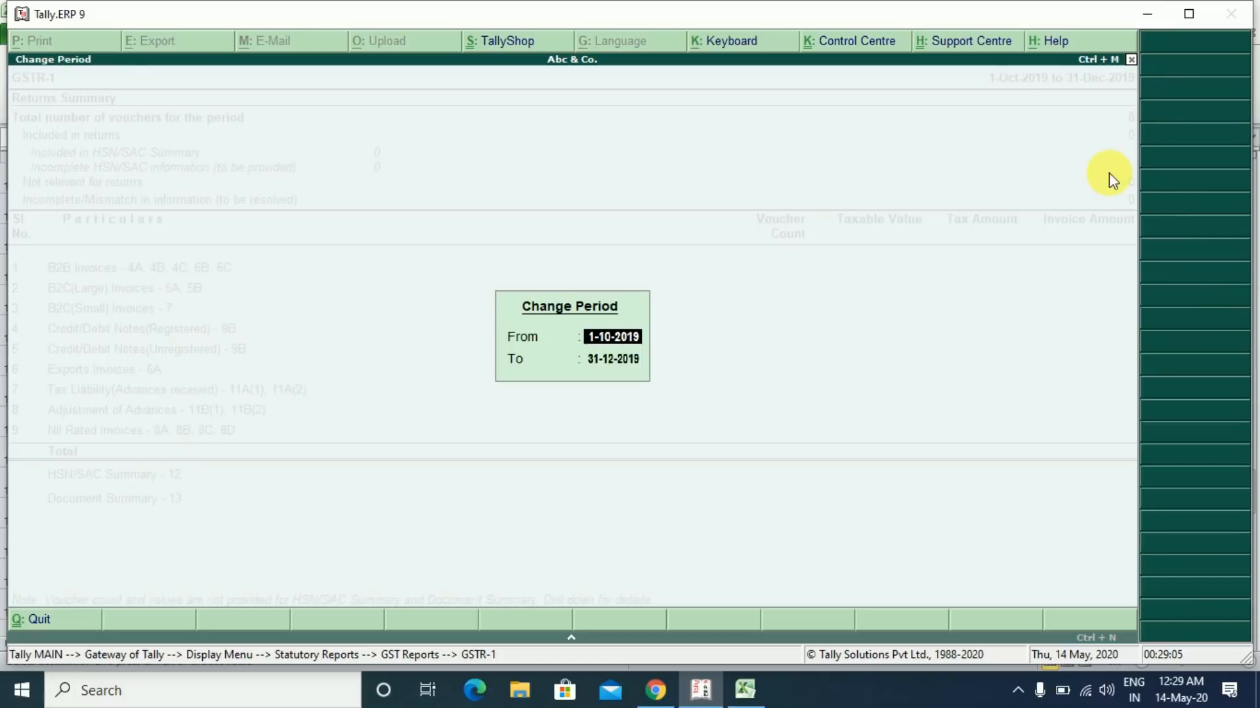
pyautogui.press('BackSpace')
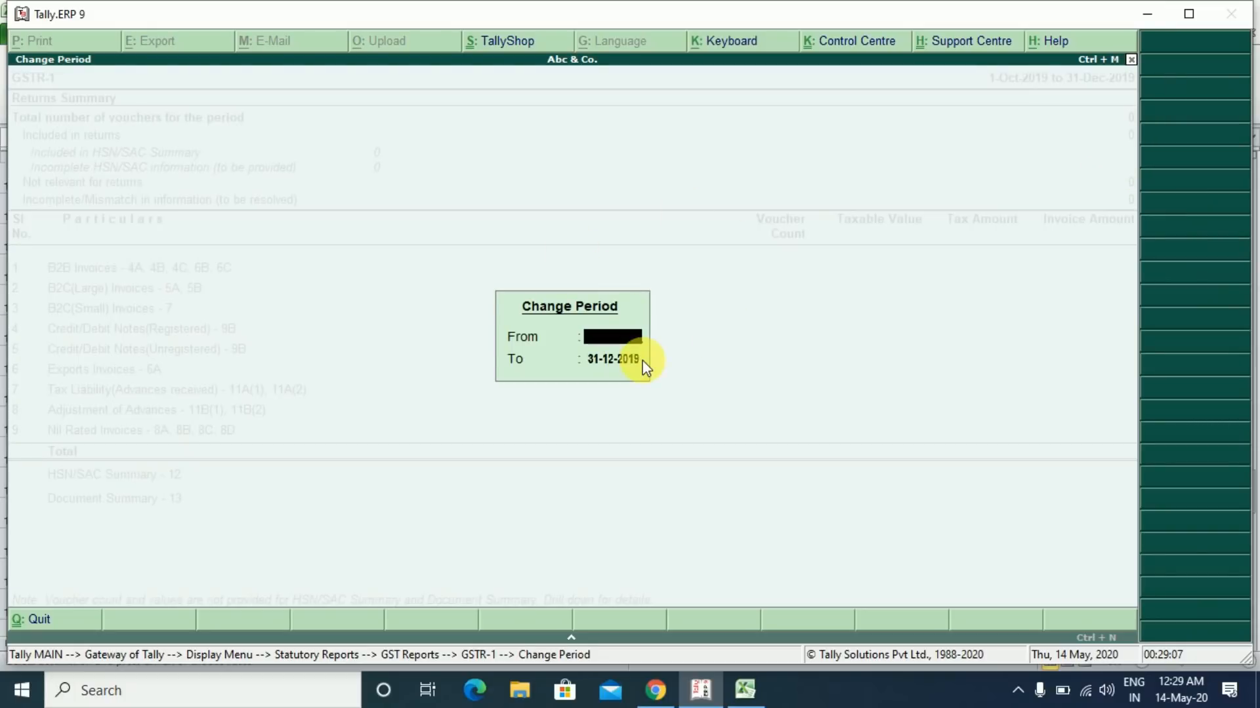
pyautogui.press('Return')
pyautogui.press('BackSpace')
pyautogui.press('Return')
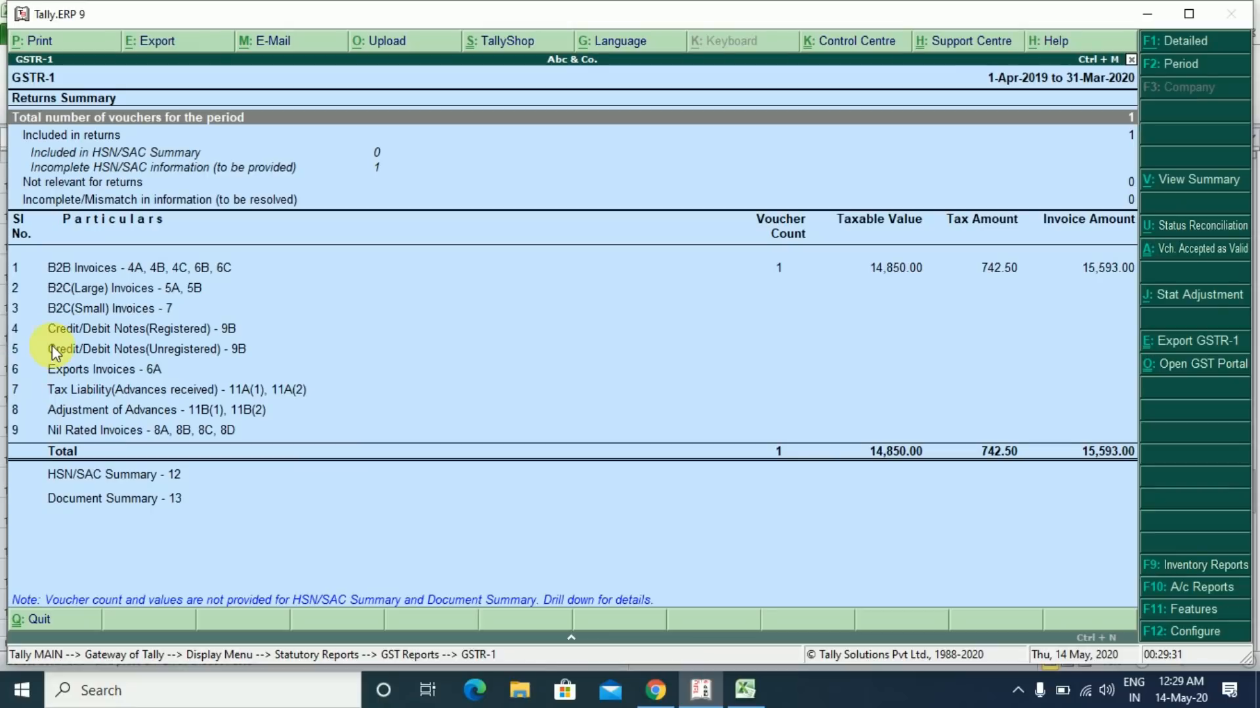
pyautogui.click(44, 211)
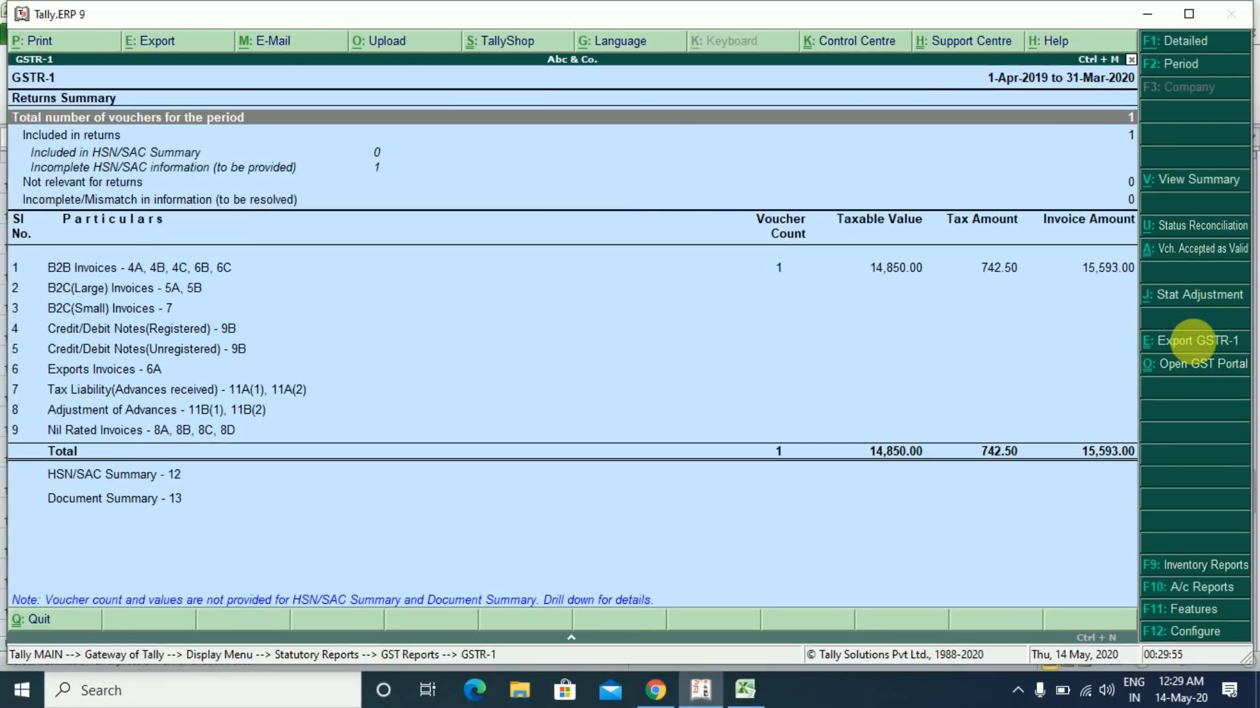
pyautogui.click(1124, 331)
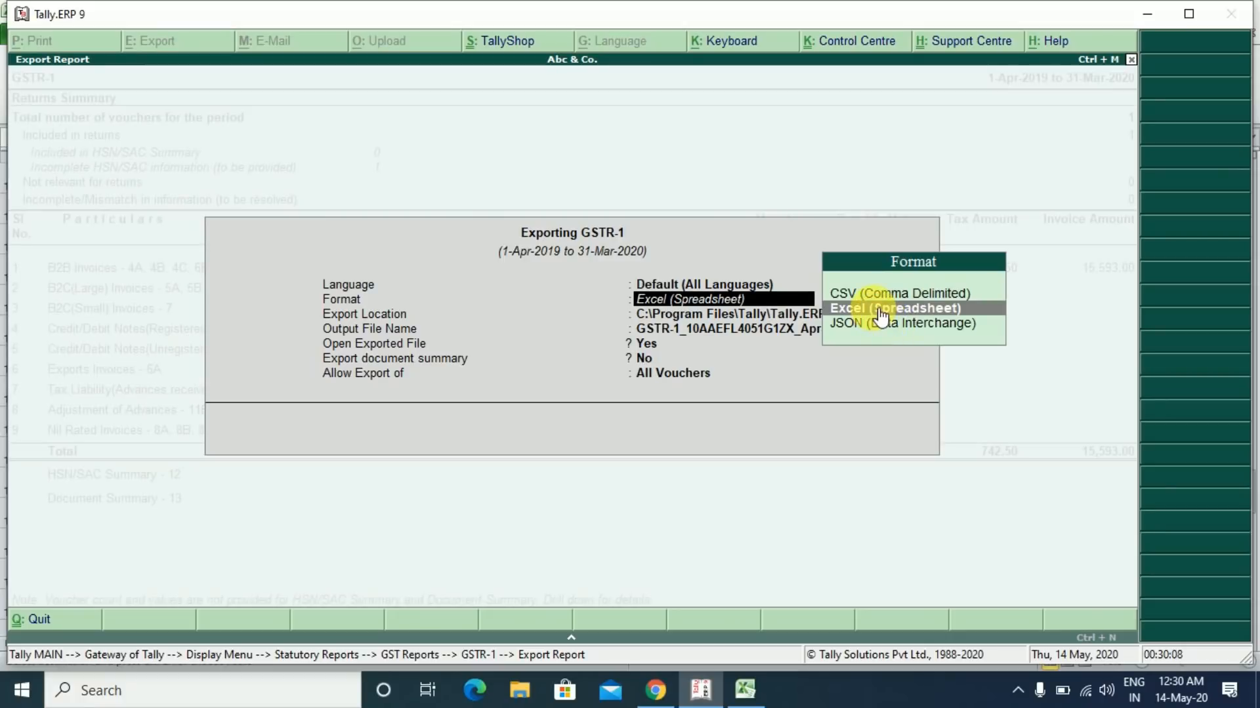
# - Export all vouchers in Excel (Spreadsheet) format to the default location, overwriting the existing file
pyautogui.click(872, 307)
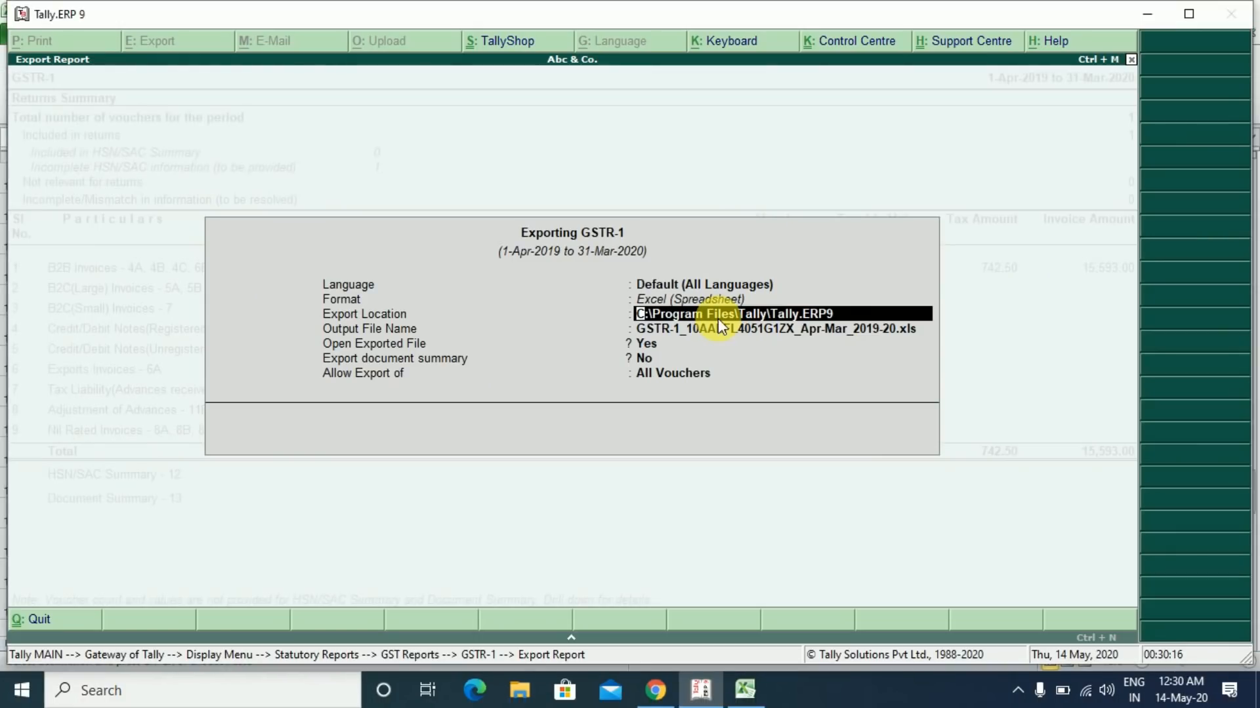
pyautogui.press('Return')
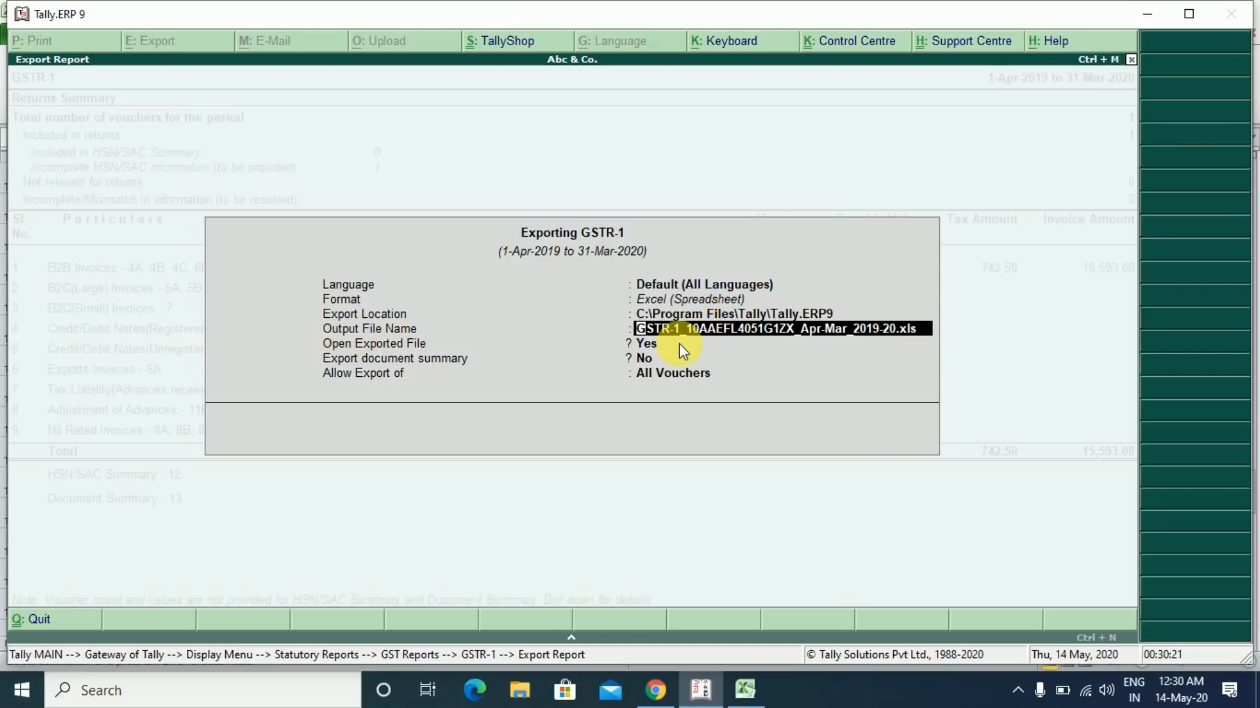
pyautogui.press('Return')
pyautogui.press('Return')
pyautogui.press('Return')
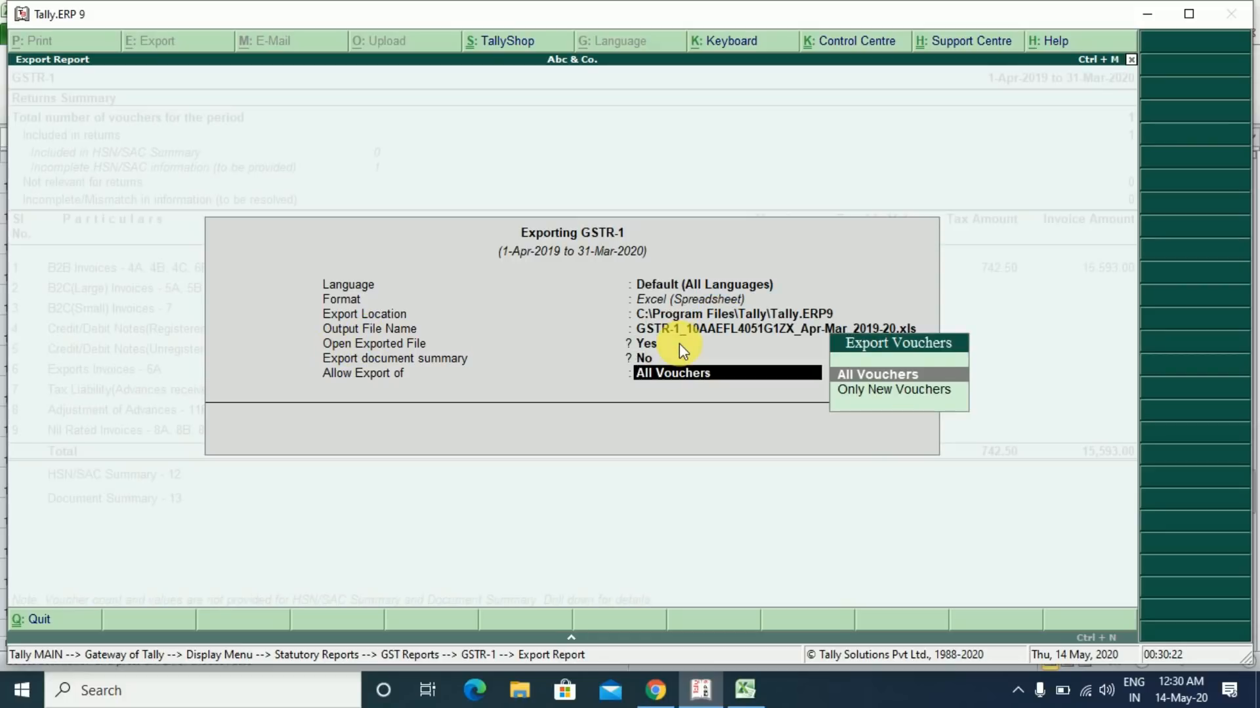
pyautogui.press('Return')
pyautogui.press('Return')
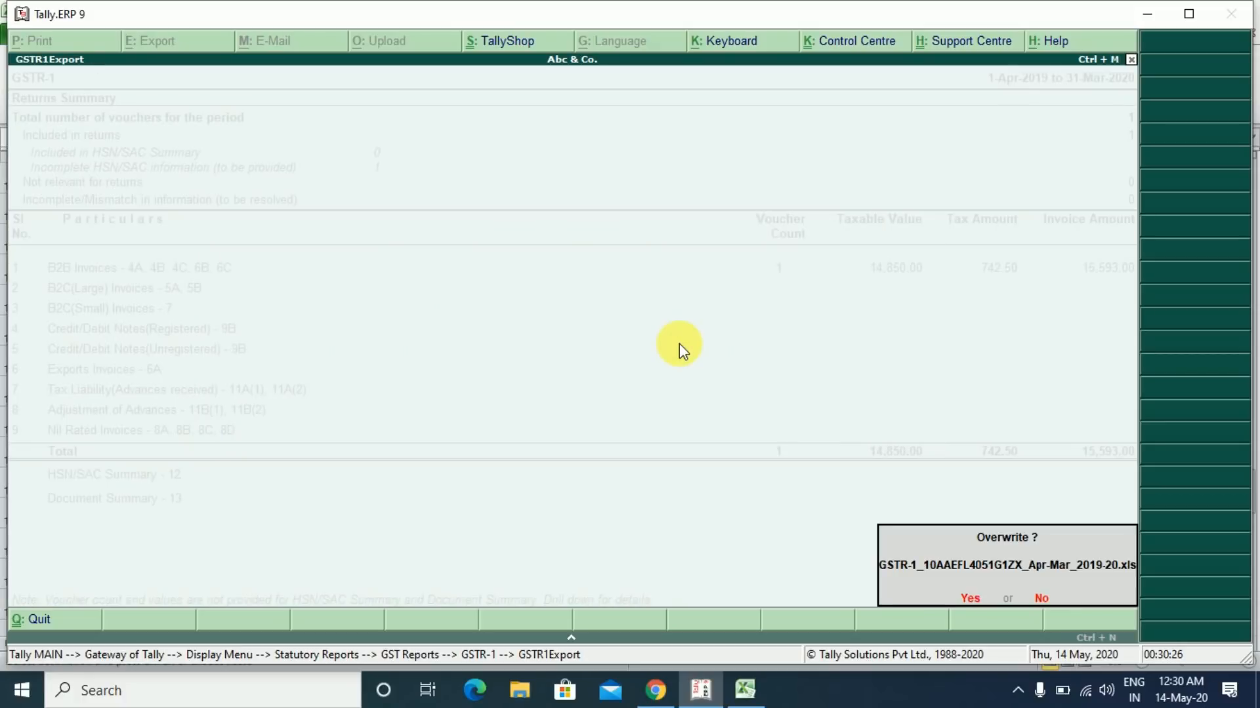
pyautogui.press('Return')
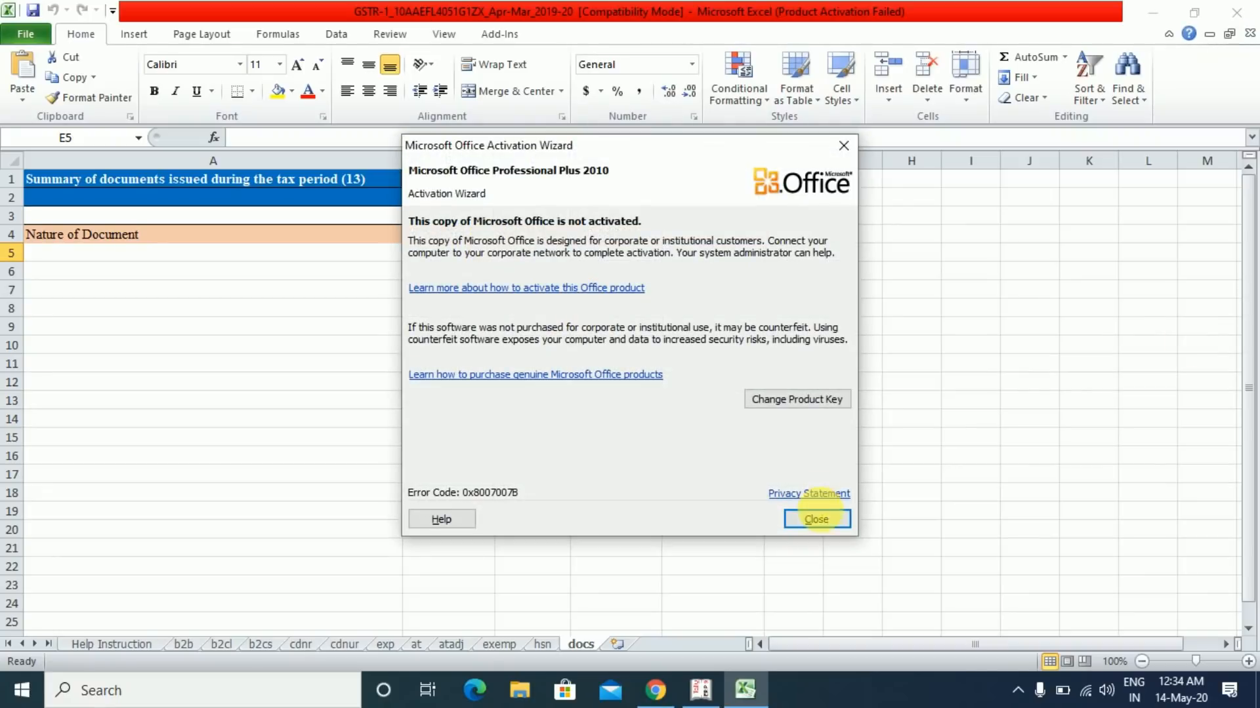
# - Dismiss the Office activation notice and read across the b2b sheet's column headings
pyautogui.click(823, 520)
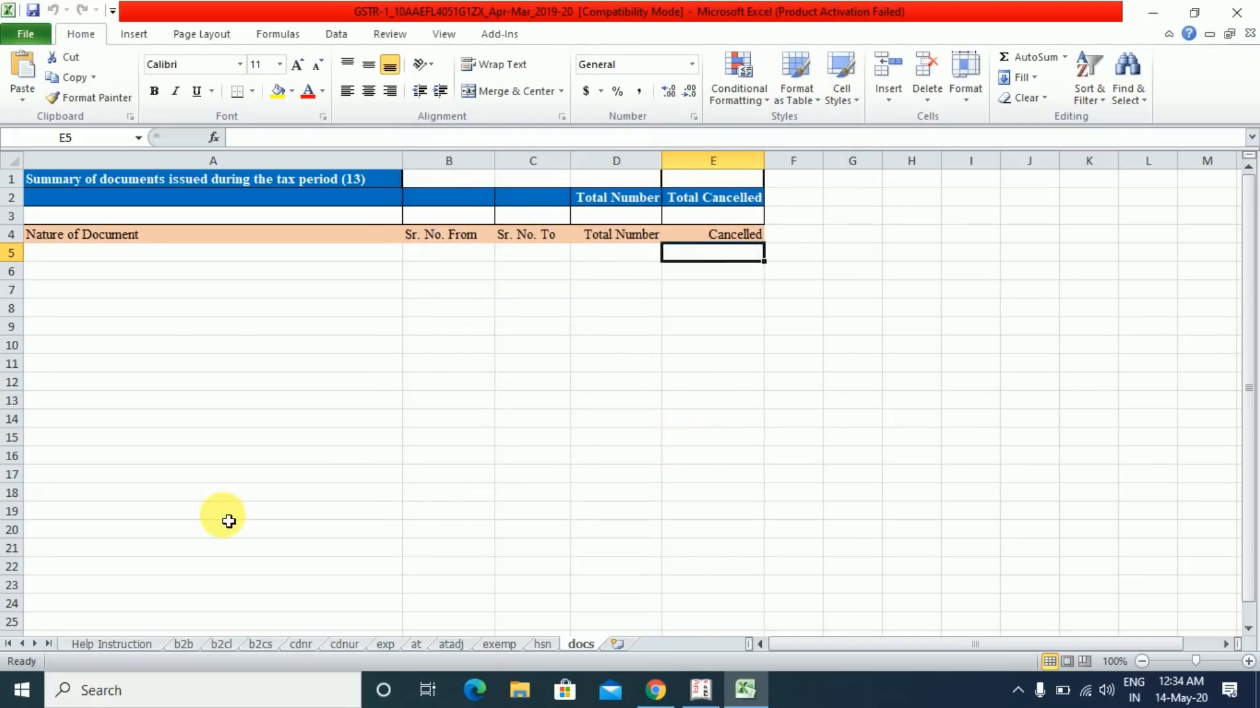
pyautogui.click(183, 645)
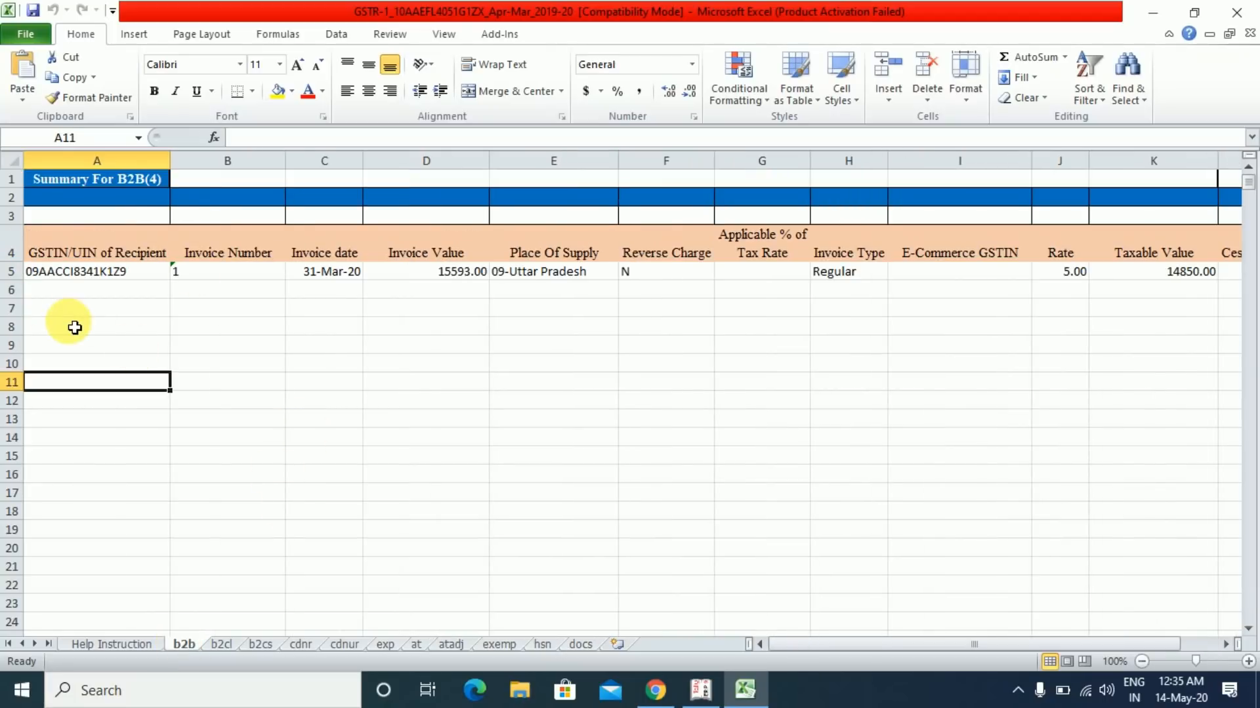
pyautogui.click(74, 327)
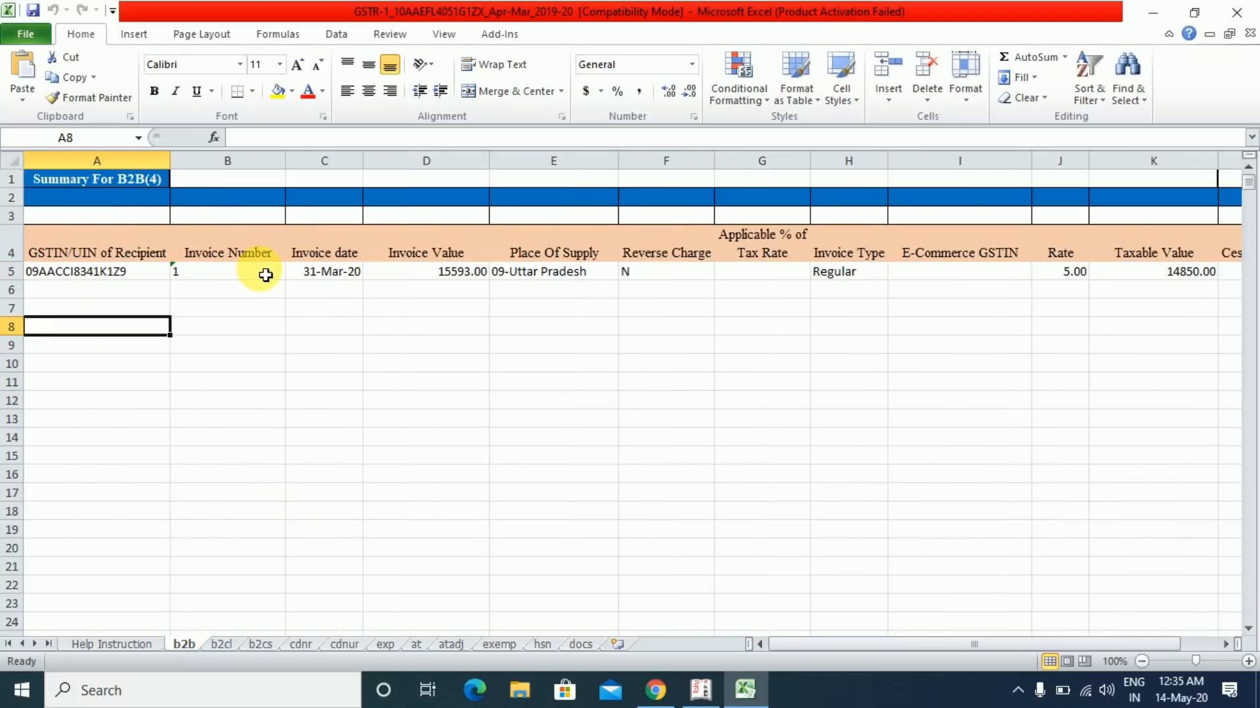
pyautogui.click(273, 253)
pyautogui.press('Right')
pyautogui.press('Right')
pyautogui.press('Right')
pyautogui.press('Right')
pyautogui.press('Right')
pyautogui.press('Right')
pyautogui.press('Right')
pyautogui.press('Right')
pyautogui.press('Right')
pyautogui.press('Right')
pyautogui.press('Right')
pyautogui.press('Right')
pyautogui.press('Right')
pyautogui.press('Right')
pyautogui.press('Right')
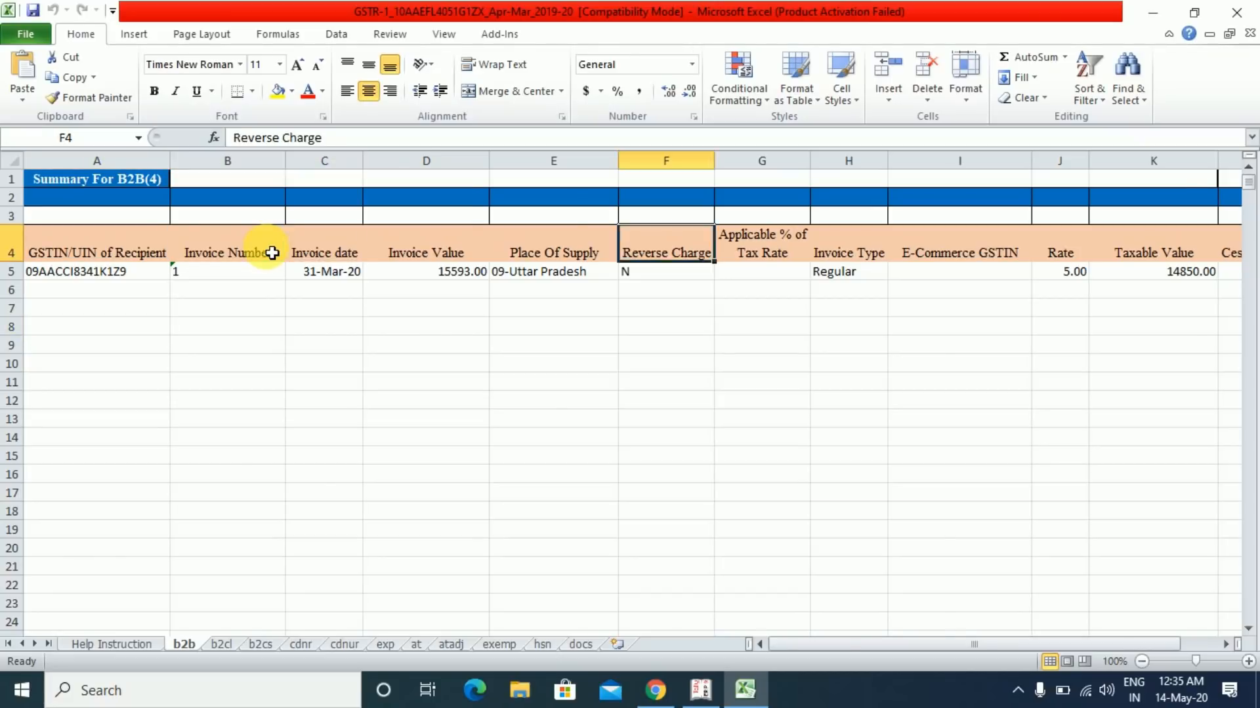
pyautogui.press('Left')
pyautogui.press('Left')
pyautogui.press('Left')
pyautogui.press('Left')
pyautogui.press('Left')
pyautogui.press('Left')
pyautogui.press('Left')
pyautogui.press('Left')
pyautogui.press('Left')
pyautogui.press('Left')
pyautogui.press('Left')
pyautogui.press('Left')
pyautogui.press('Left')
pyautogui.press('Left')
pyautogui.press('Left')
pyautogui.press('Left')
# - Check the single 15593.00 invoice row, then return to the GST Details sales workbook
pyautogui.press('Down')
pyautogui.press('Down')
pyautogui.press('Down')
pyautogui.press('Down')
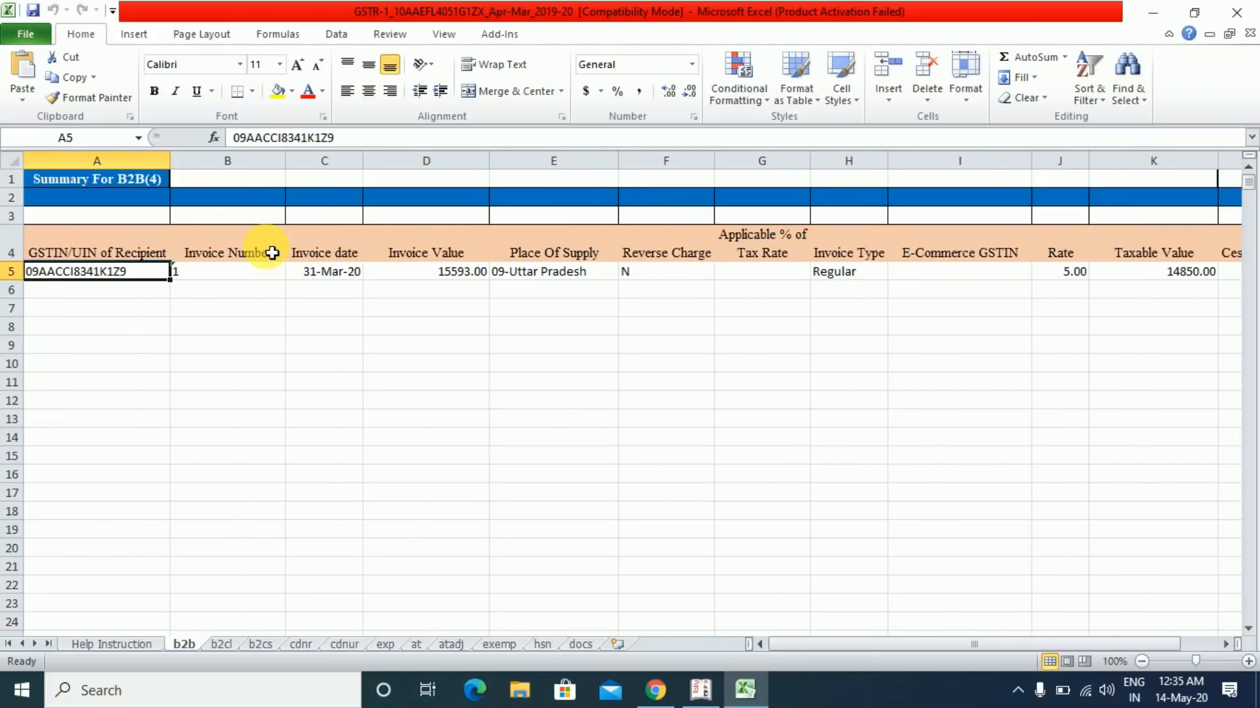
pyautogui.press('Up')
pyautogui.press('Up')
pyautogui.press('Up')
pyautogui.press('Up')
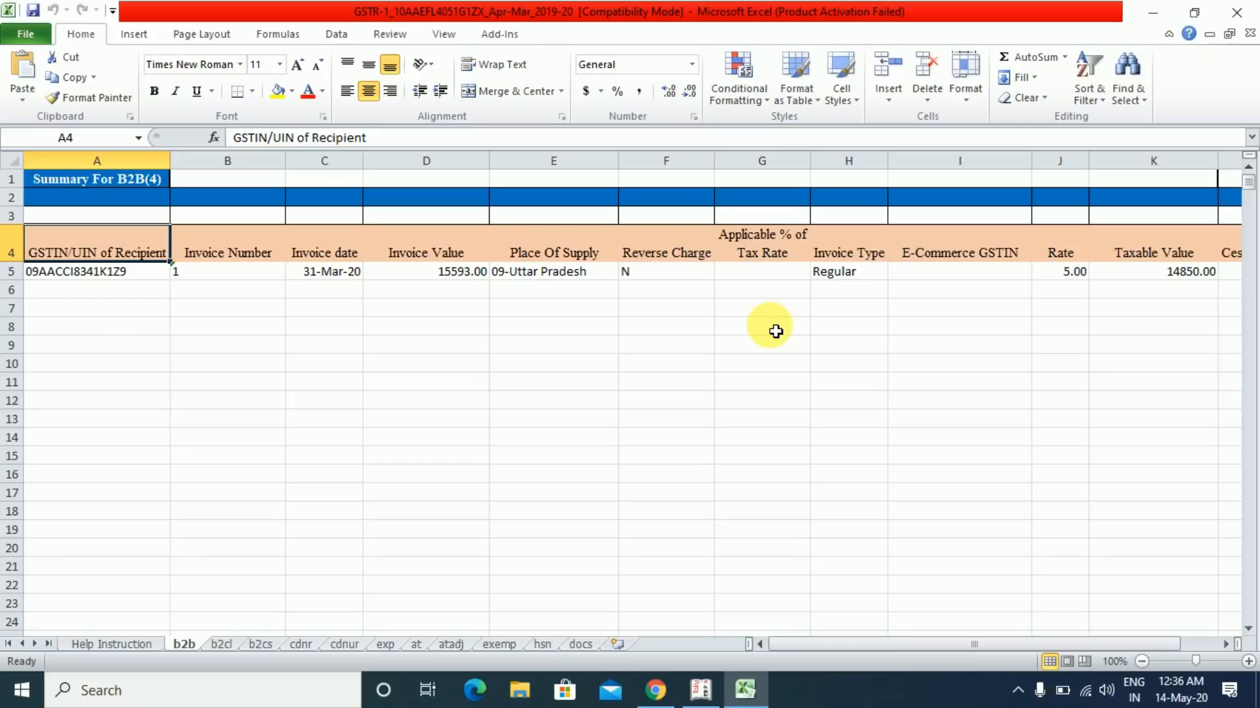
pyautogui.hotkey('alt', 'Tab')
pyautogui.hotkey('alt', 'Tab')
pyautogui.hotkey('ctrl', 'Tab')
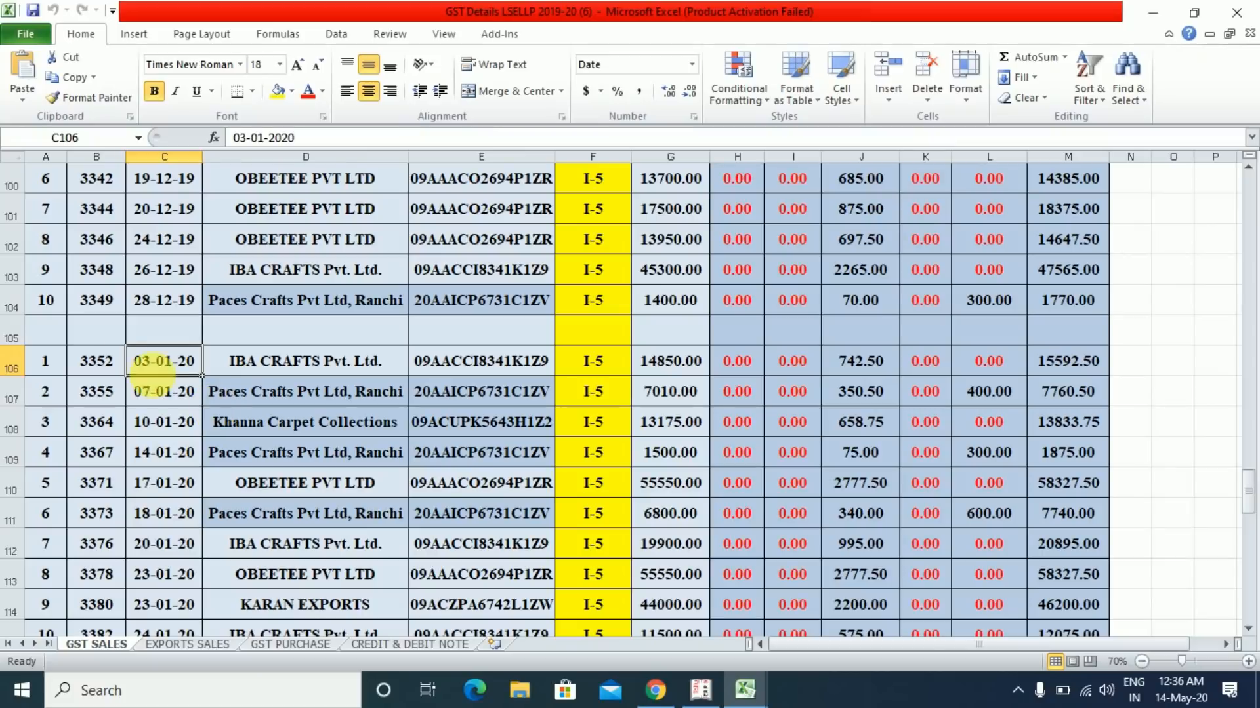
# - Find invoice 3352 on GST SALES and pick cell A6 as the b2b paste target
pyautogui.click(108, 368)
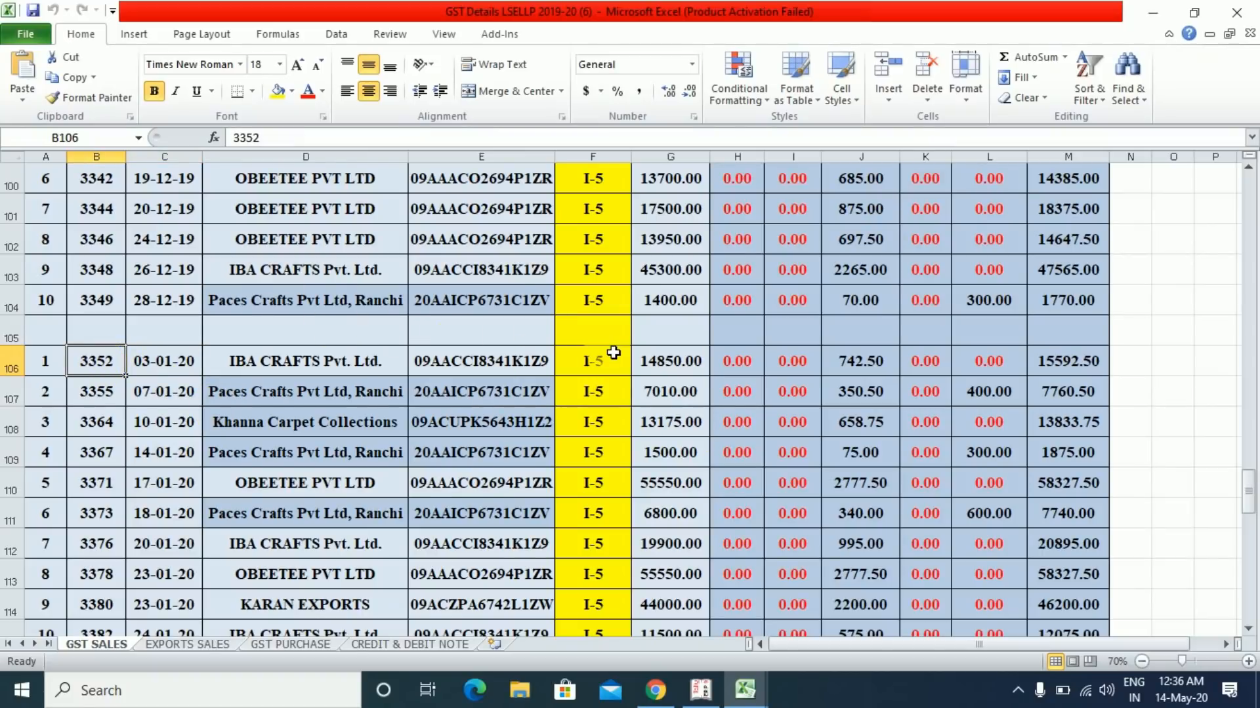
pyautogui.hotkey('alt', 'Tab')
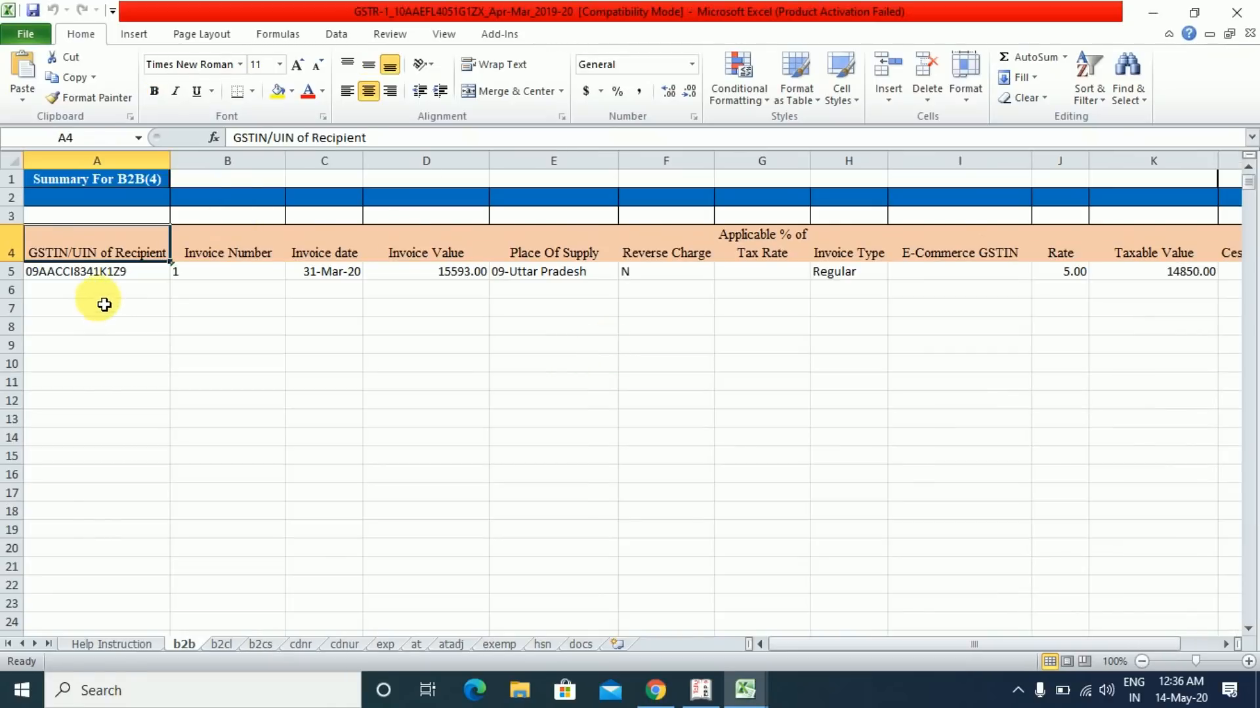
pyautogui.click(104, 301)
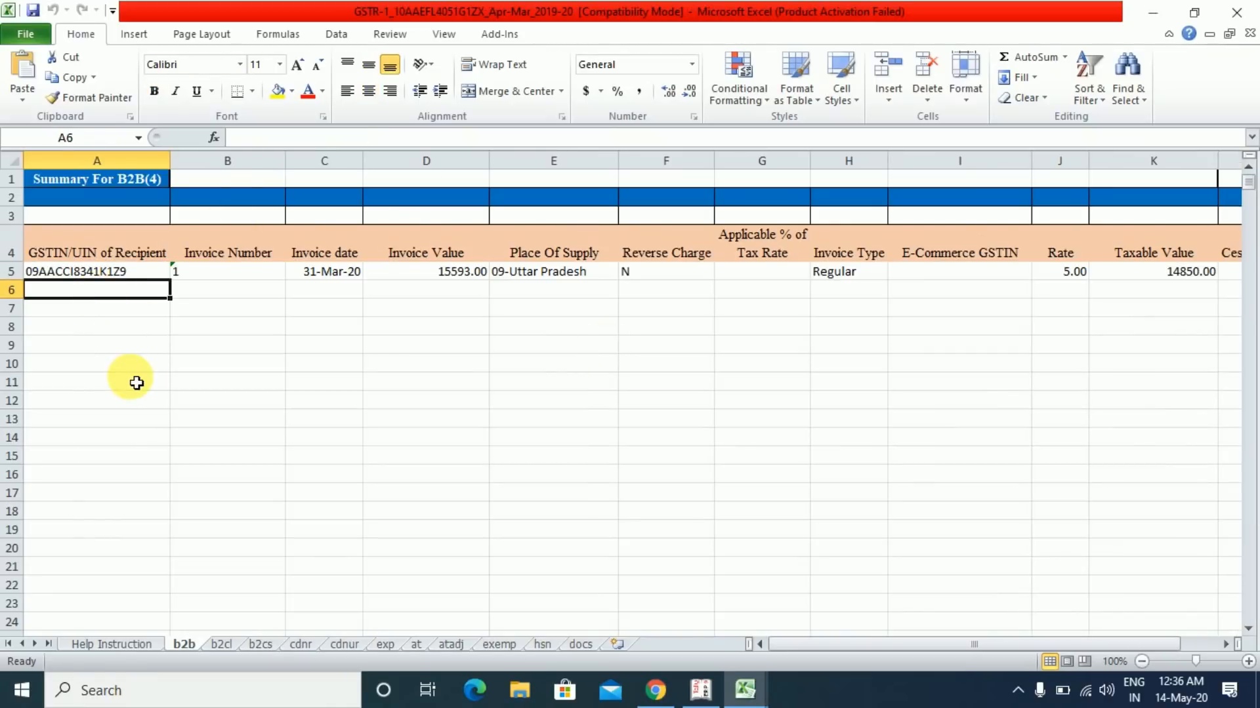
pyautogui.hotkey('alt', 'Tab')
pyautogui.hotkey('alt', 'Tab')
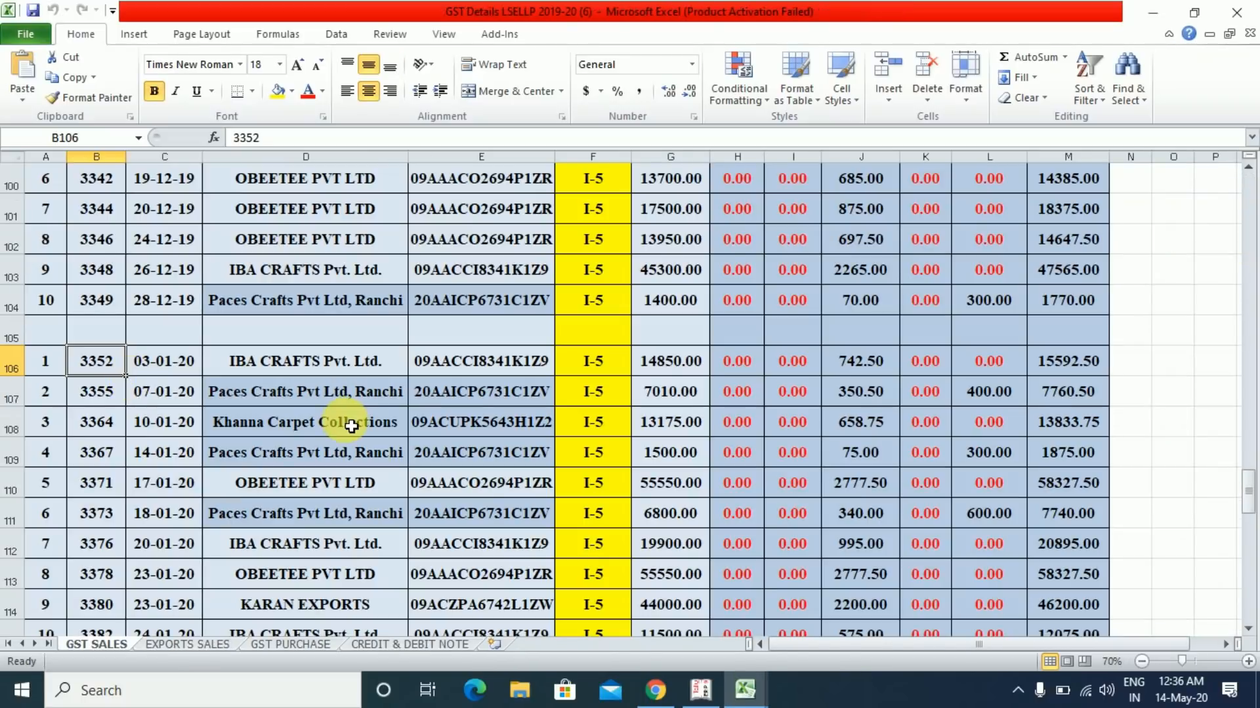
# - Copy the 37 GSTINs in E106:E142 and paste them as values into b2b from A6
pyautogui.click(477, 368)
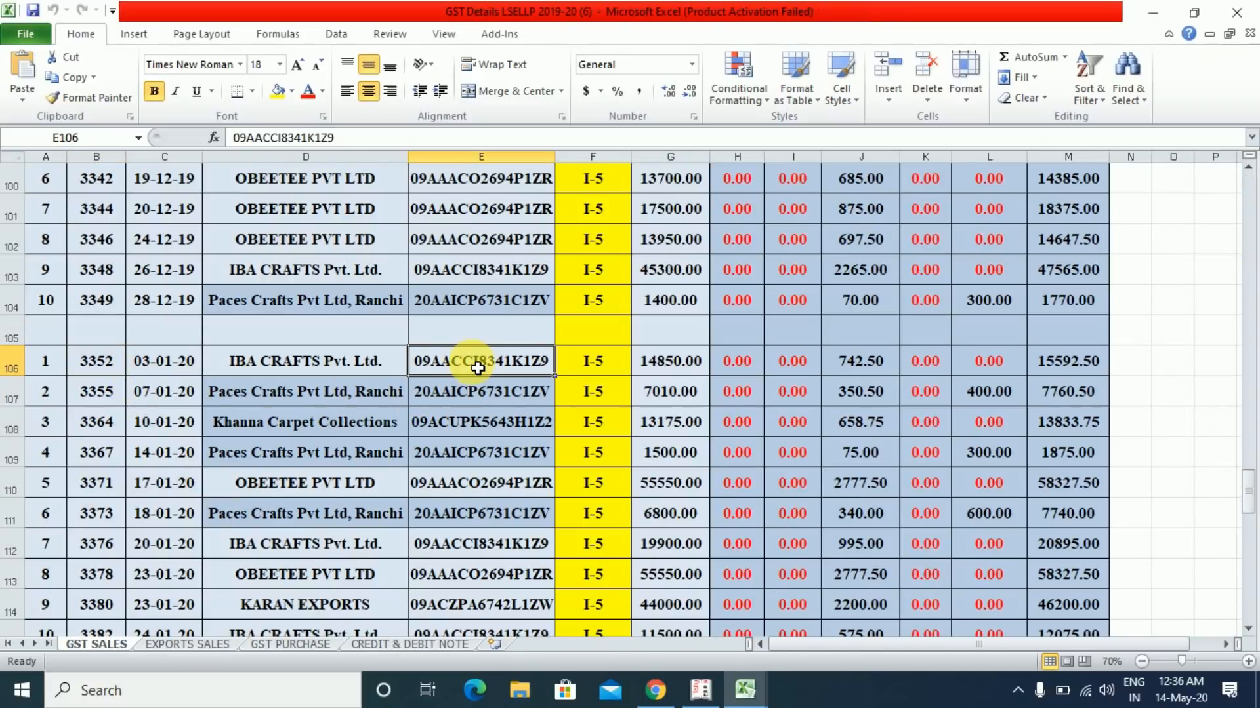
pyautogui.hotkey('shift', 'Down')
pyautogui.hotkey('ctrl', 'shift', 'Down')
pyautogui.hotkey('ctrl', 'c')
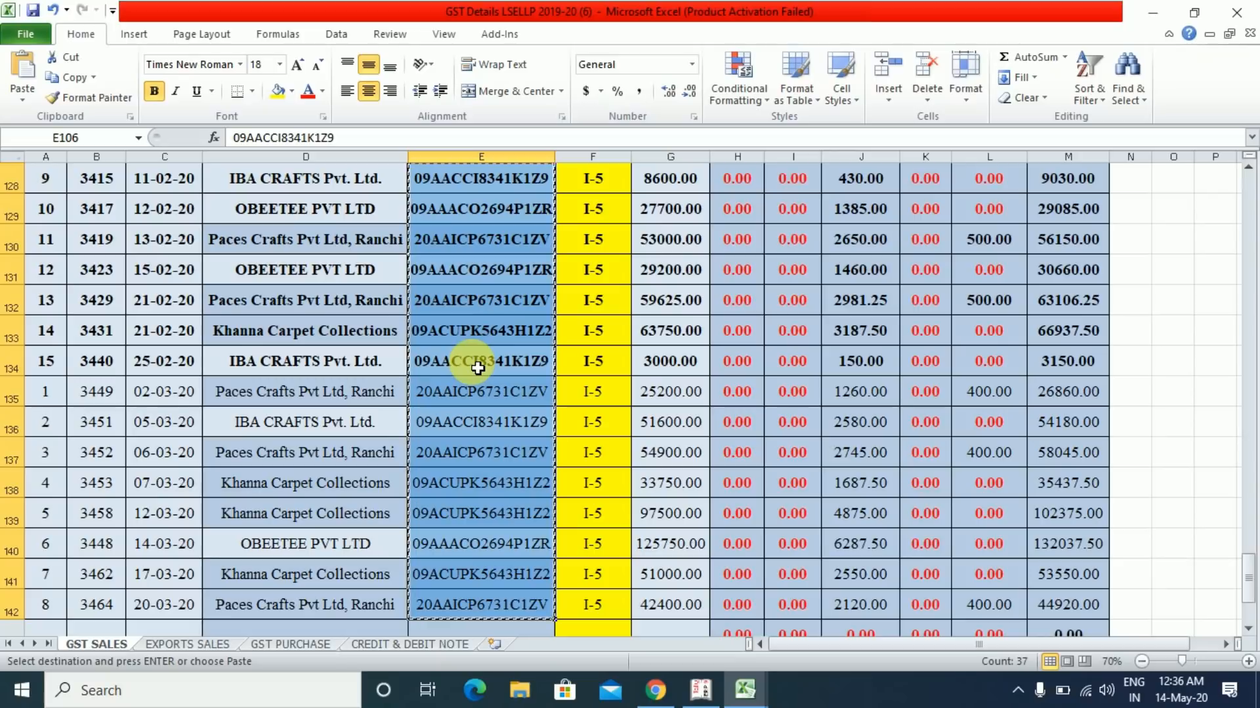
pyautogui.hotkey('alt', 'Tab')
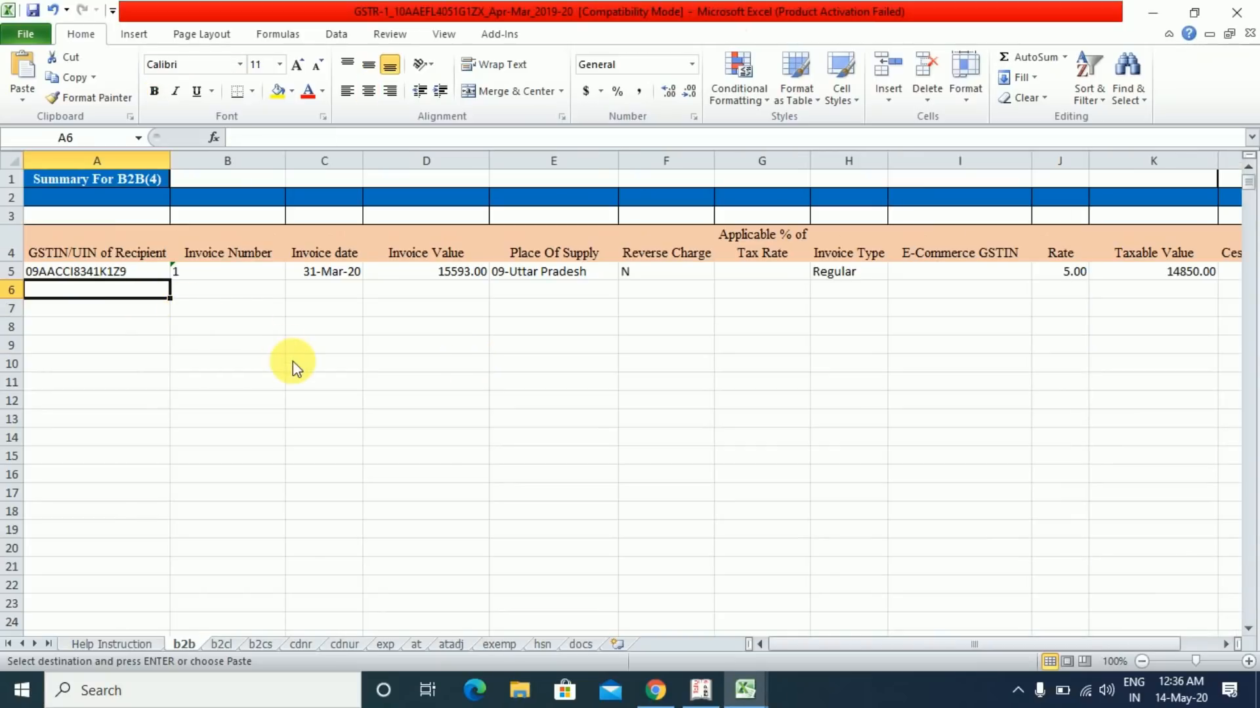
pyautogui.hotkey('ctrl', 'alt', 'v')
pyautogui.doubleClick(523, 299)
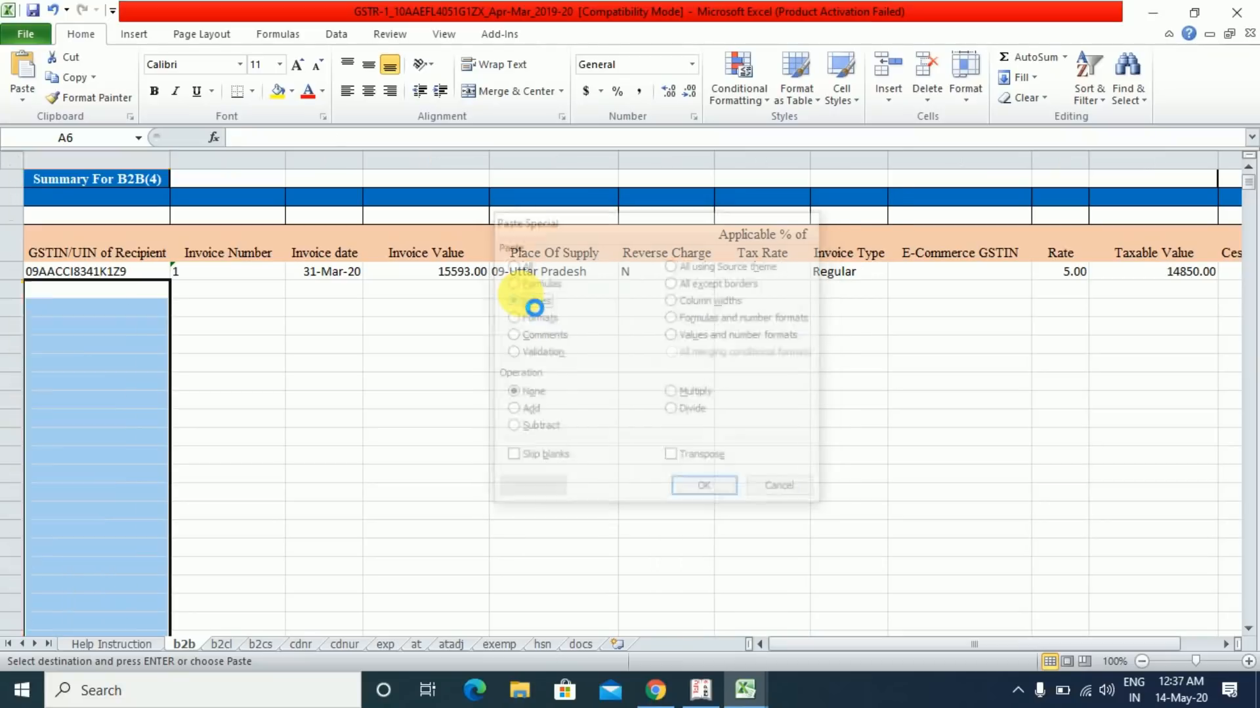
pyautogui.click(113, 328)
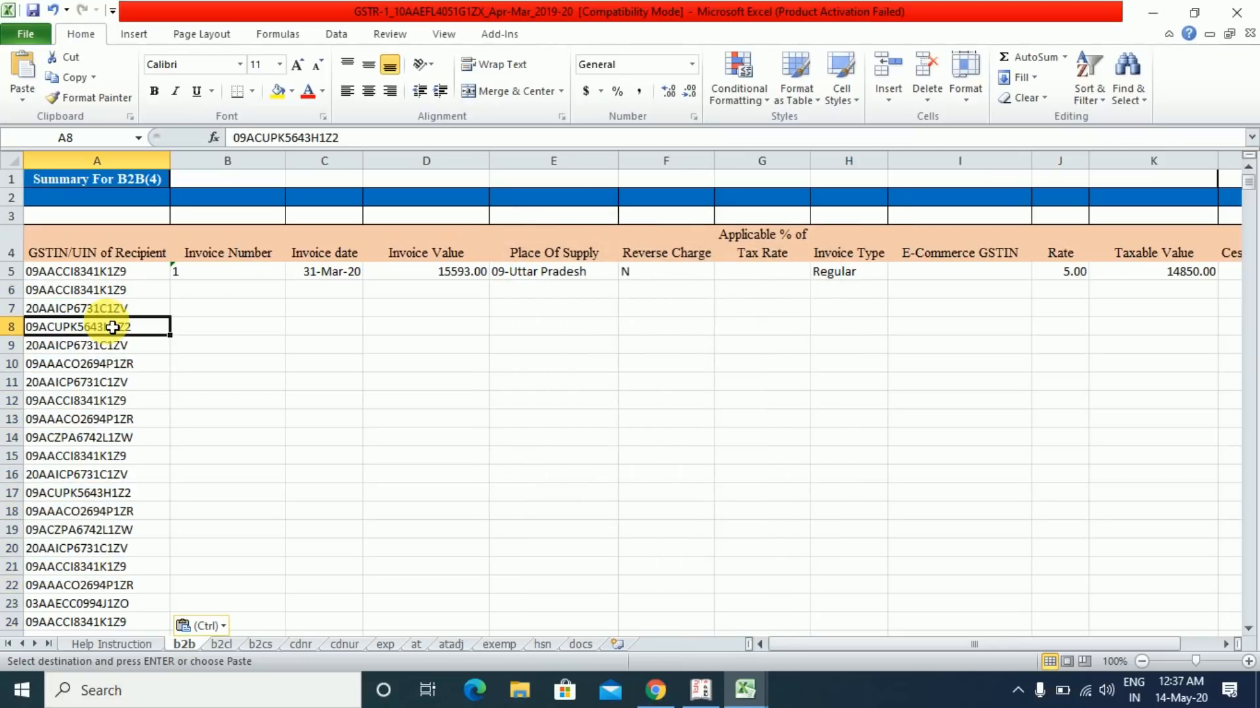
pyautogui.click(108, 276)
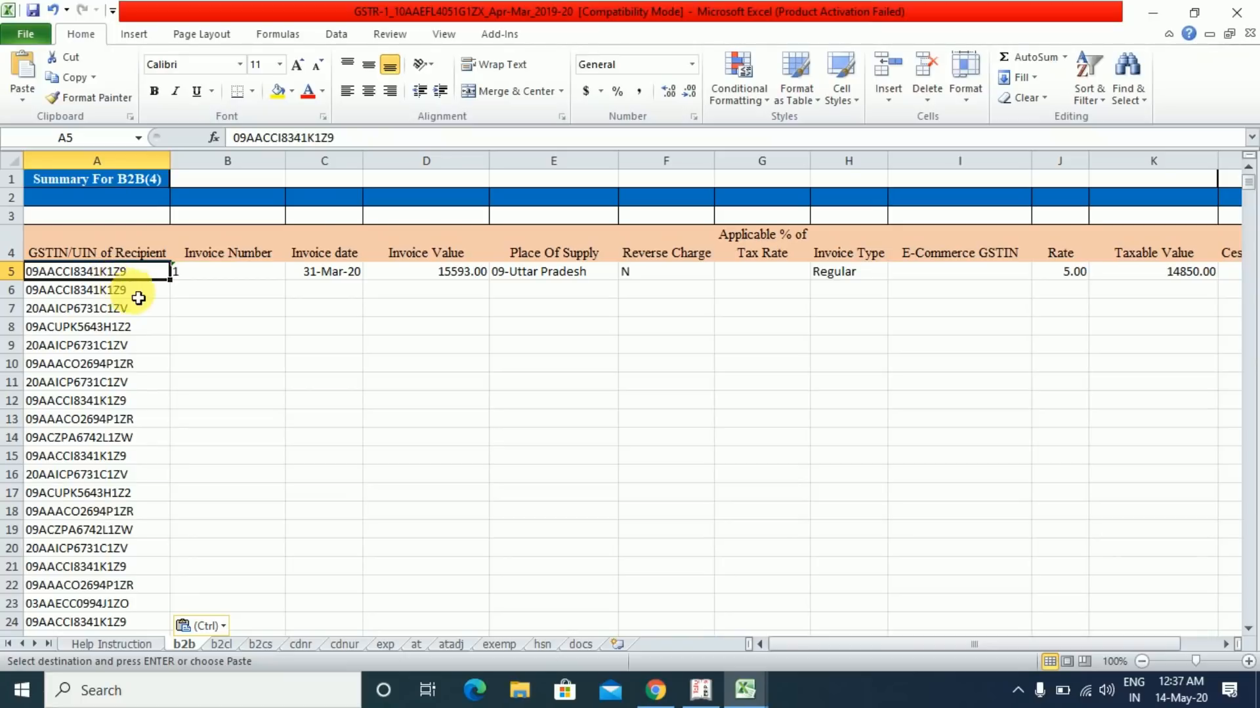
# - Select b2b cell B6 and copy the invoice numbers B106:B142, starting with 3352
pyautogui.click(135, 293)
pyautogui.click(205, 288)
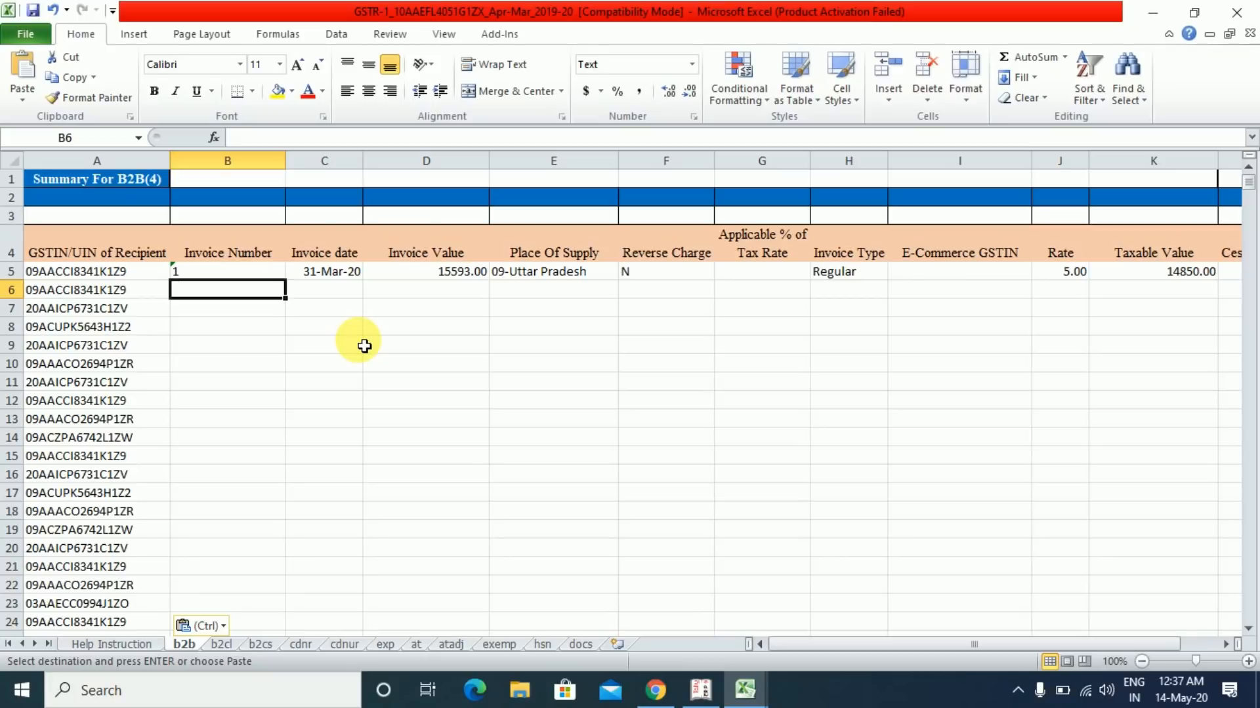
pyautogui.hotkey('alt', 'Tab')
pyautogui.hotkey('alt', 'Tab')
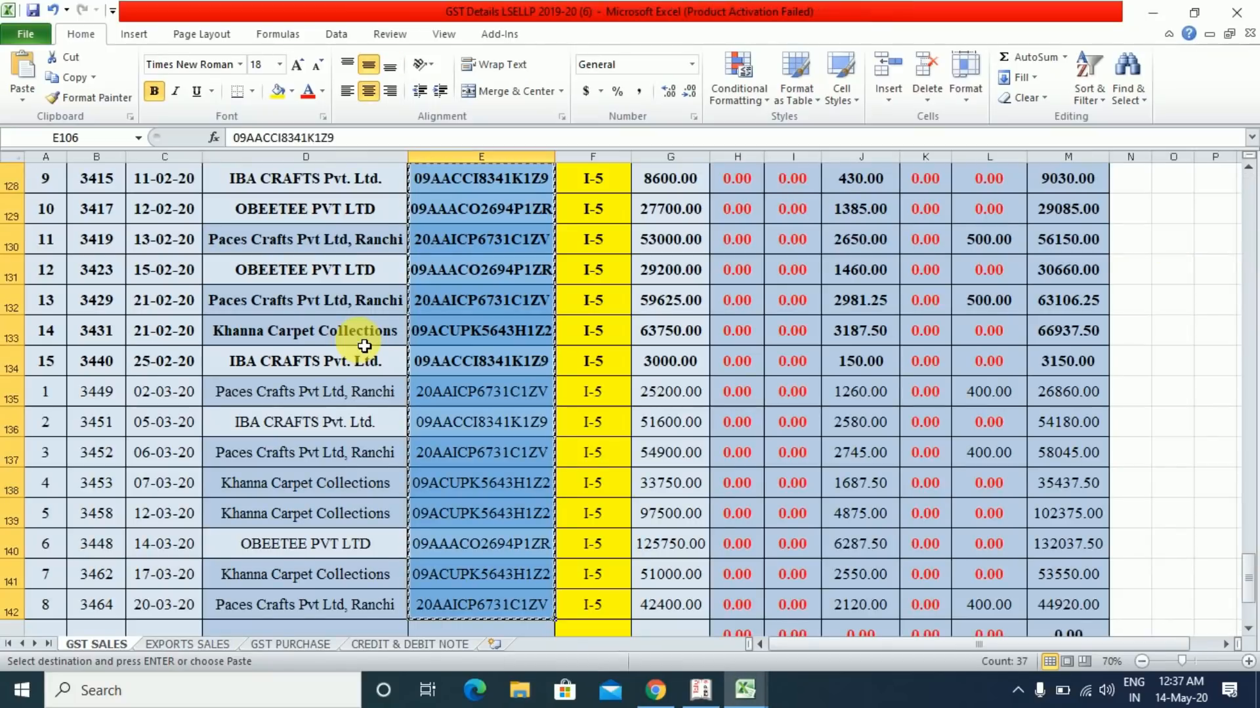
pyautogui.press('Left')
pyautogui.press('Left')
pyautogui.press('Left')
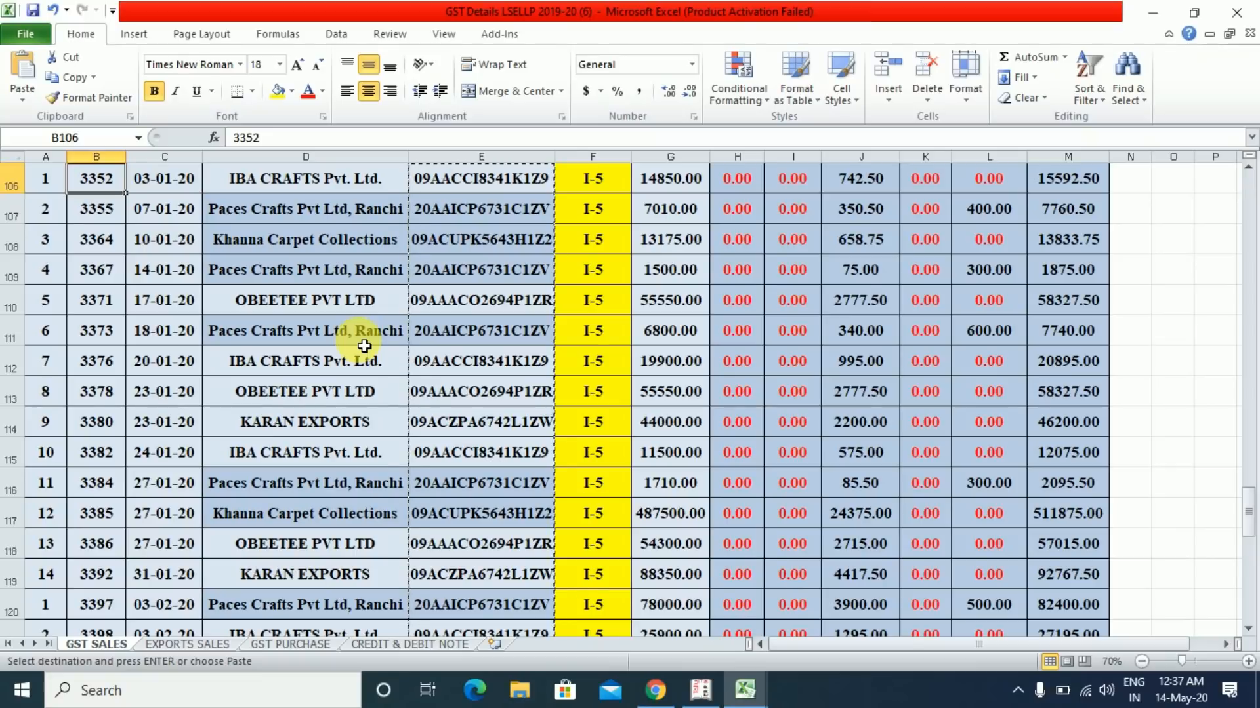
pyautogui.press('Left')
pyautogui.press('Right')
pyautogui.scroll(1, 365, 345)
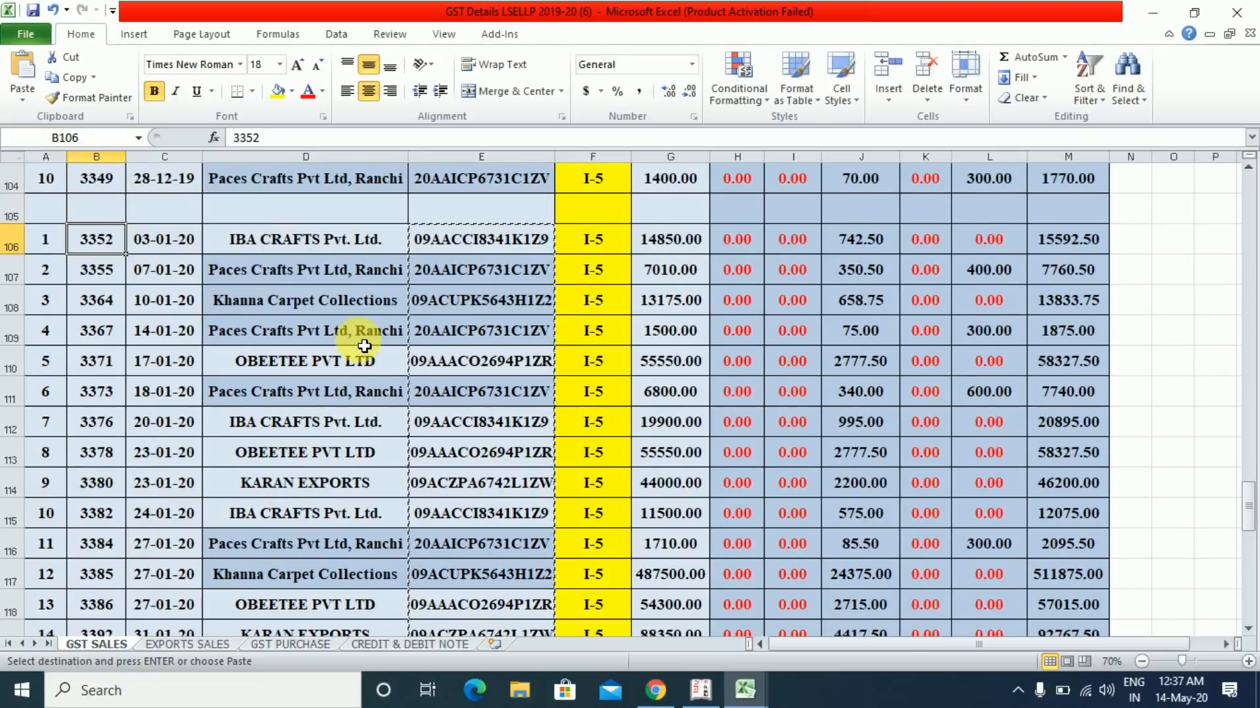
pyautogui.hotkey('alt', 'Tab')
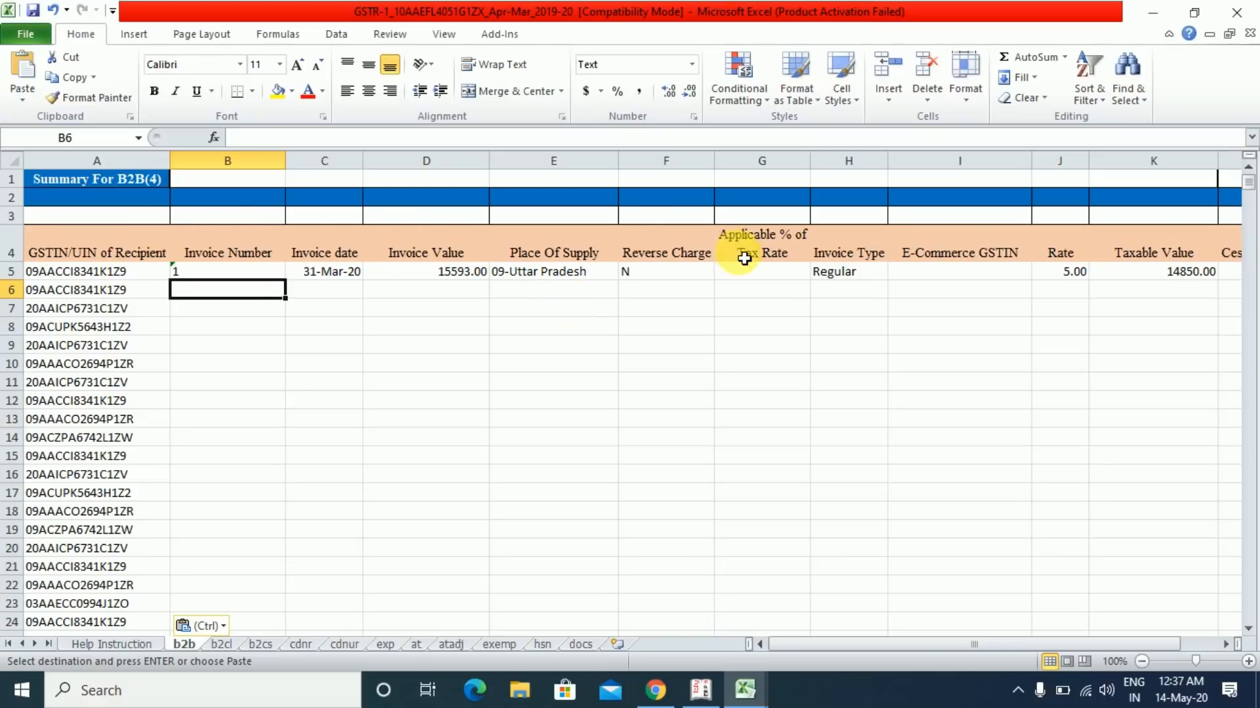
pyautogui.hotkey('alt', 'Tab')
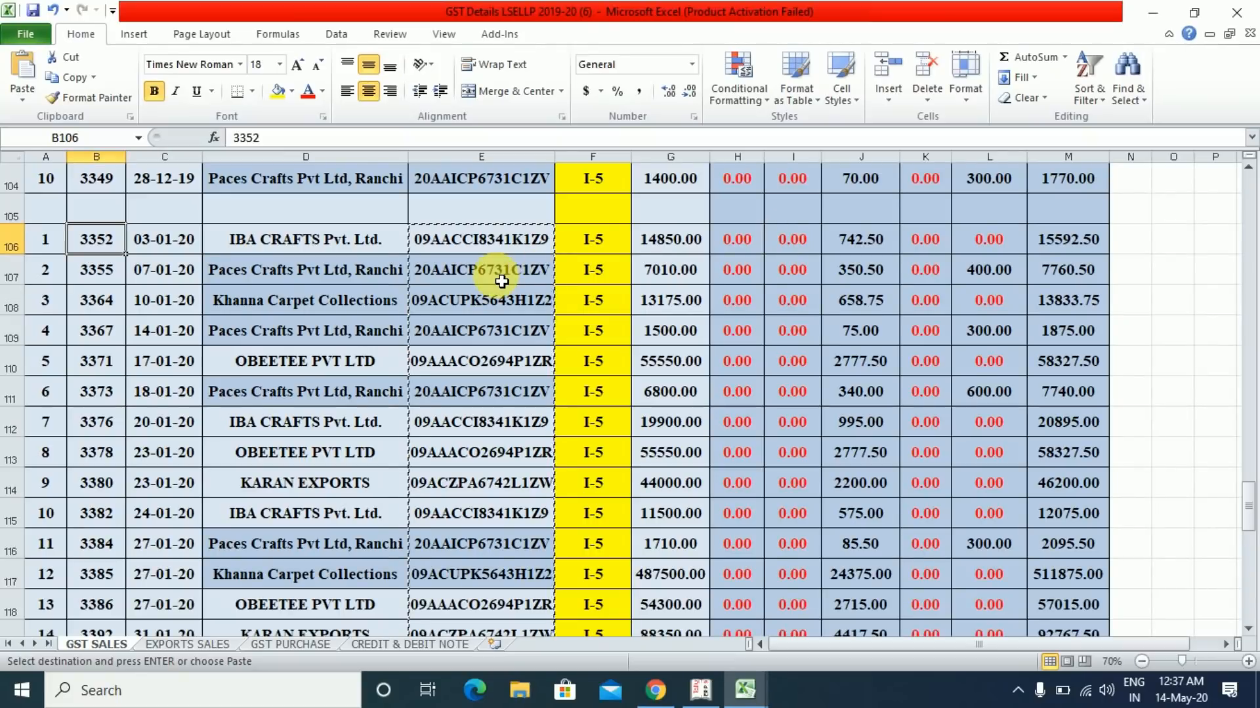
pyautogui.scroll(-8, 502, 282)
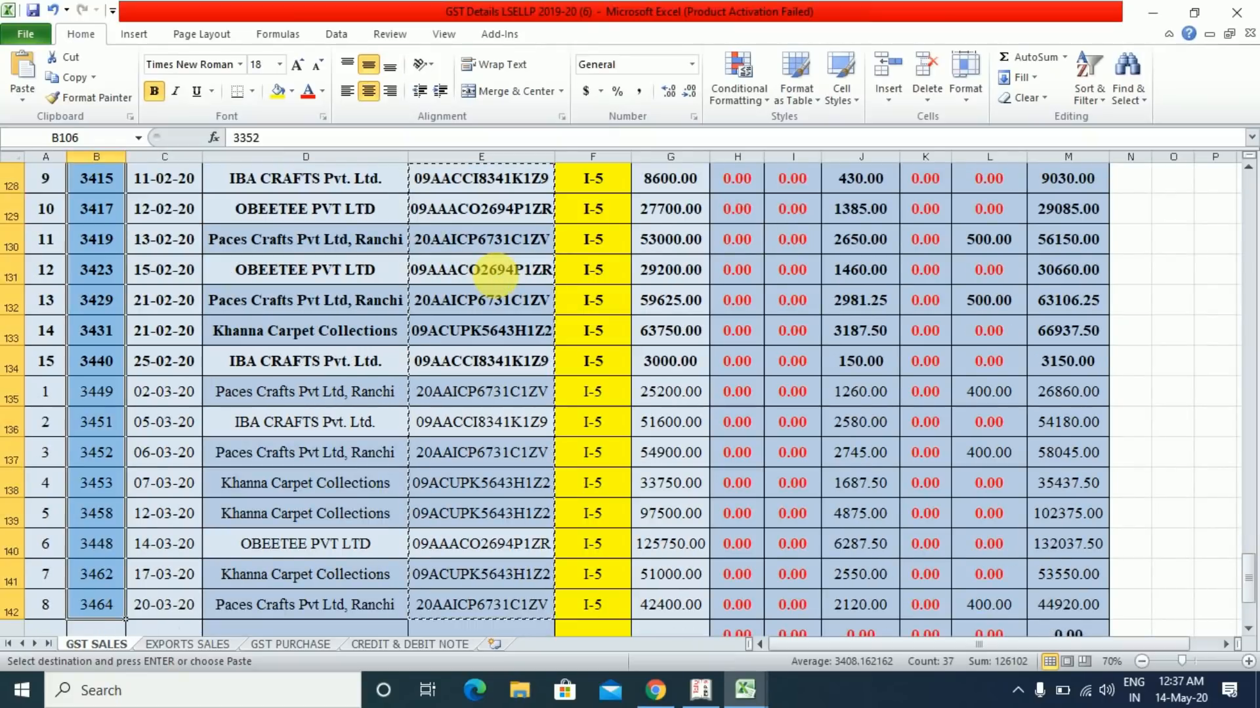
pyautogui.hotkey('alt', 'Tab')
pyautogui.hotkey('alt', 'Tab')
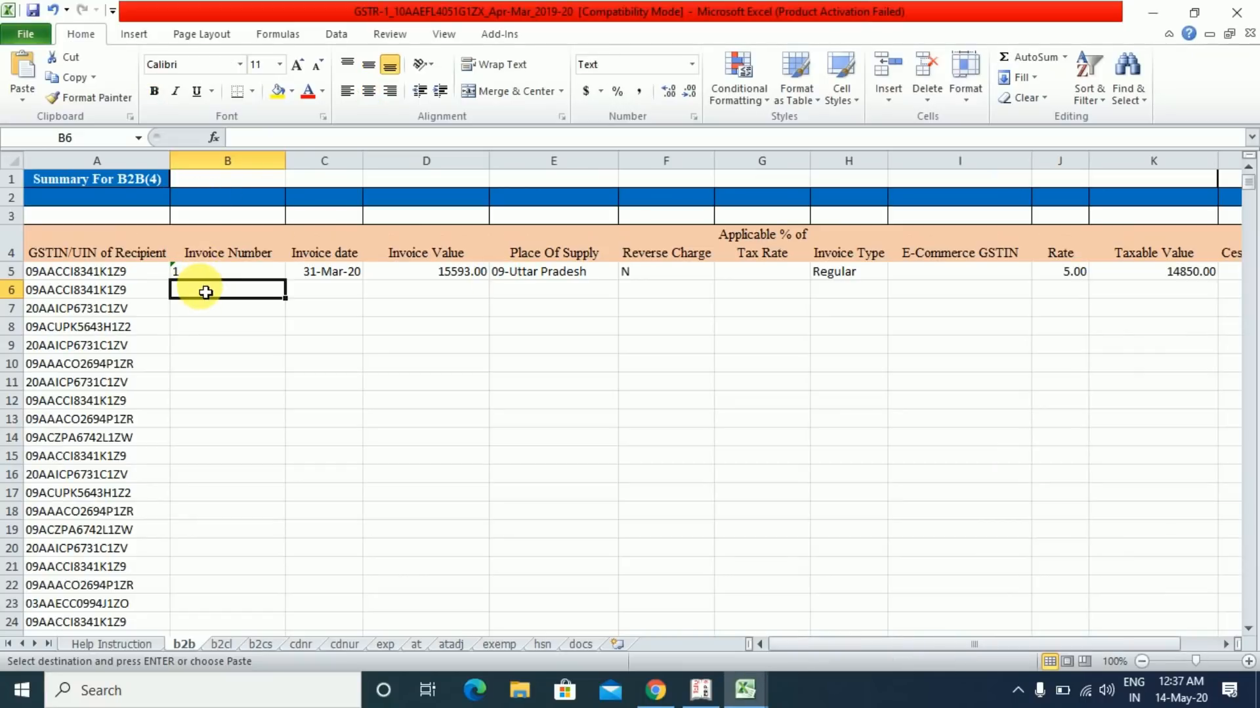
# - Paste the copied invoice numbers as values into the b2b Invoice Number column from B6
pyautogui.rightClick(201, 287)
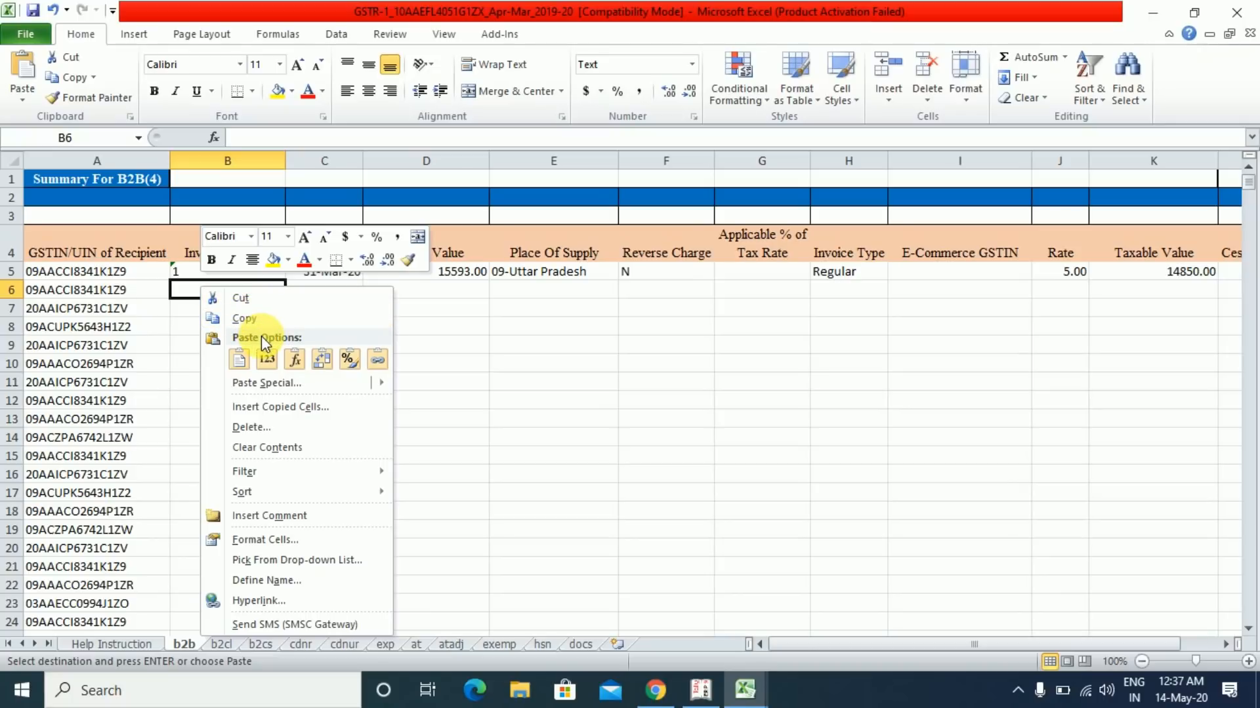
pyautogui.click(269, 384)
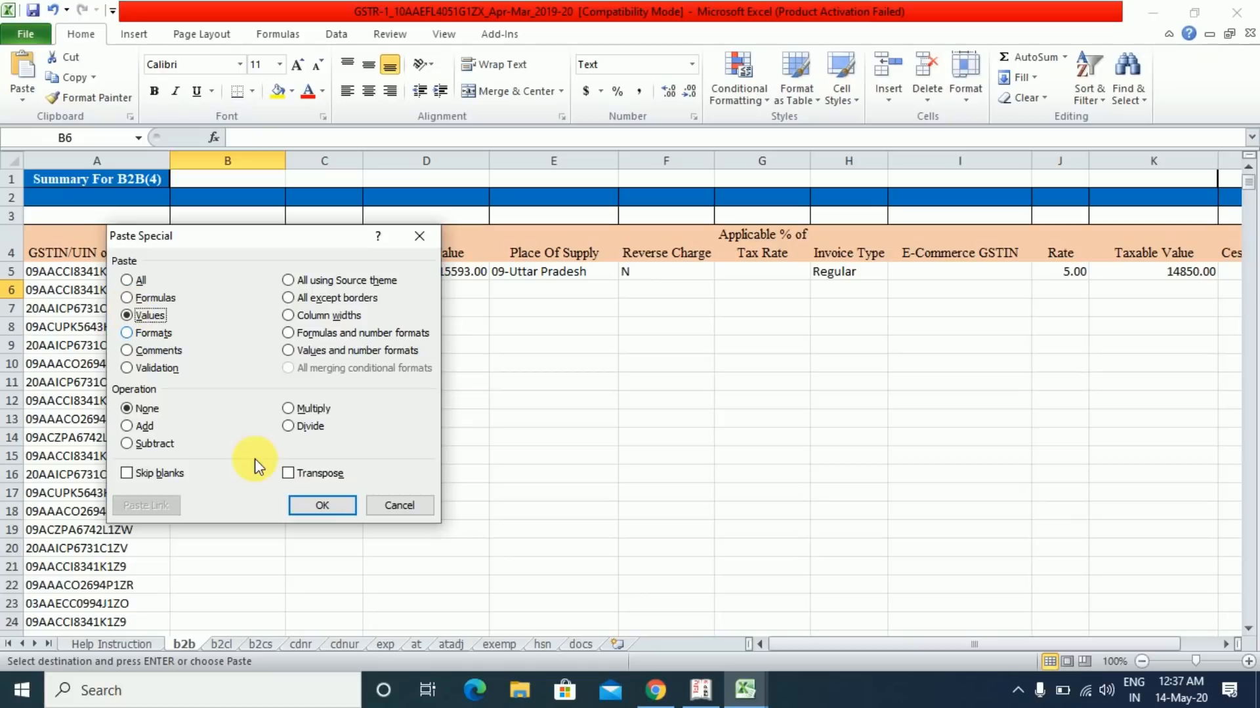
pyautogui.click(321, 505)
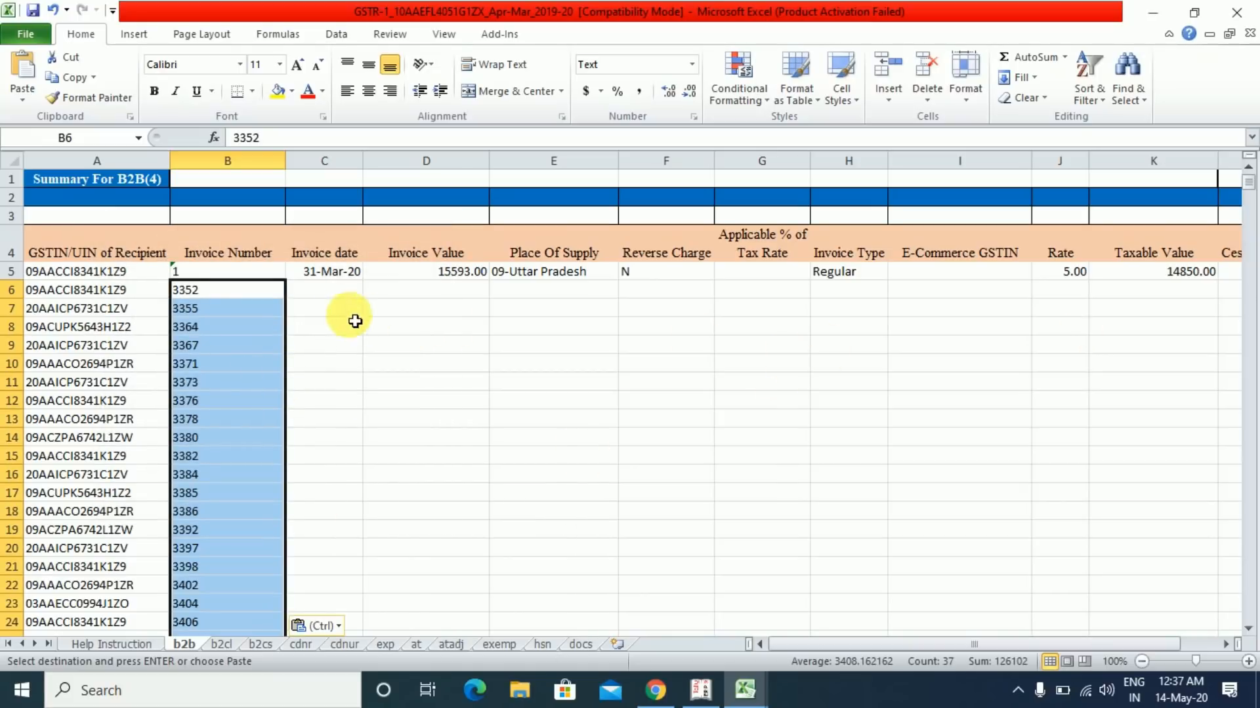
pyautogui.click(332, 296)
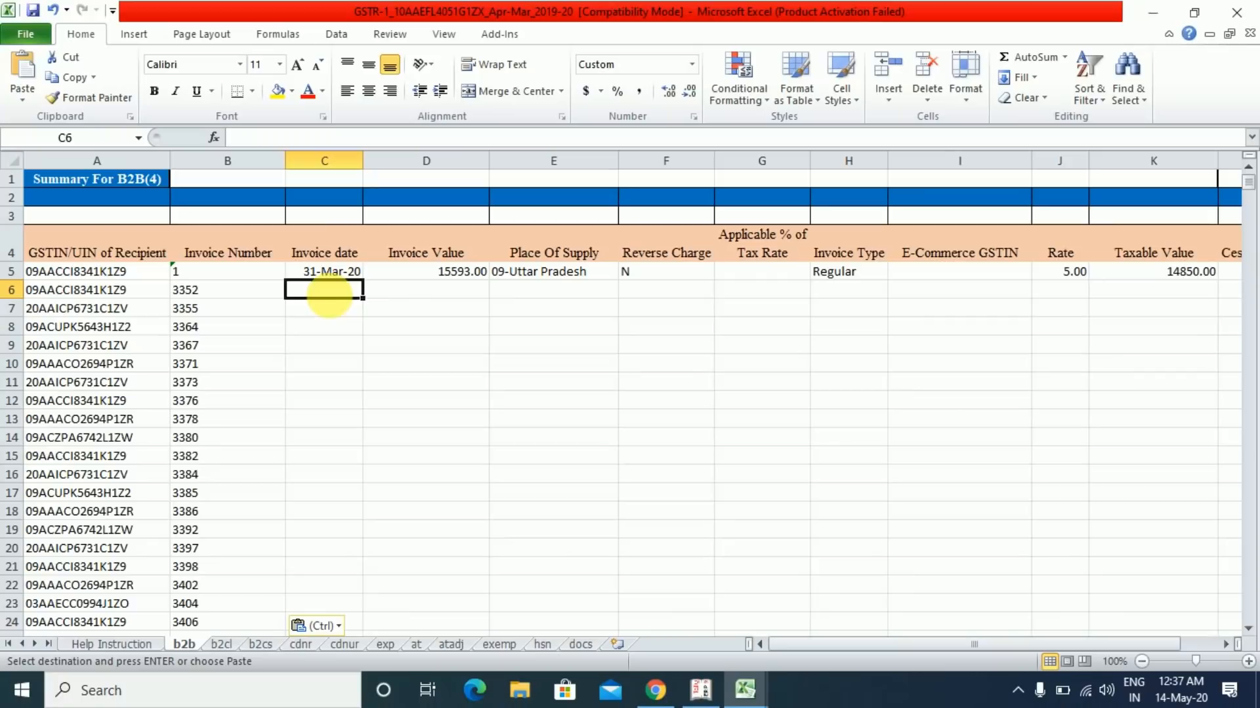
# - Copy invoice dates C106:C142 from GST SALES and paste them as values into b2b from C6
pyautogui.hotkey('alt', 'Tab')
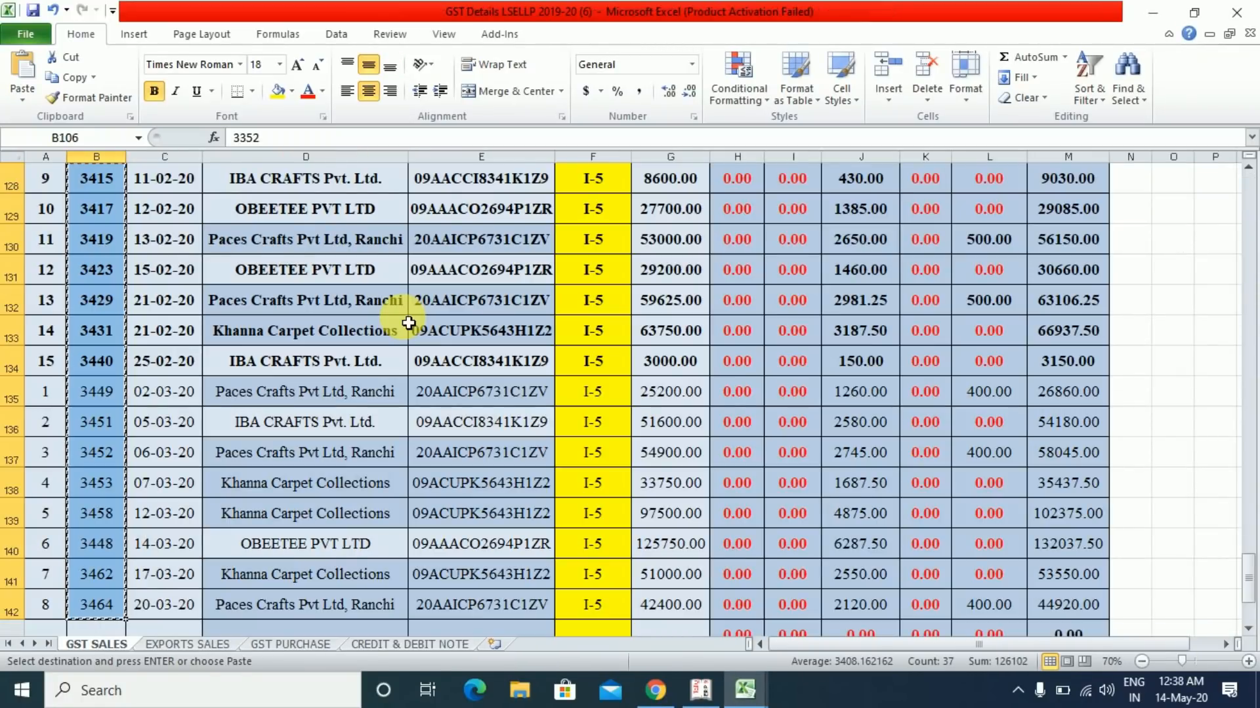
pyautogui.press('Right')
pyautogui.hotkey('ctrl', 'shift', 'Down')
pyautogui.hotkey('ctrl', 'c')
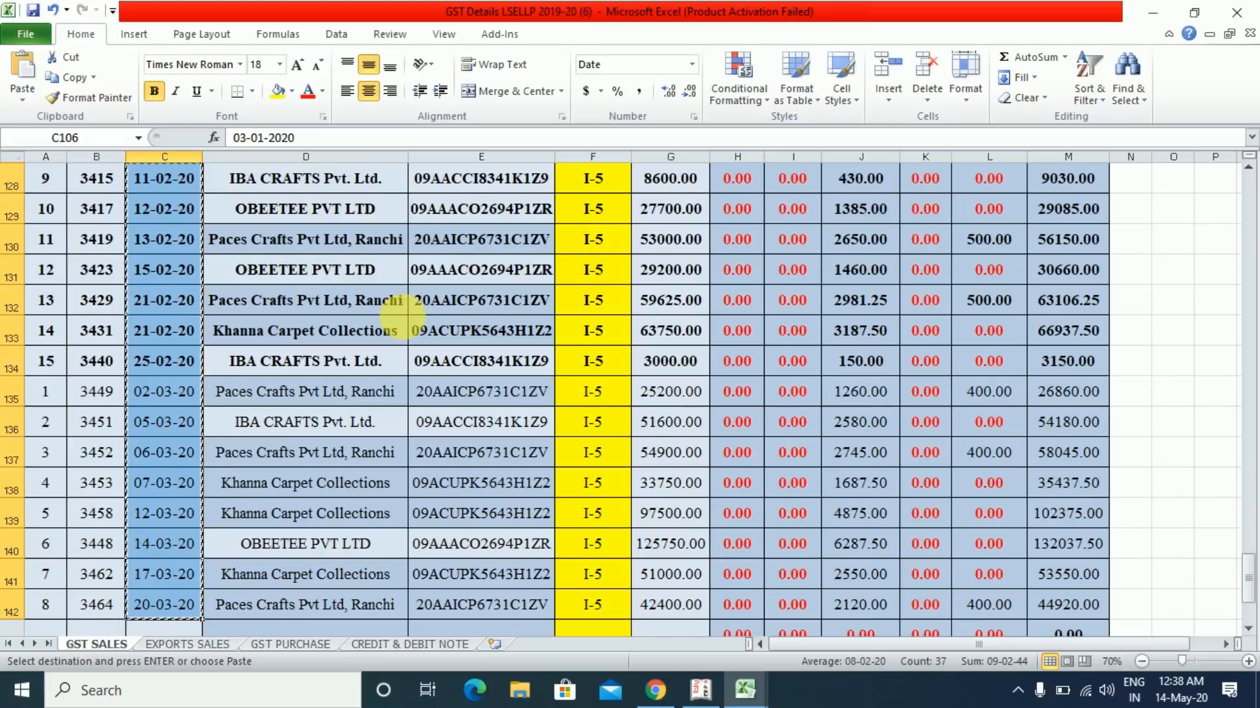
pyautogui.hotkey('alt', 'Tab')
pyautogui.click(403, 324)
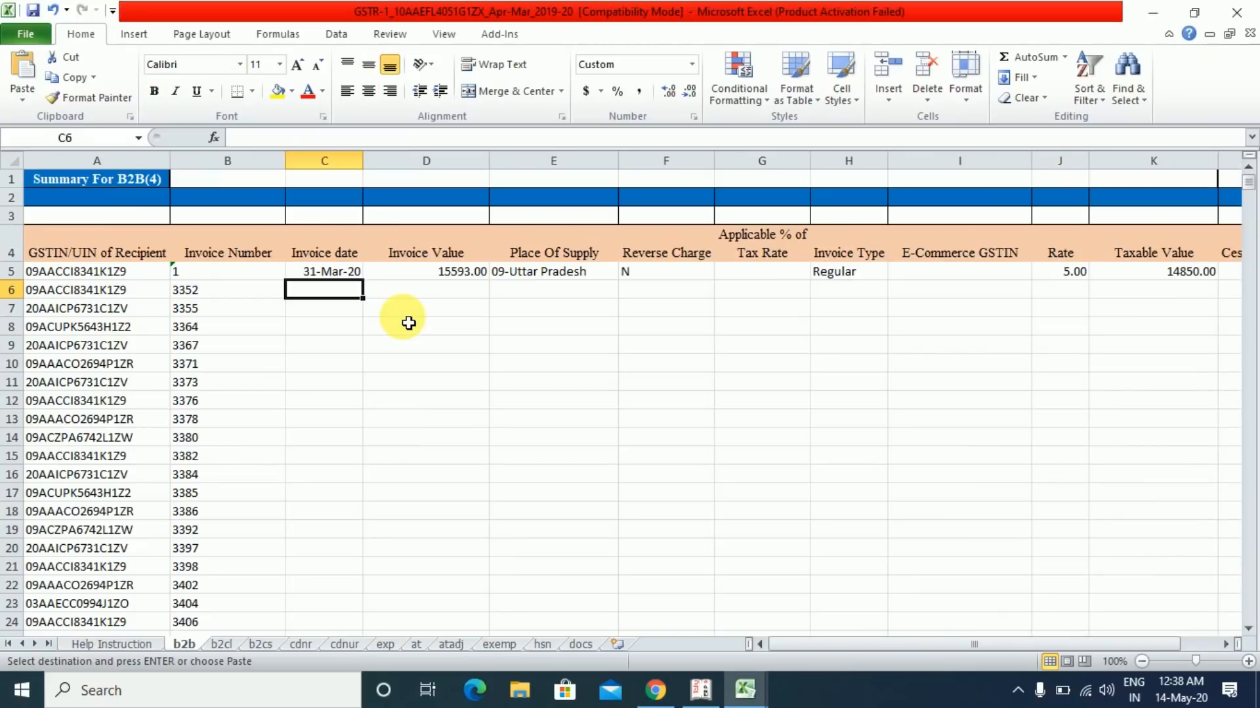
pyautogui.hotkey('alt', 'e')
pyautogui.press('s')
pyautogui.press('v')
pyautogui.press('Return')
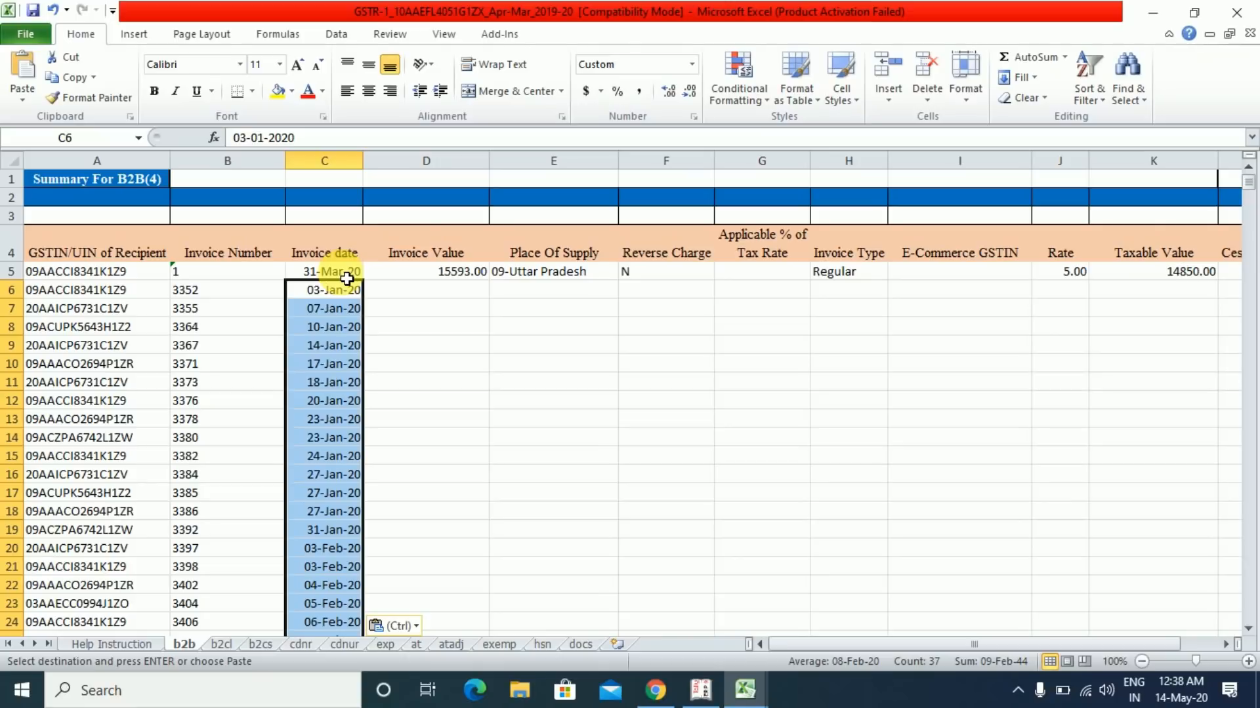
pyautogui.click(408, 297)
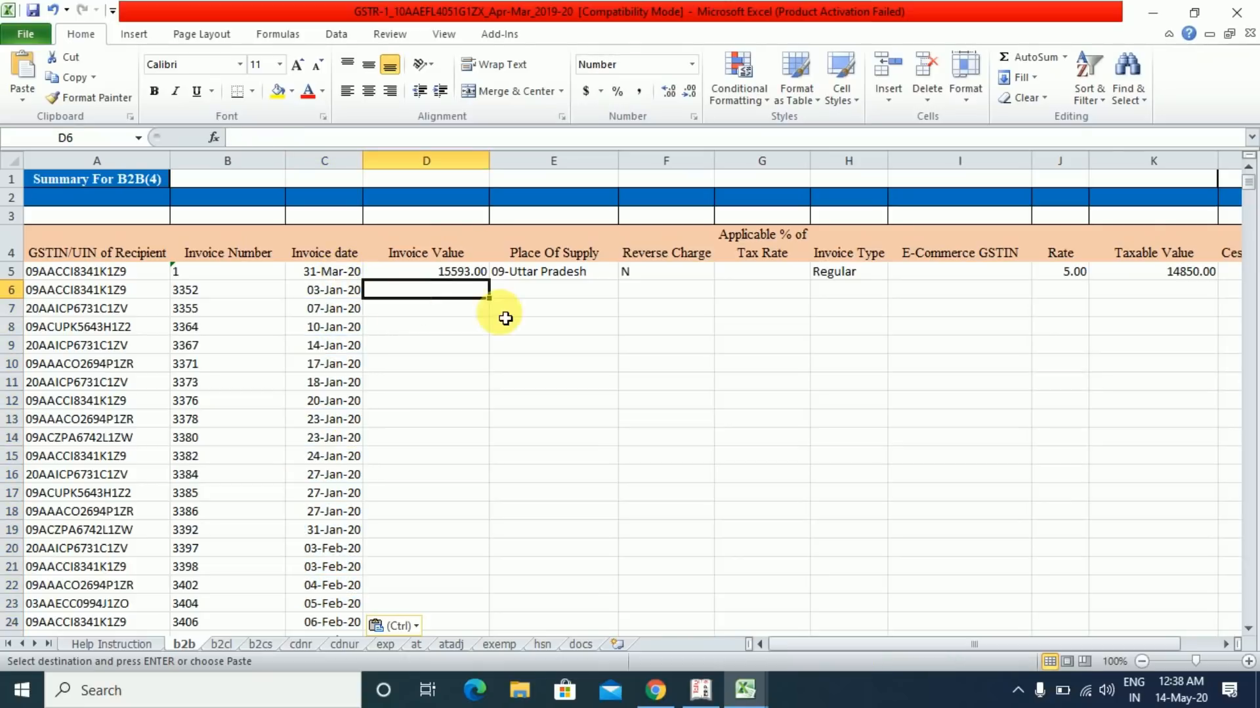
# - Copy invoice totals M106:M142 and paste them as values into the b2b Invoice Value column from D6
pyautogui.hotkey('alt', 'Tab')
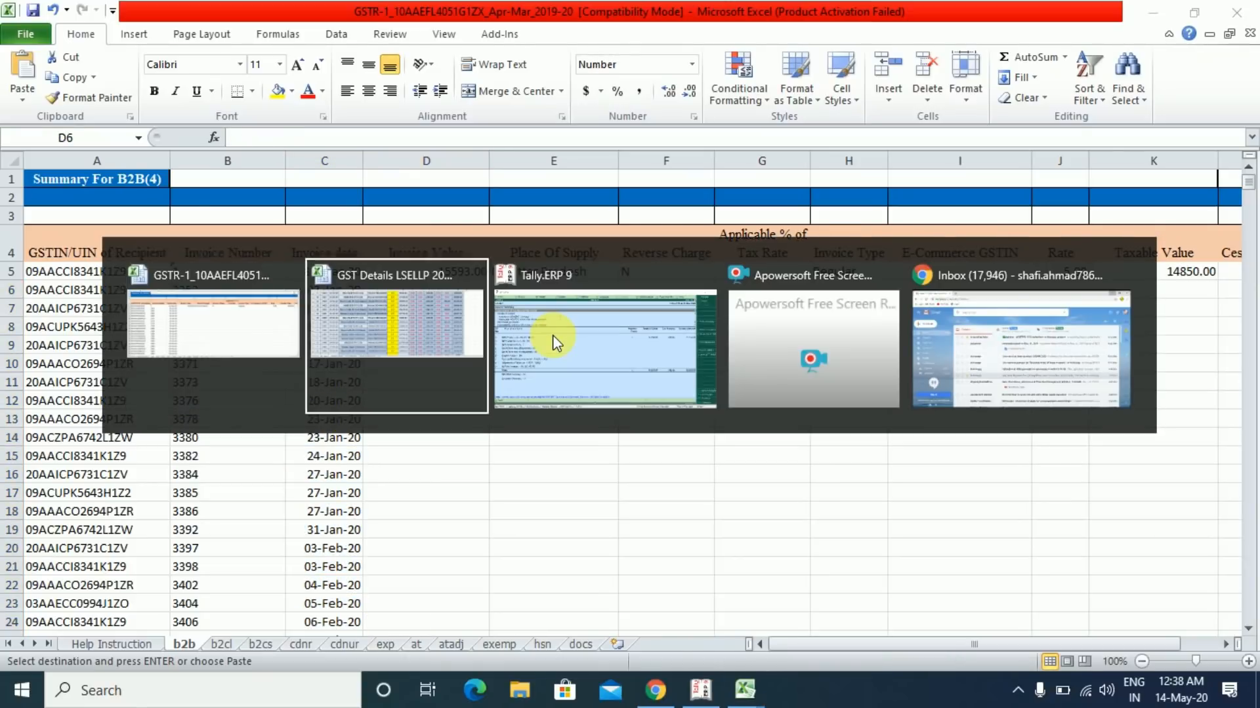
pyautogui.press('Right')
pyautogui.press('Right')
pyautogui.press('Right')
pyautogui.press('Right')
pyautogui.press('Right')
pyautogui.press('Right')
pyautogui.press('Right')
pyautogui.press('Right')
pyautogui.press('Right')
pyautogui.press('Right')
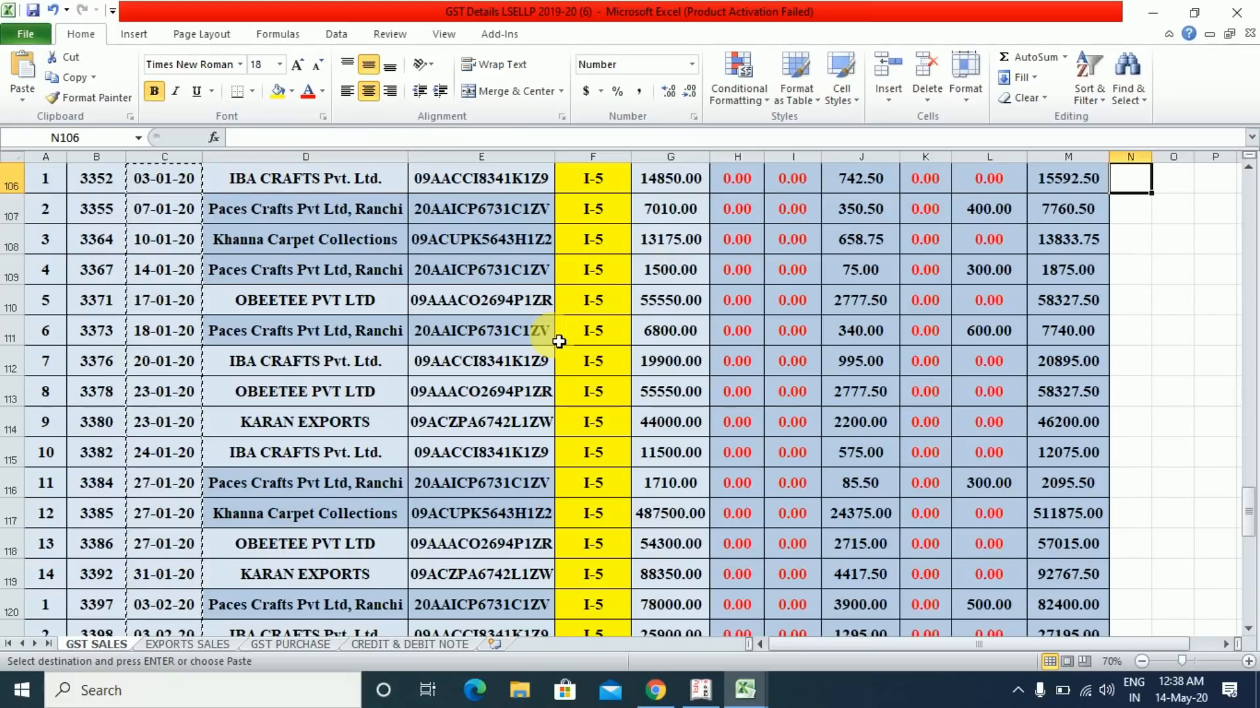
pyautogui.press('Left')
pyautogui.hotkey('ctrl', 'shift', 'Down')
pyautogui.hotkey('shift', 'Up')
pyautogui.hotkey('shift', 'Up')
pyautogui.hotkey('shift', 'Up')
pyautogui.hotkey('shift', 'Up')
pyautogui.hotkey('shift', 'Up')
pyautogui.hotkey('shift', 'Up')
pyautogui.hotkey('shift', 'Up')
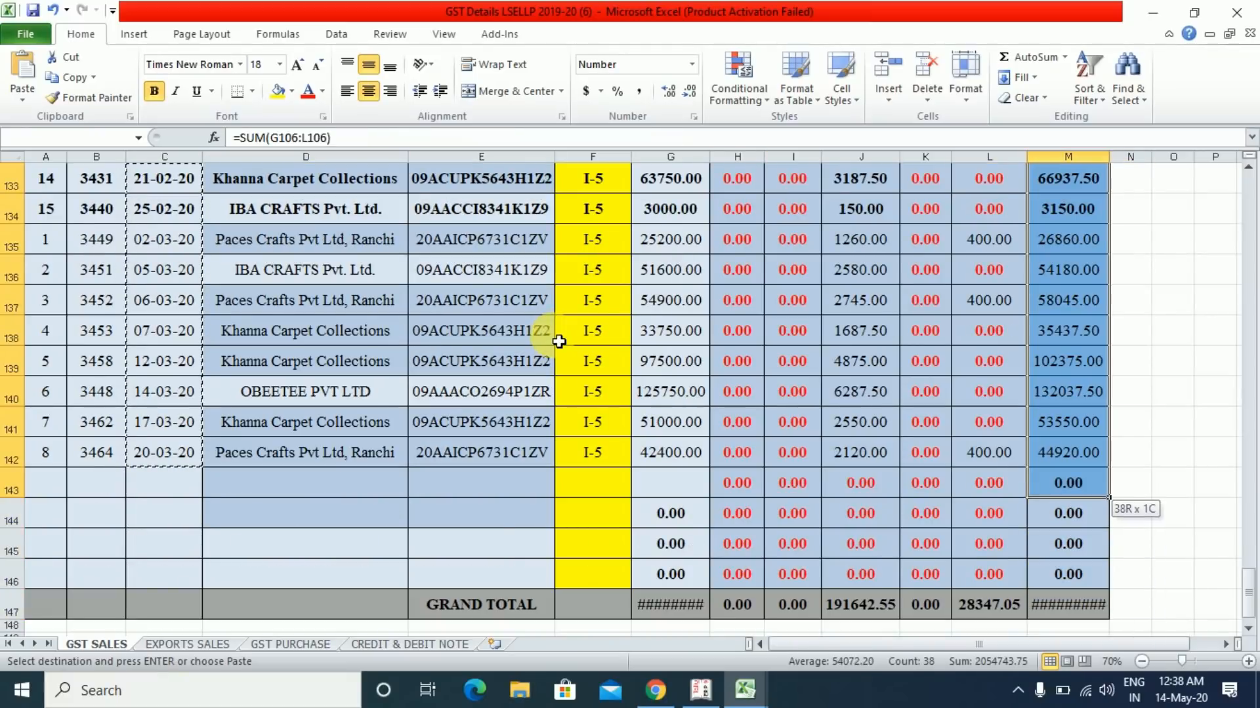
pyautogui.hotkey('shift', 'Down')
pyautogui.hotkey('shift', 'Down')
pyautogui.hotkey('alt', 'Tab')
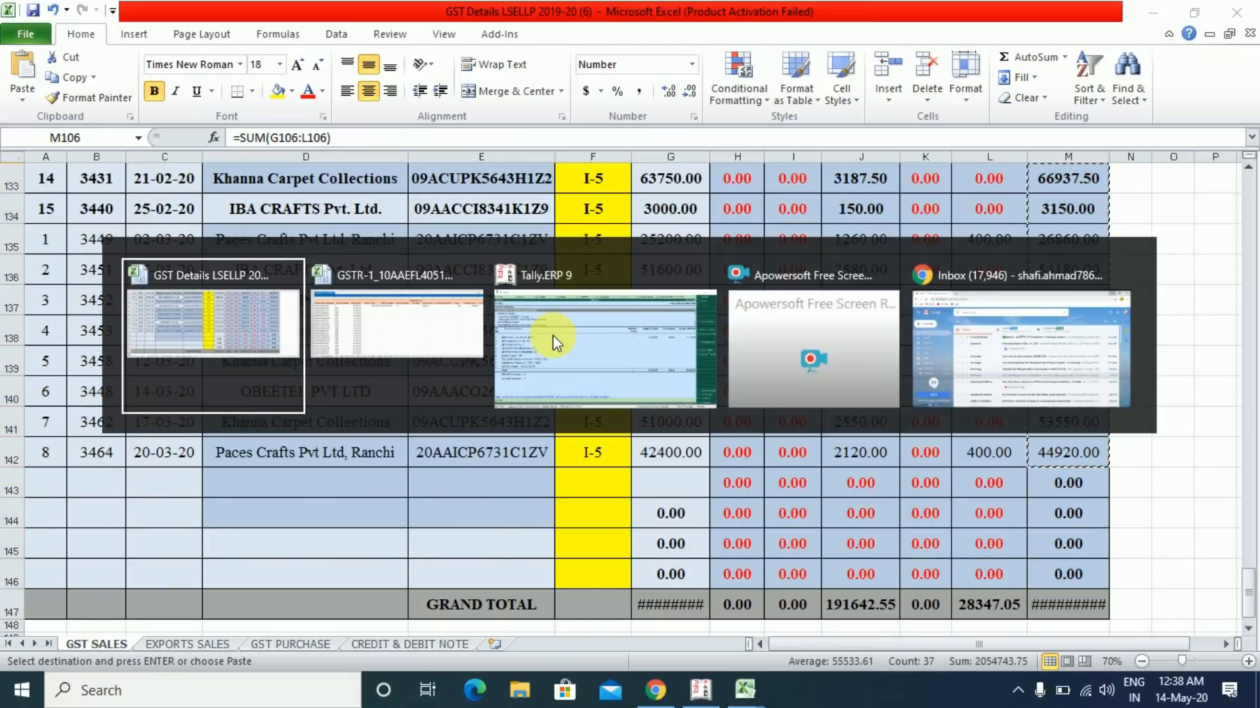
pyautogui.hotkey('alt', 'e')
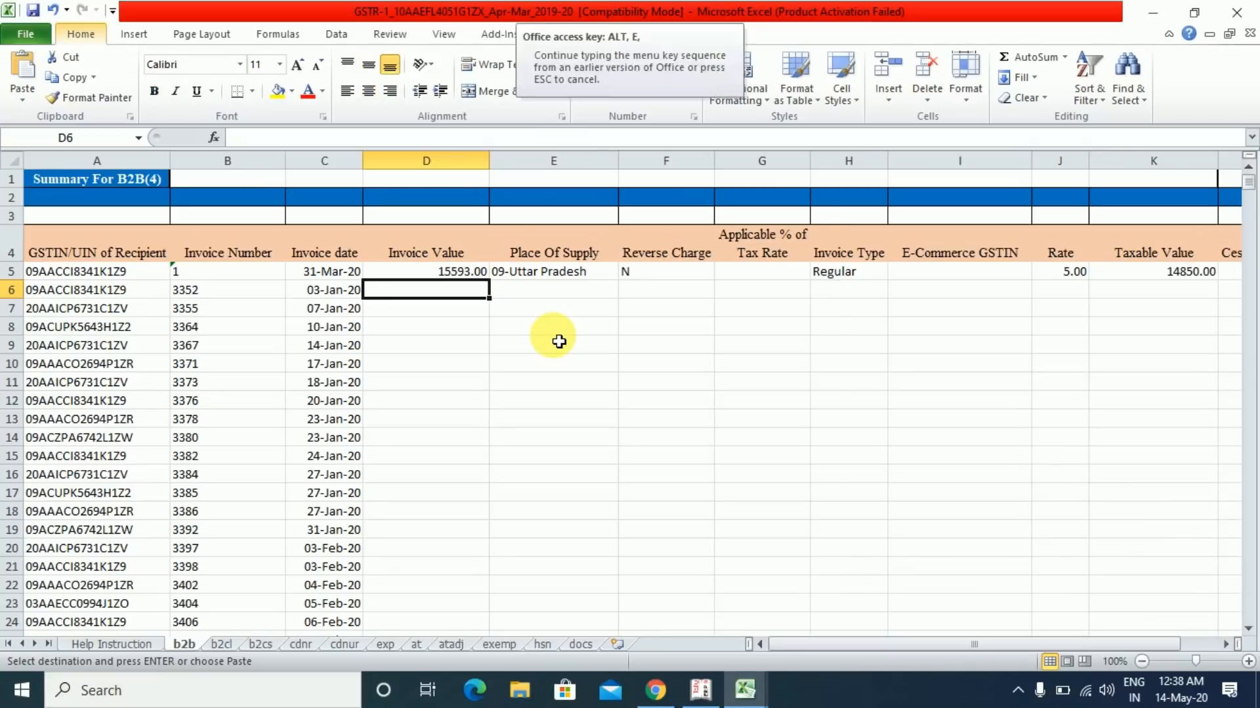
pyautogui.press('s')
pyautogui.press('v')
pyautogui.press('Return')
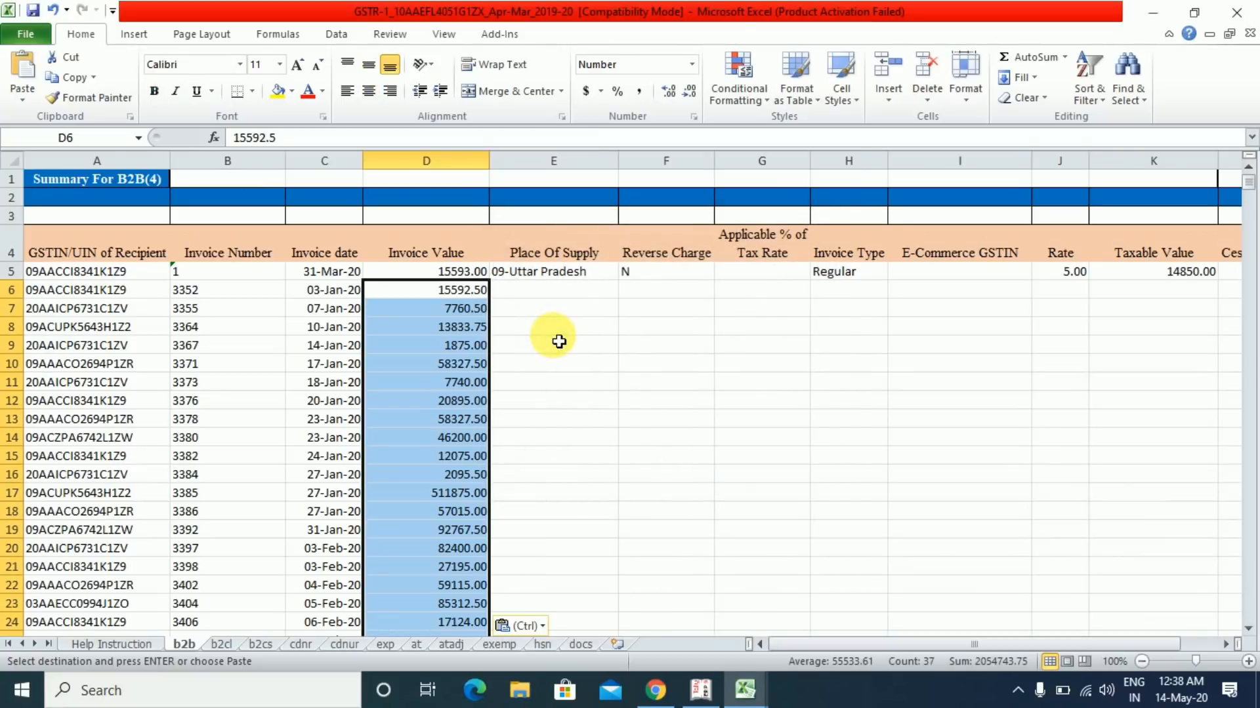
pyautogui.click(508, 297)
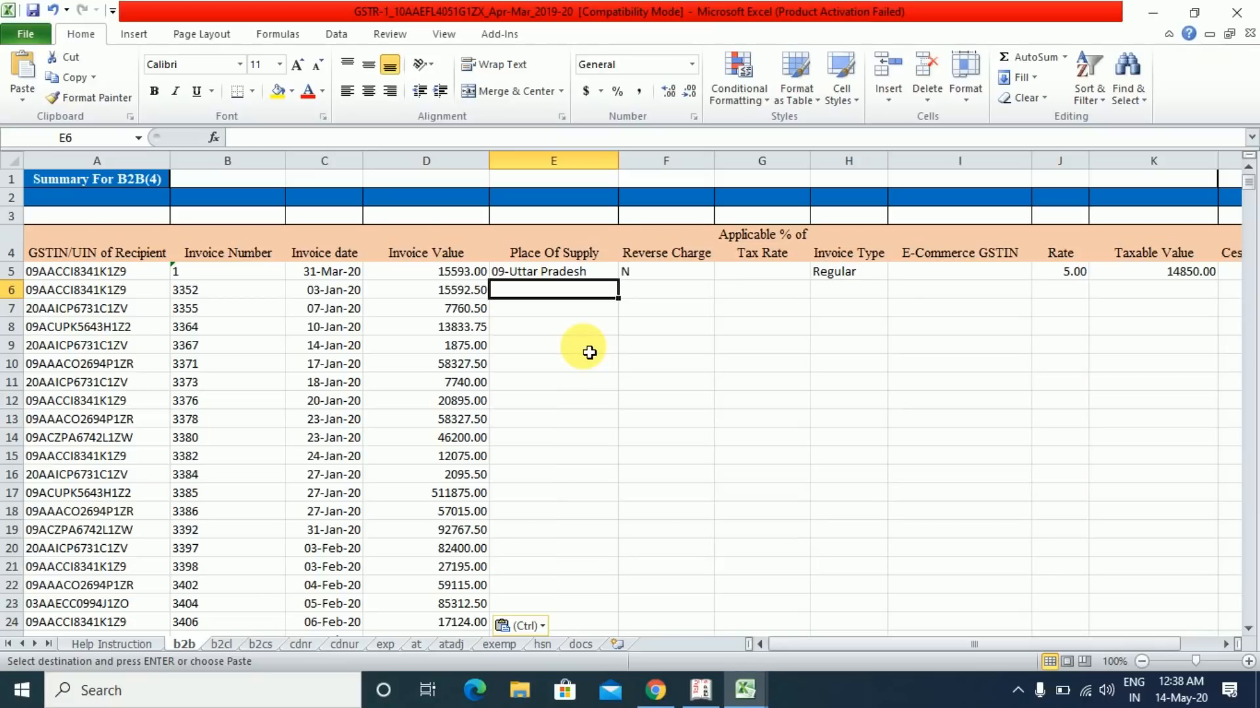
# - Move across b2b row 6 to the Taxable Value column
pyautogui.hotkey('alt', 'Tab')
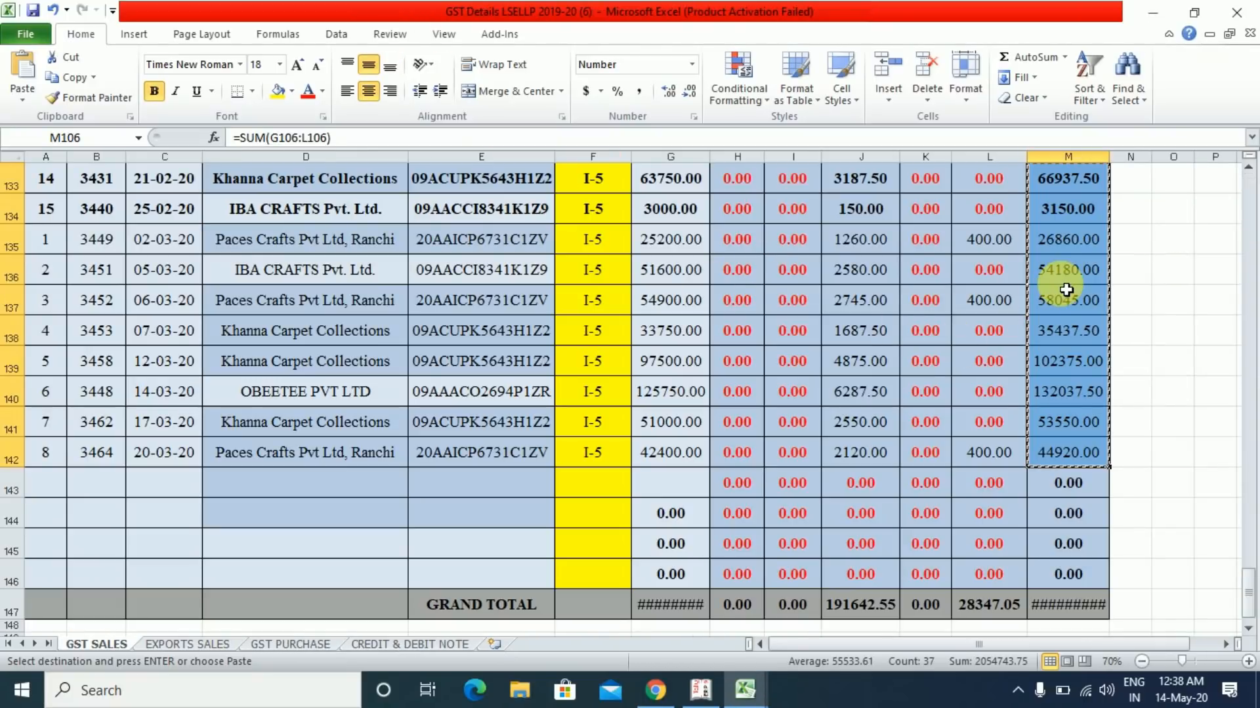
pyautogui.hotkey('alt', 'Tab')
pyautogui.hotkey('alt', 'Tab')
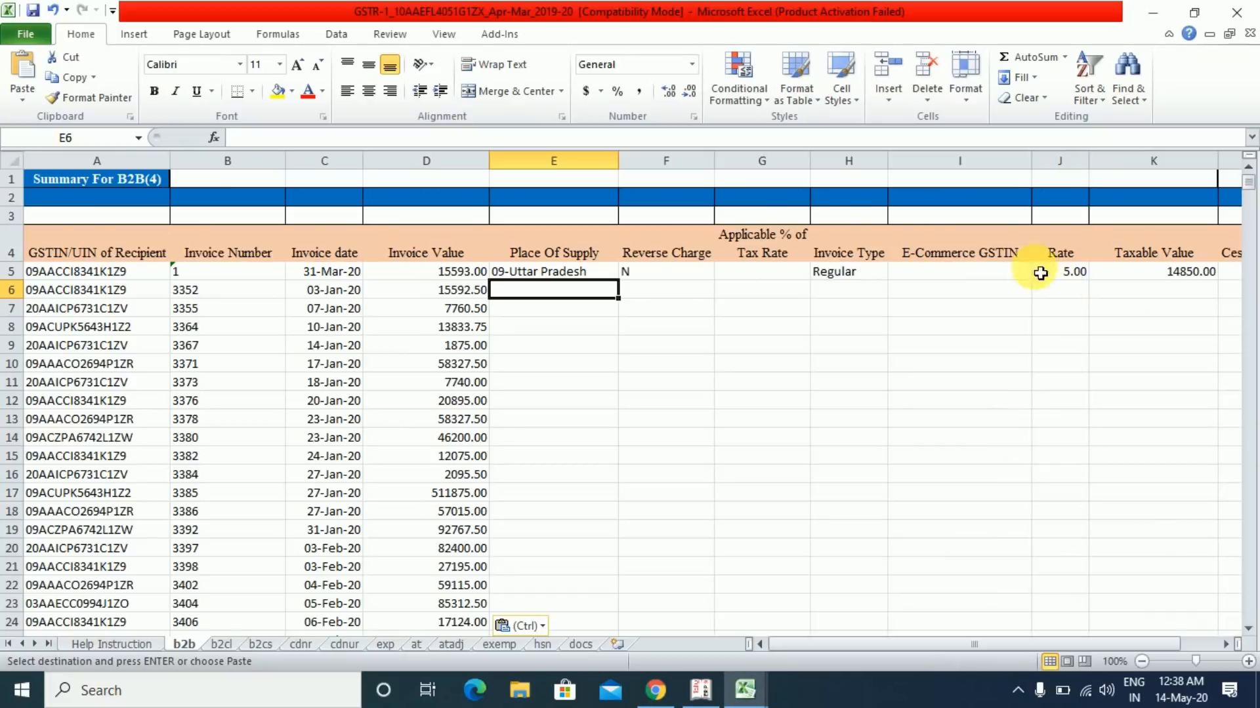
pyautogui.click(663, 289)
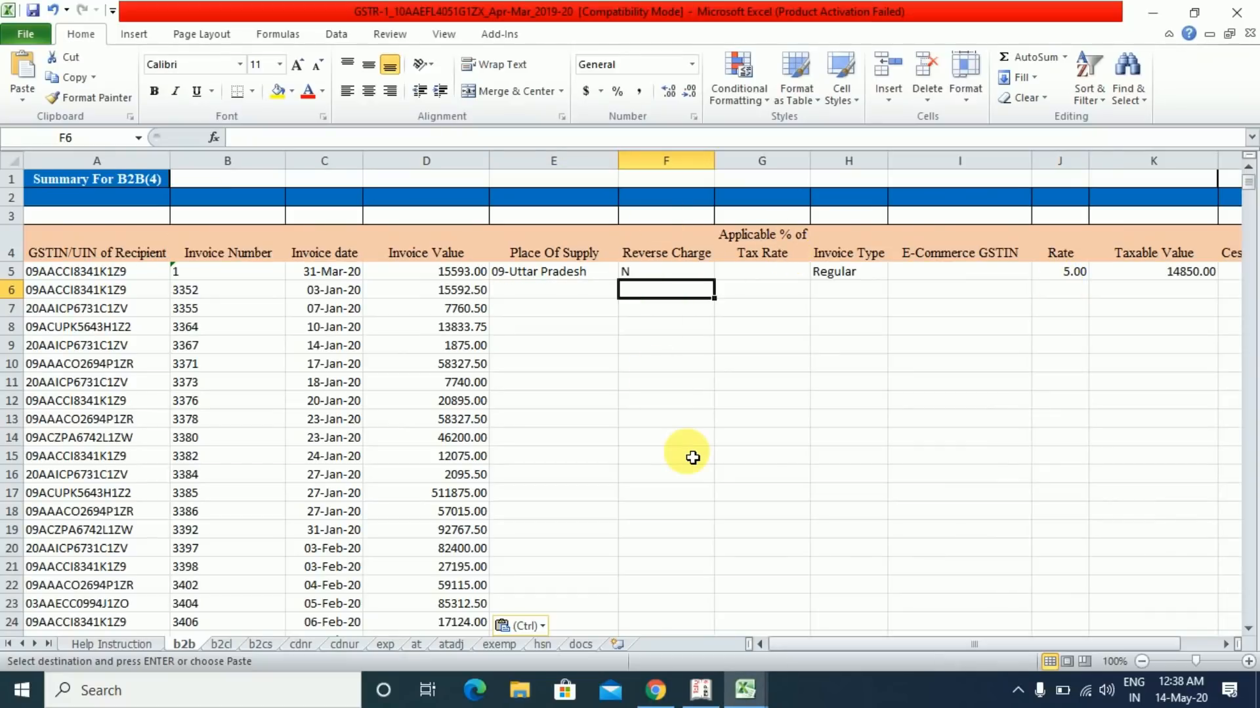
pyautogui.press('Right')
pyautogui.press('Right')
pyautogui.press('Right')
pyautogui.press('Right')
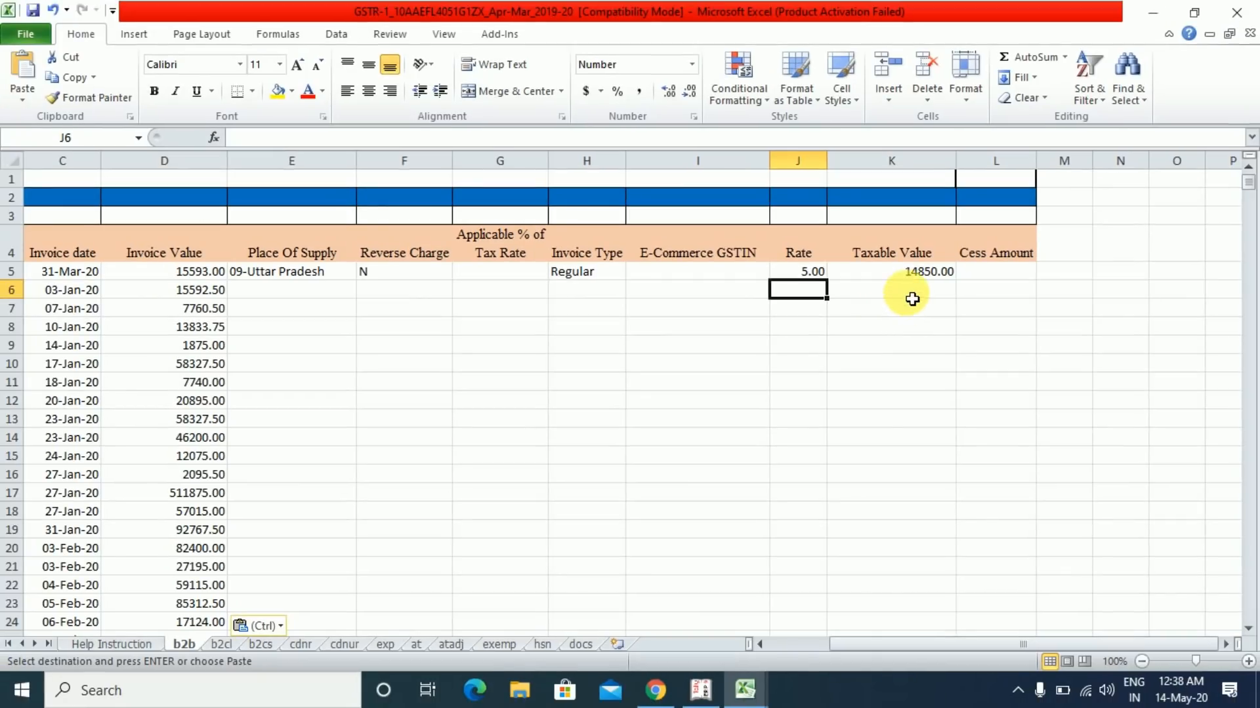
pyautogui.click(945, 282)
# - Select and copy taxable values G106:G142, starting at 14850, on the GST SALES sheet
pyautogui.hotkey('alt', 'Tab')
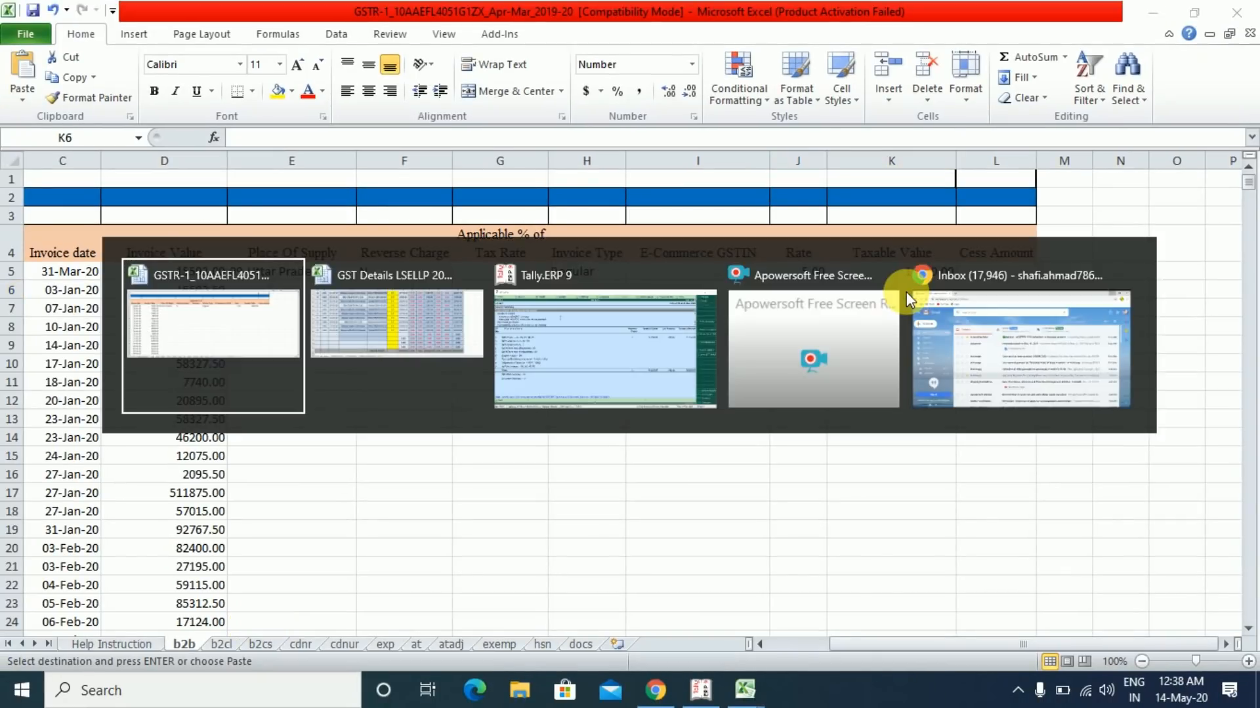
pyautogui.press('Left')
pyautogui.press('Left')
pyautogui.press('Left')
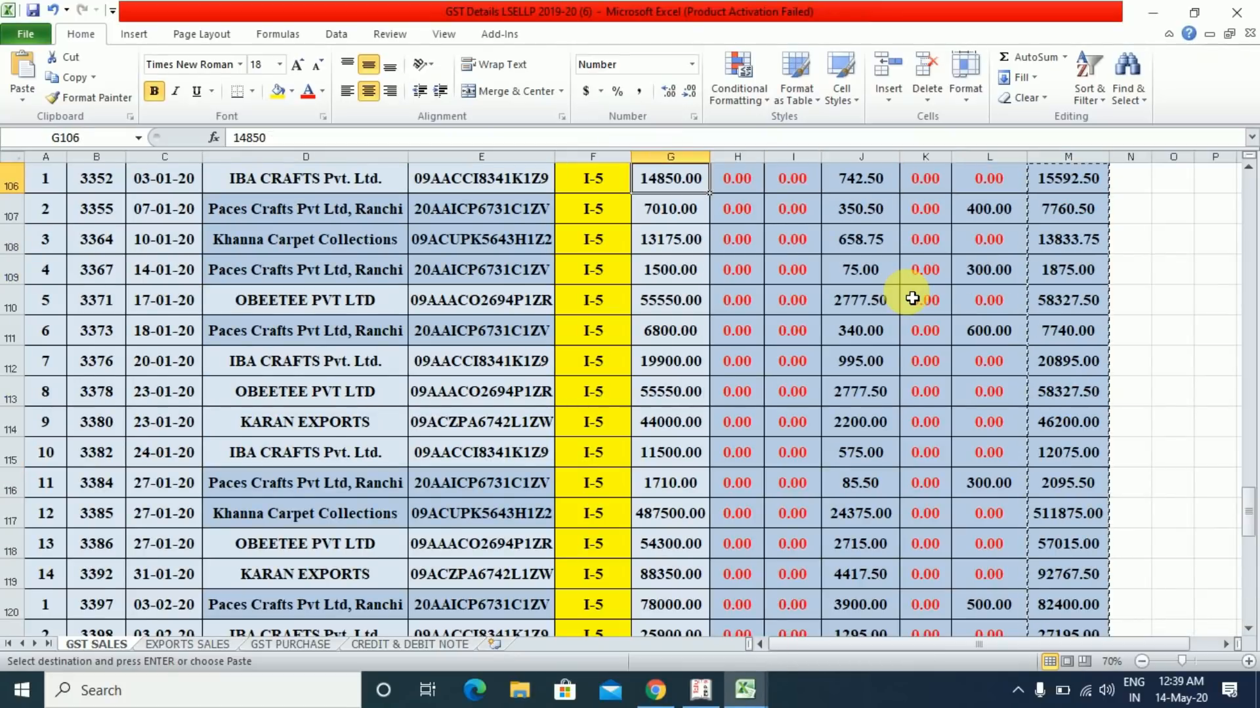
pyautogui.press('Up')
pyautogui.press('Up')
pyautogui.press('Up')
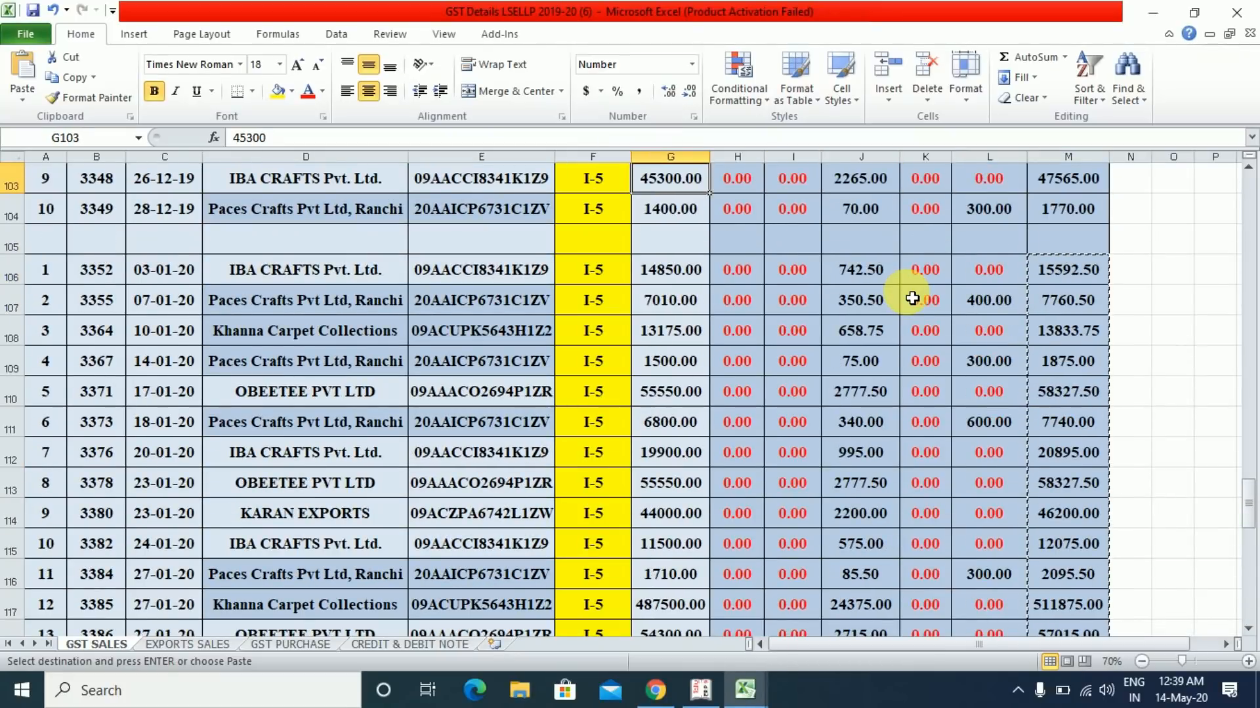
pyautogui.press('Down')
pyautogui.press('Down')
pyautogui.press('Down')
pyautogui.press('Left')
pyautogui.press('Right')
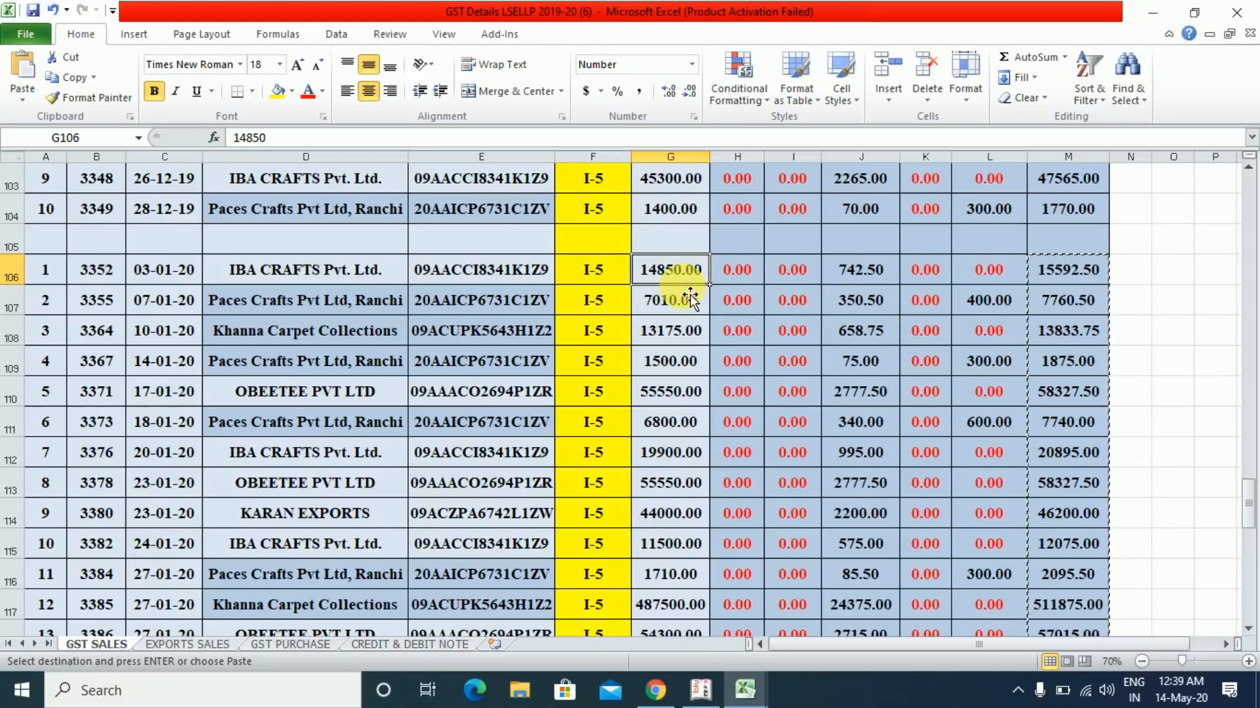
pyautogui.hotkey('ctrl', 'shift', 'Down')
pyautogui.hotkey('ctrl', 'c')
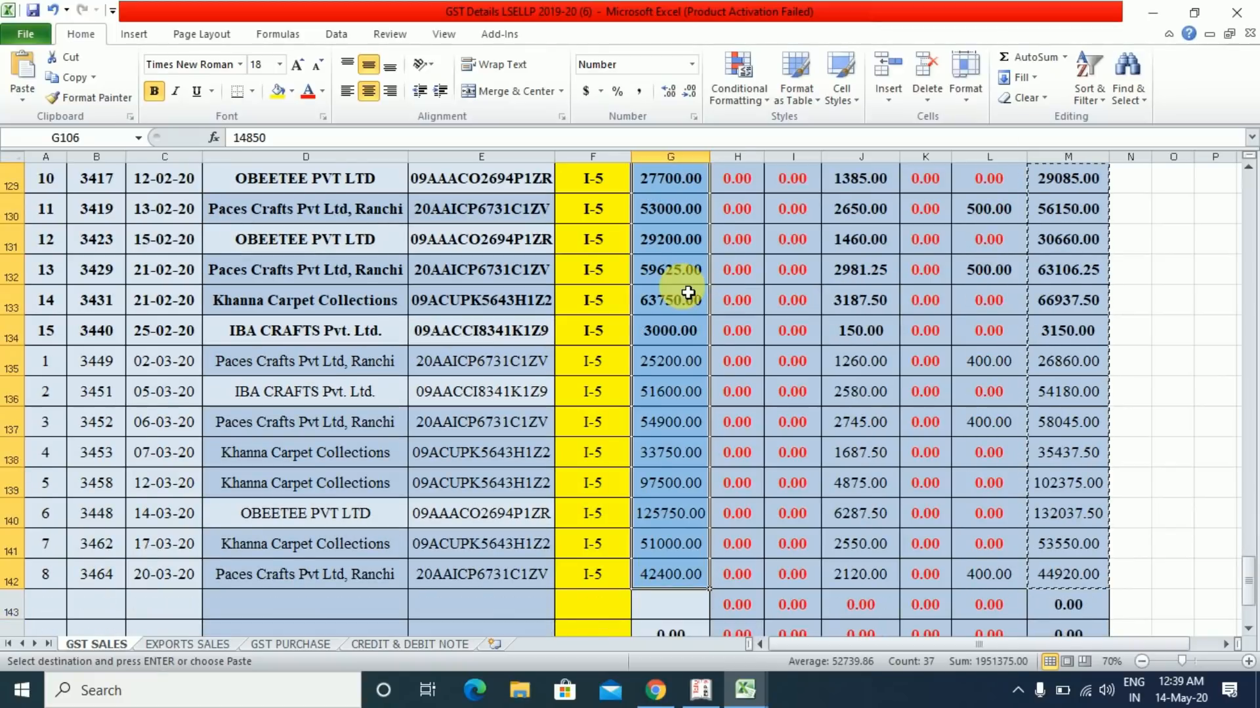
# - Paste the taxable values as values into the b2b Taxable Value column from K6
pyautogui.hotkey('alt', 'Tab')
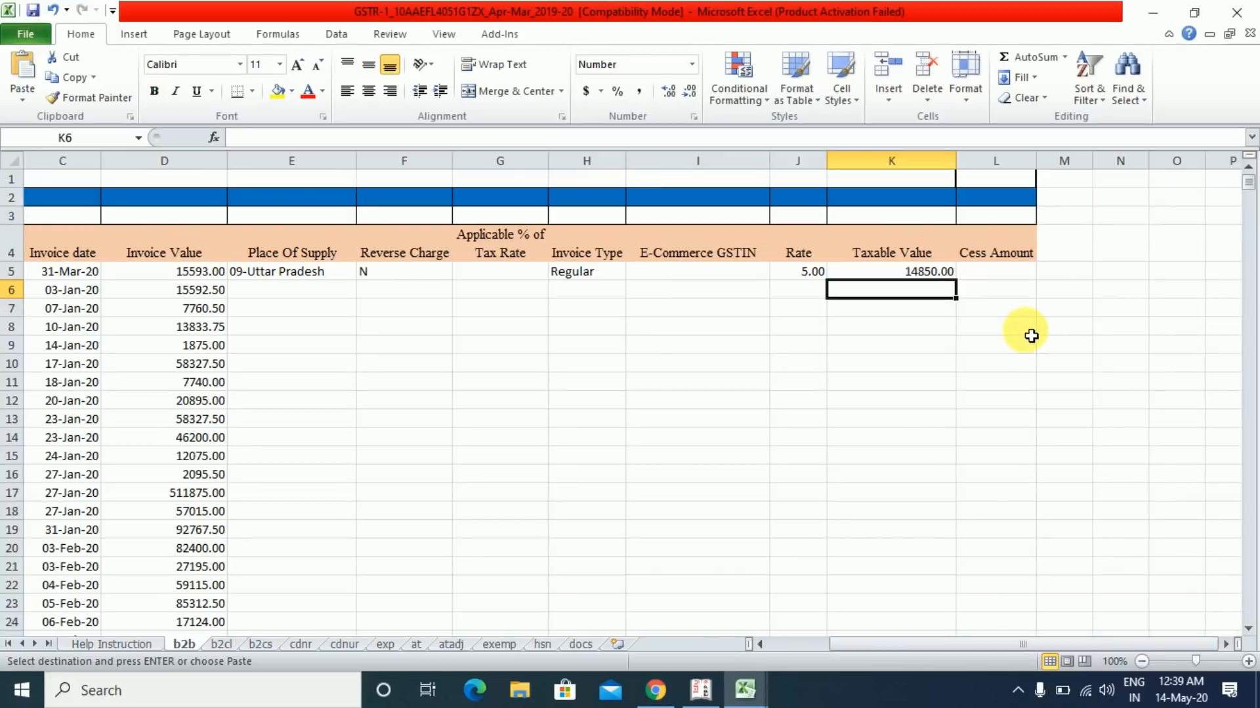
pyautogui.rightClick(929, 296)
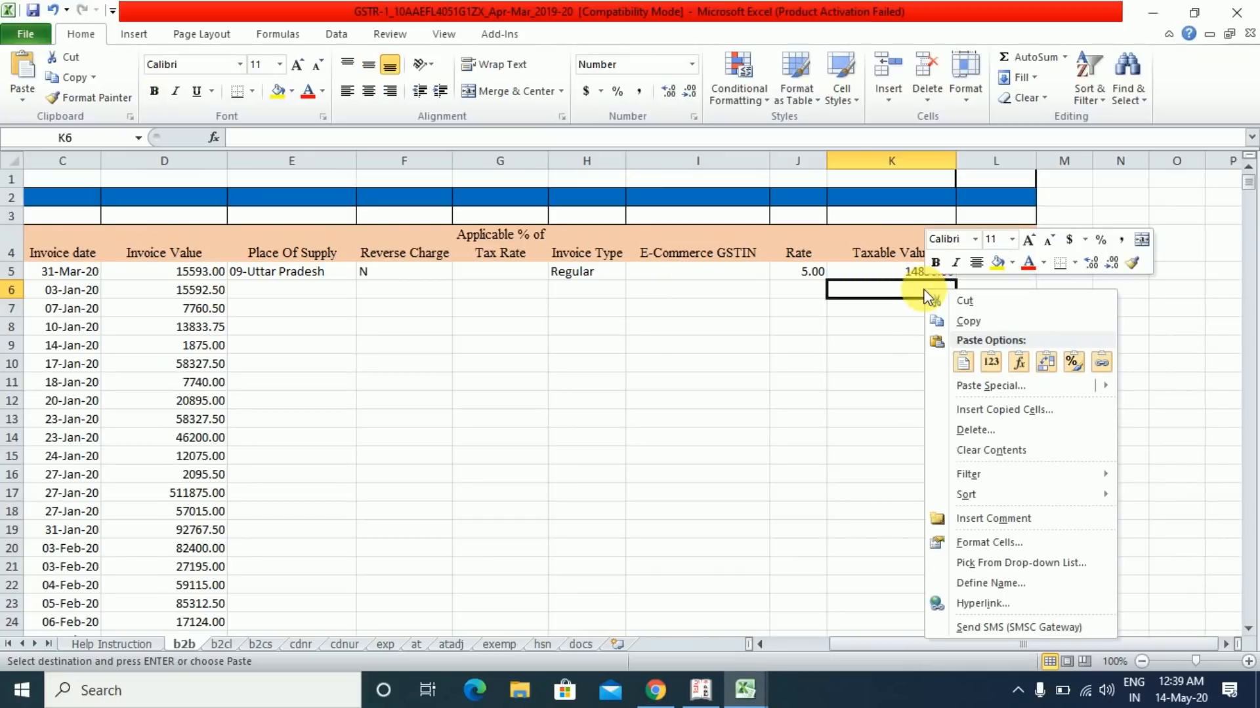
pyautogui.click(975, 384)
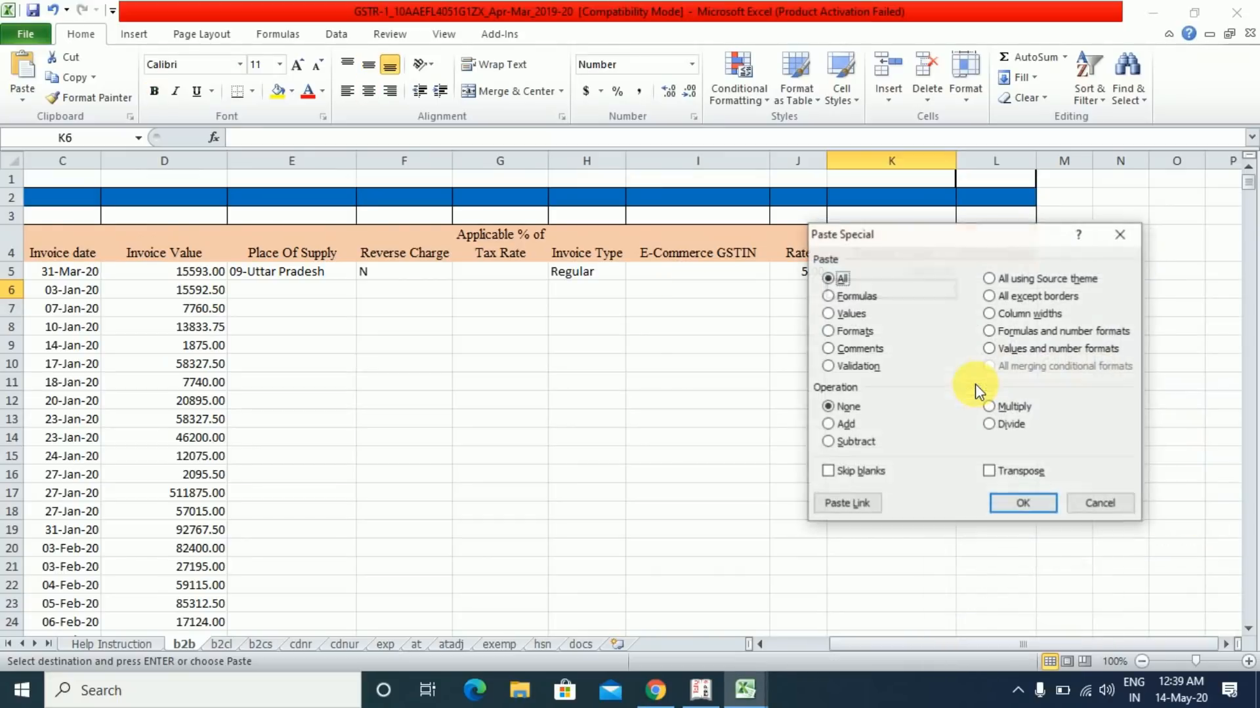
pyautogui.click(835, 319)
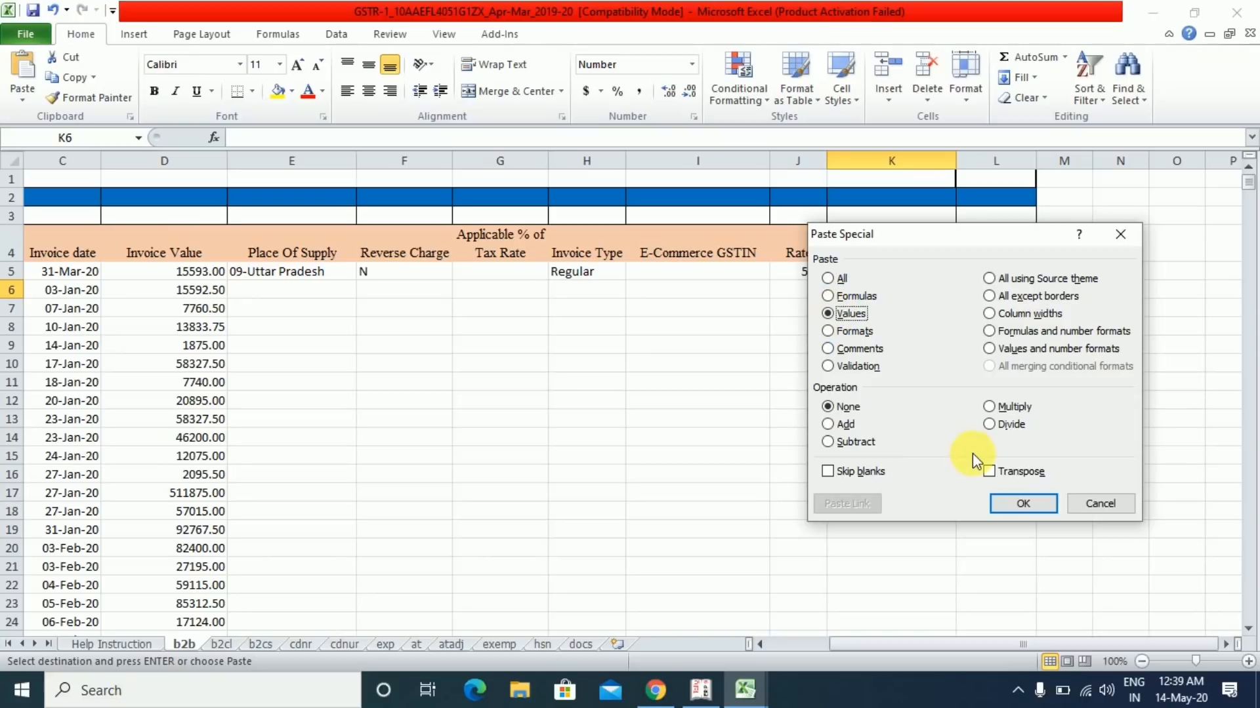
pyautogui.click(1038, 503)
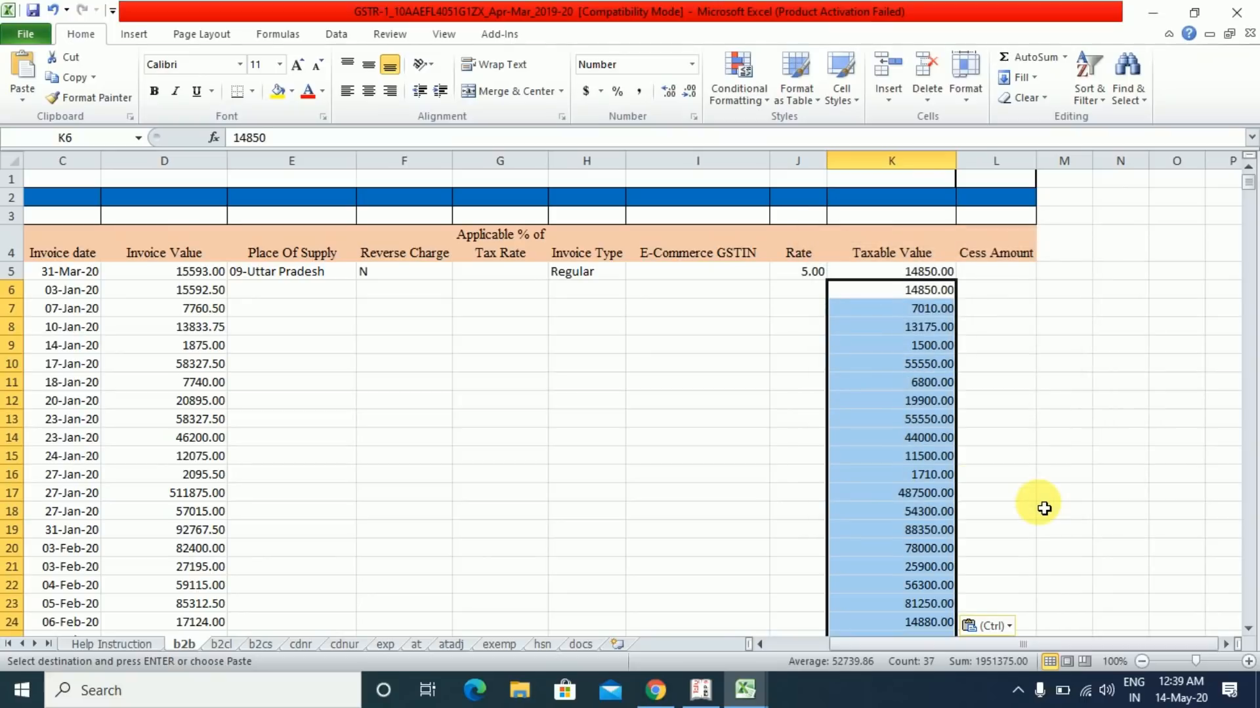
pyautogui.click(915, 290)
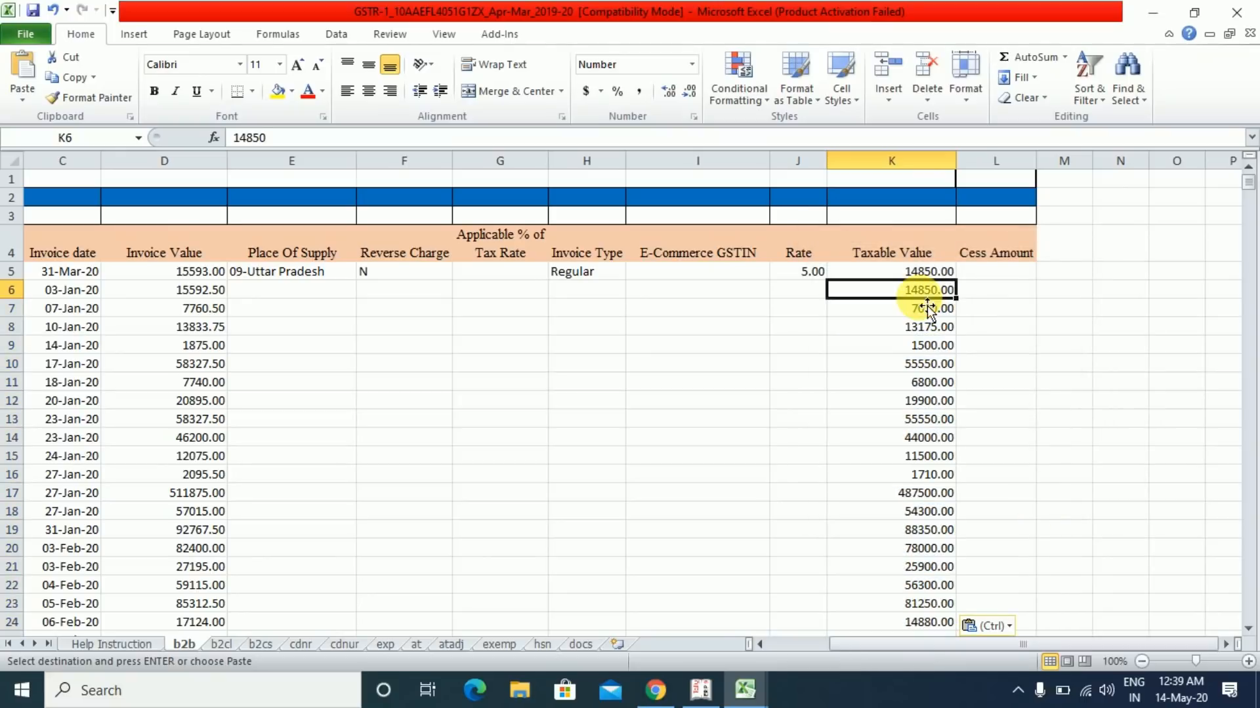
pyautogui.click(825, 293)
pyautogui.hotkey('alt', 'Tab')
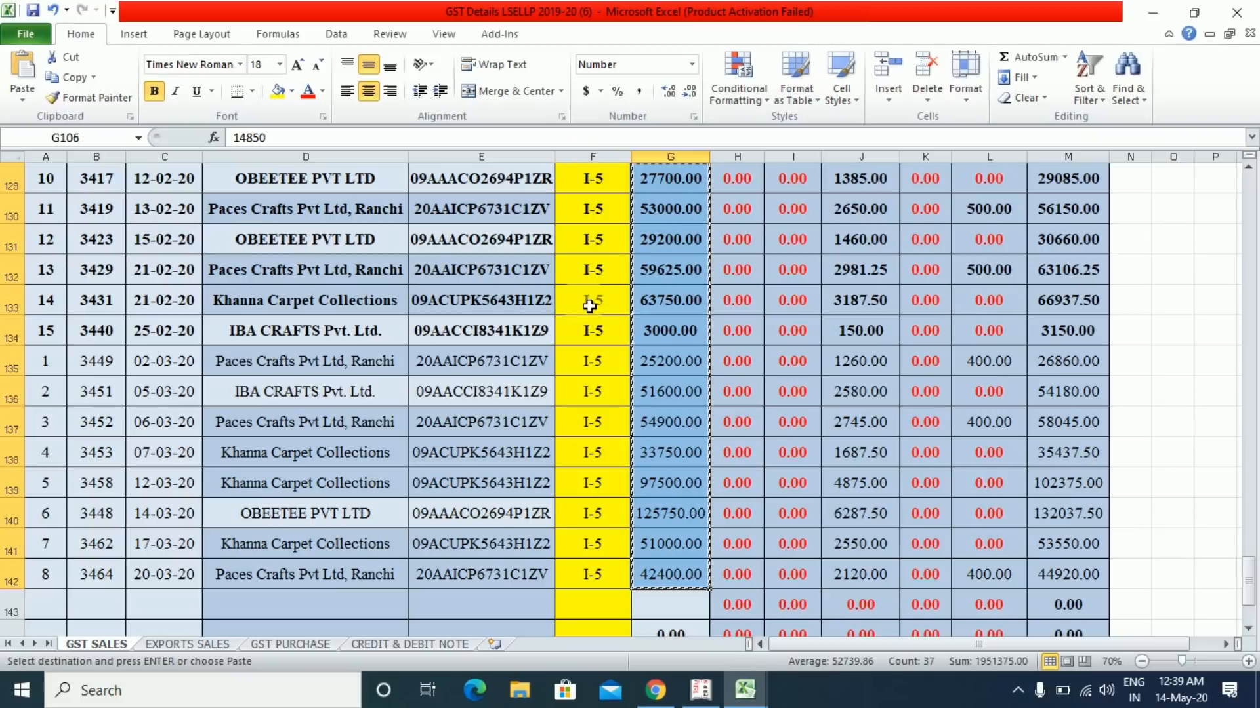
# - Scan the GST SALES sheet's GSTIN column to find where the January invoices begin
pyautogui.click(517, 409)
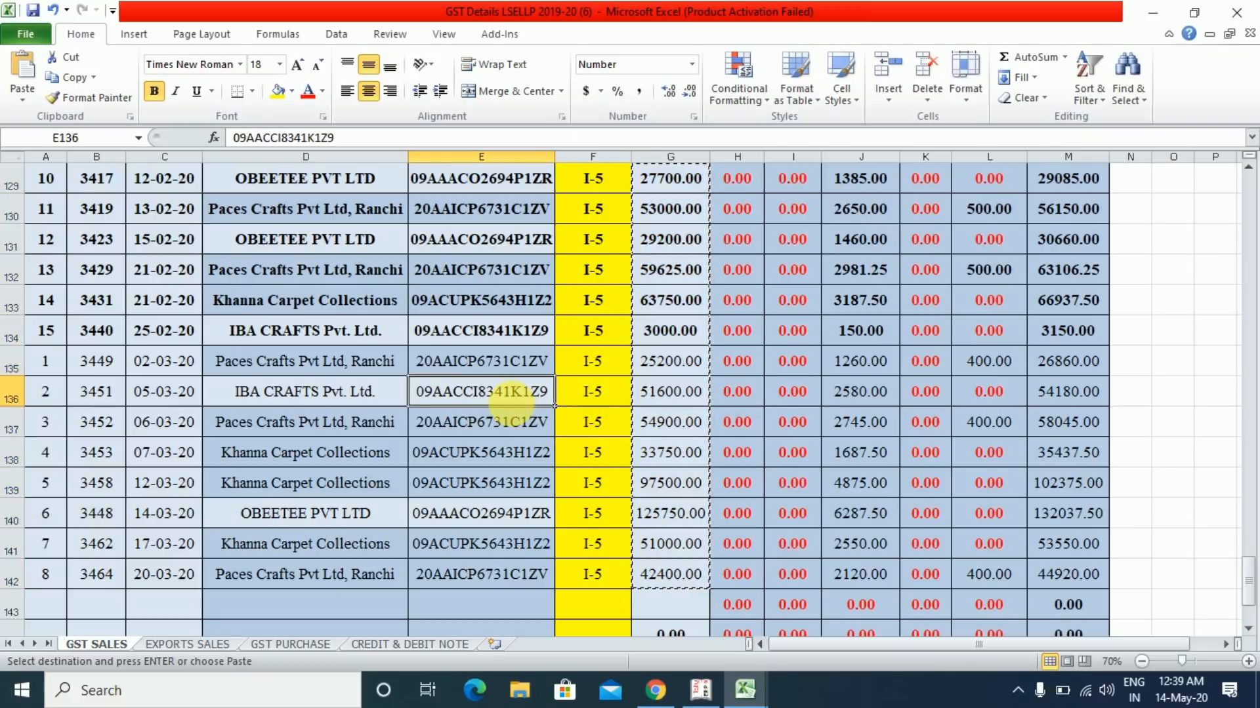
pyautogui.press('Up')
pyautogui.press('Up')
pyautogui.press('Up')
pyautogui.press('Up')
pyautogui.press('Up')
pyautogui.press('Up')
pyautogui.press('Up')
pyautogui.press('Up')
pyautogui.press('Up')
pyautogui.press('Up')
pyautogui.press('Up')
pyautogui.press('Up')
pyautogui.press('Up')
pyautogui.press('Up')
pyautogui.press('Up')
pyautogui.press('Up')
pyautogui.press('Up')
pyautogui.press('Up')
pyautogui.press('Up')
pyautogui.press('Up')
pyautogui.press('Up')
pyautogui.press('Up')
pyautogui.press('Up')
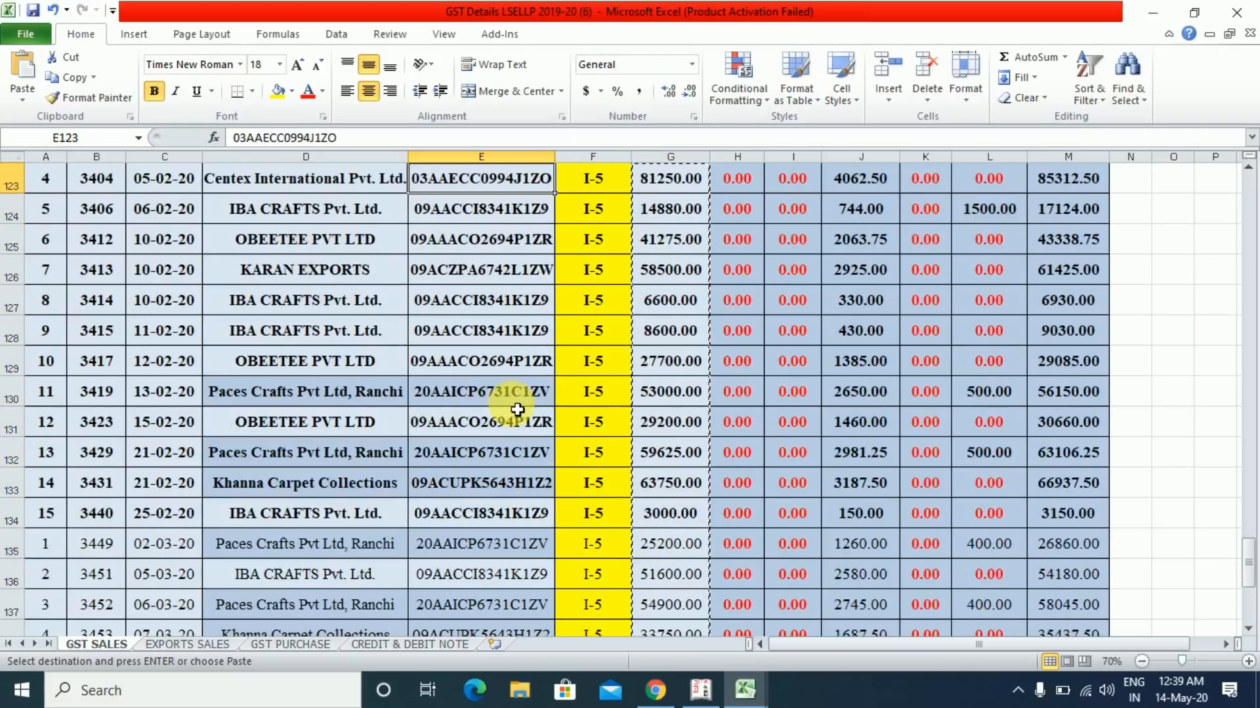
pyautogui.press('Up')
pyautogui.press('Up')
pyautogui.press('Up')
pyautogui.press('Up')
pyautogui.press('Up')
pyautogui.press('Up')
pyautogui.press('Up')
pyautogui.press('Up')
pyautogui.press('Up')
pyautogui.press('Up')
pyautogui.press('Up')
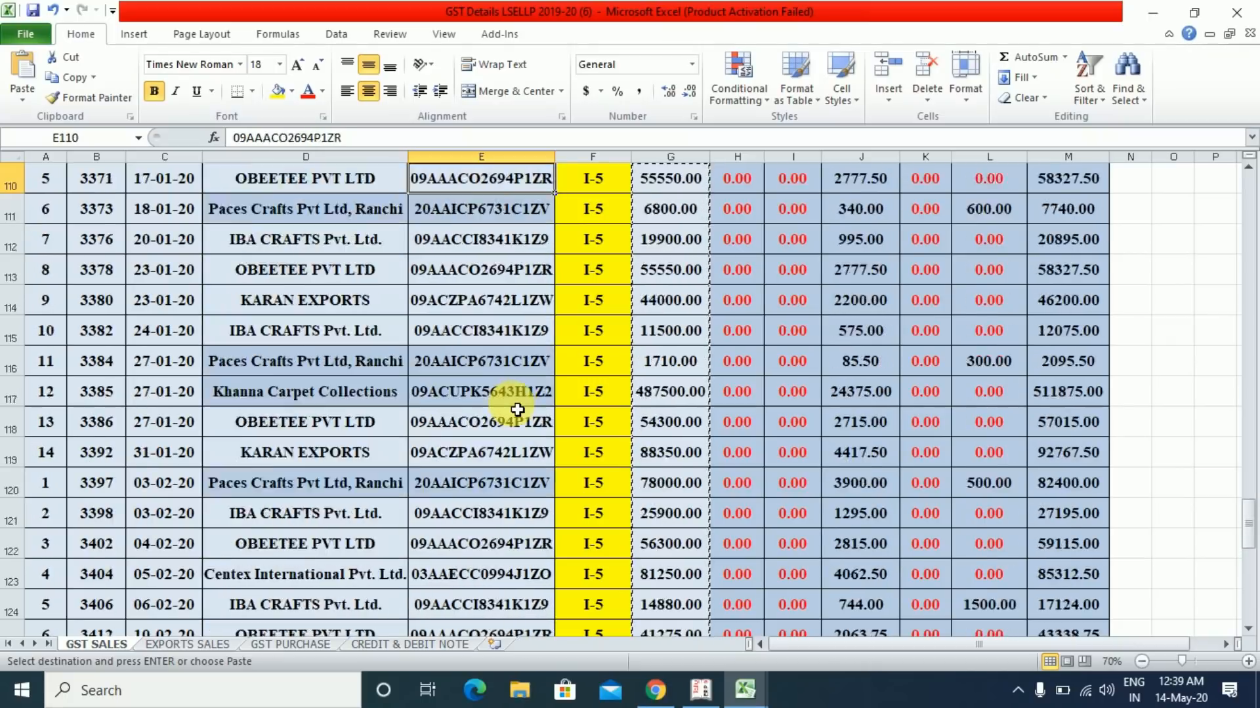
pyautogui.press('Up')
pyautogui.press('Down')
pyautogui.press('Down')
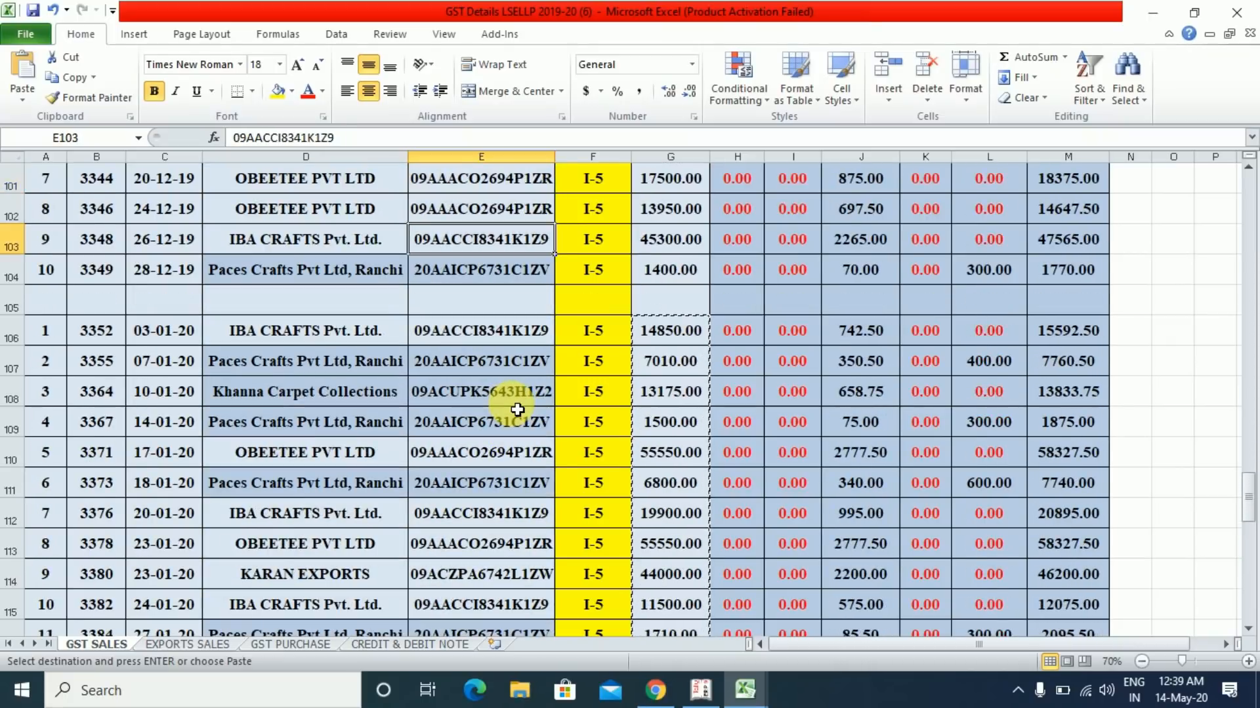
pyautogui.press('Down')
pyautogui.press('Down')
pyautogui.press('Down')
pyautogui.press('Down')
pyautogui.press('Up')
pyautogui.press('Up')
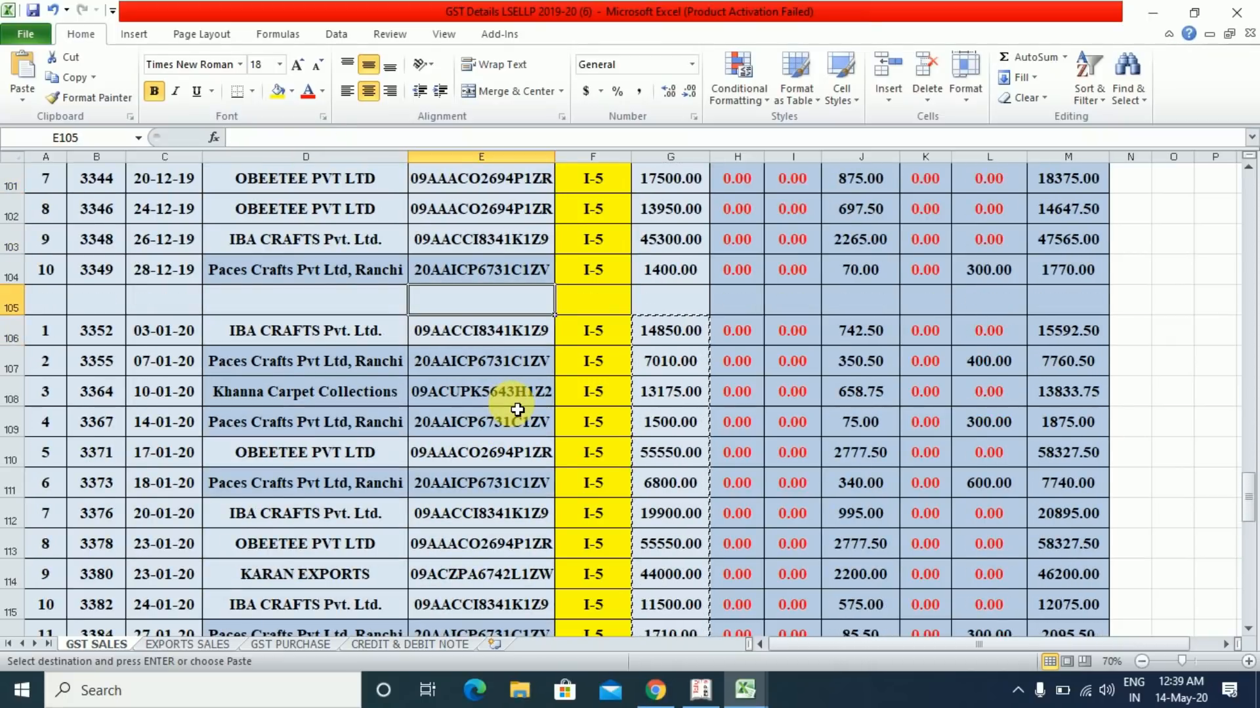
pyautogui.press('Down')
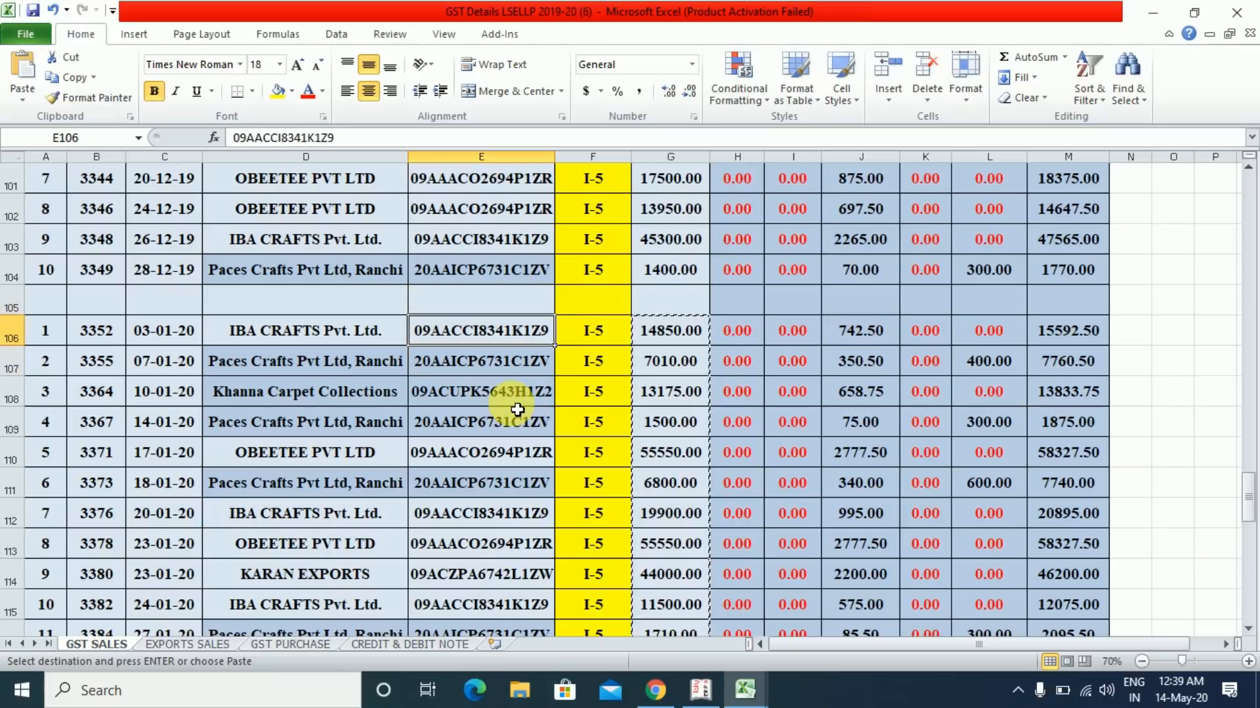
# - Check the GSTINs of the first January invoice and March invoice 3462
pyautogui.press('Left')
pyautogui.press('Left')
pyautogui.press('Left')
pyautogui.press('Right')
pyautogui.press('Right')
pyautogui.press('Right')
pyautogui.press('Right')
pyautogui.press('Right')
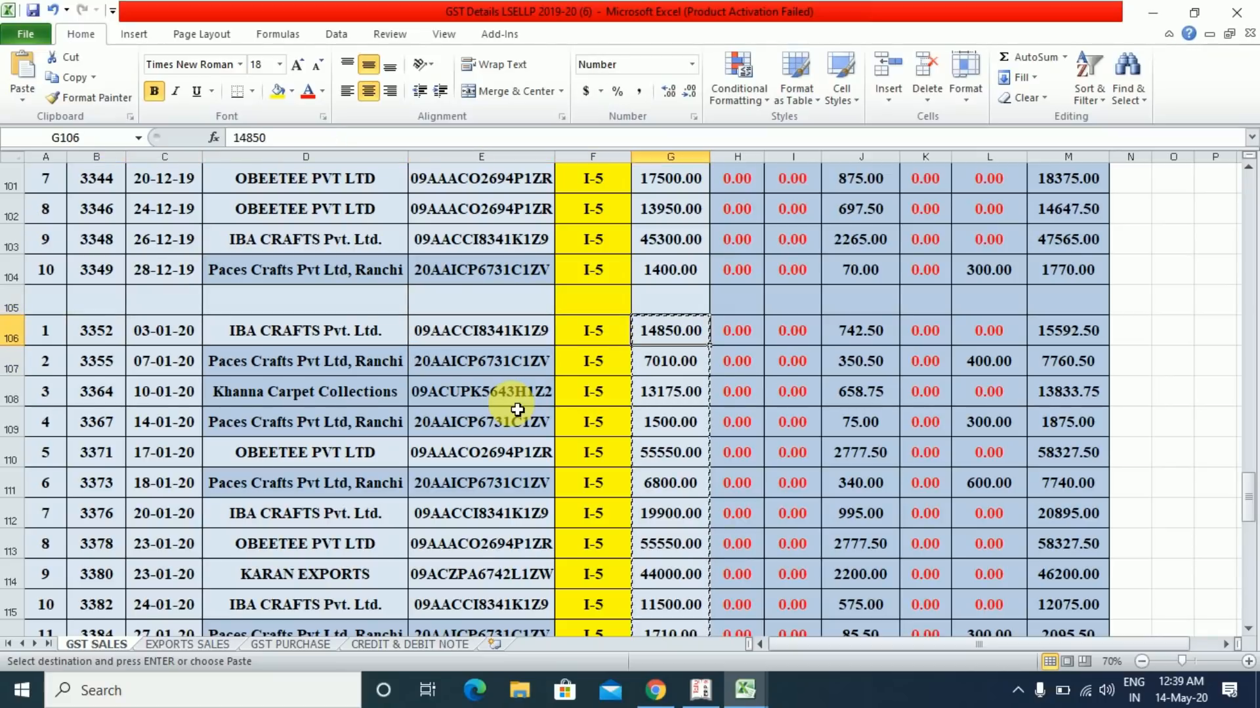
pyautogui.press('Left')
pyautogui.press('Down')
pyautogui.press('Down')
pyautogui.press('Down')
pyautogui.press('Down')
pyautogui.press('Down')
pyautogui.press('Down')
pyautogui.press('Down')
pyautogui.press('Down')
pyautogui.press('Down')
pyautogui.press('Down')
pyautogui.press('Down')
pyautogui.press('Down')
pyautogui.press('Down')
pyautogui.press('Down')
pyautogui.press('Down')
pyautogui.press('Down')
pyautogui.press('Down')
pyautogui.press('Down')
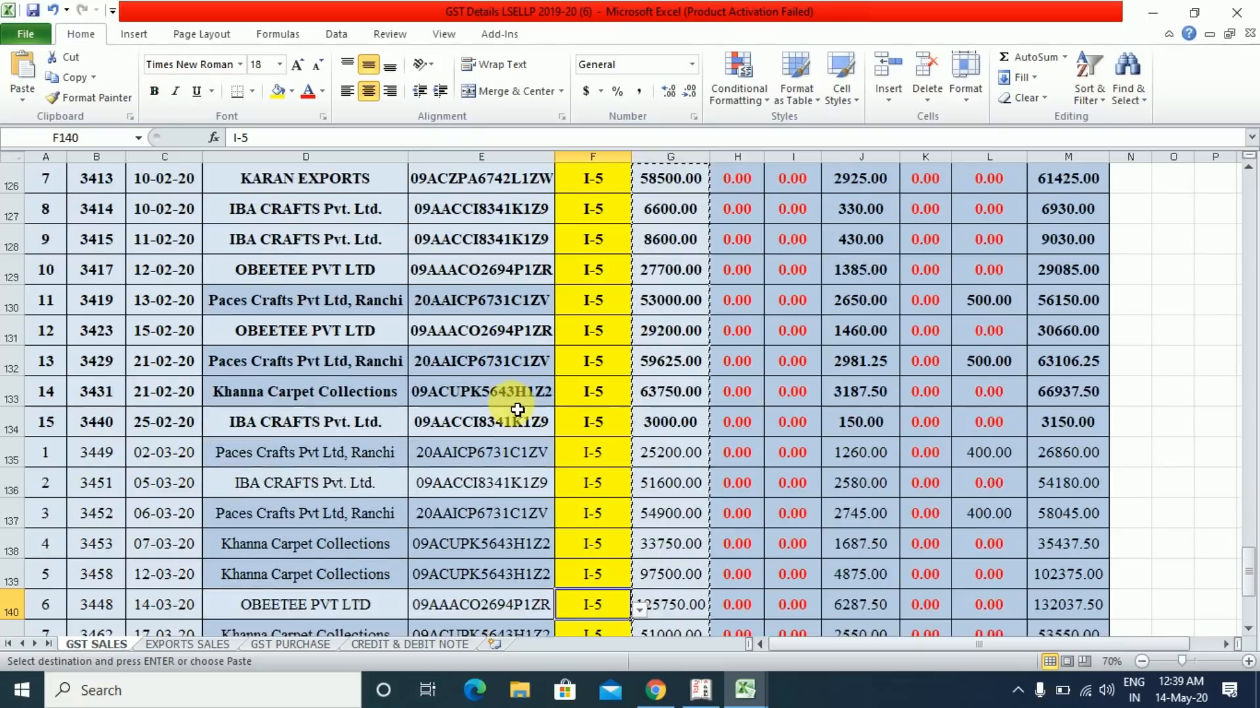
pyautogui.press('Up')
pyautogui.press('Up')
pyautogui.press('Up')
pyautogui.press('Up')
pyautogui.press('Left')
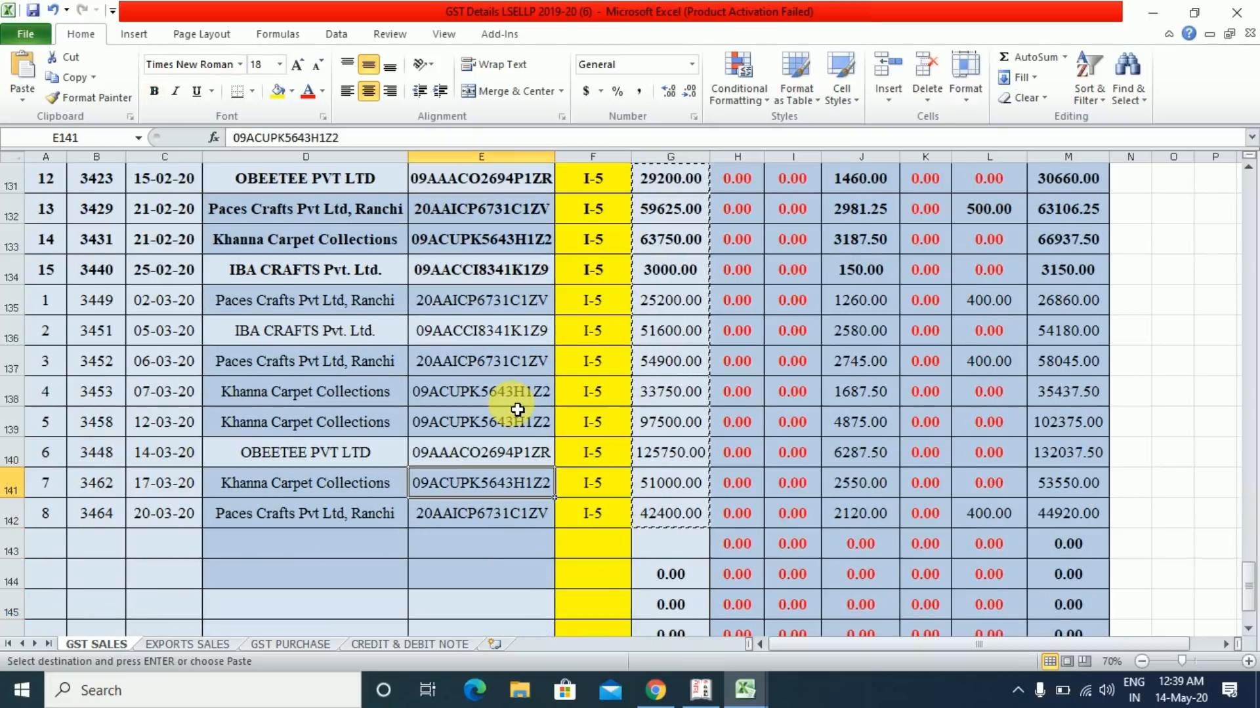
pyautogui.hotkey('alt', 'Tab')
pyautogui.hotkey('alt', 'Tab')
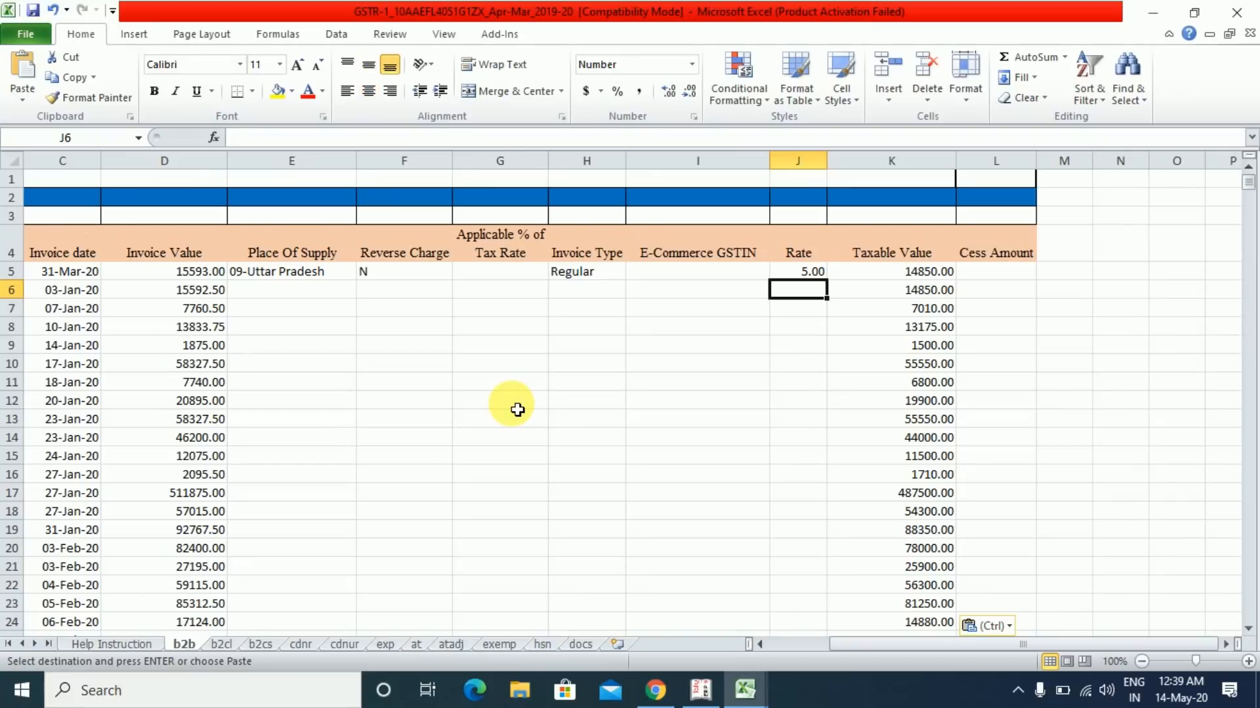
# - Fill the Rate cells J5:J42 with 5.00
pyautogui.hotkey('ctrl', 'v')
pyautogui.hotkey('shift', 'Down')
pyautogui.hotkey('shift', 'Down')
pyautogui.hotkey('shift', 'Down')
pyautogui.hotkey('shift', 'Down')
pyautogui.hotkey('shift', 'Down')
pyautogui.hotkey('shift', 'Down')
pyautogui.hotkey('shift', 'Down')
pyautogui.hotkey('shift', 'Down')
pyautogui.hotkey('shift', 'Down')
pyautogui.hotkey('shift', 'Down')
pyautogui.hotkey('shift', 'Down')
pyautogui.hotkey('shift', 'Down')
pyautogui.hotkey('shift', 'Down')
pyautogui.hotkey('shift', 'Down')
pyautogui.hotkey('shift', 'Down')
pyautogui.hotkey('shift', 'Down')
pyautogui.hotkey('shift', 'Down')
pyautogui.hotkey('shift', 'Down')
pyautogui.hotkey('shift', 'Down')
pyautogui.hotkey('shift', 'Down')
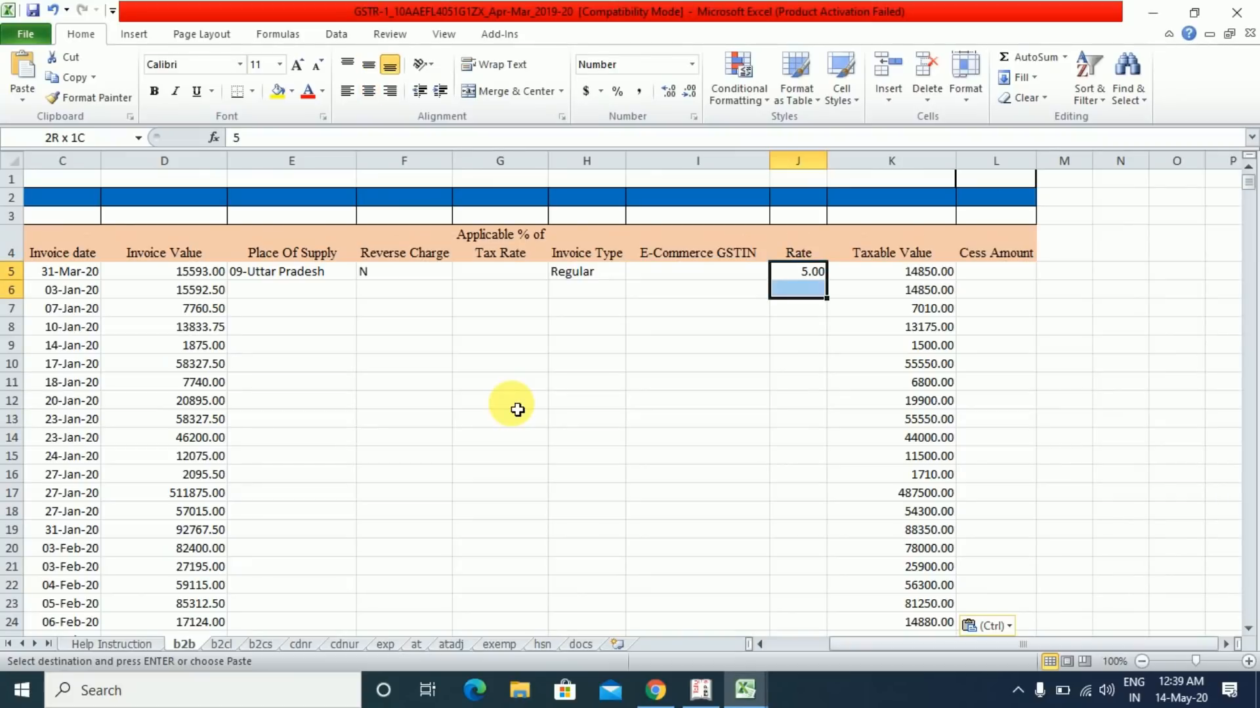
pyautogui.hotkey('shift', 'Up')
pyautogui.hotkey('shift', 'Up')
pyautogui.hotkey('shift', 'Up')
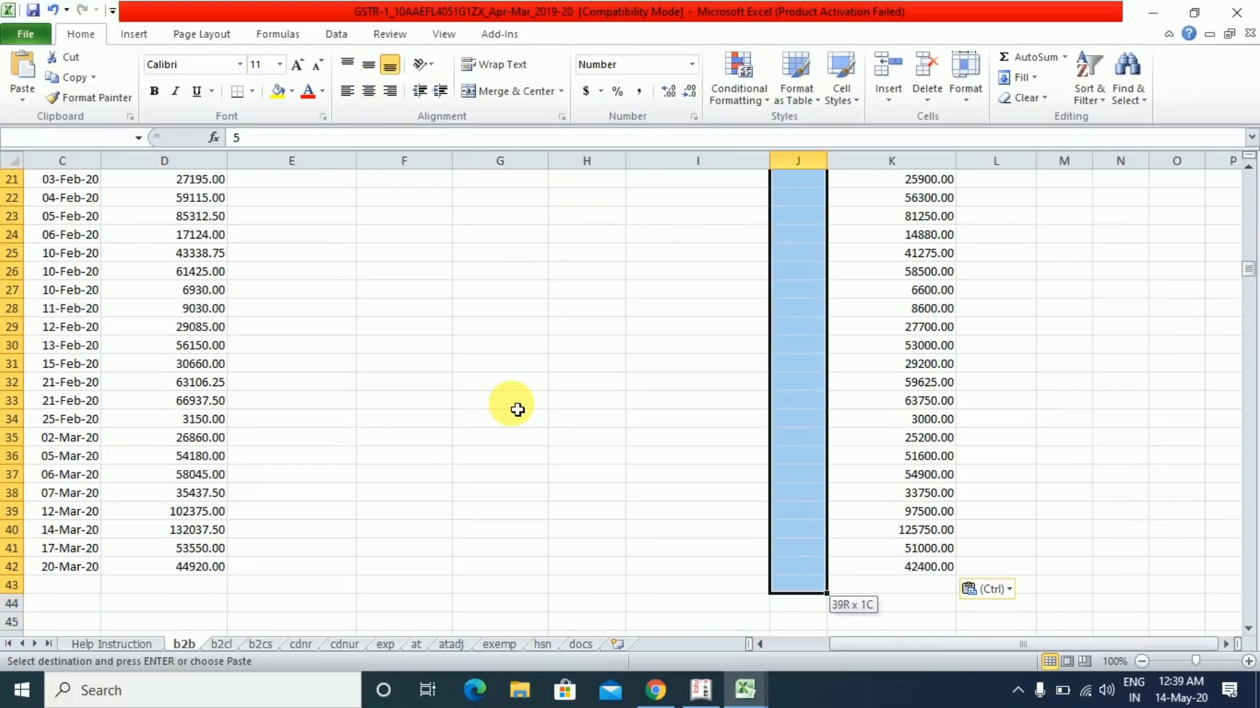
pyautogui.press('Return')
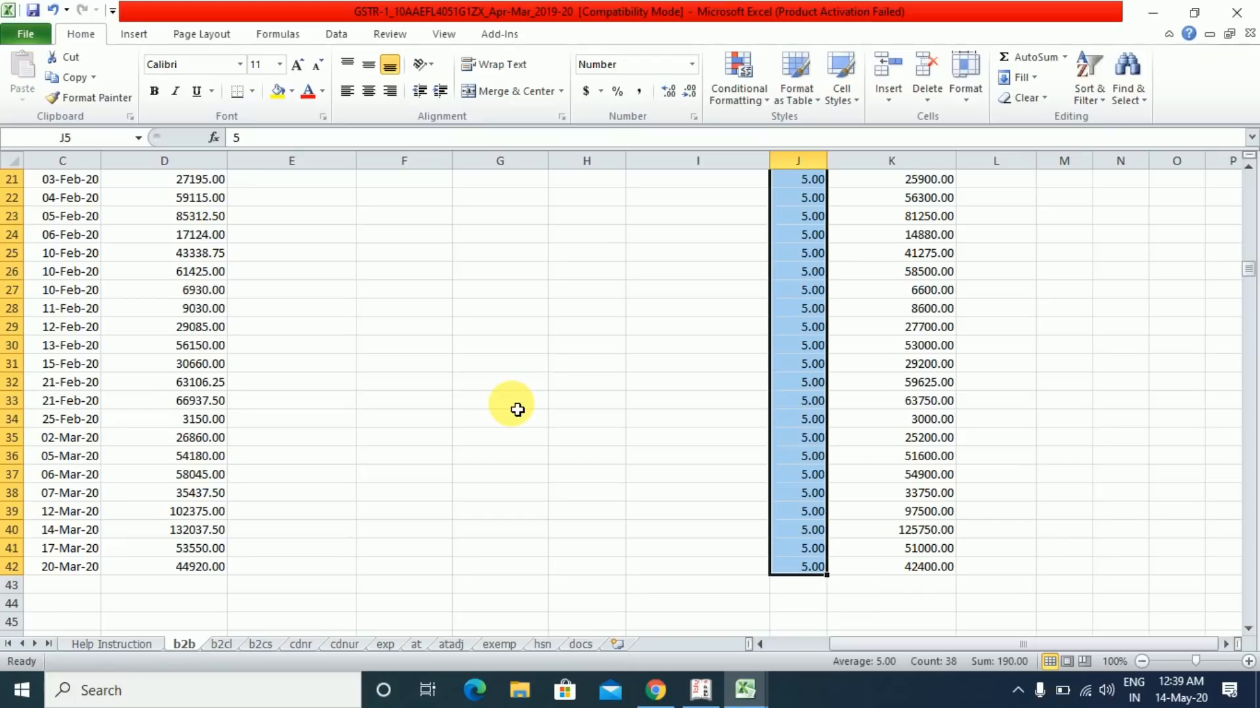
# - Select the Invoice Type cells H5:H42
pyautogui.press('Up')
pyautogui.press('Up')
pyautogui.press('Up')
pyautogui.press('Up')
pyautogui.press('Down')
pyautogui.press('Down')
pyautogui.press('Down')
pyautogui.press('Left')
pyautogui.press('Left')
pyautogui.press('Down')
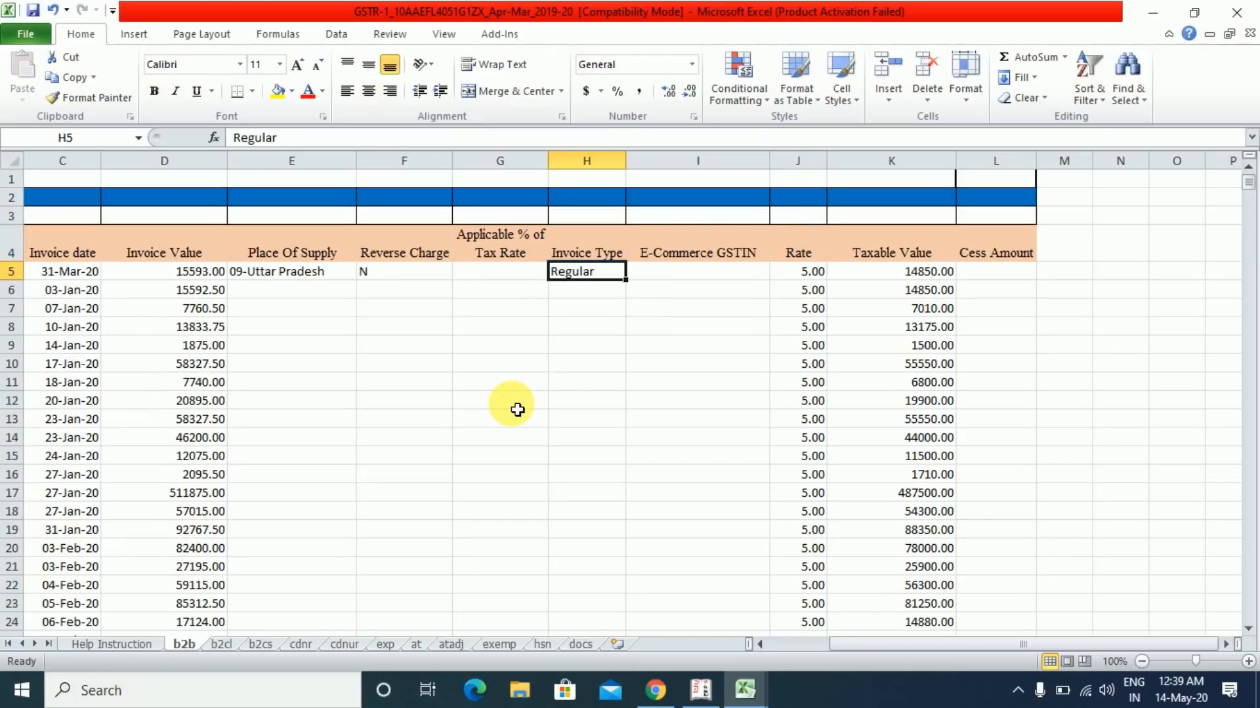
pyautogui.hotkey('shift', 'Down')
pyautogui.hotkey('shift', 'Down')
pyautogui.hotkey('shift', 'Down')
pyautogui.hotkey('shift', 'Down')
pyautogui.hotkey('shift', 'Down')
pyautogui.hotkey('shift', 'Down')
pyautogui.hotkey('shift', 'Down')
pyautogui.hotkey('shift', 'Down')
pyautogui.hotkey('shift', 'Down')
pyautogui.hotkey('shift', 'Down')
pyautogui.hotkey('shift', 'Down')
pyautogui.hotkey('shift', 'Down')
pyautogui.hotkey('shift', 'Down')
pyautogui.hotkey('shift', 'Down')
pyautogui.hotkey('shift', 'Down')
pyautogui.hotkey('shift', 'Down')
pyautogui.hotkey('shift', 'Down')
pyautogui.hotkey('shift', 'Down')
pyautogui.hotkey('shift', 'Down')
pyautogui.hotkey('shift', 'Down')
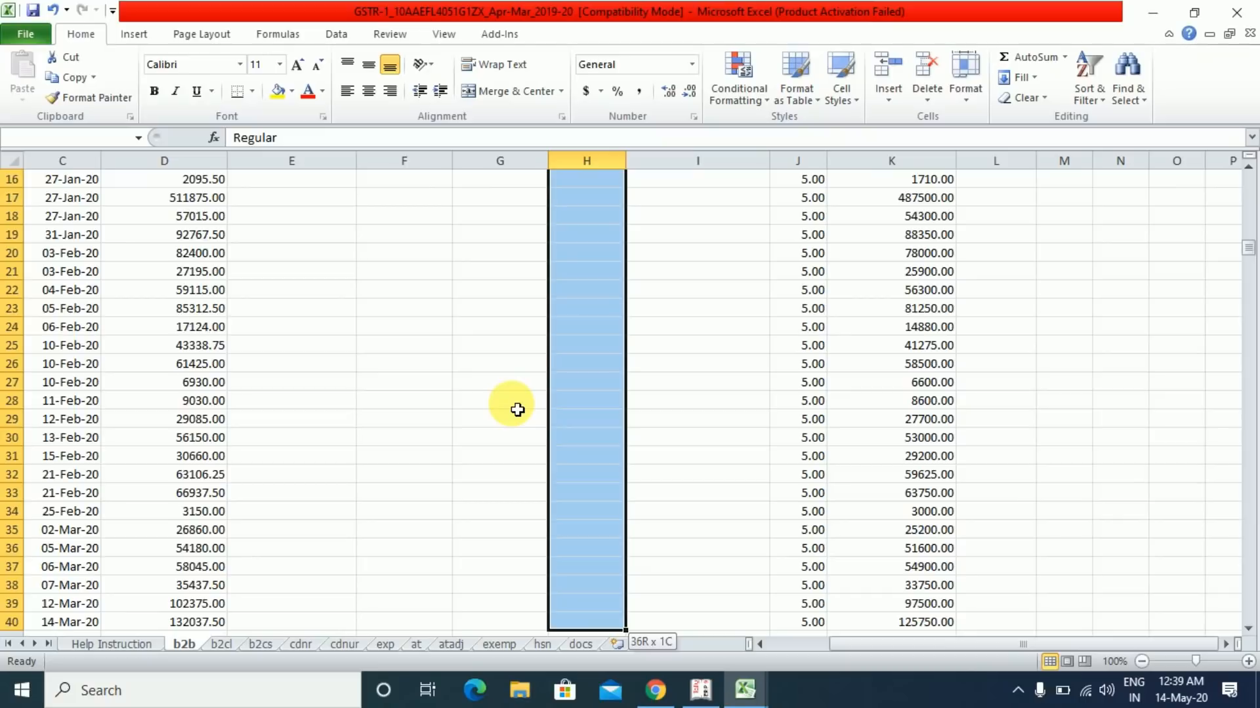
pyautogui.hotkey('shift', 'Down')
pyautogui.hotkey('shift', 'Down')
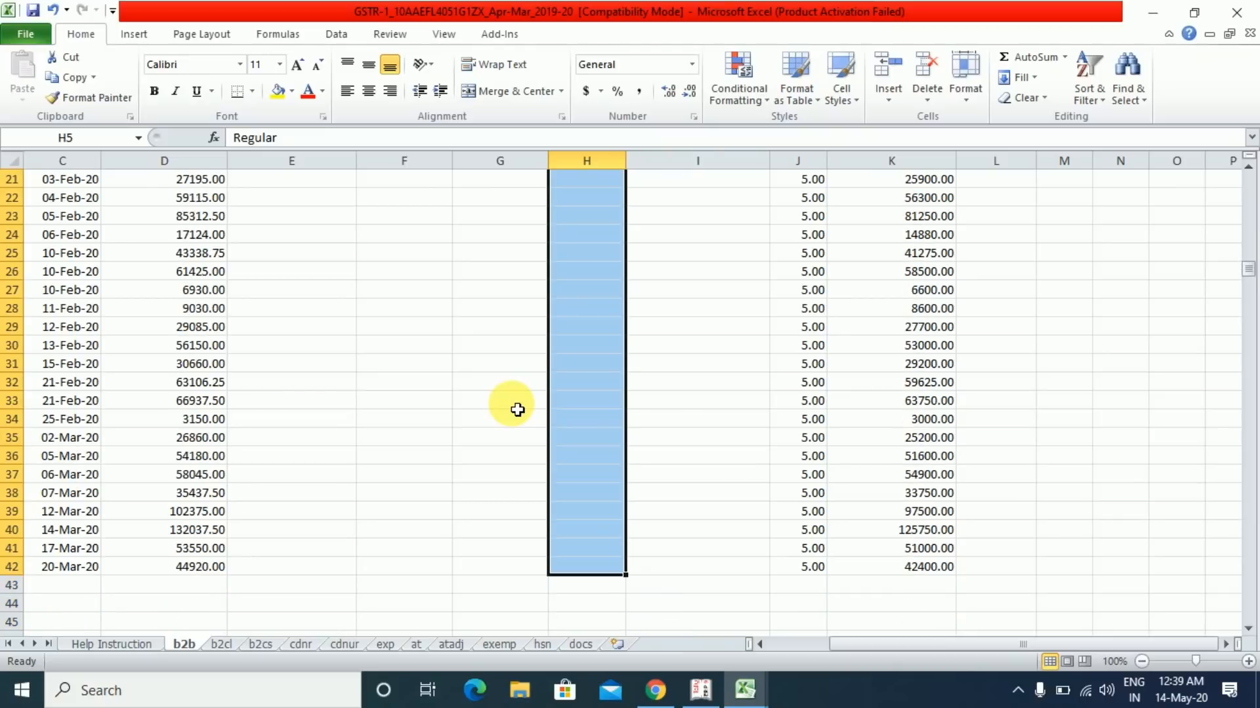
# - Fill H5:H42 with Regular and Reverse Charge cells F5:F42 with N
pyautogui.hotkey('ctrl', 'd')
pyautogui.press('Left')
pyautogui.press('Left')
pyautogui.scroll(1, 518, 409)
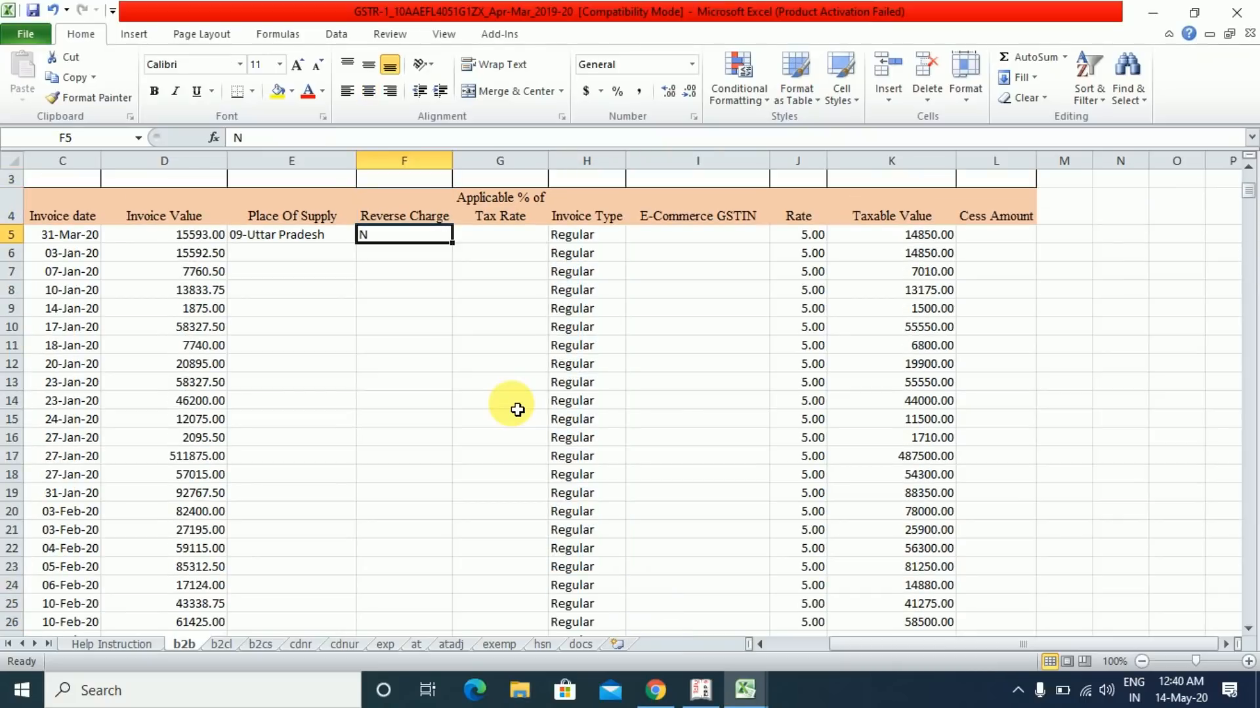
pyautogui.hotkey('shift', 'Down')
pyautogui.hotkey('shift', 'Down')
pyautogui.hotkey('shift', 'Down')
pyautogui.hotkey('shift', 'Down')
pyautogui.hotkey('shift', 'Down')
pyautogui.hotkey('shift', 'Down')
pyautogui.hotkey('shift', 'Down')
pyautogui.hotkey('shift', 'Down')
pyautogui.hotkey('shift', 'Down')
pyautogui.hotkey('shift', 'Down')
pyautogui.hotkey('shift', 'Down')
pyautogui.hotkey('shift', 'Down')
pyautogui.hotkey('shift', 'Down')
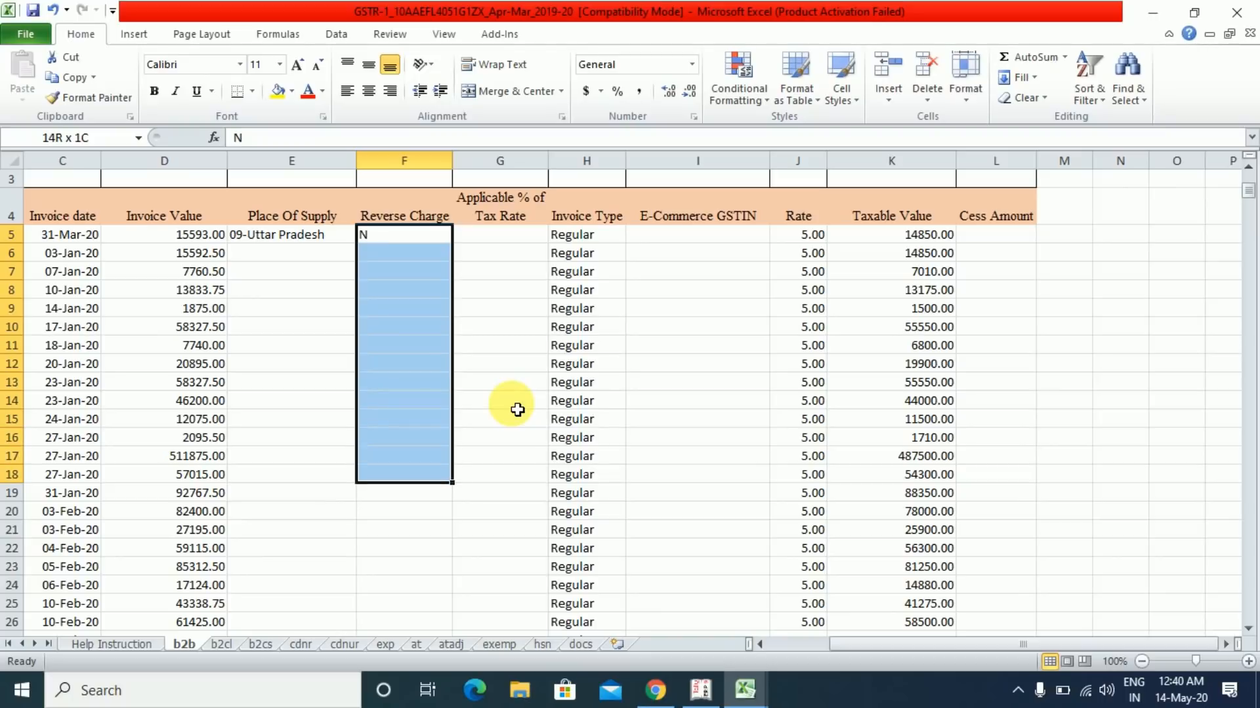
pyautogui.hotkey('shift', 'Down')
pyautogui.hotkey('shift', 'Down')
pyautogui.hotkey('shift', 'Down')
pyautogui.hotkey('shift', 'Down')
pyautogui.hotkey('shift', 'Down')
pyautogui.hotkey('shift', 'Down')
pyautogui.hotkey('shift', 'Down')
pyautogui.hotkey('shift', 'Down')
pyautogui.hotkey('shift', 'Down')
pyautogui.hotkey('shift', 'Down')
pyautogui.hotkey('shift', 'Down')
pyautogui.hotkey('shift', 'Down')
pyautogui.hotkey('shift', 'Down')
pyautogui.hotkey('shift', 'Down')
pyautogui.hotkey('shift', 'Down')
pyautogui.hotkey('shift', 'Down')
pyautogui.hotkey('shift', 'Down')
pyautogui.hotkey('shift', 'Down')
pyautogui.hotkey('shift', 'Down')
pyautogui.hotkey('shift', 'Down')
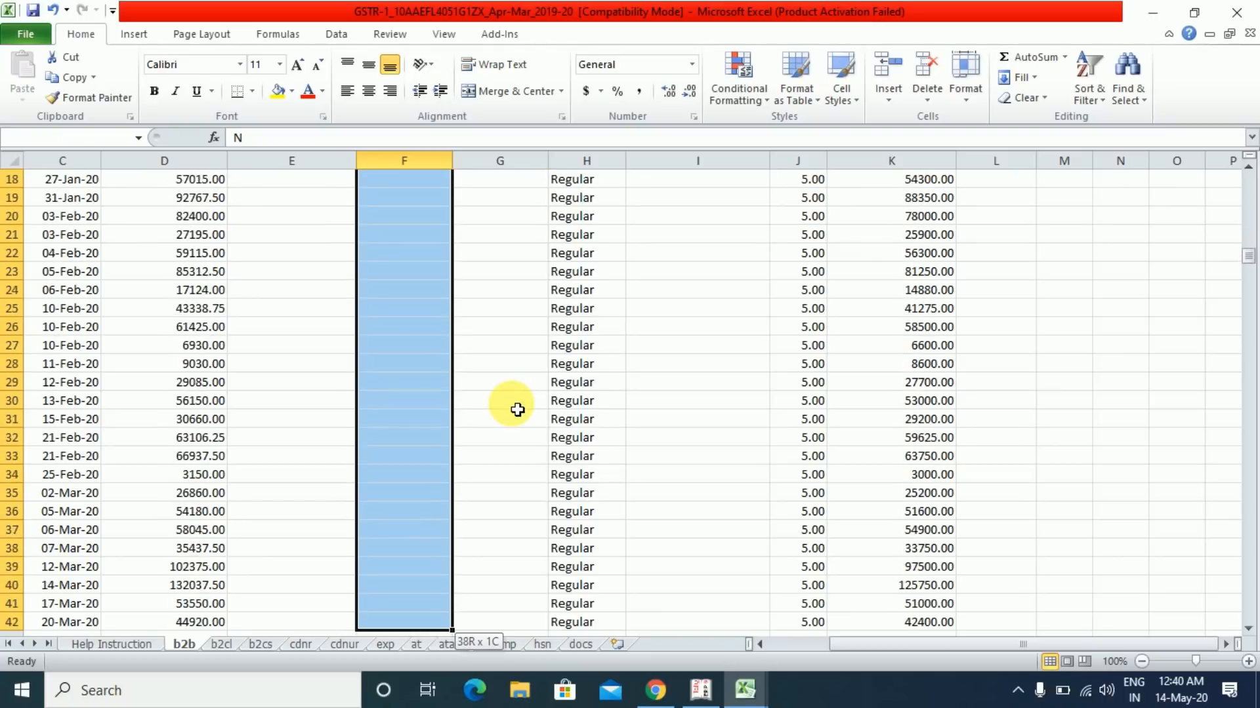
pyautogui.hotkey('shift', 'Down')
pyautogui.hotkey('shift', 'Up')
pyautogui.hotkey('shift', 'Up')
pyautogui.hotkey('shift', 'Down')
pyautogui.hotkey('ctrl', 'd')
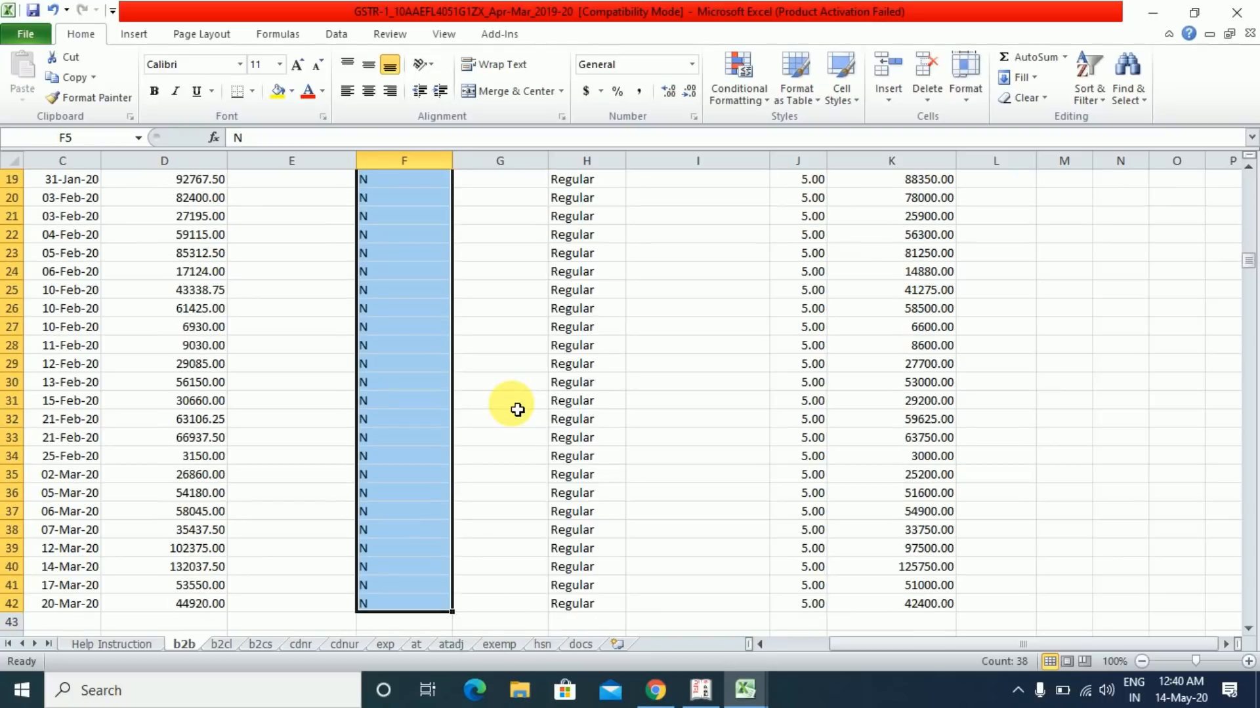
# - Return to row 5 near the Invoice Number cell with column A in view
pyautogui.press('Left')
pyautogui.press('Left')
pyautogui.scroll(1, 517, 409)
pyautogui.press('Right')
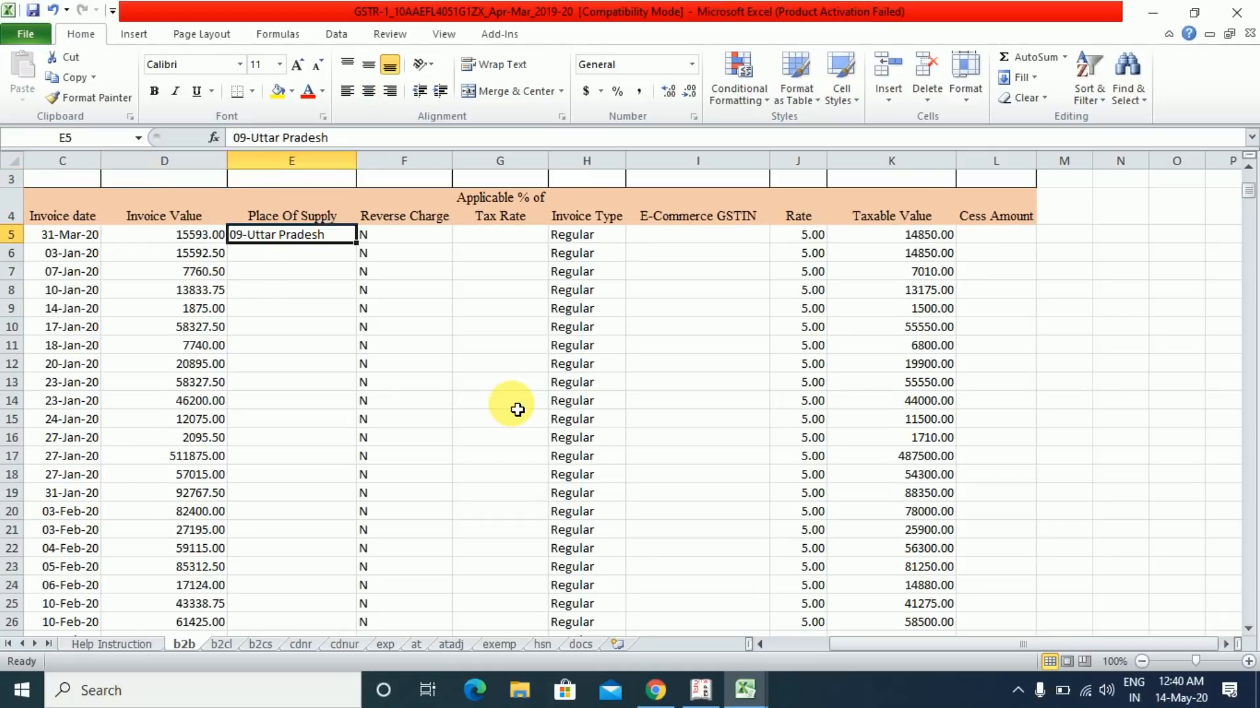
pyautogui.press('Home')
pyautogui.press('Right')
pyautogui.press('Right')
pyautogui.press('Right')
pyautogui.press('Right')
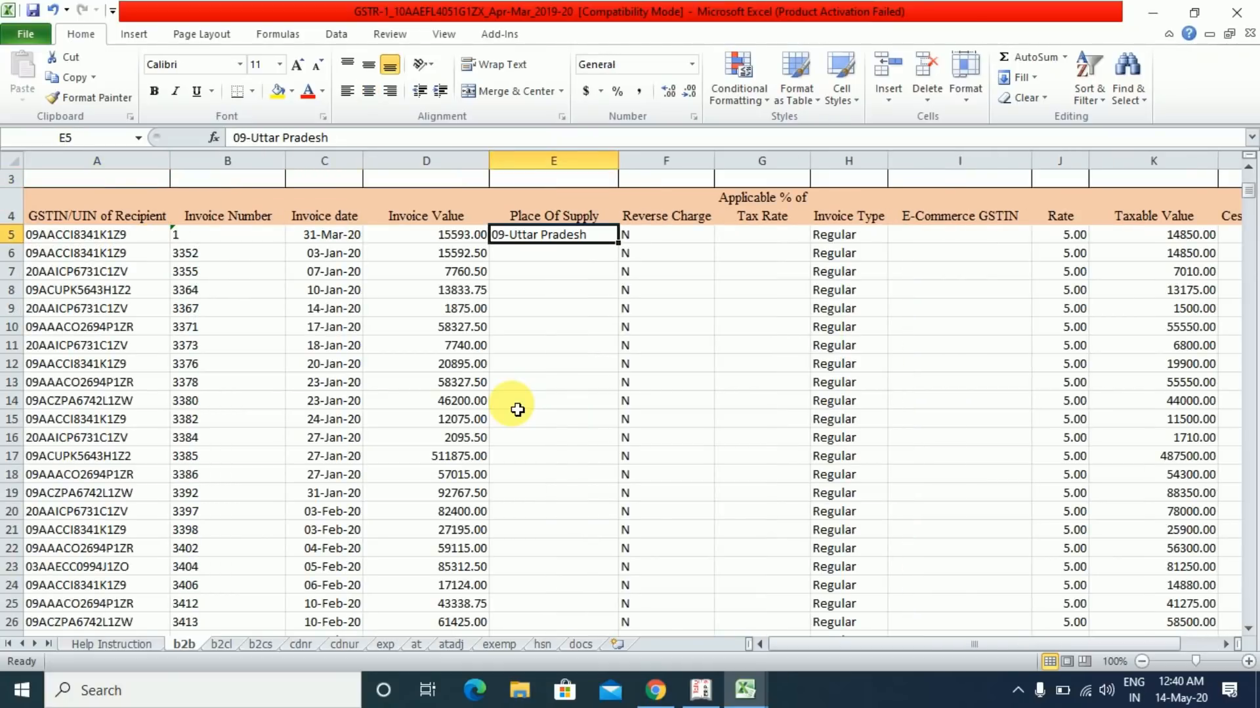
pyautogui.press('Left')
pyautogui.press('Left')
pyautogui.press('Left')
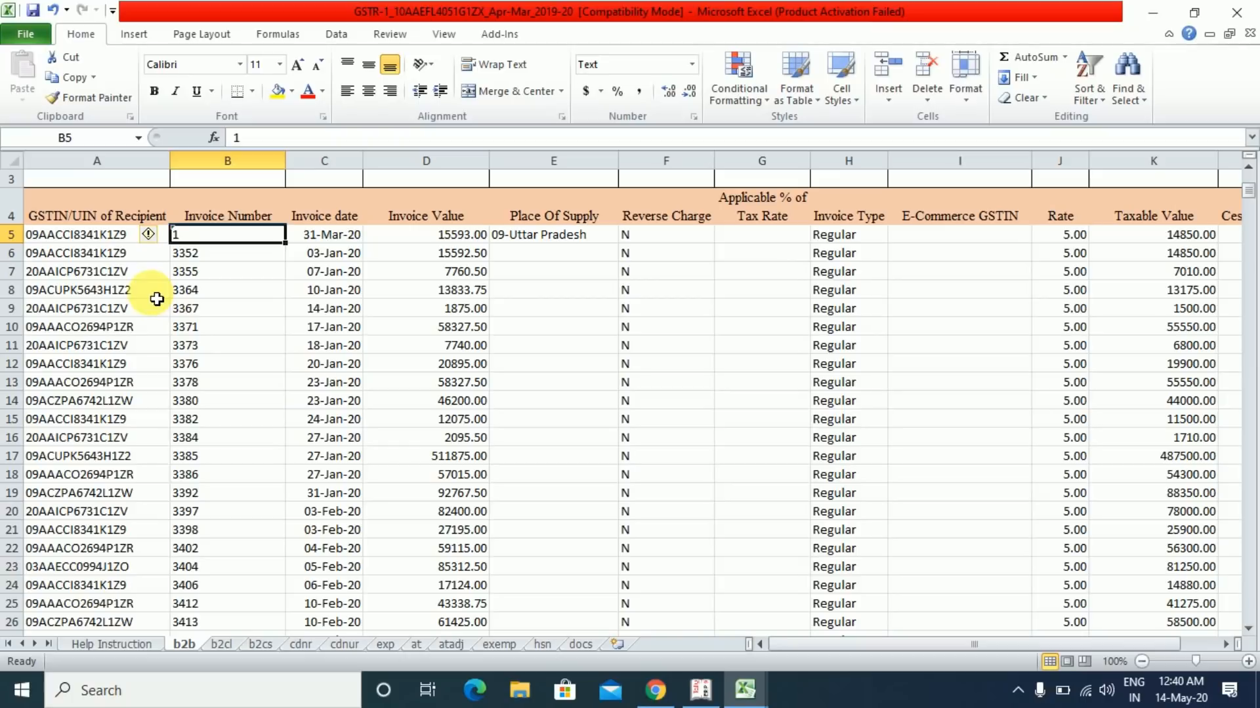
# - Select the invoice table from the GSTIN/UIN header through L42 and apply Data > Filter
pyautogui.click(94, 242)
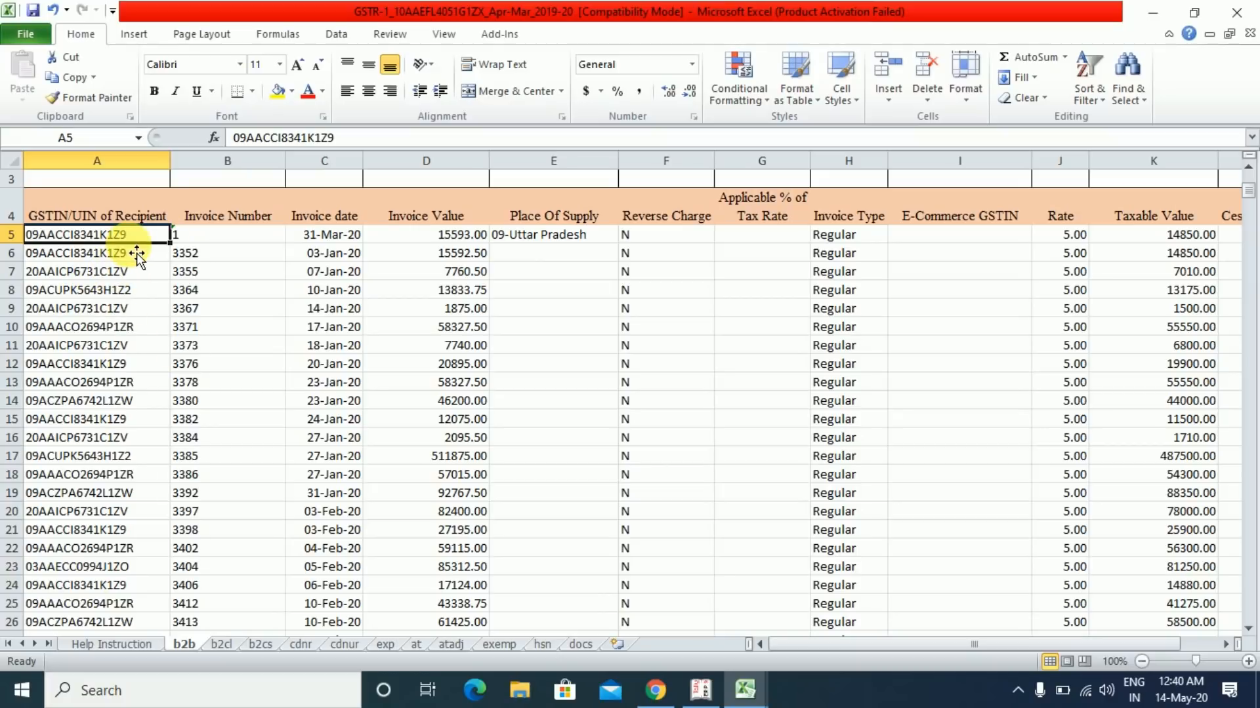
pyautogui.click(112, 218)
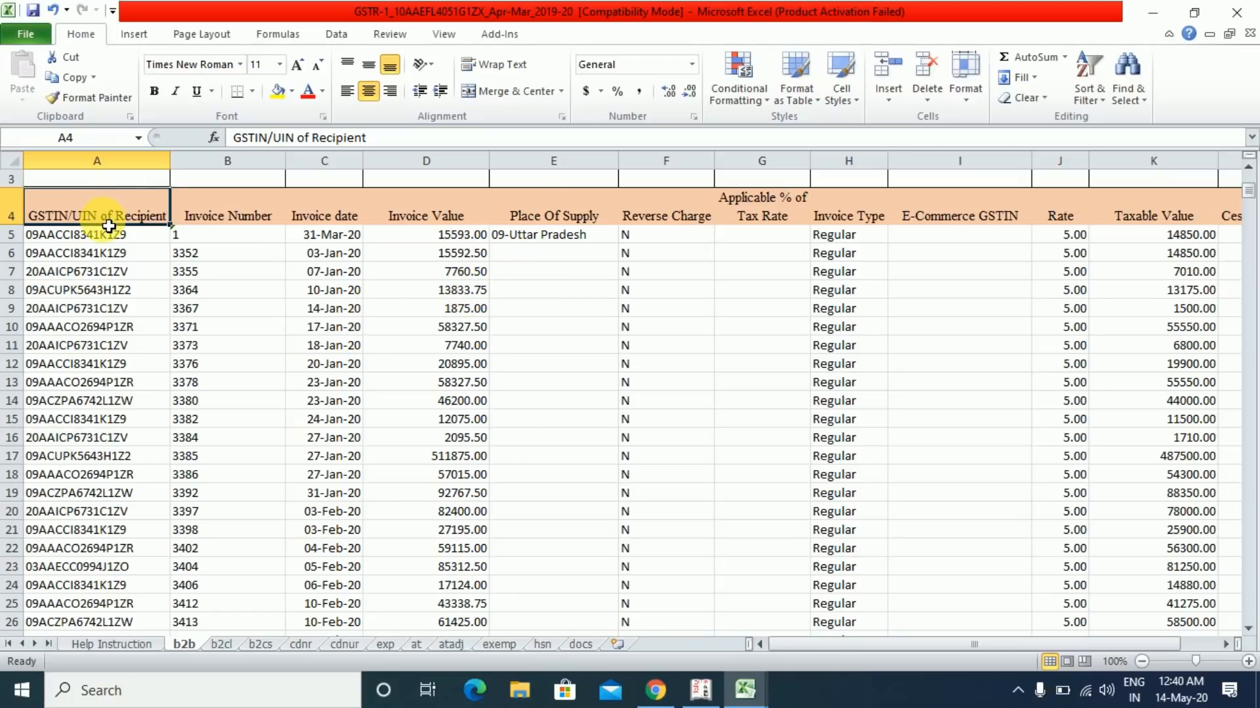
pyautogui.hotkey('ctrl', 'shift', 'Right')
pyautogui.hotkey('ctrl', 'shift', 'Down')
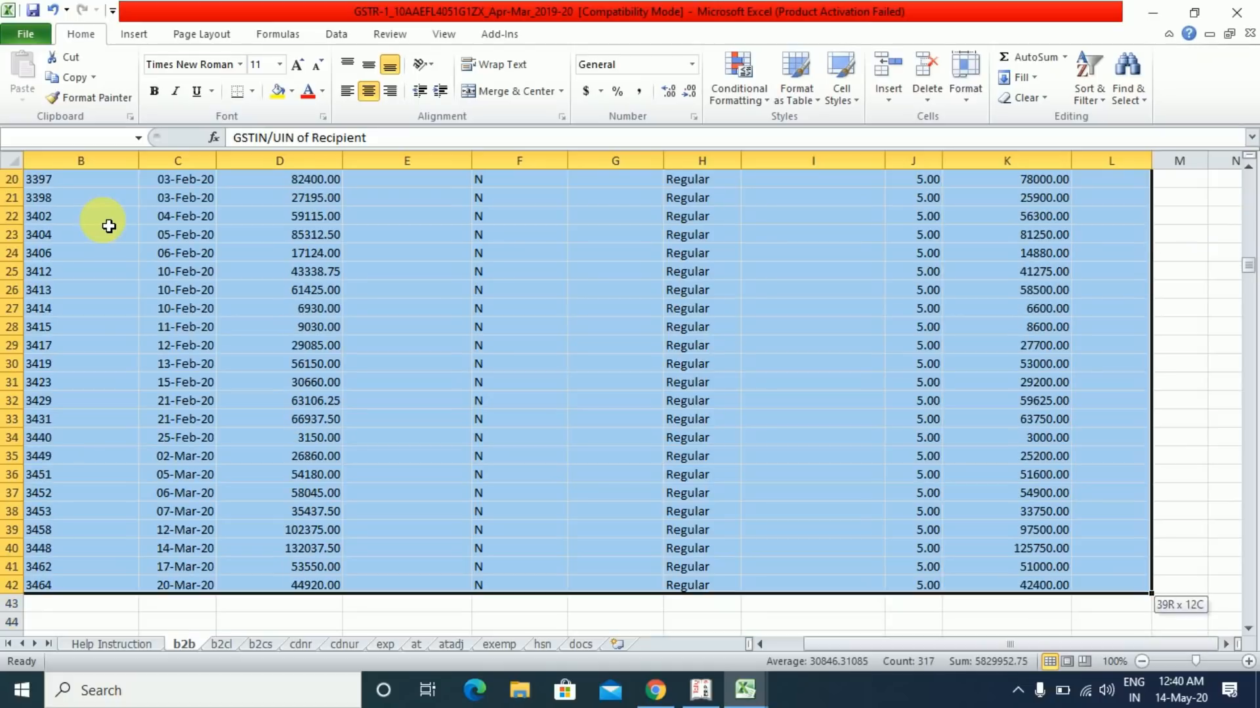
pyautogui.click(334, 35)
pyautogui.click(475, 71)
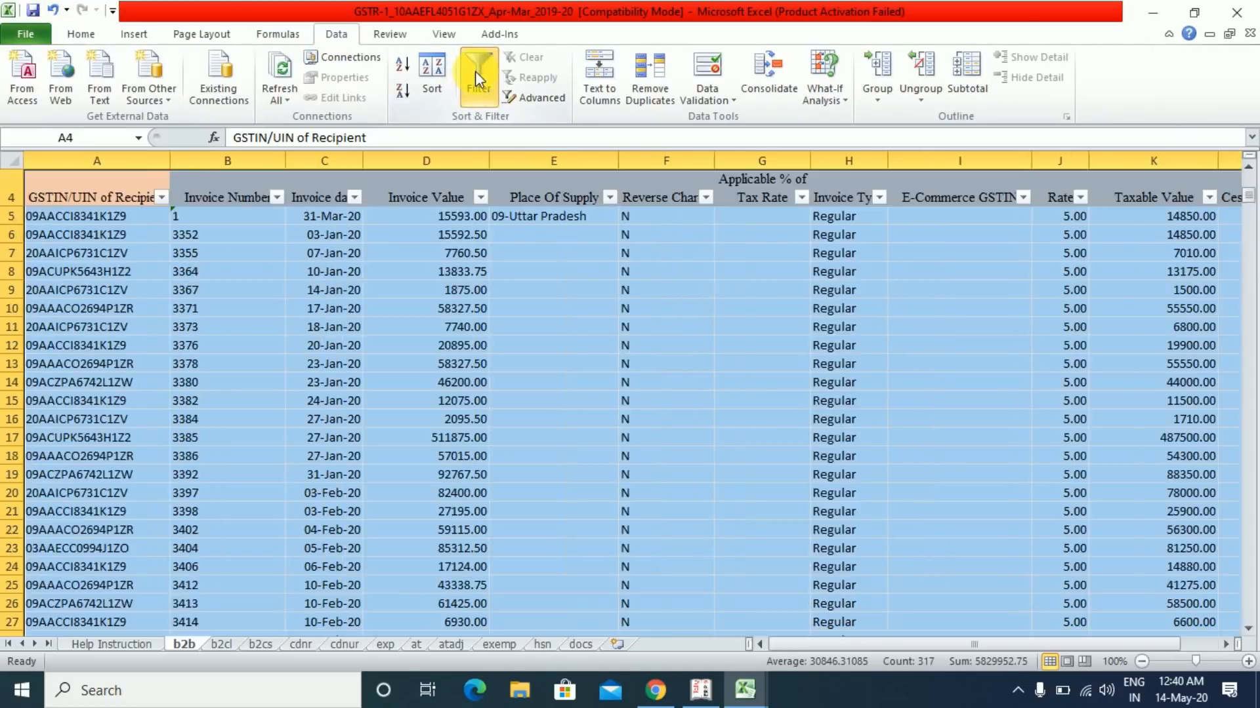
pyautogui.click(98, 254)
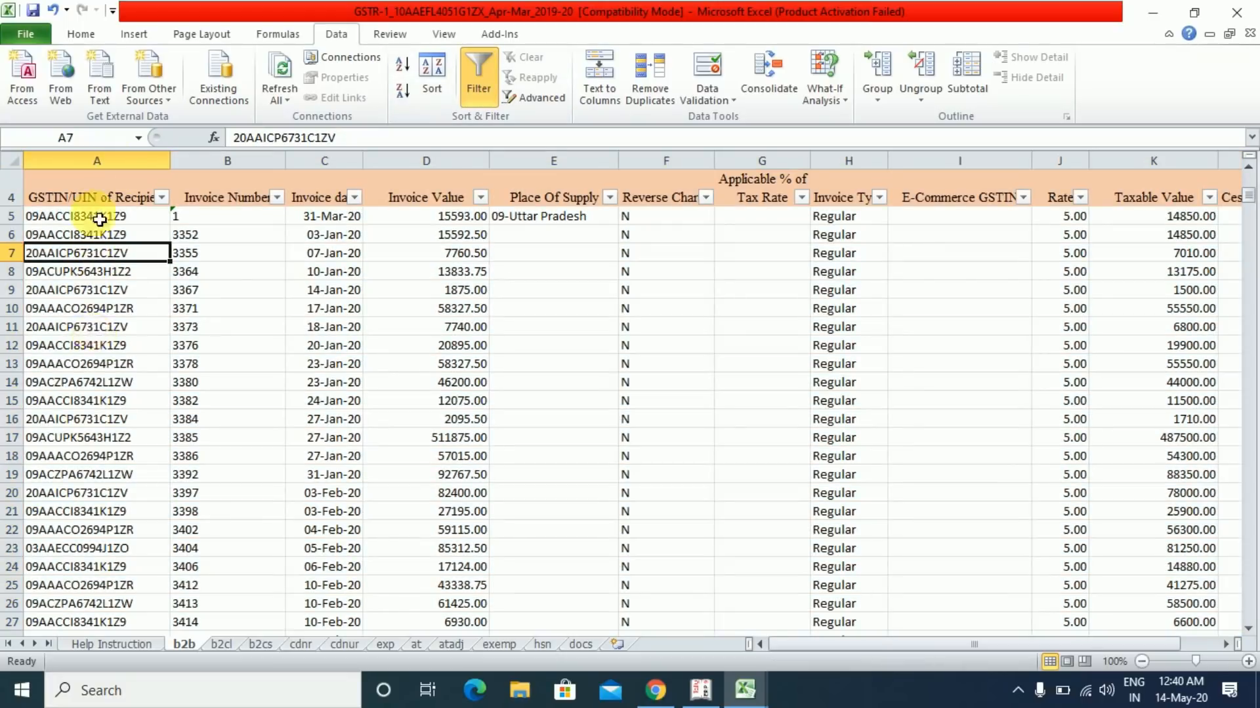
# - In the GSTIN filter, untick (Select All) and keep only the four 09 GSTINs (27 of 38 records)
pyautogui.click(161, 197)
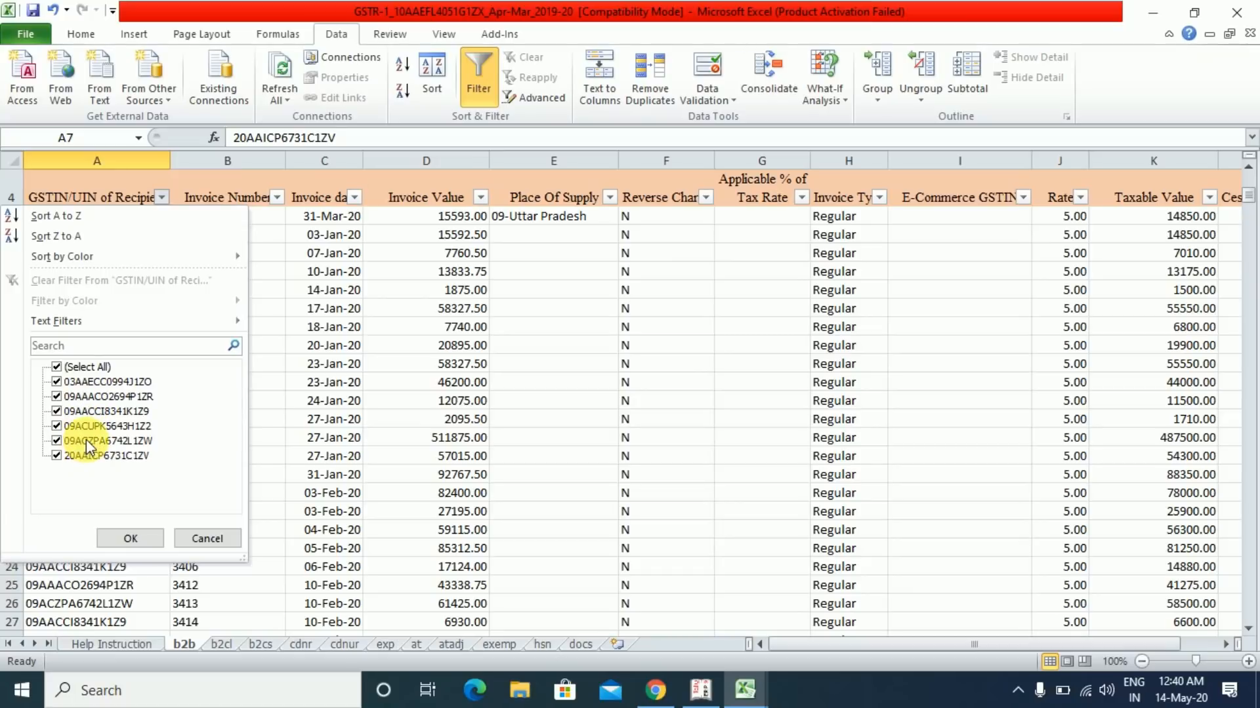
pyautogui.click(200, 536)
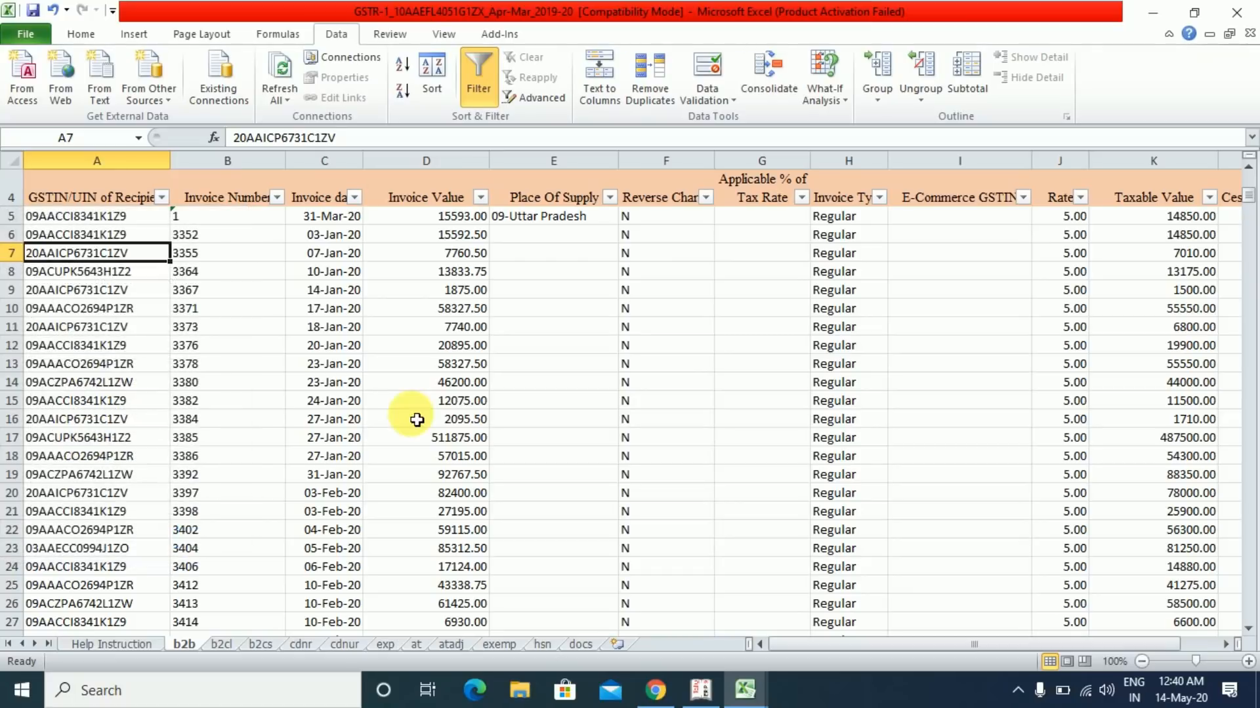
pyautogui.click(539, 218)
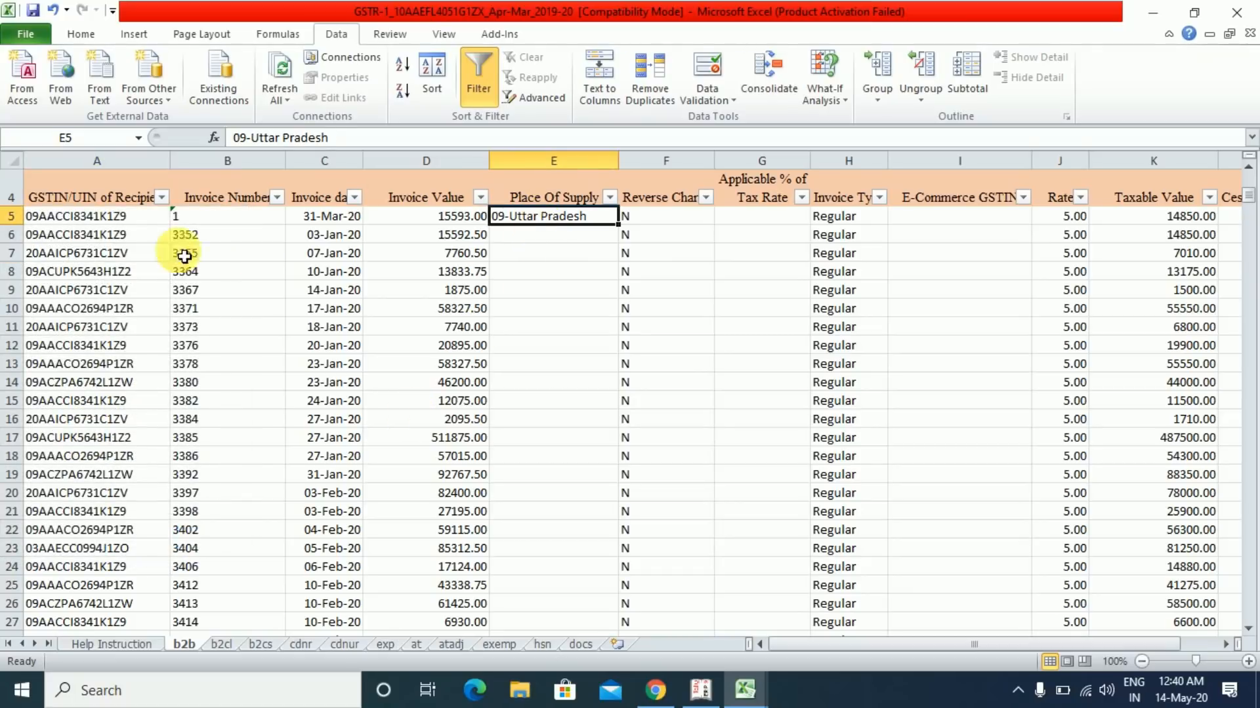
pyautogui.click(91, 223)
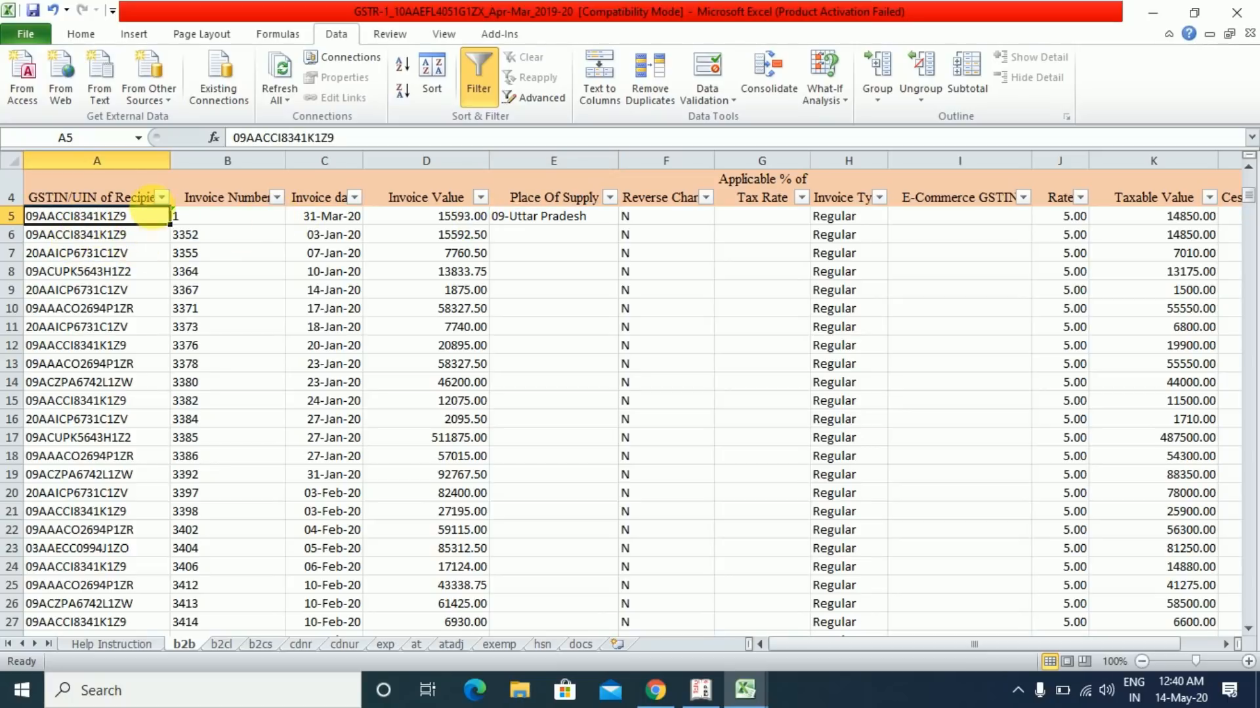
pyautogui.click(161, 197)
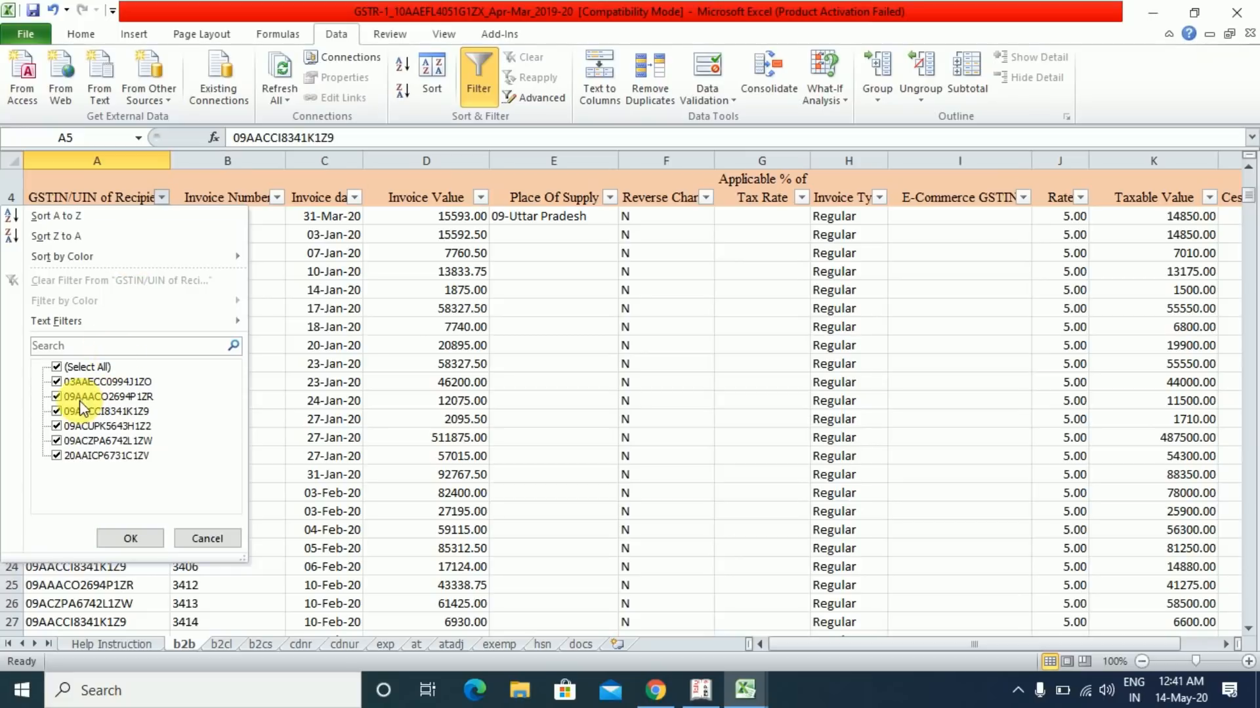
pyautogui.click(57, 367)
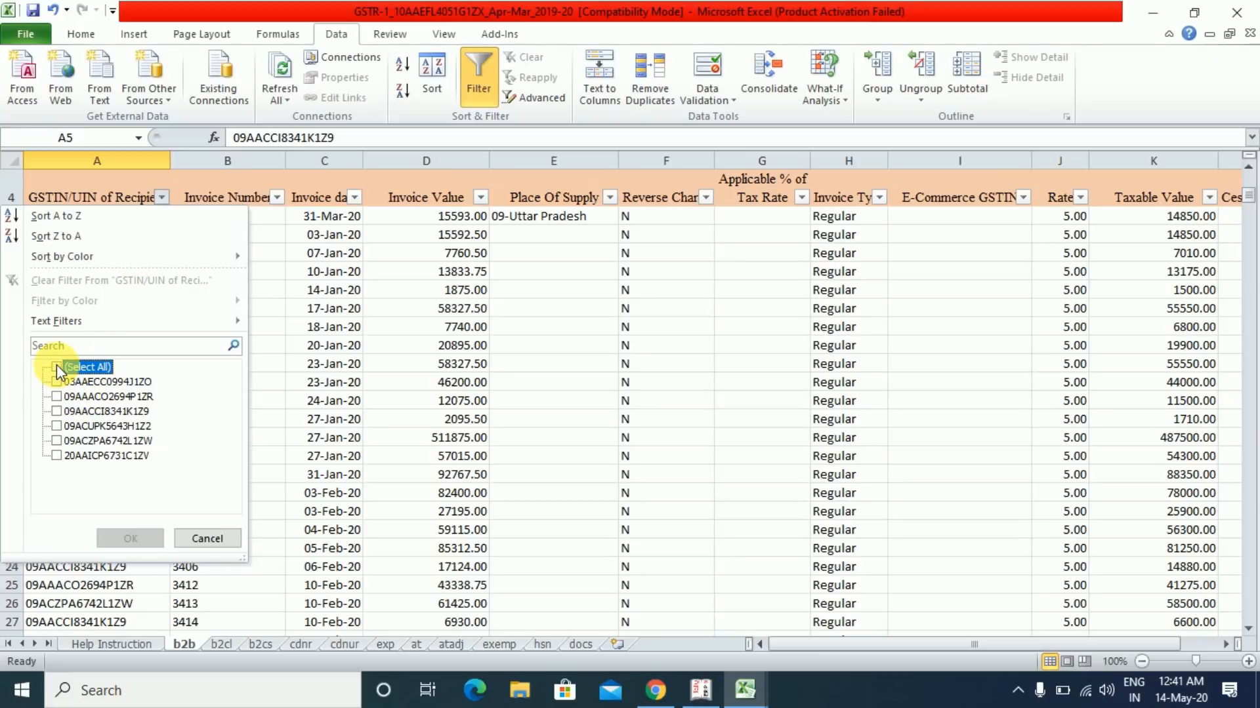
pyautogui.click(63, 398)
pyautogui.click(58, 411)
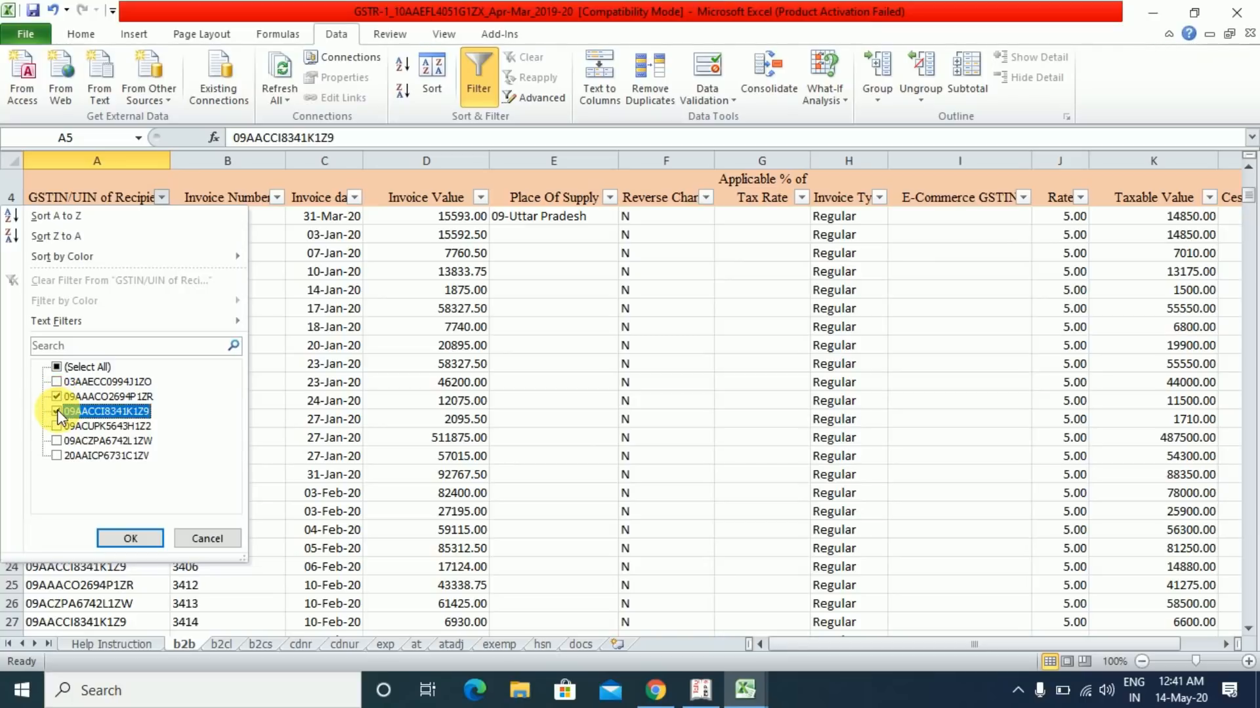
pyautogui.click(56, 428)
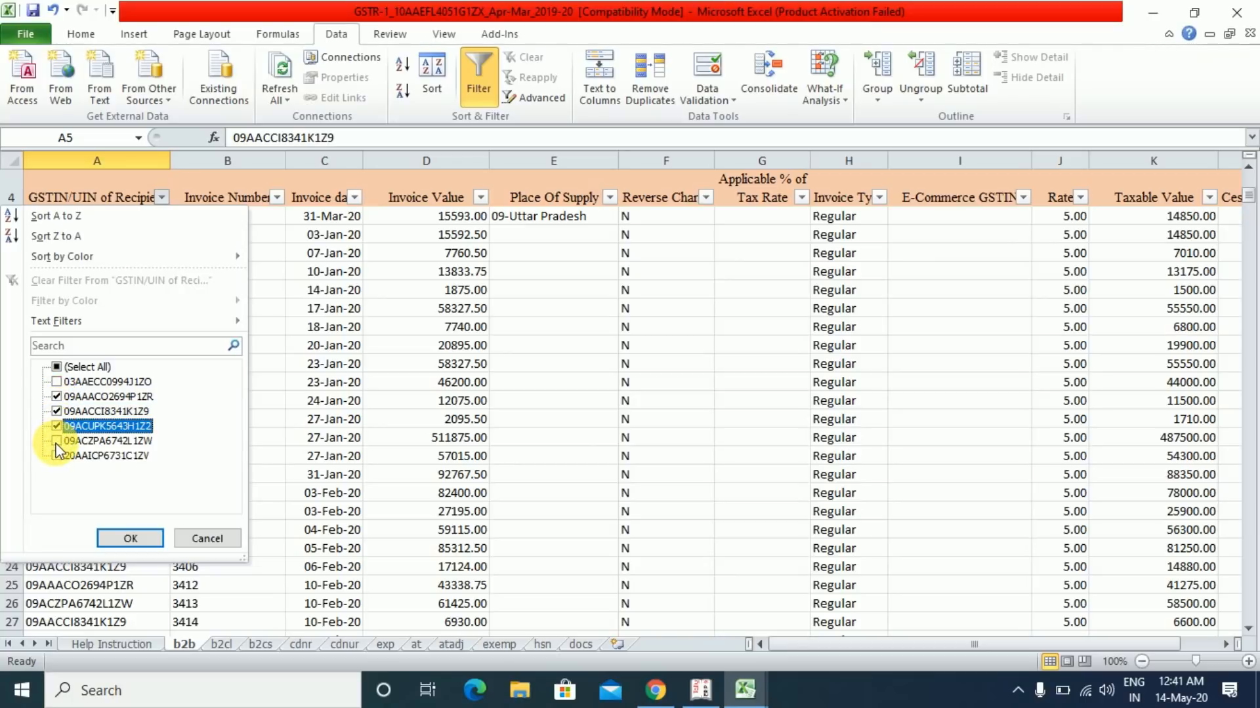
pyautogui.click(56, 441)
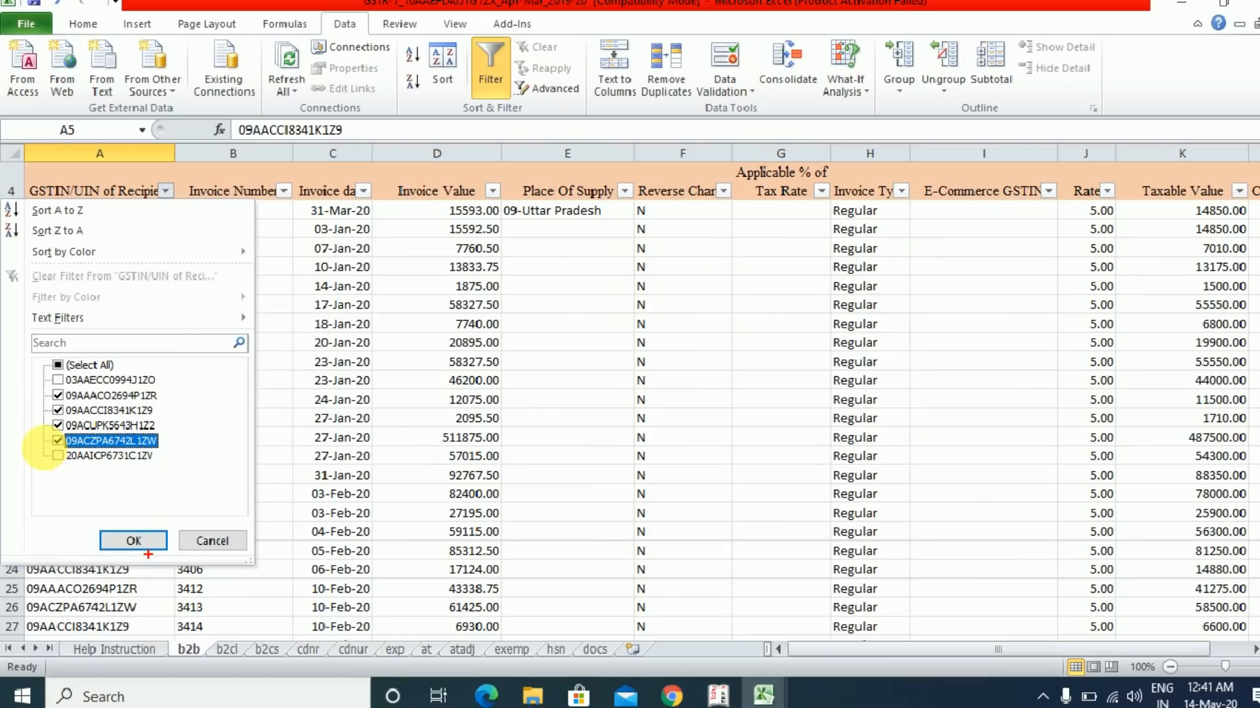
pyautogui.click(276, 631)
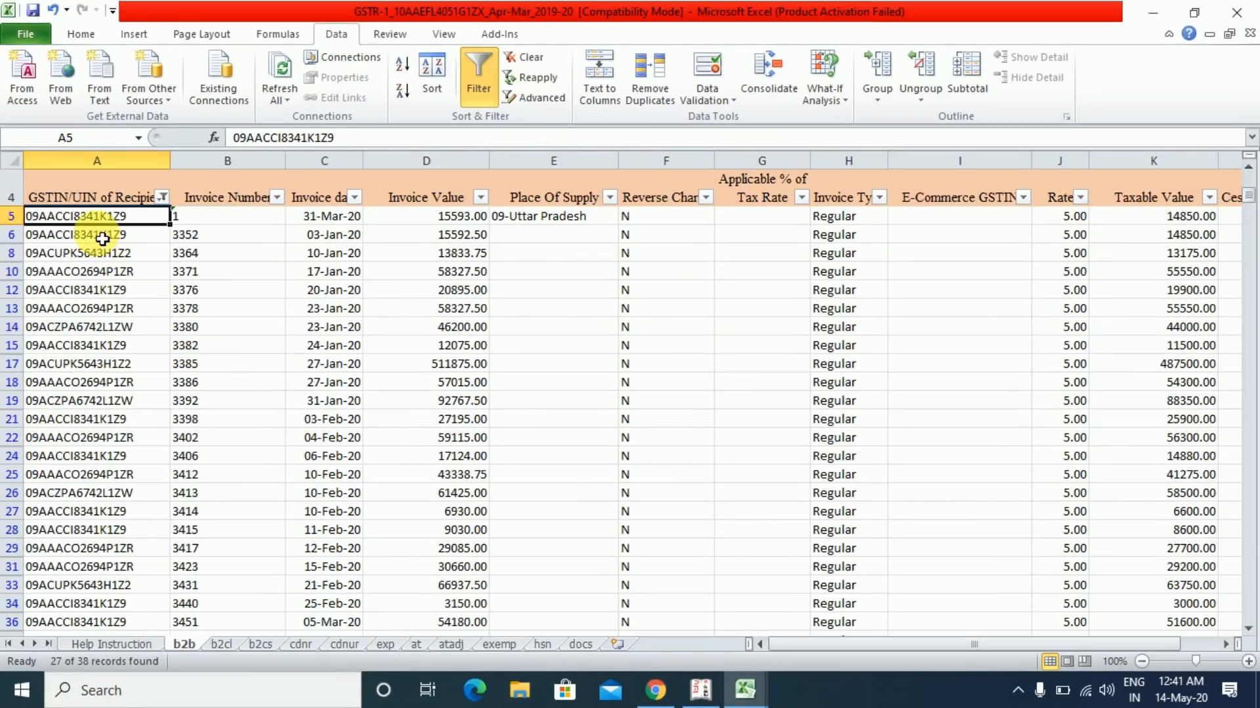
# - Copy the 09-Uttar Pradesh place of supply from cell E5
pyautogui.click(100, 236)
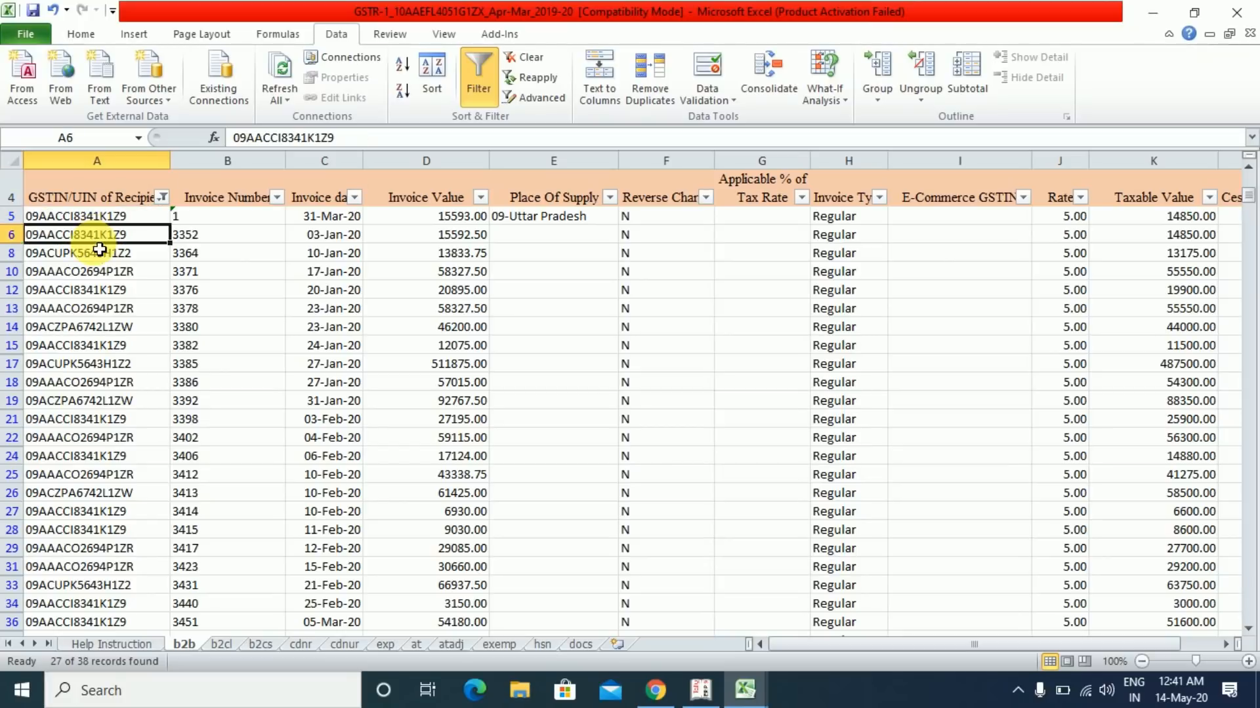
pyautogui.hotkey('ctrl', 'Down')
pyautogui.hotkey('ctrl', 'Up')
pyautogui.press('Down')
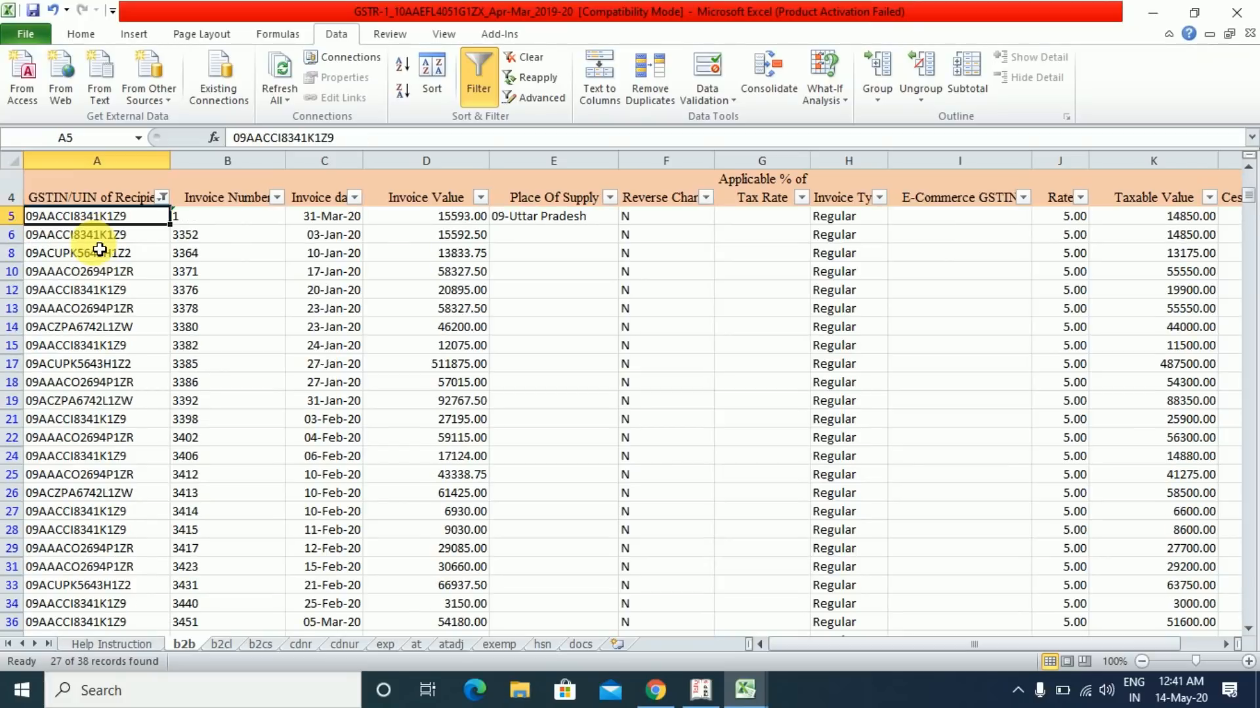
pyautogui.press('Right')
pyautogui.press('Right')
pyautogui.press('Right')
pyautogui.press('Right')
pyautogui.press('Left')
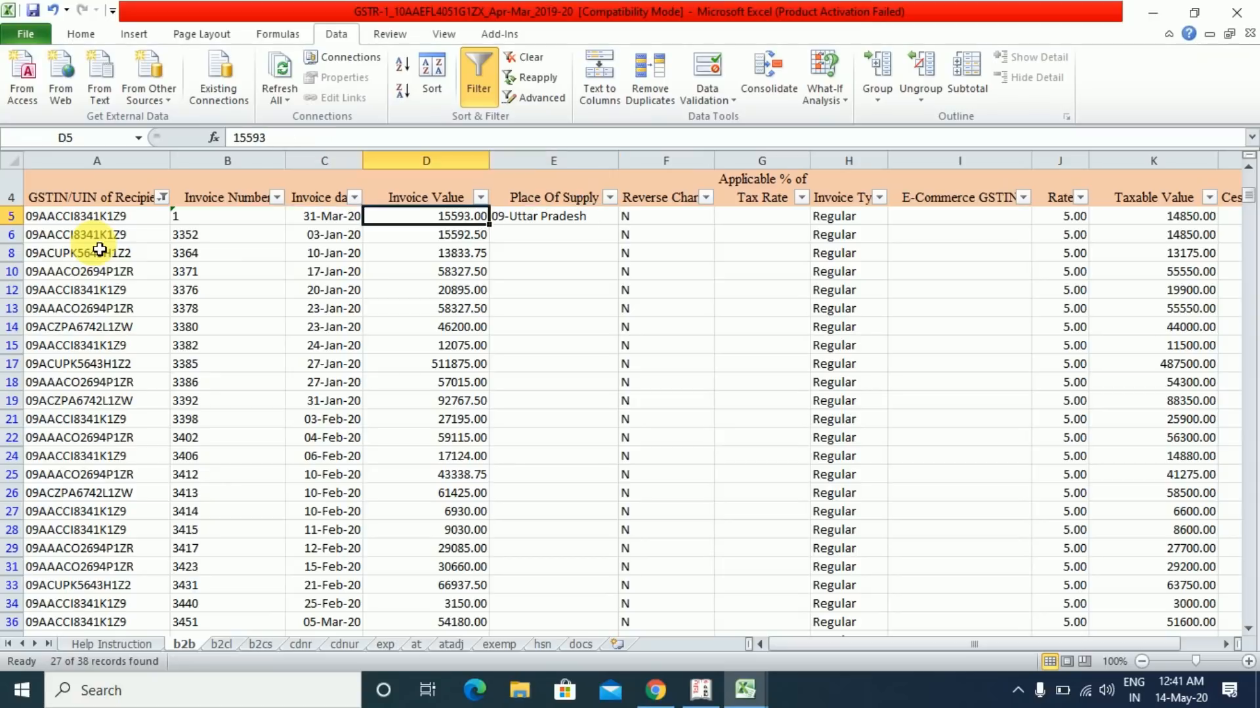
pyautogui.press('Right')
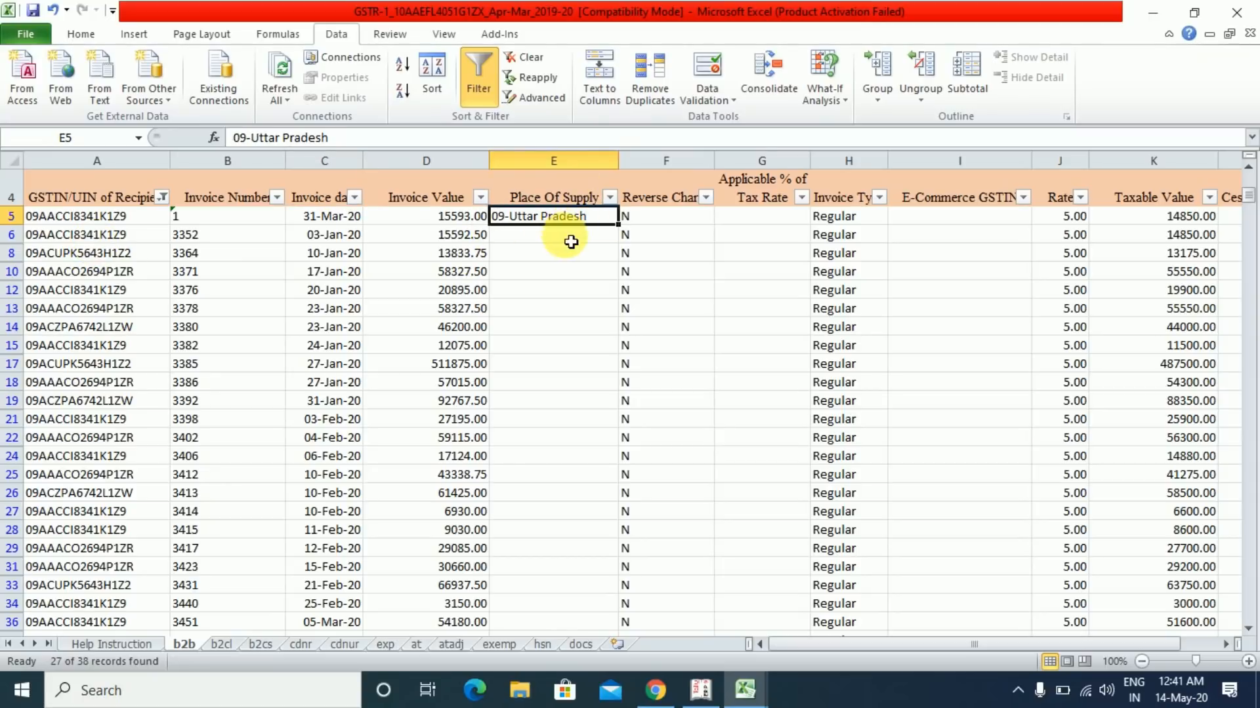
pyautogui.hotkey('ctrl', 'c')
# - Paste 09-Uttar Pradesh down column E to the last filtered invoice row
pyautogui.press('Down')
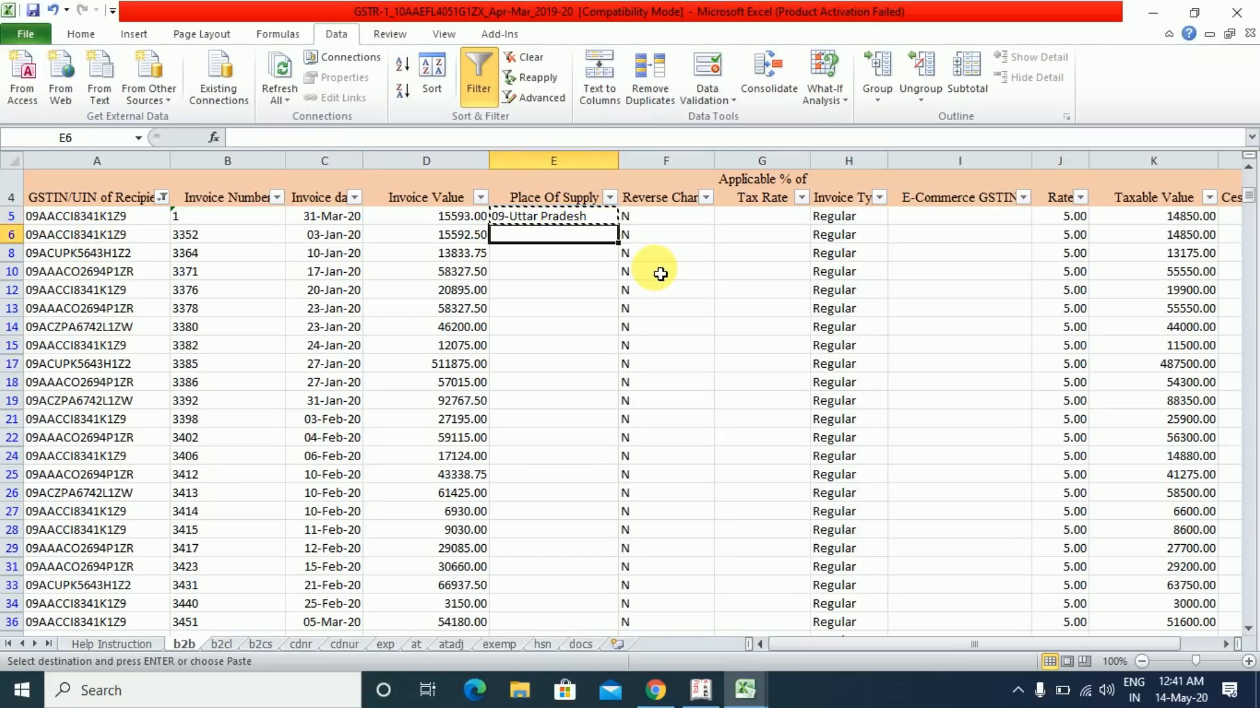
pyautogui.hotkey('shift', 'Down')
pyautogui.hotkey('shift', 'Down')
pyautogui.hotkey('shift', 'Down')
pyautogui.hotkey('shift', 'Down')
pyautogui.hotkey('shift', 'Down')
pyautogui.hotkey('shift', 'Down')
pyautogui.hotkey('shift', 'Down')
pyautogui.hotkey('shift', 'Down')
pyautogui.hotkey('shift', 'Down')
pyautogui.hotkey('shift', 'Down')
pyautogui.hotkey('shift', 'Down')
pyautogui.hotkey('shift', 'Down')
pyautogui.hotkey('shift', 'Down')
pyautogui.hotkey('shift', 'Down')
pyautogui.hotkey('shift', 'Down')
pyautogui.hotkey('shift', 'Down')
pyautogui.hotkey('shift', 'Down')
pyautogui.hotkey('shift', 'Down')
pyautogui.hotkey('shift', 'Down')
pyautogui.hotkey('shift', 'Down')
pyautogui.hotkey('shift', 'Down')
pyautogui.hotkey('shift', 'Up')
pyautogui.hotkey('shift', 'Up')
pyautogui.hotkey('shift', 'Up')
pyautogui.hotkey('shift', 'Up')
pyautogui.hotkey('shift', 'Up')
pyautogui.hotkey('shift', 'Up')
pyautogui.hotkey('shift', 'Up')
pyautogui.hotkey('shift', 'Up')
pyautogui.hotkey('shift', 'Up')
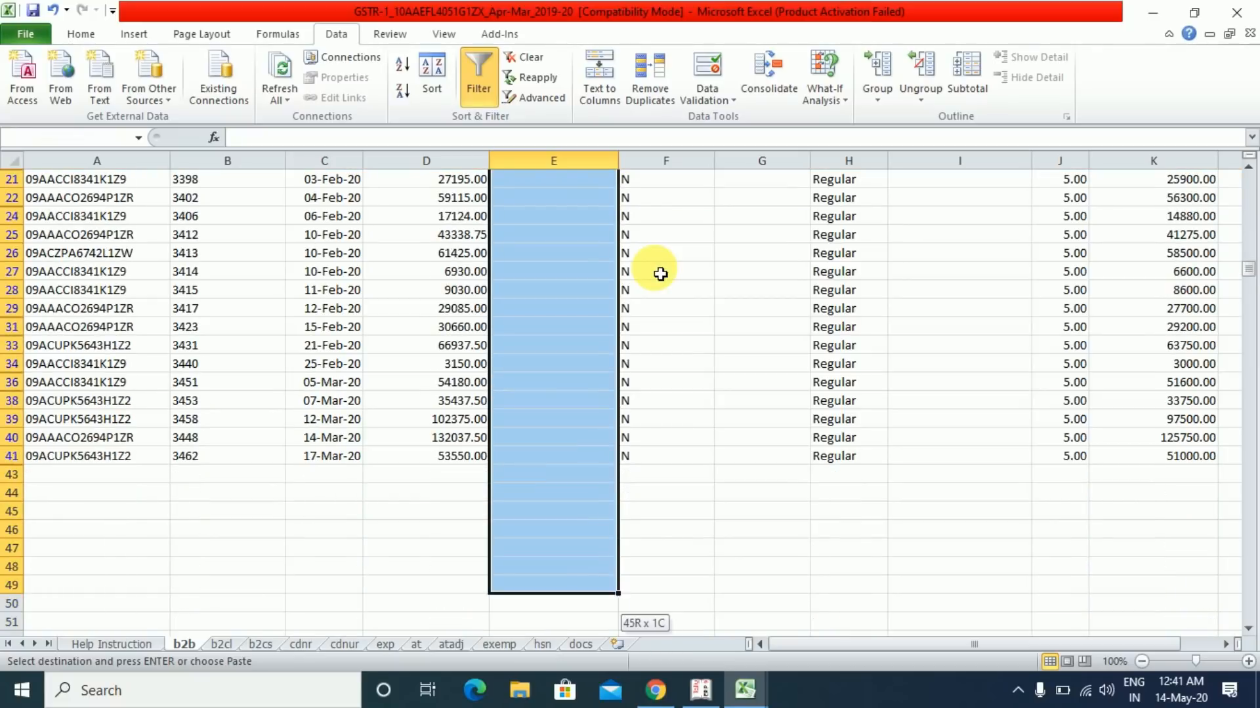
pyautogui.hotkey('ctrl', 'v')
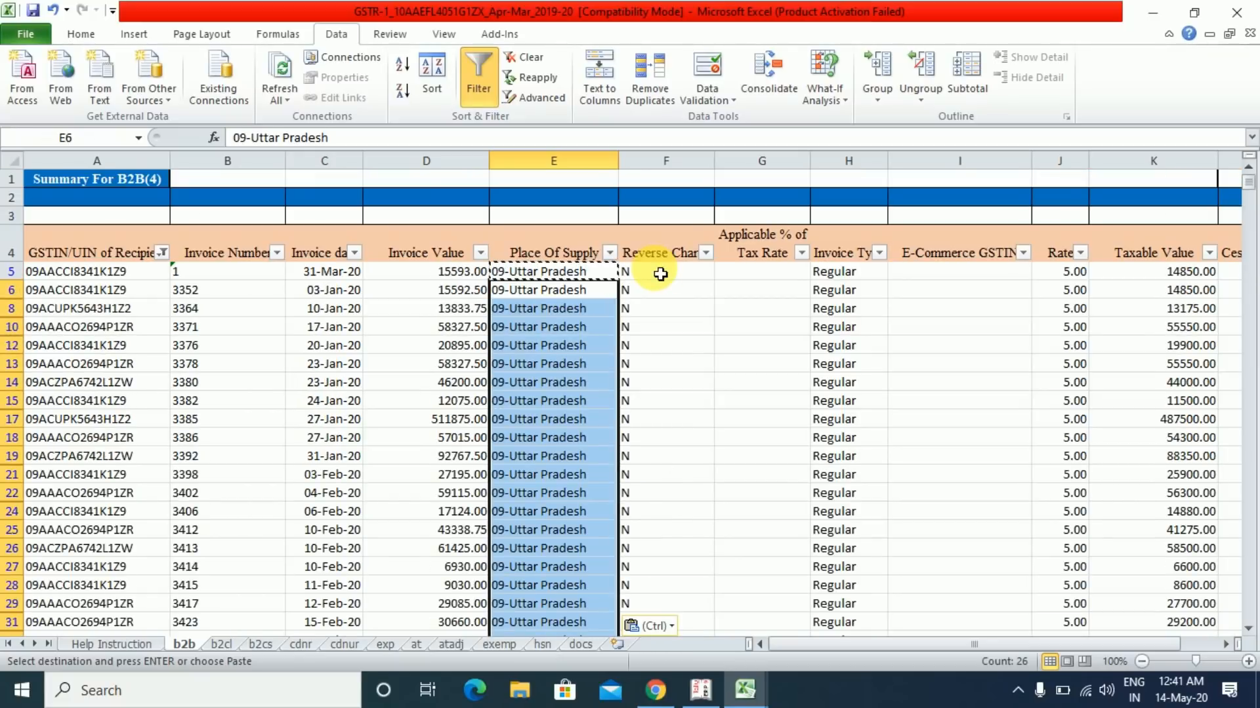
pyautogui.press('Left')
pyautogui.press('Right')
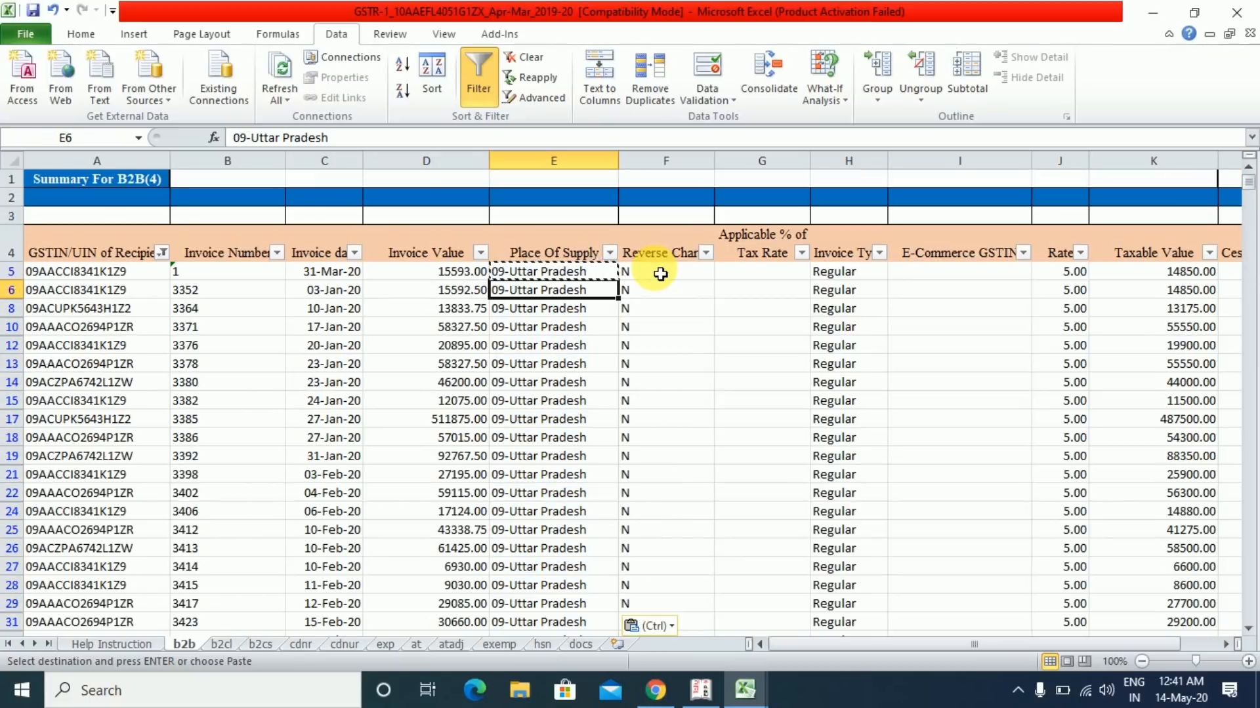
# - Filter the GSTIN column to the single recipient whose GSTIN starts with 03
pyautogui.click(162, 253)
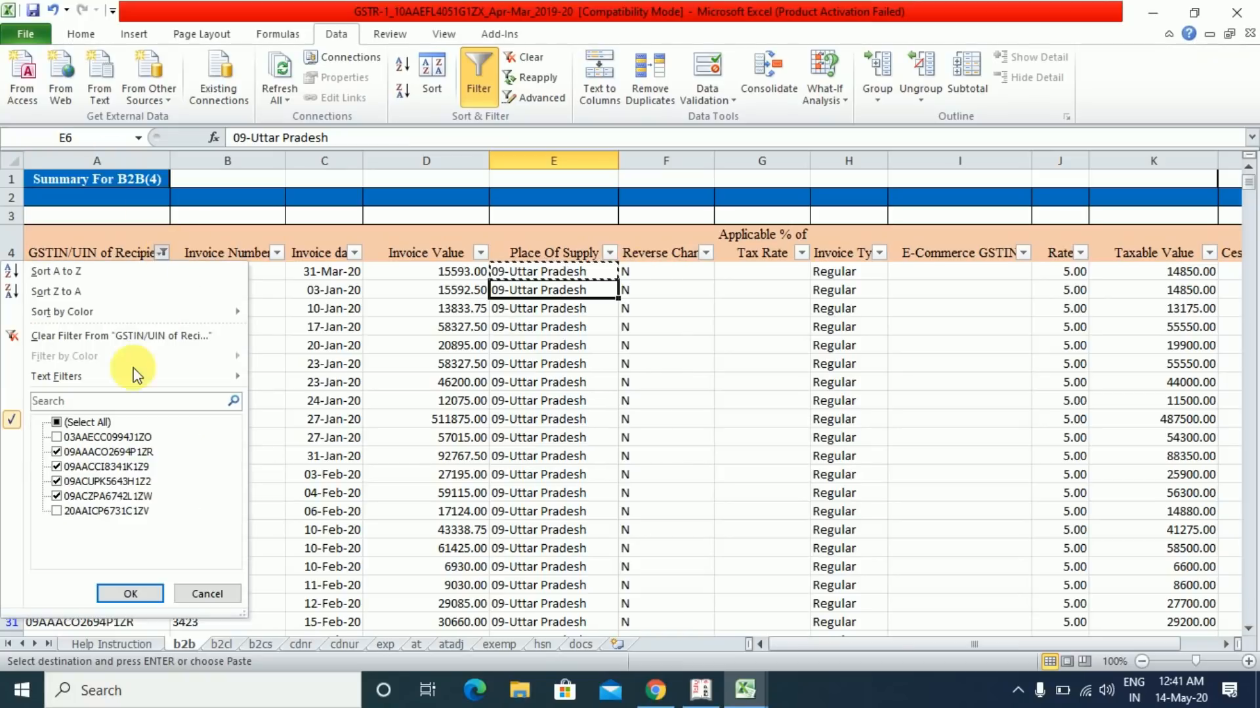
pyautogui.click(58, 452)
pyautogui.click(59, 423)
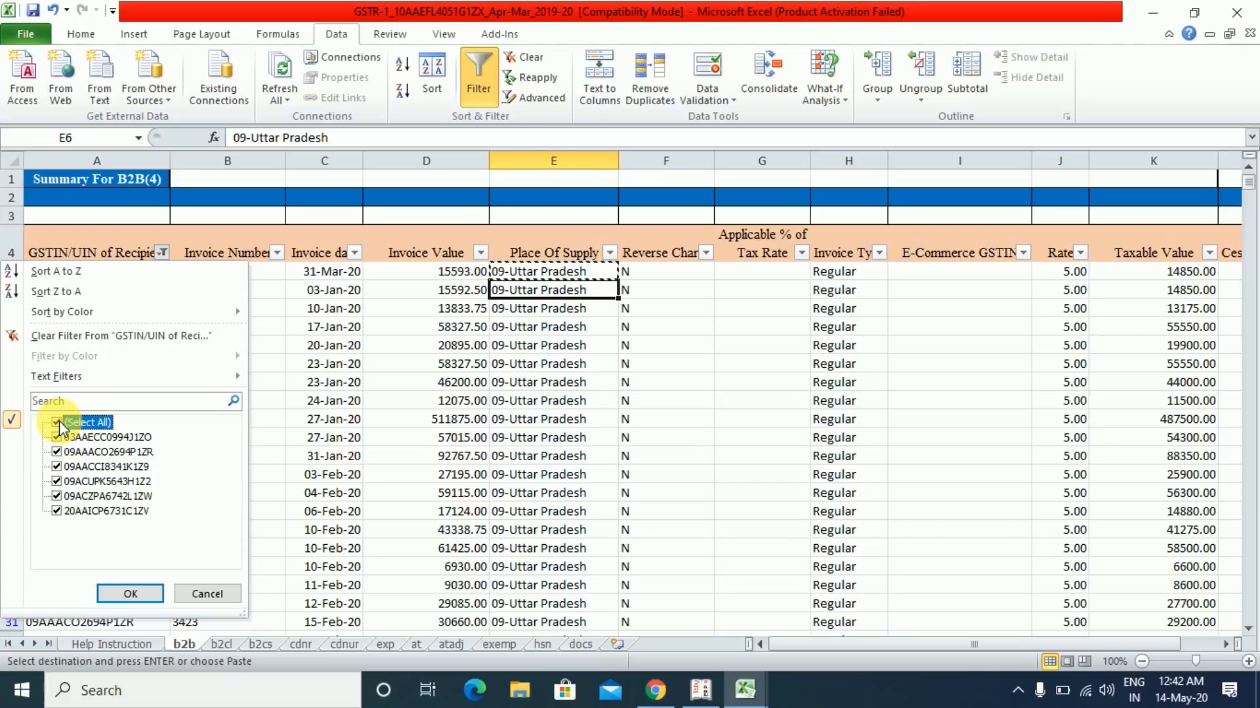
pyautogui.click(57, 423)
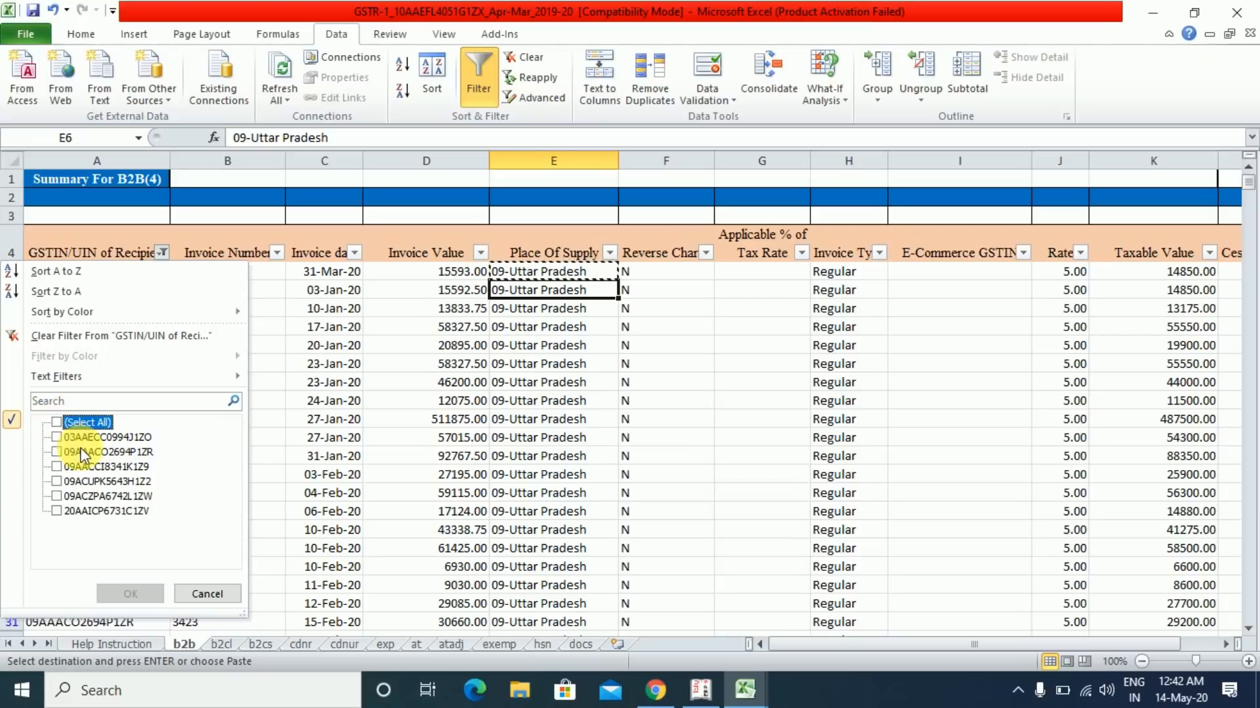
pyautogui.click(58, 437)
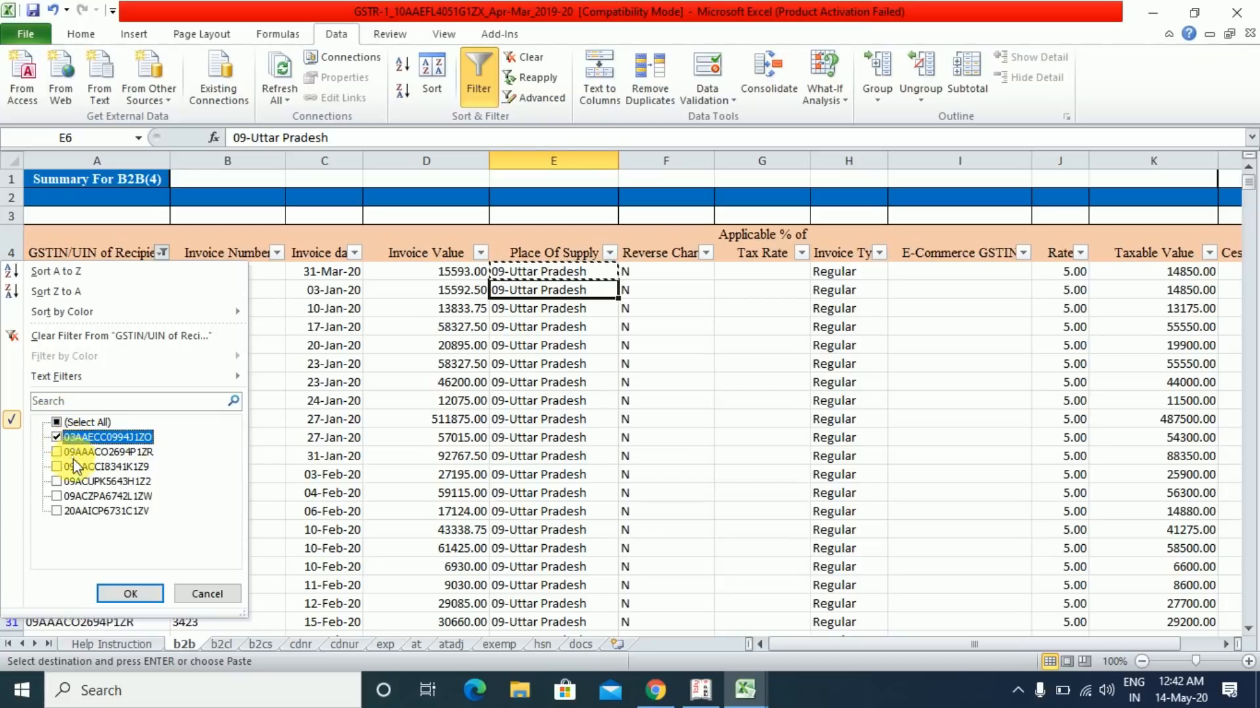
pyautogui.click(129, 595)
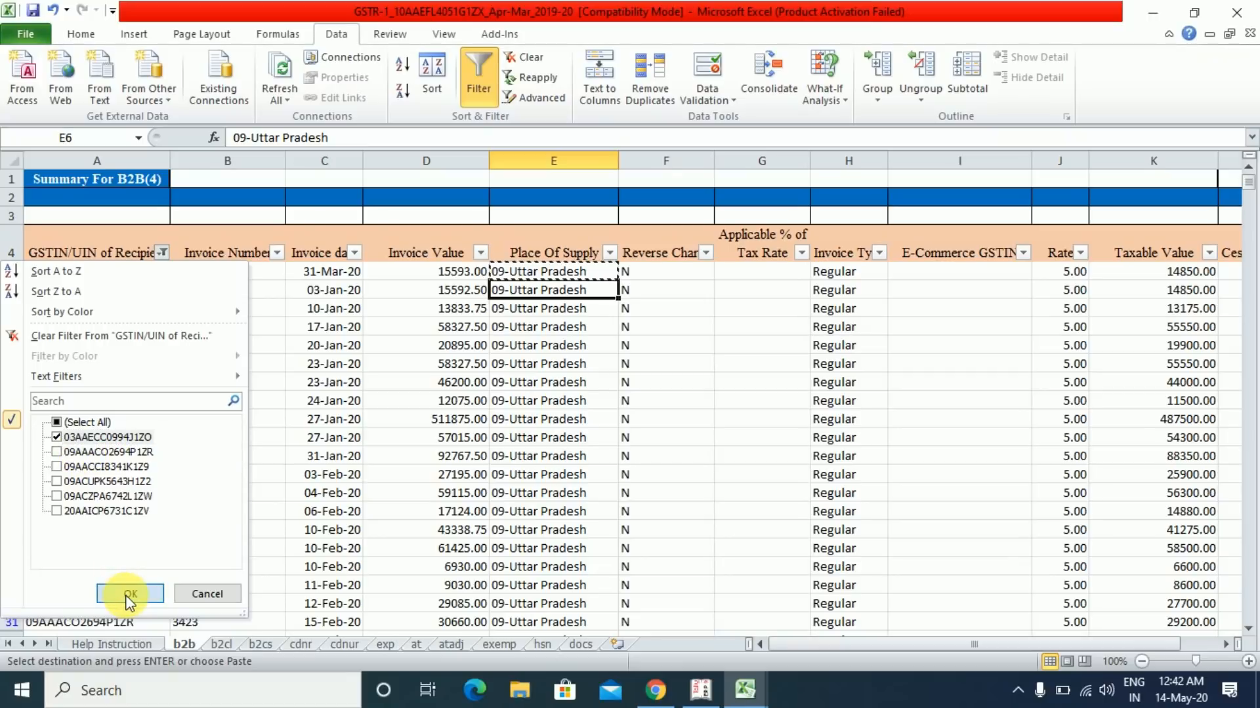
# - Select row 23's Place Of Supply cell for the 03 invoice
pyautogui.click(601, 345)
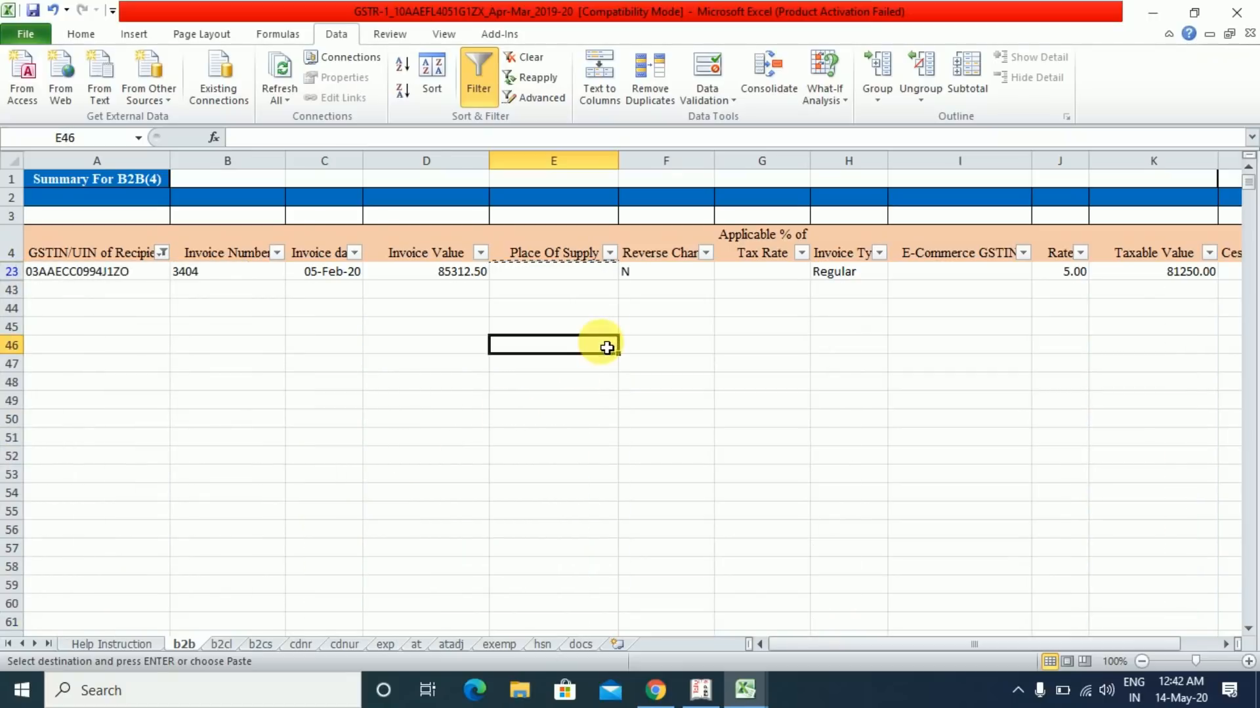
pyautogui.click(572, 274)
pyautogui.press('Up')
pyautogui.press('Up')
pyautogui.press('Down')
pyautogui.press('Down')
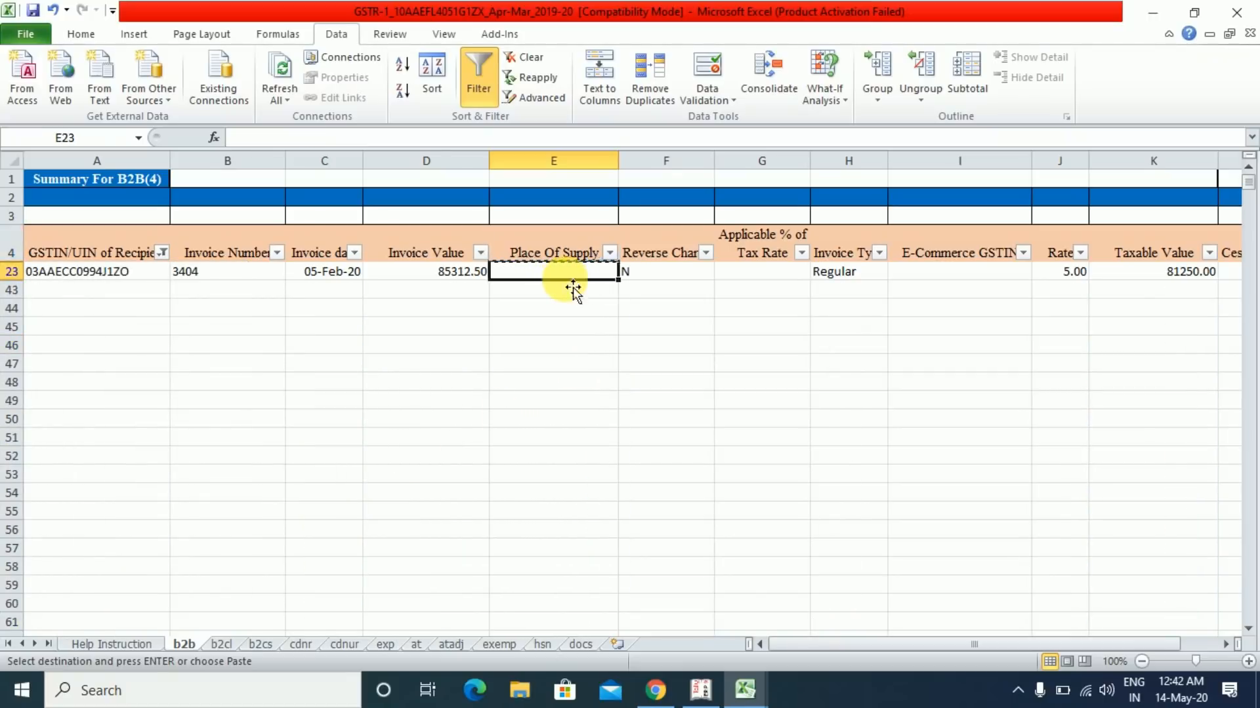
# - Save the workbook in the older file format and switch to Chrome
pyautogui.hotkey('ctrl', 's')
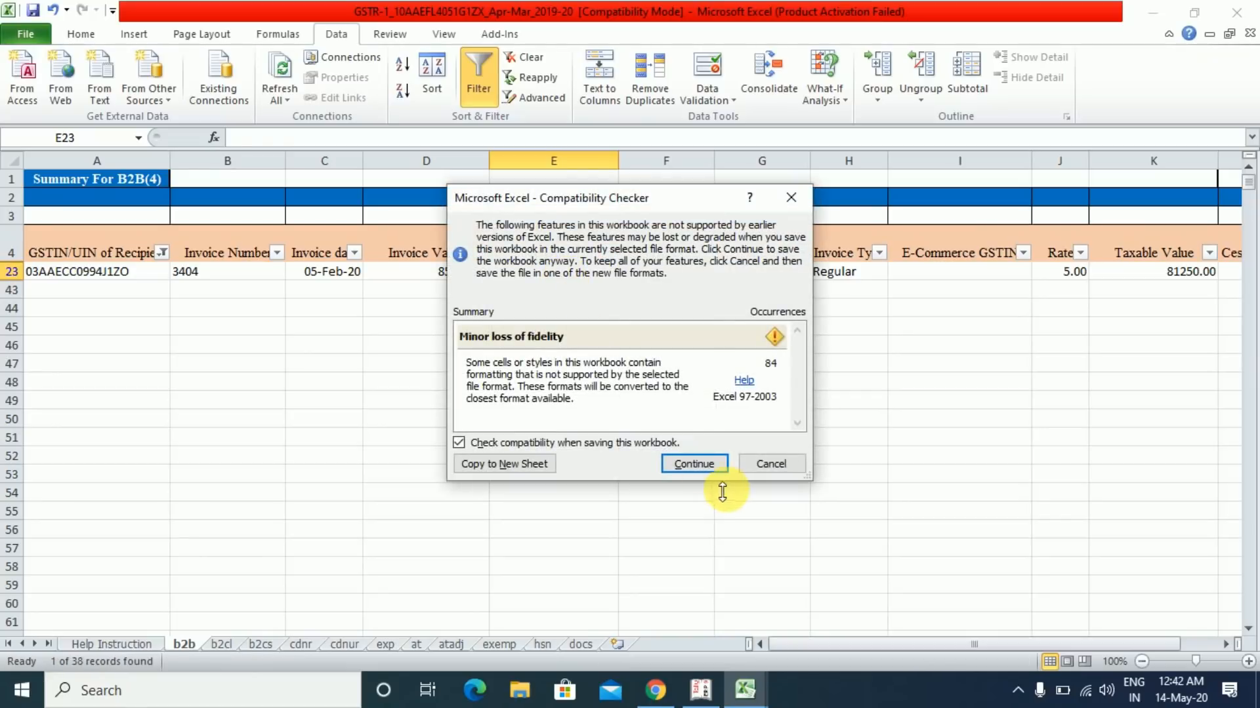
pyautogui.click(699, 465)
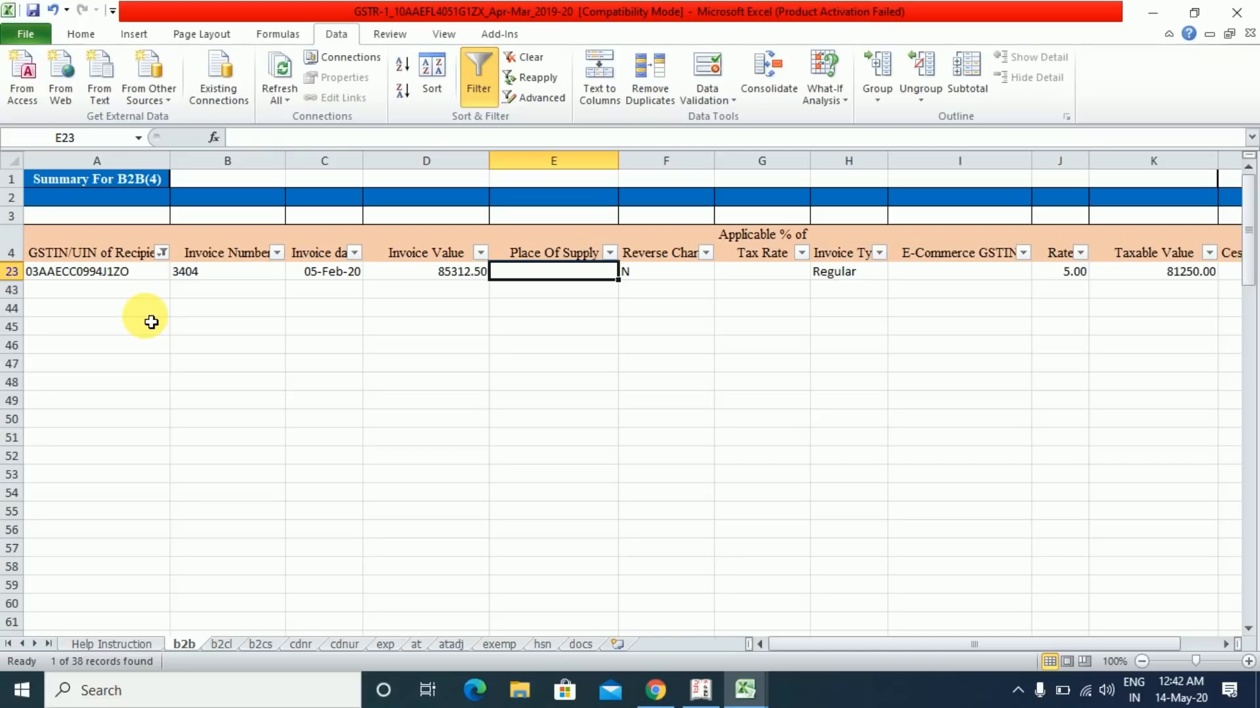
pyautogui.click(649, 690)
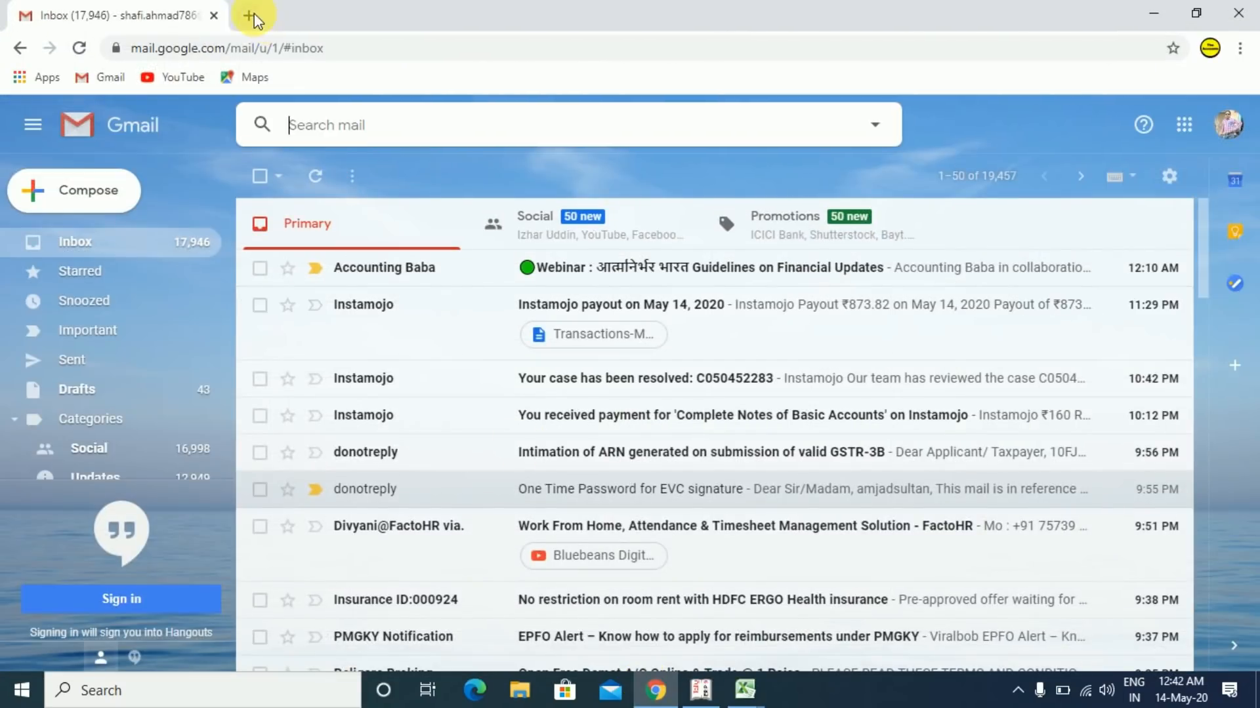
# - Search 'state code under gst' and find code 3 (Punjab) on ClearTax's state-code list
pyautogui.click(249, 15)
pyautogui.write('state code under gst')
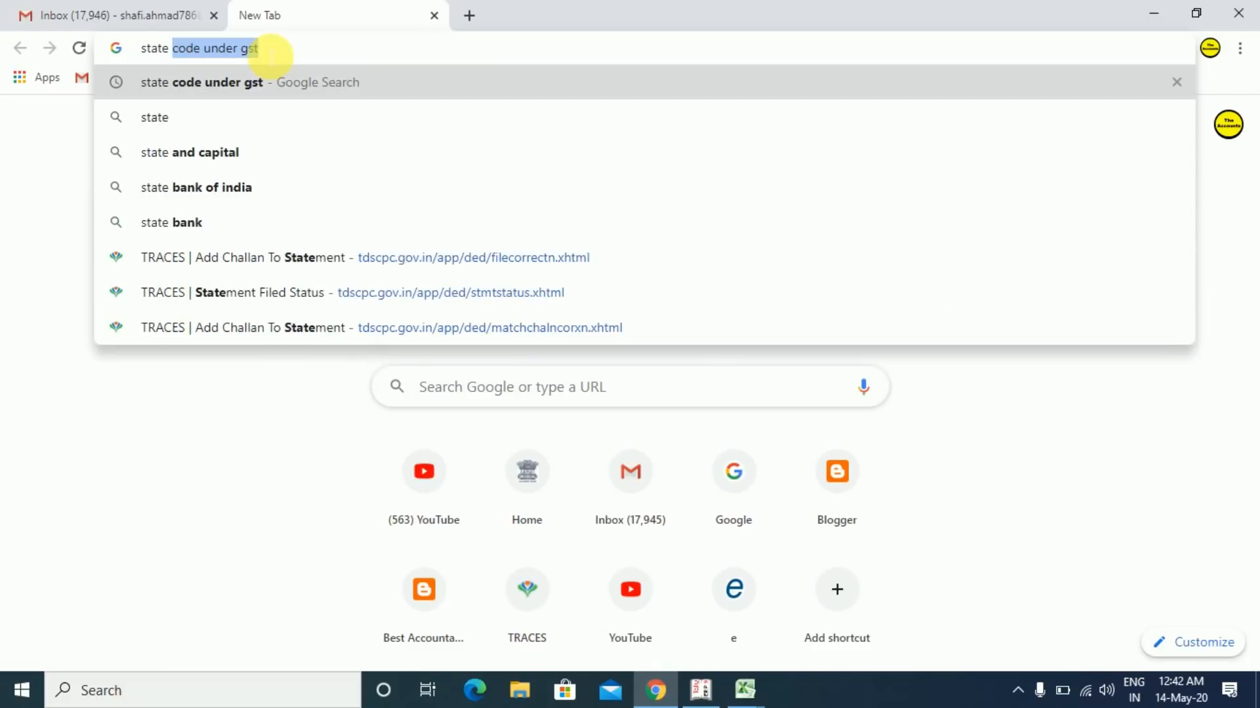
pyautogui.click(215, 69)
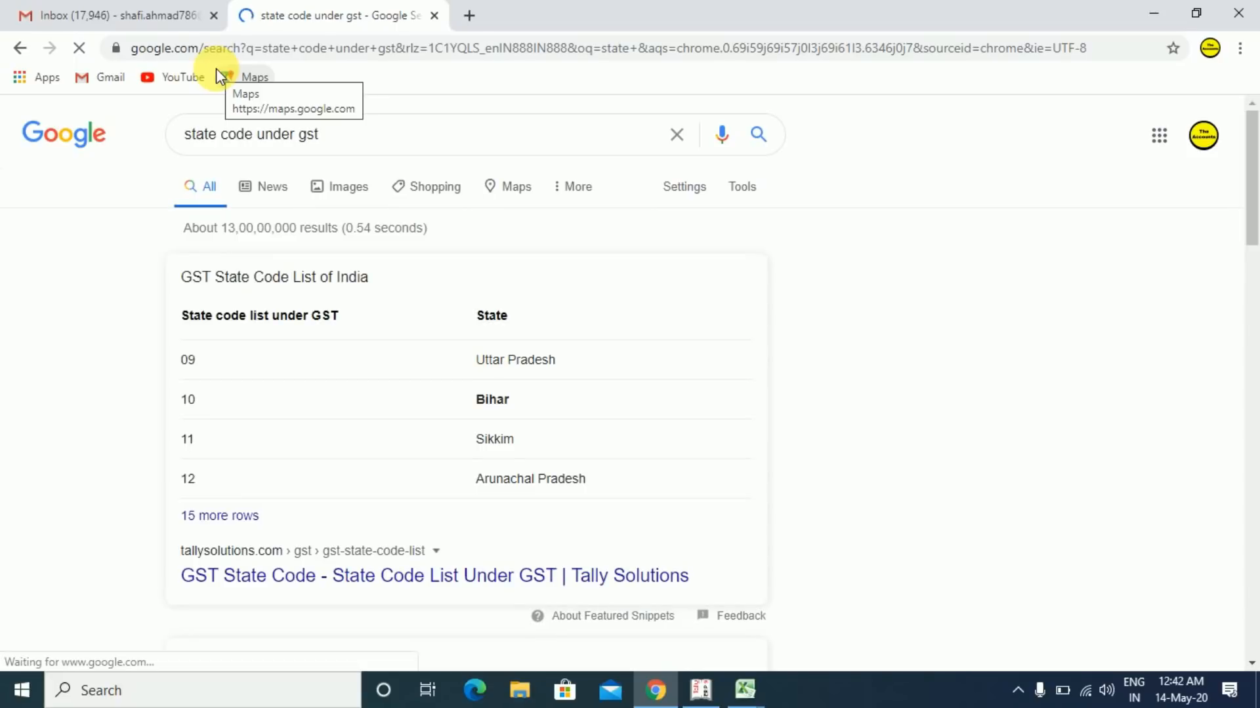
pyautogui.scroll(-1, 1253, 292)
pyautogui.scroll(-5, 1252, 301)
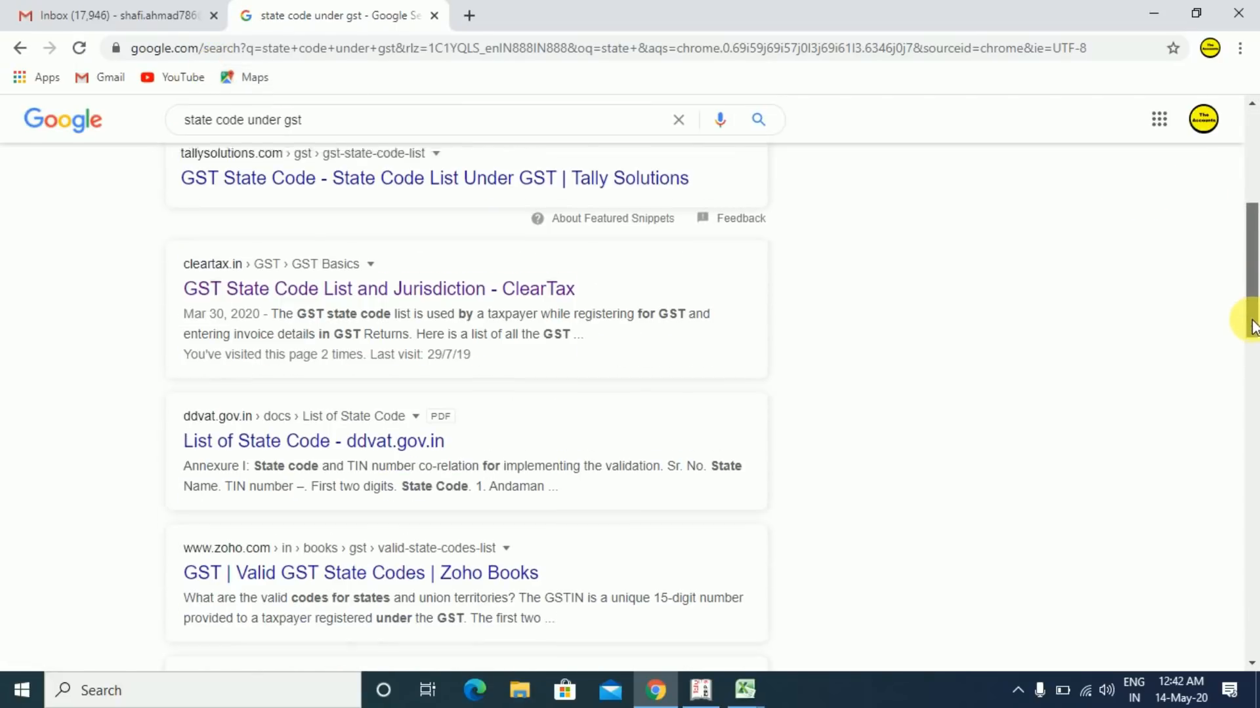
pyautogui.click(445, 278)
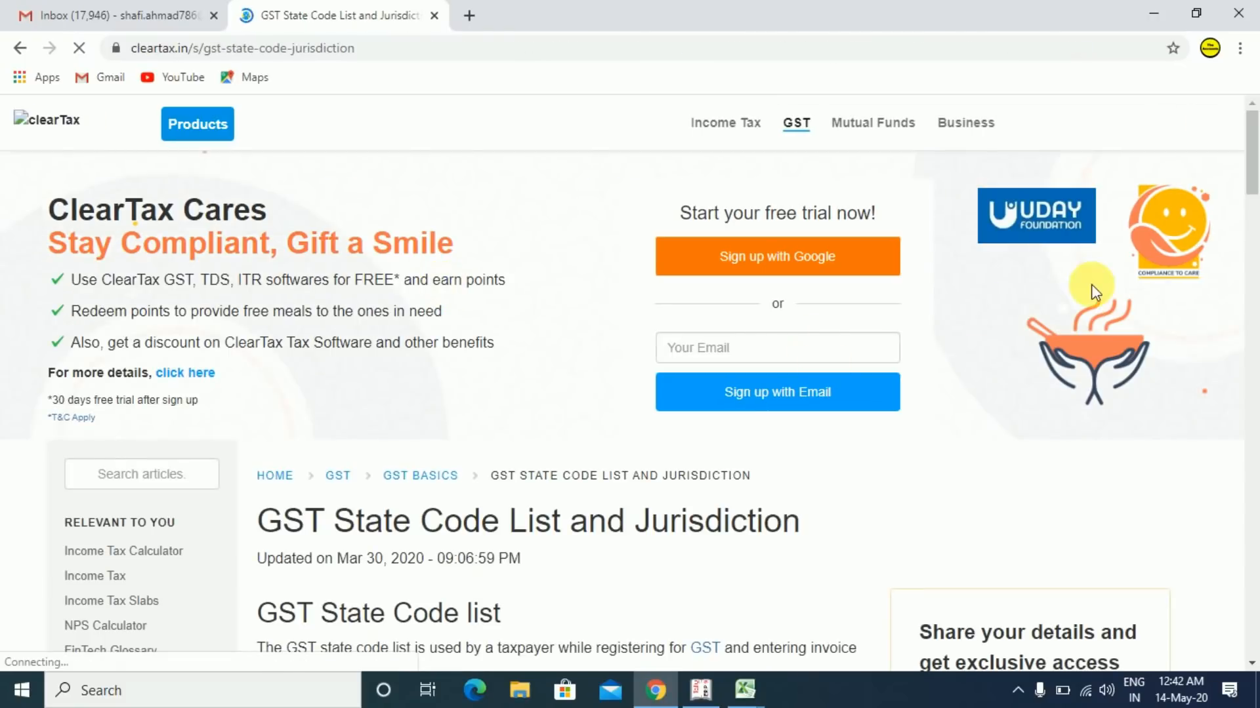
pyautogui.moveTo(1252, 190); pyautogui.dragTo(1246, 244)
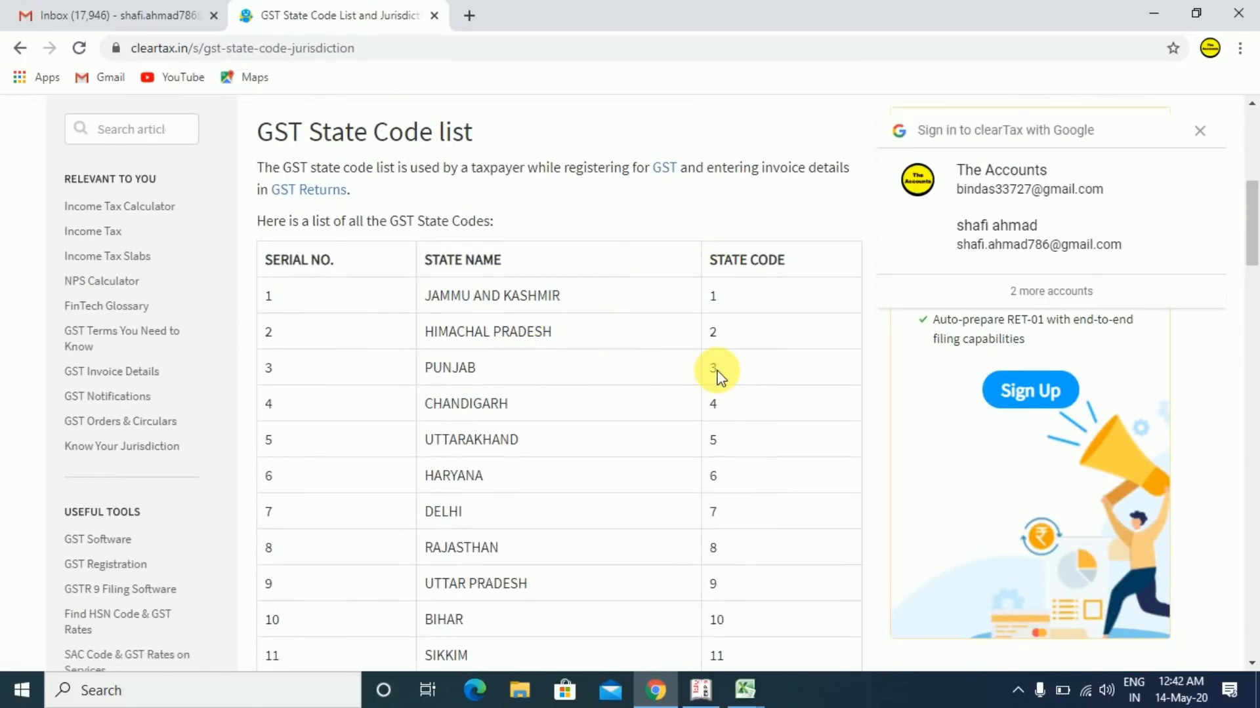
pyautogui.hotkey('alt', 'Tab')
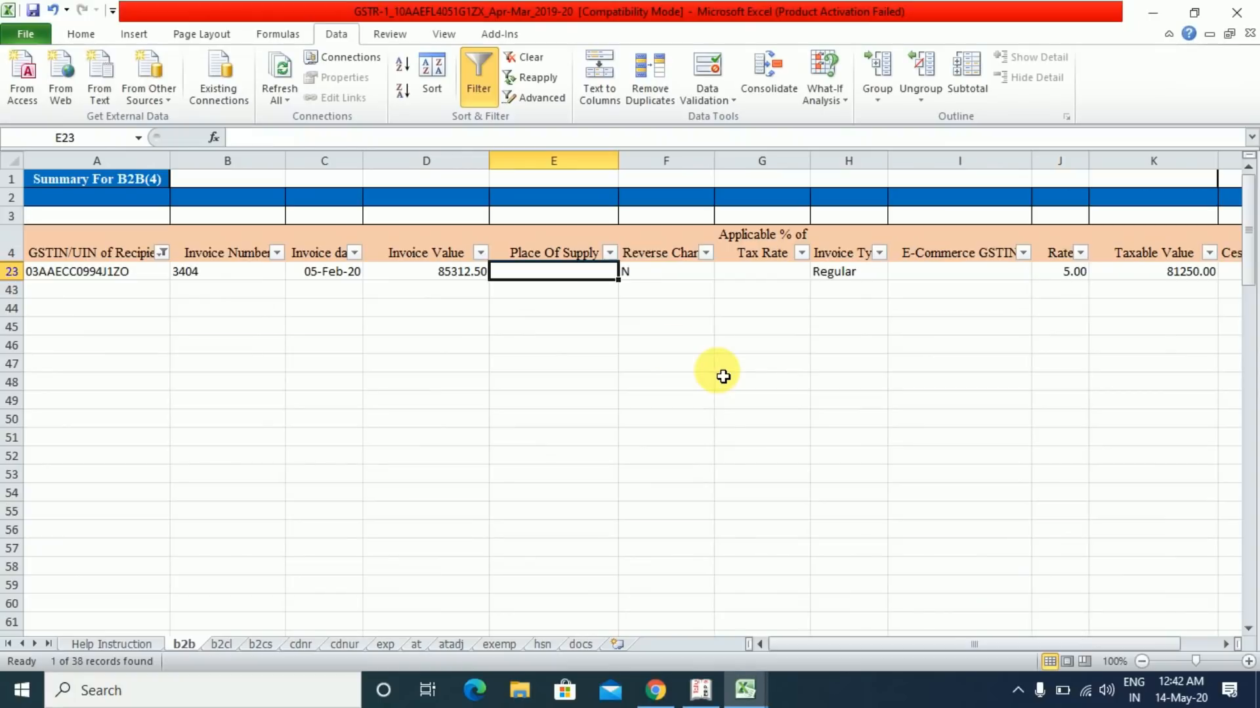
# - Enter 03-Punjad in E23 and save the workbook in the older format
pyautogui.write('03-Punjad')
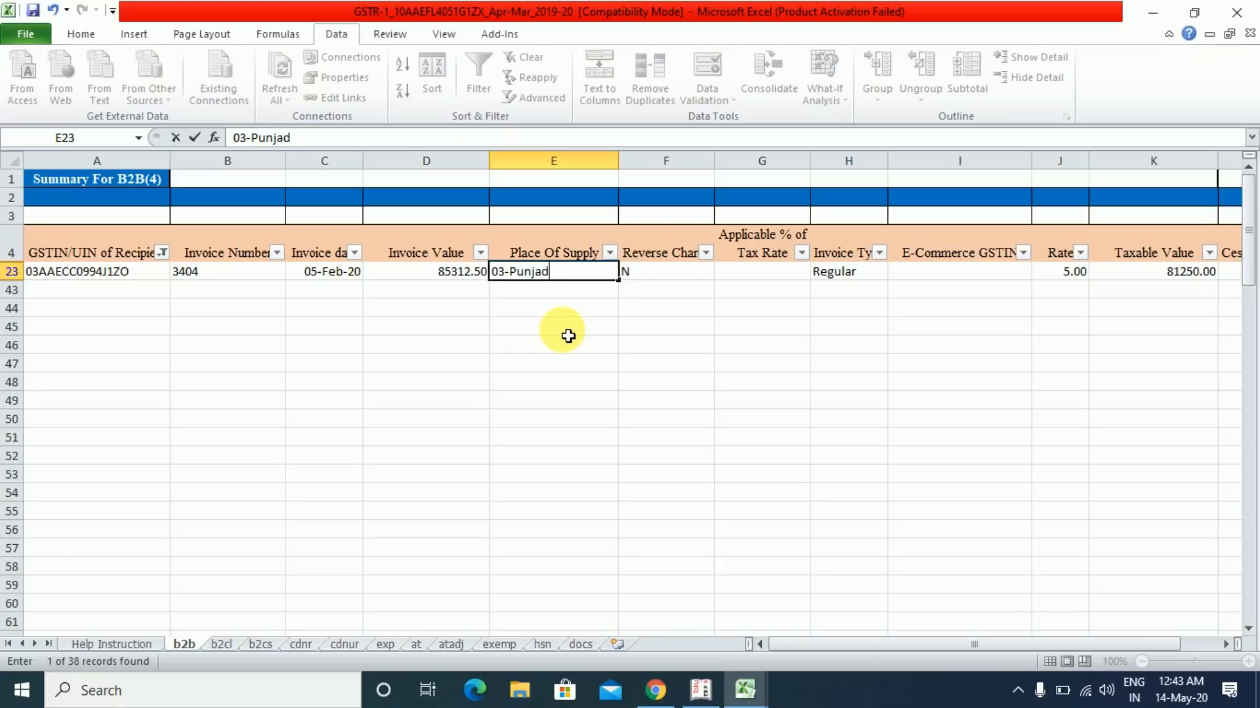
pyautogui.press('Return')
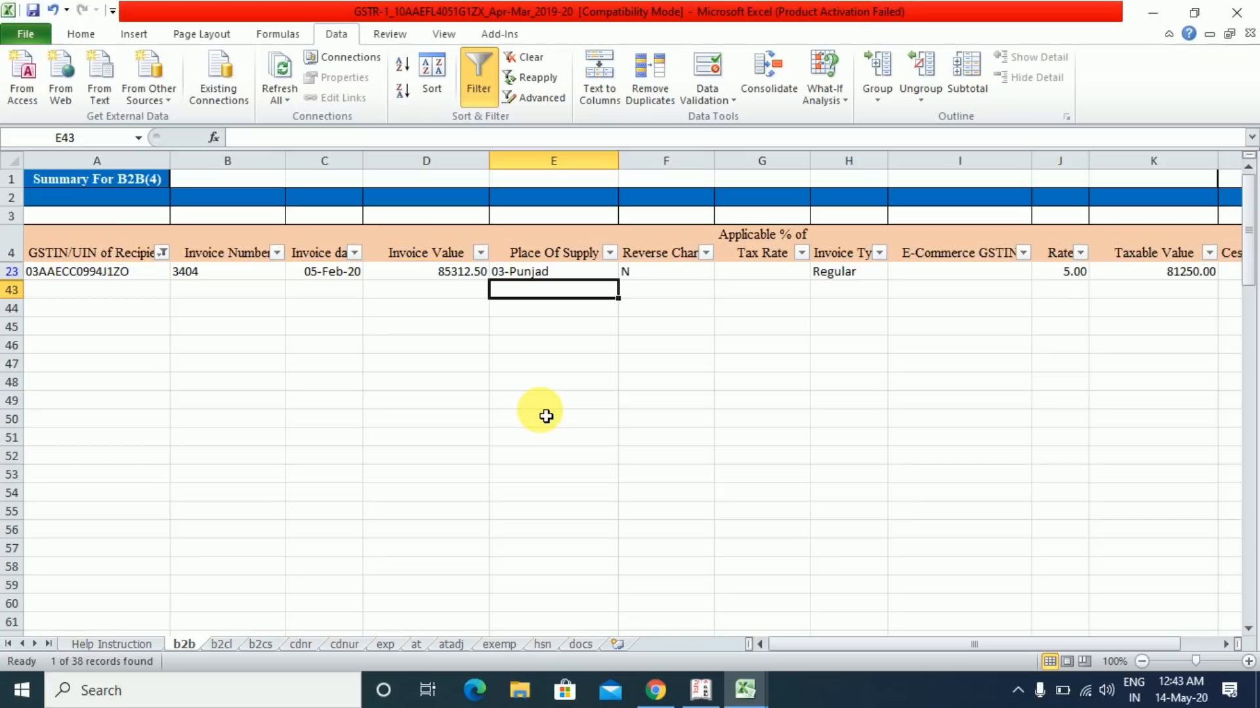
pyautogui.hotkey('ctrl', 's')
pyautogui.click(682, 467)
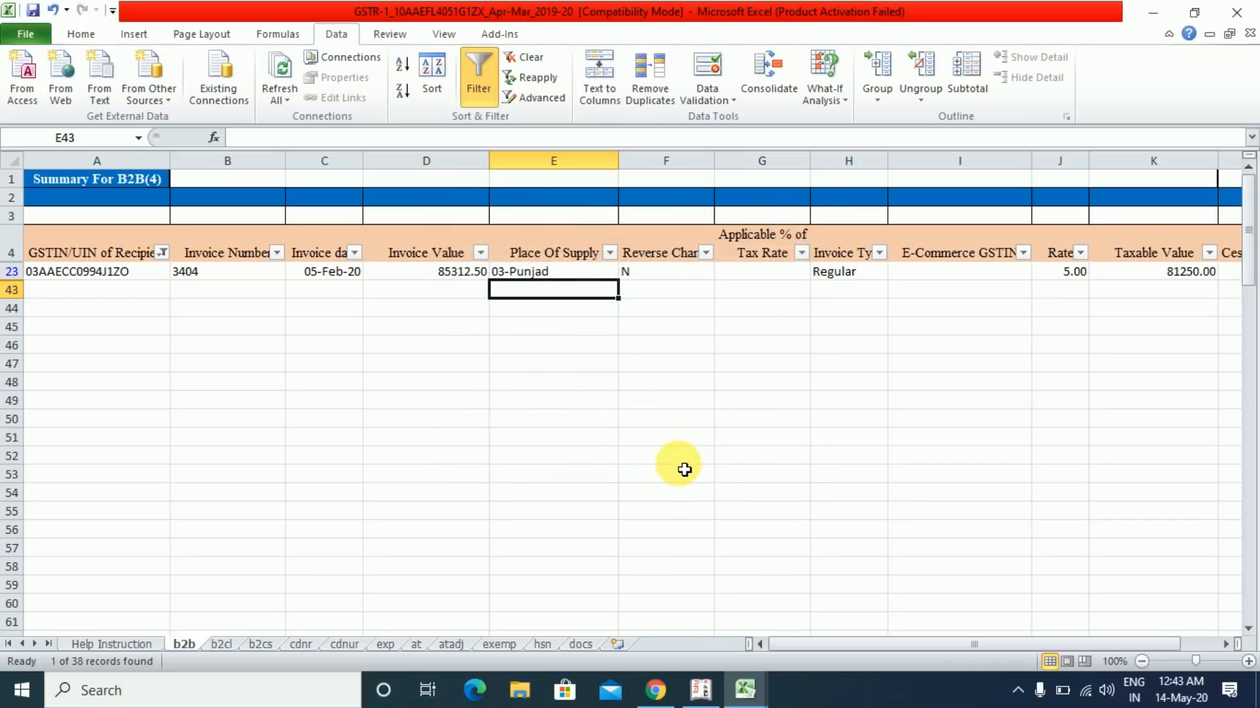
pyautogui.click(163, 253)
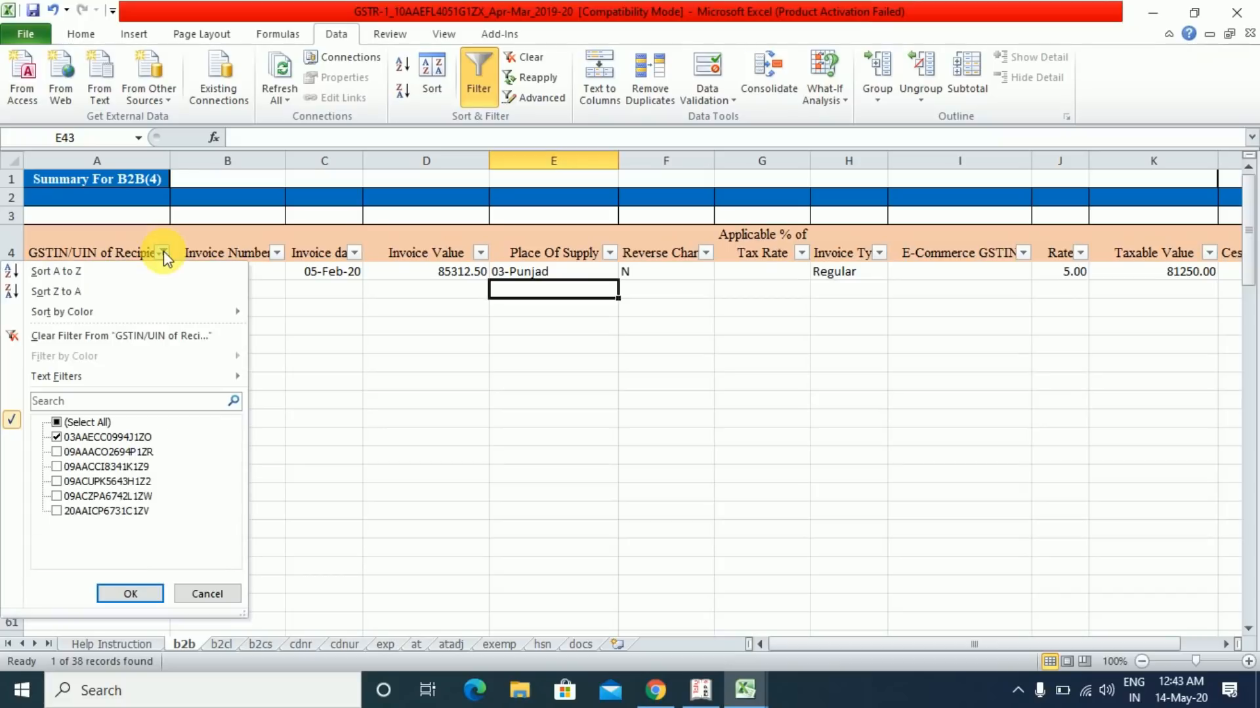
# - Filter to the state-20 recipient's ten invoices, select E7, and return to the ClearTax list
pyautogui.click(56, 437)
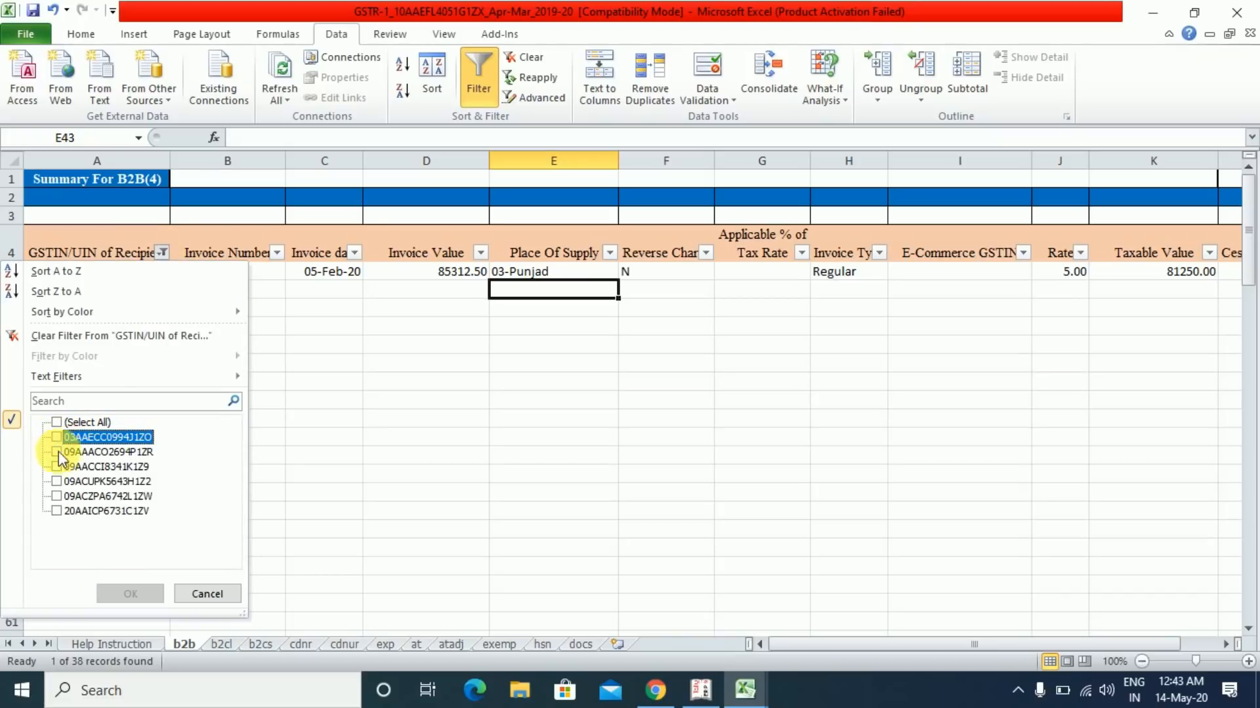
pyautogui.click(56, 510)
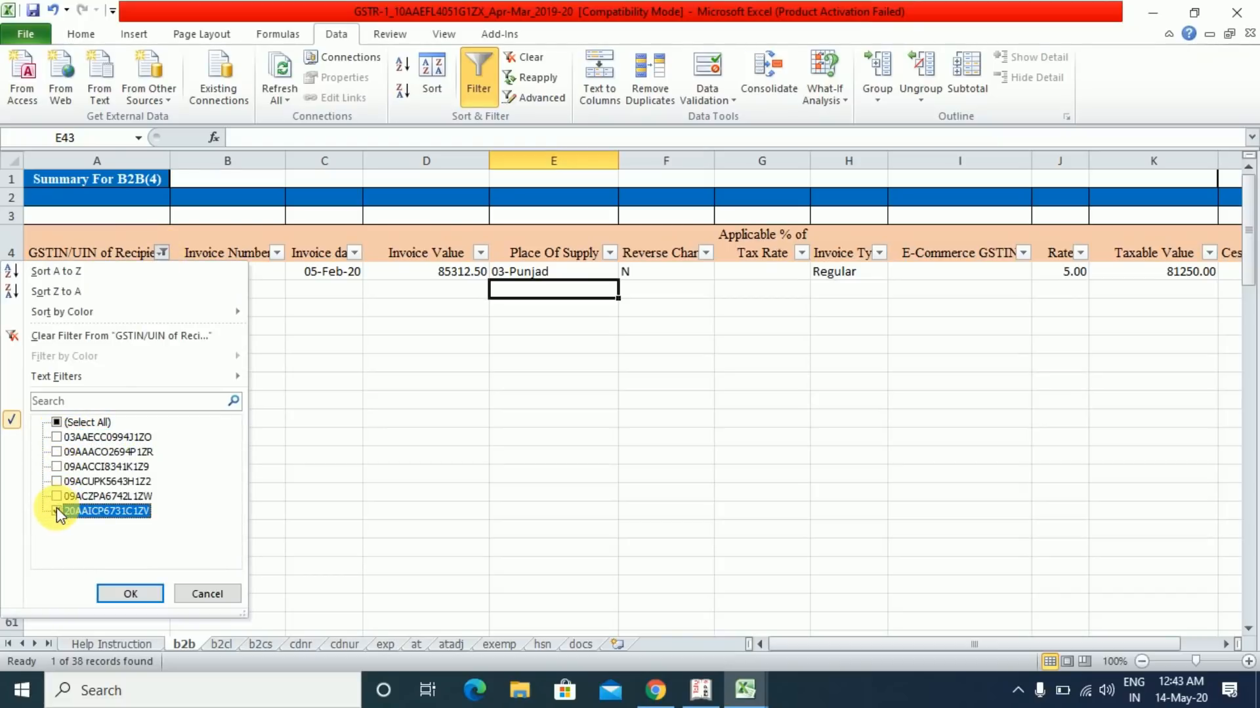
pyautogui.click(133, 593)
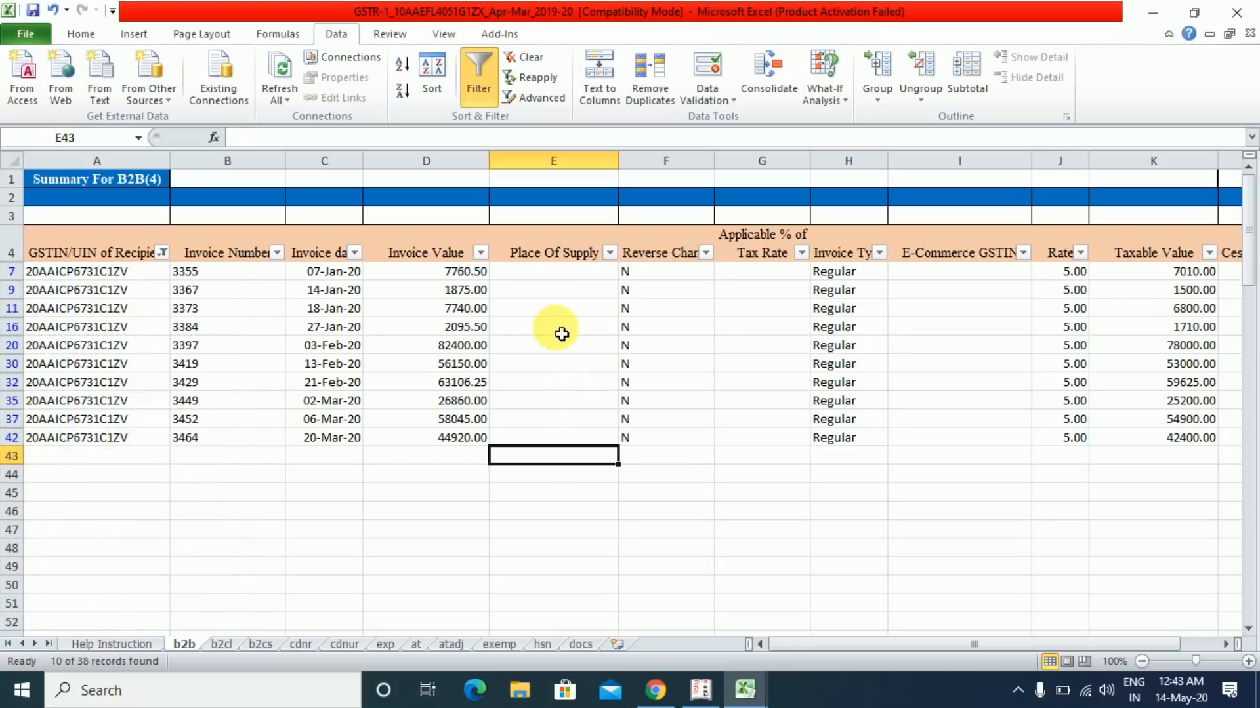
pyautogui.click(551, 271)
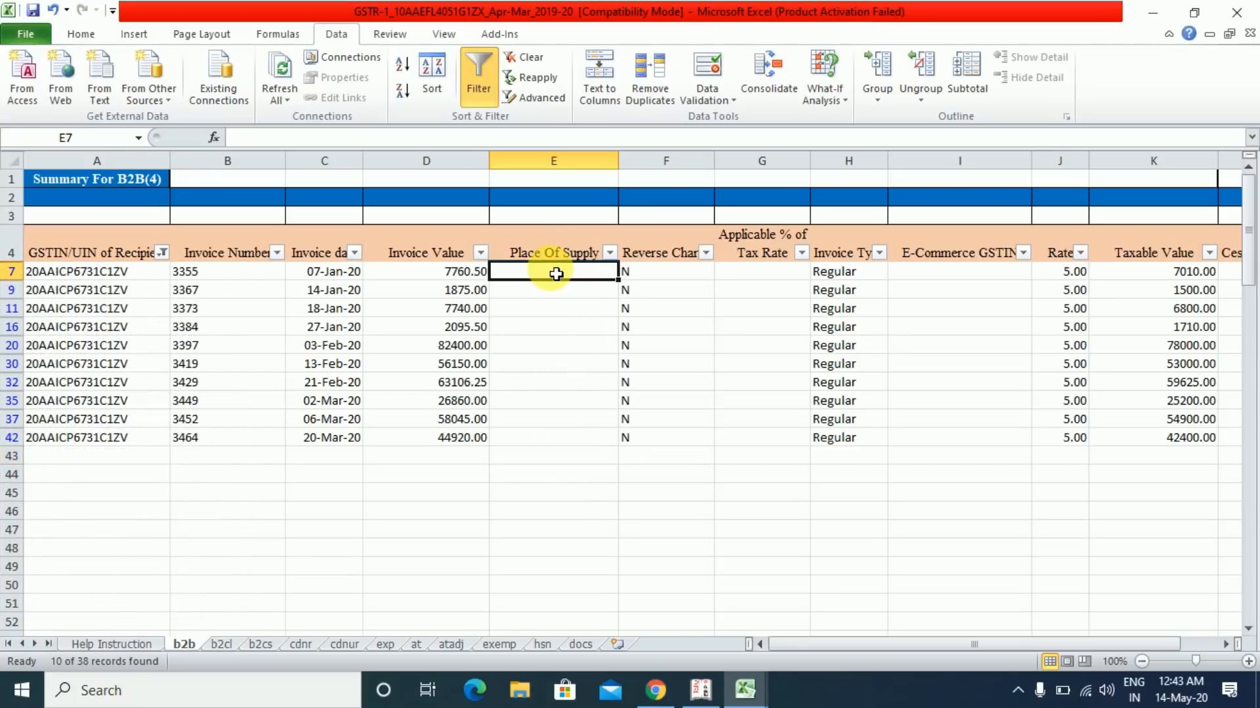
pyautogui.hotkey('alt', 'Tab')
pyautogui.hotkey('alt', 'Tab')
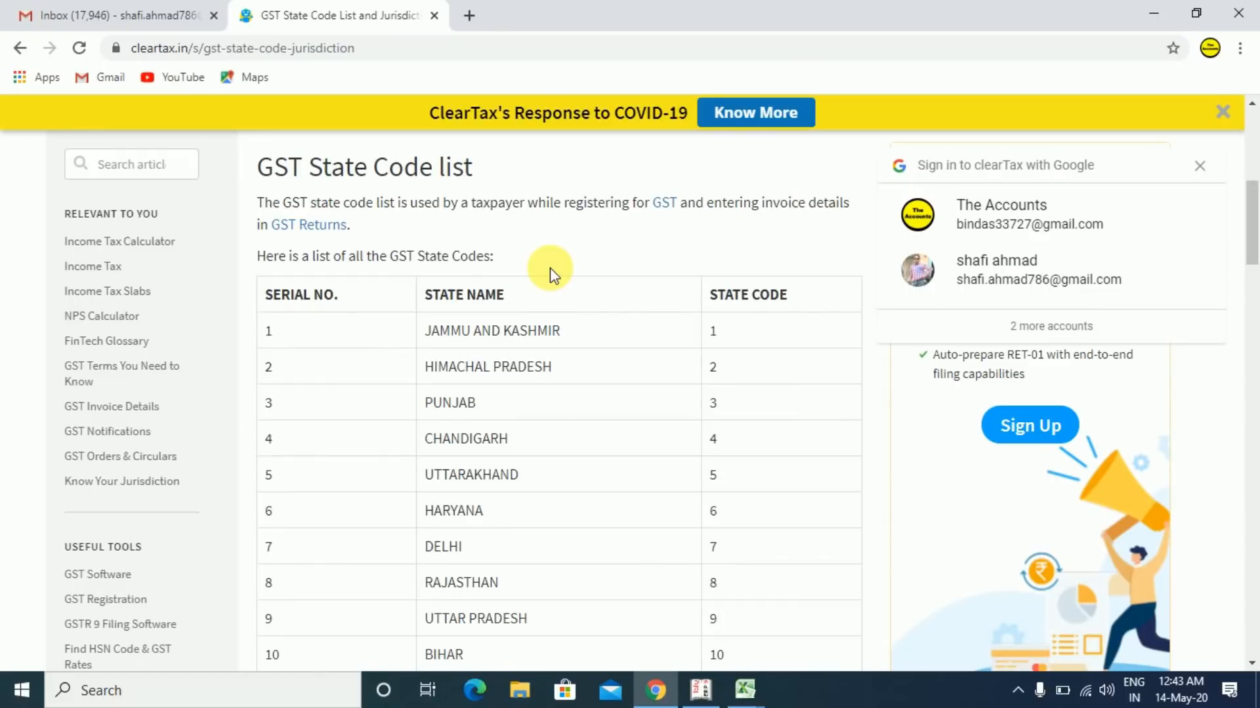
# - Copy JHARKHAND, state code 20, from ClearTax's state code list and return to the GSTR-1 workbook
pyautogui.scroll(-6, 777, 401)
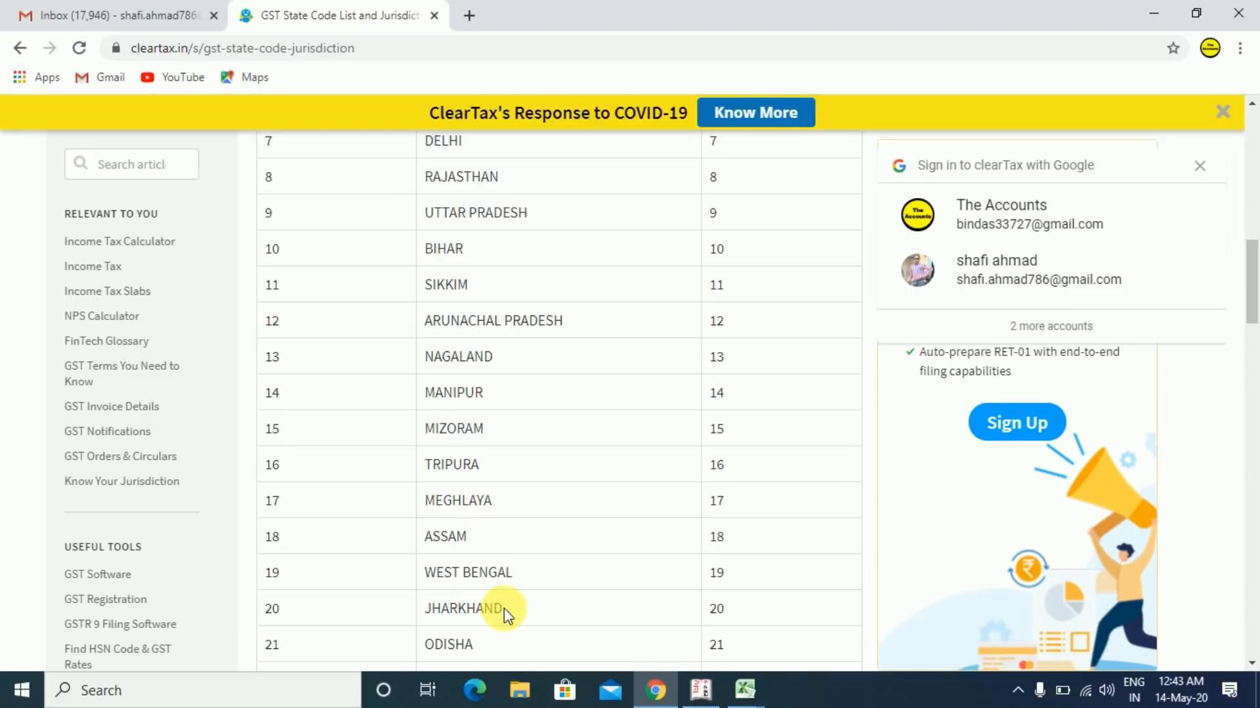
pyautogui.moveTo(504, 608); pyautogui.dragTo(433, 611)
pyautogui.hotkey('ctrl', 'c')
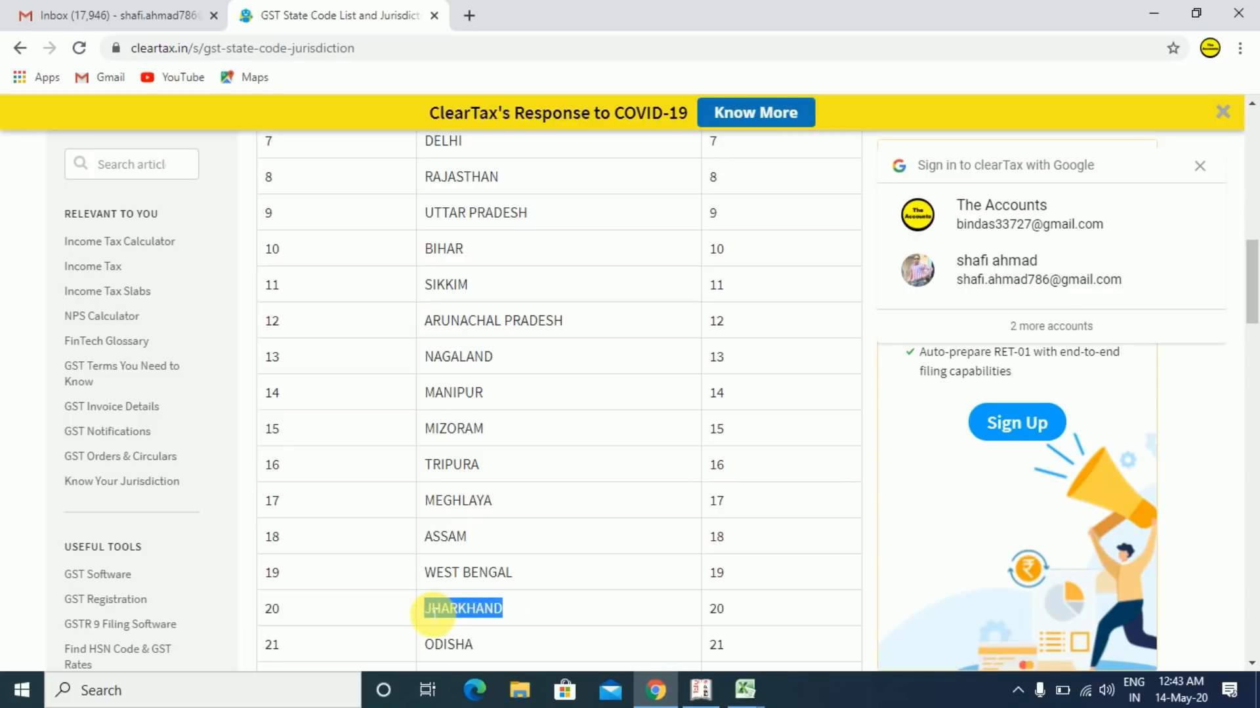
pyautogui.hotkey('alt', 'Tab')
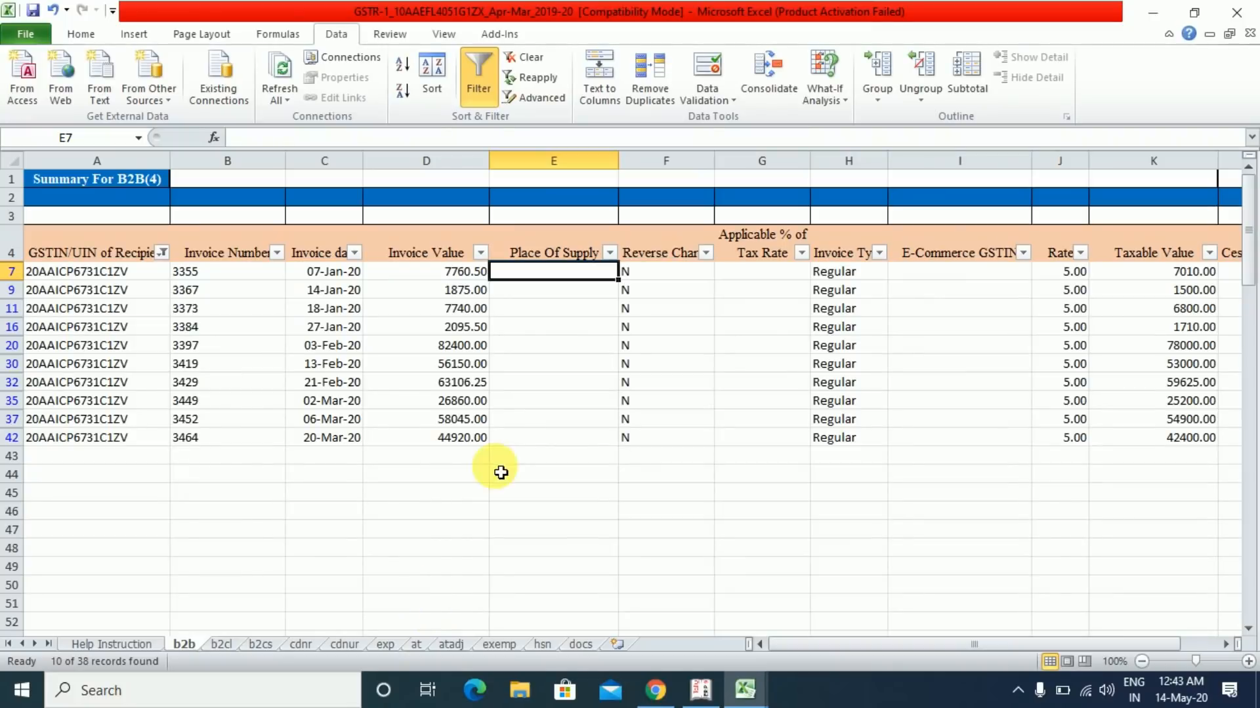
# - Paste JHARKHAND as plain text into E7 and edit it to 20-JHARKHAND
pyautogui.rightClick(551, 281)
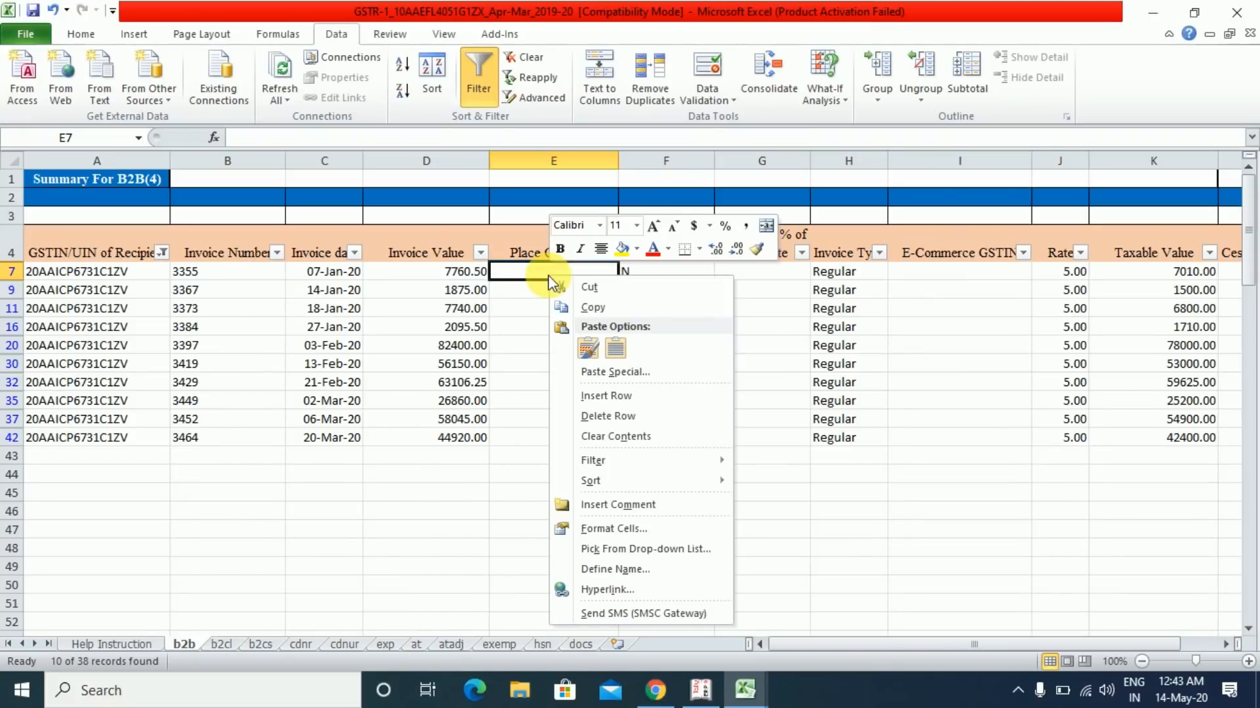
pyautogui.click(583, 373)
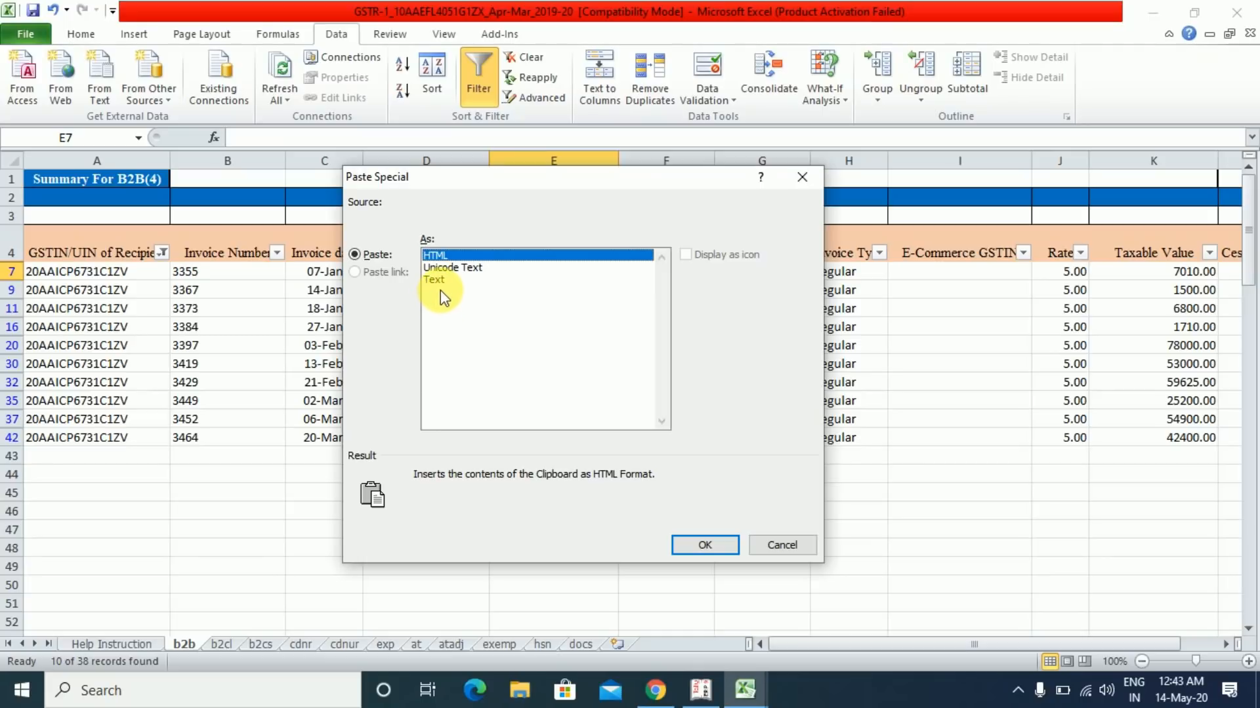
pyautogui.click(435, 280)
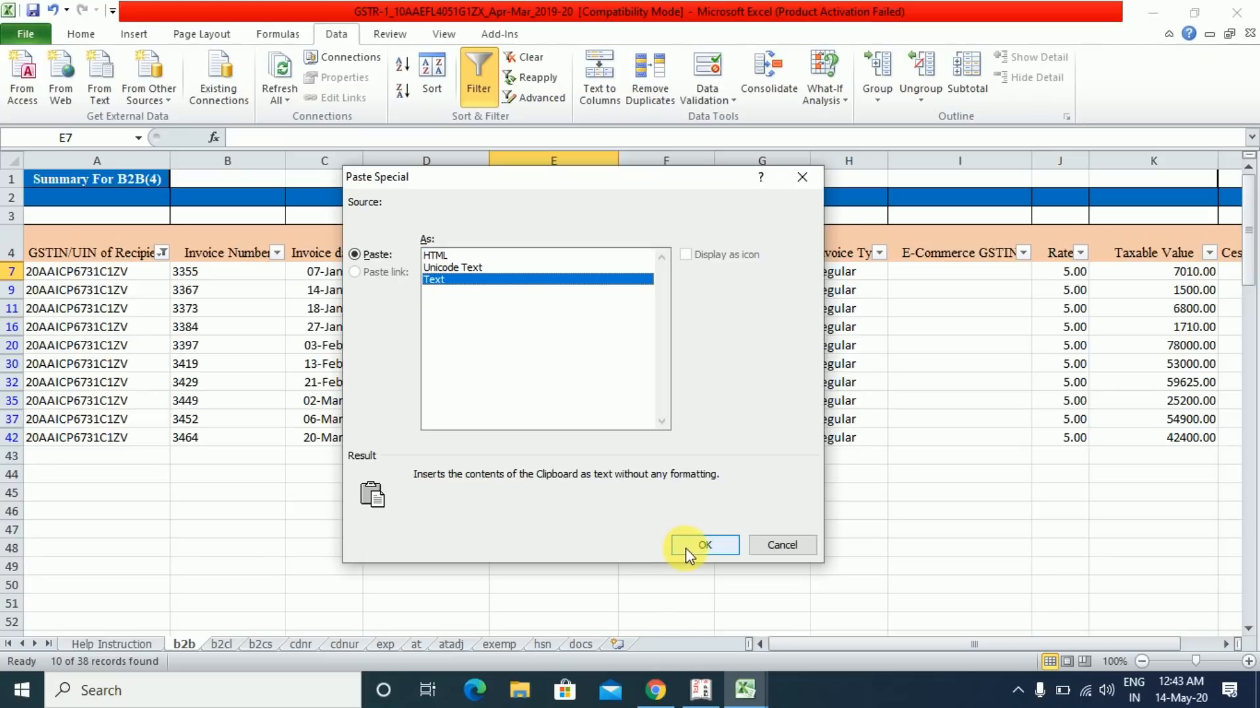
pyautogui.click(707, 545)
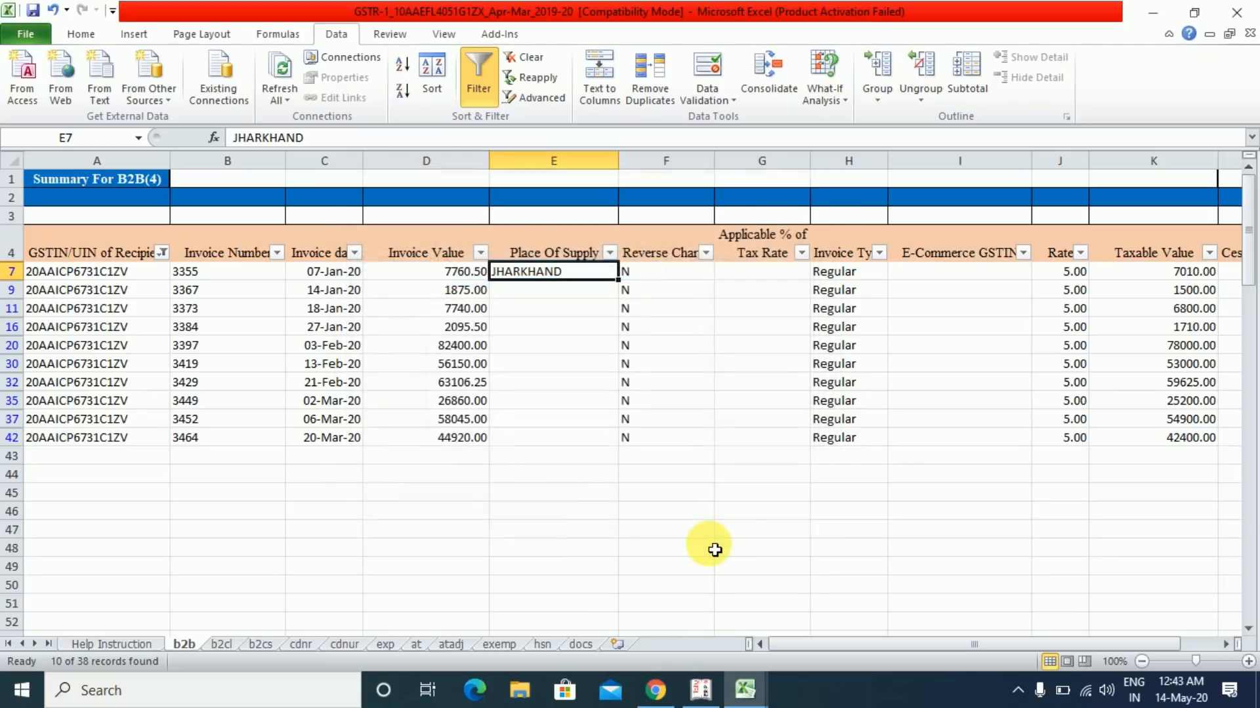
pyautogui.doubleClick(503, 278)
pyautogui.doubleClick(503, 278)
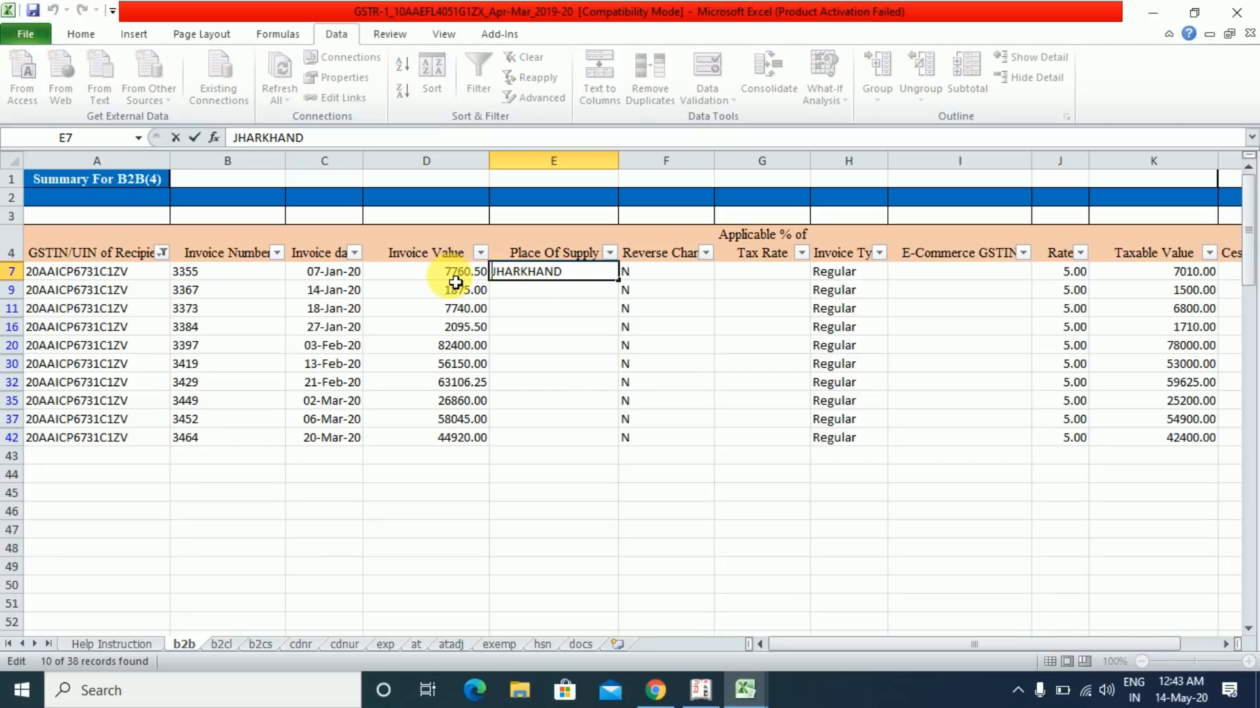
pyautogui.write('20-')
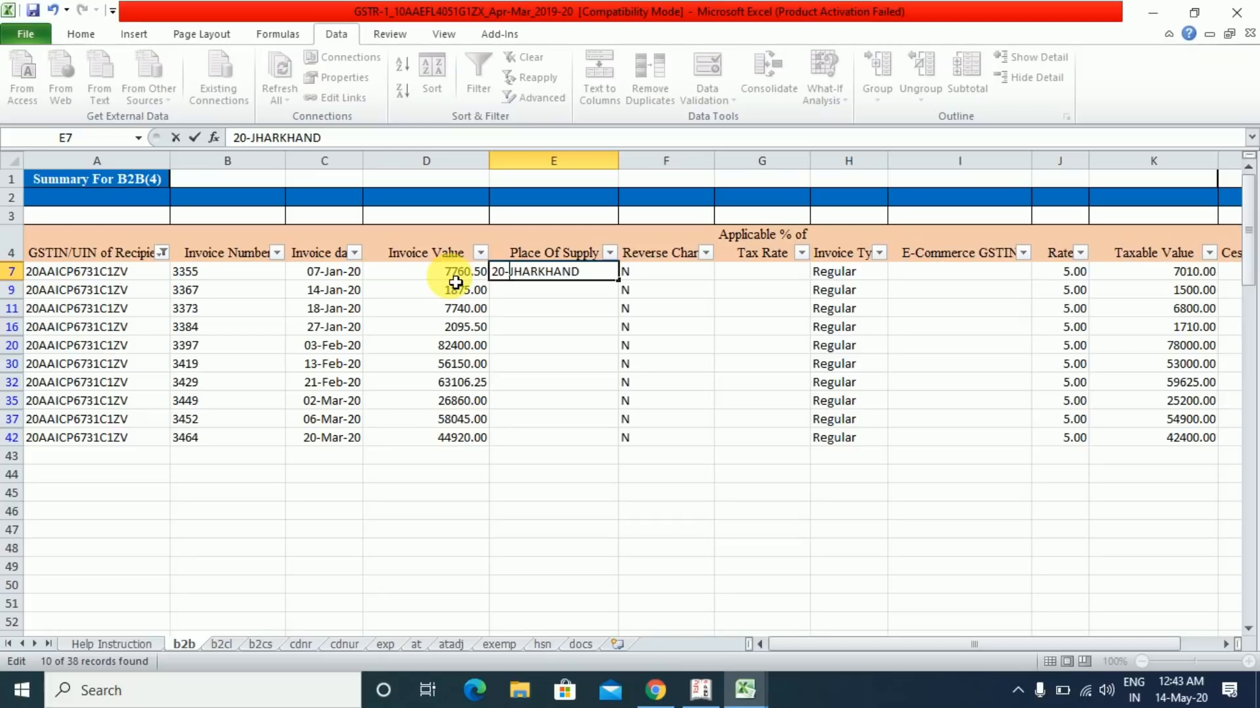
pyautogui.hotkey('ctrl', 'Return')
# - Copy 20-JHARKHAND from E7 into the remaining filtered Place Of Supply cells down to row 42
pyautogui.hotkey('shift', 'Down')
pyautogui.hotkey('shift', 'Down')
pyautogui.hotkey('shift', 'Down')
pyautogui.hotkey('shift', 'Down')
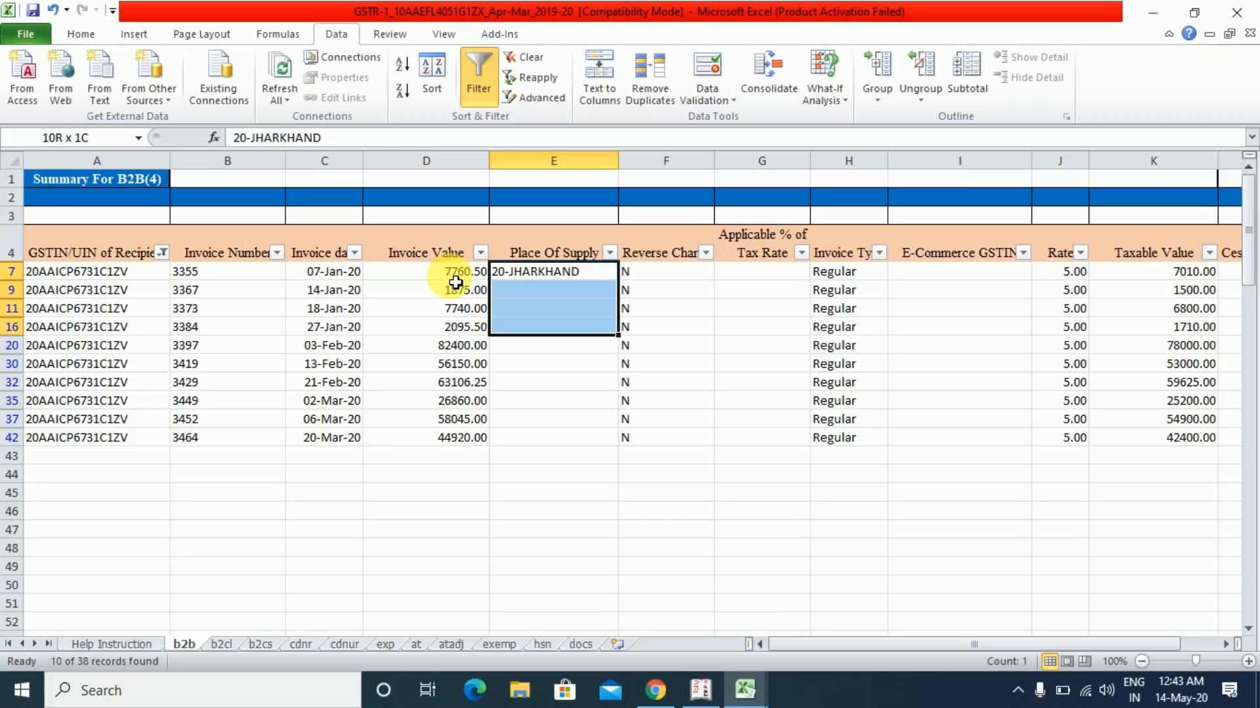
pyautogui.press('Up')
pyautogui.press('Up')
pyautogui.press('Down')
pyautogui.press('Down')
pyautogui.hotkey('ctrl', 'c')
pyautogui.press('Down')
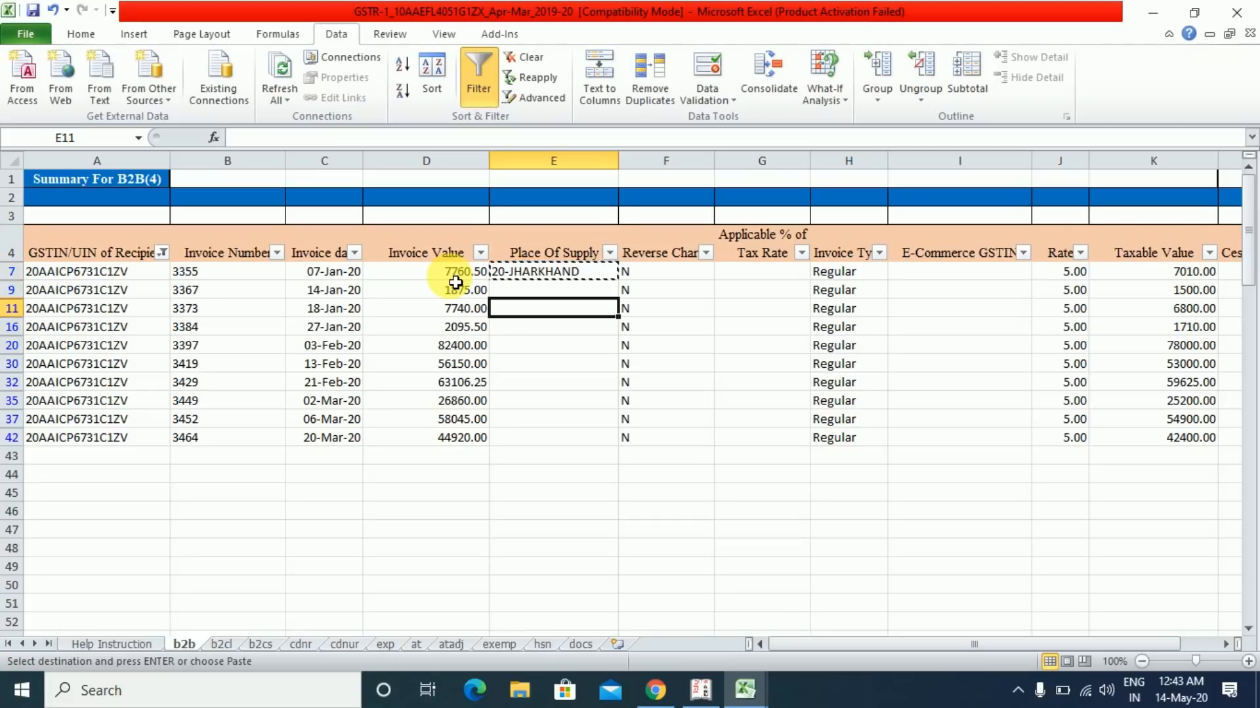
pyautogui.hotkey('shift', 'Down')
pyautogui.hotkey('shift', 'Down')
pyautogui.hotkey('shift', 'Down')
pyautogui.hotkey('shift', 'Down')
pyautogui.hotkey('shift', 'Down')
pyautogui.hotkey('shift', 'Down')
pyautogui.hotkey('shift', 'Down')
pyautogui.hotkey('shift', 'Down')
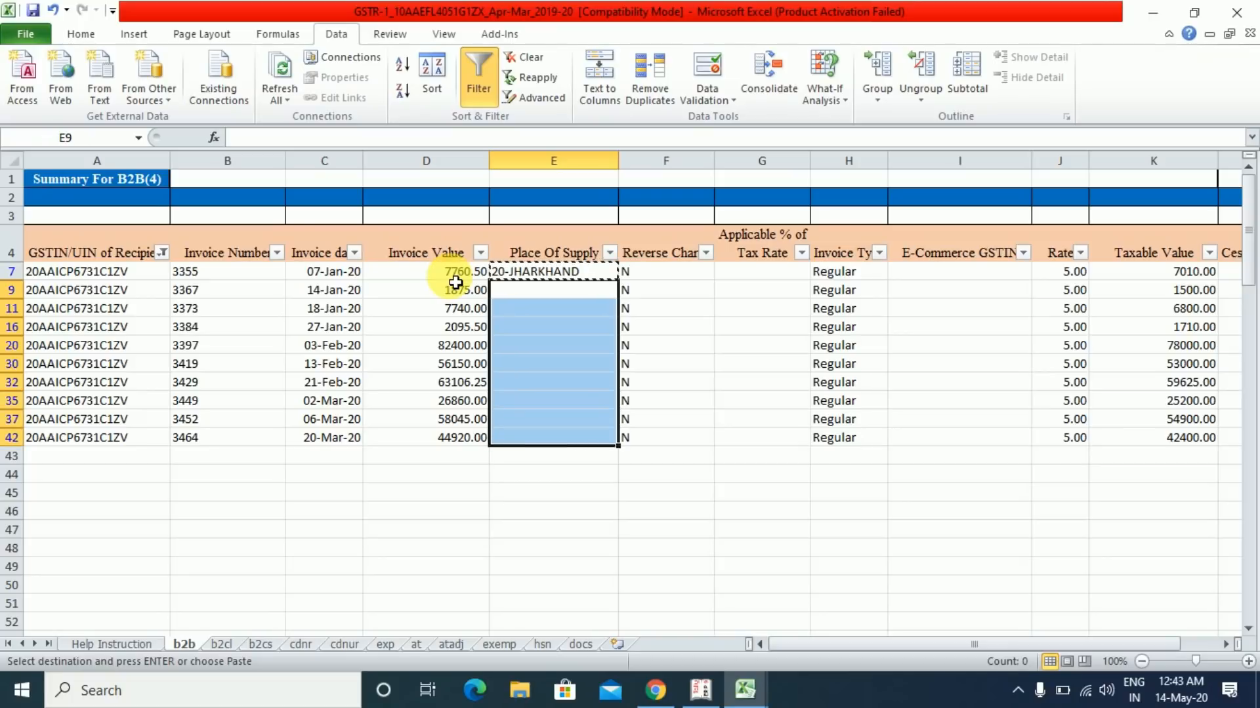
pyautogui.hotkey('ctrl', 'v')
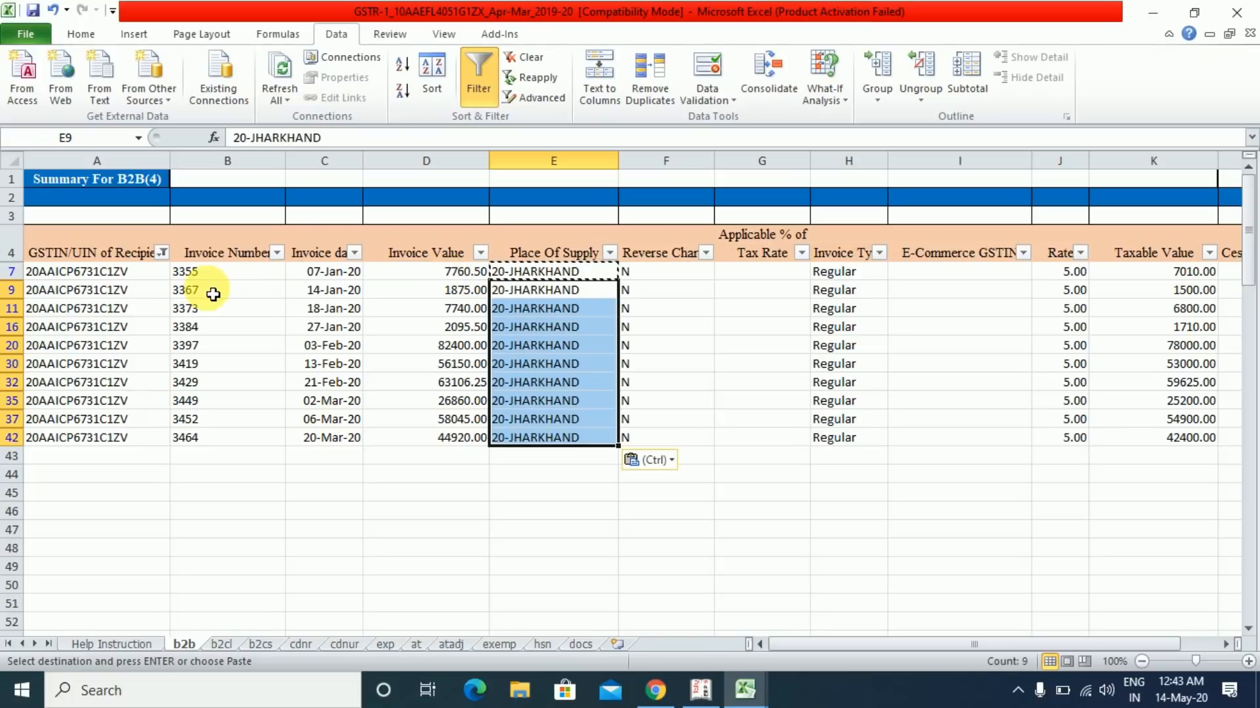
# - Remove the filter to show all invoices and check Place Of Supply in rows 8 and 11
pyautogui.click(481, 69)
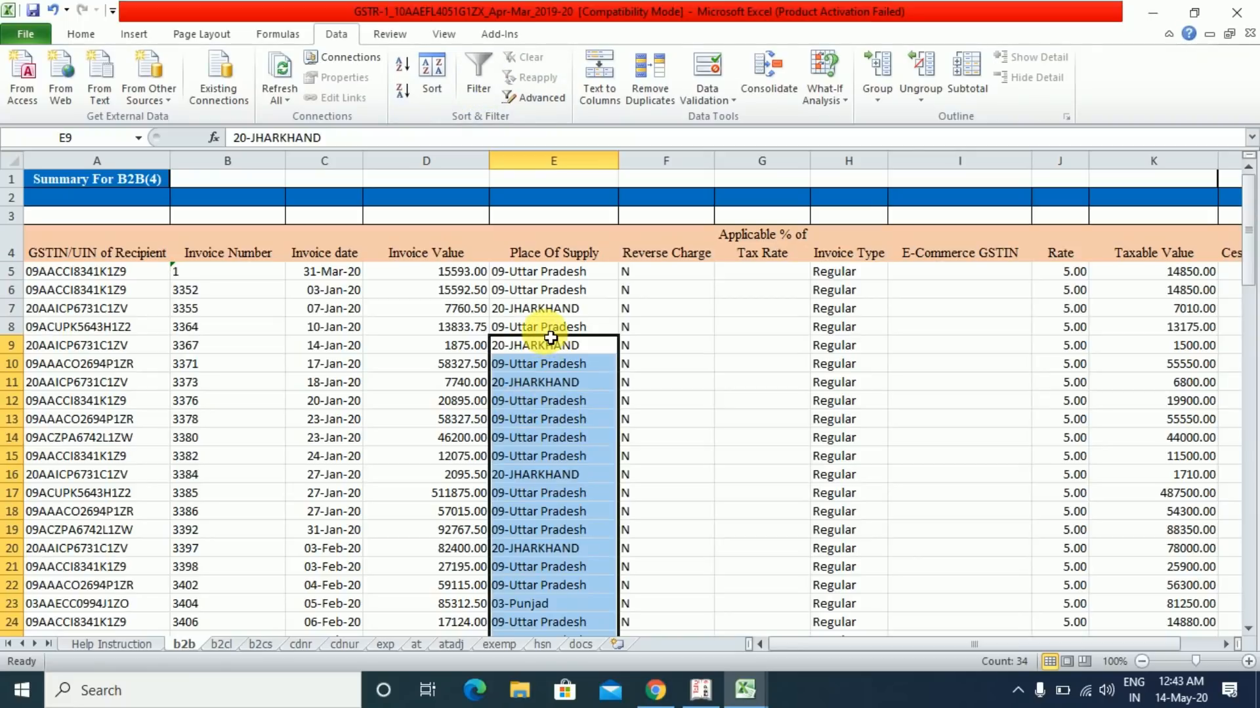
pyautogui.click(533, 328)
pyautogui.click(548, 383)
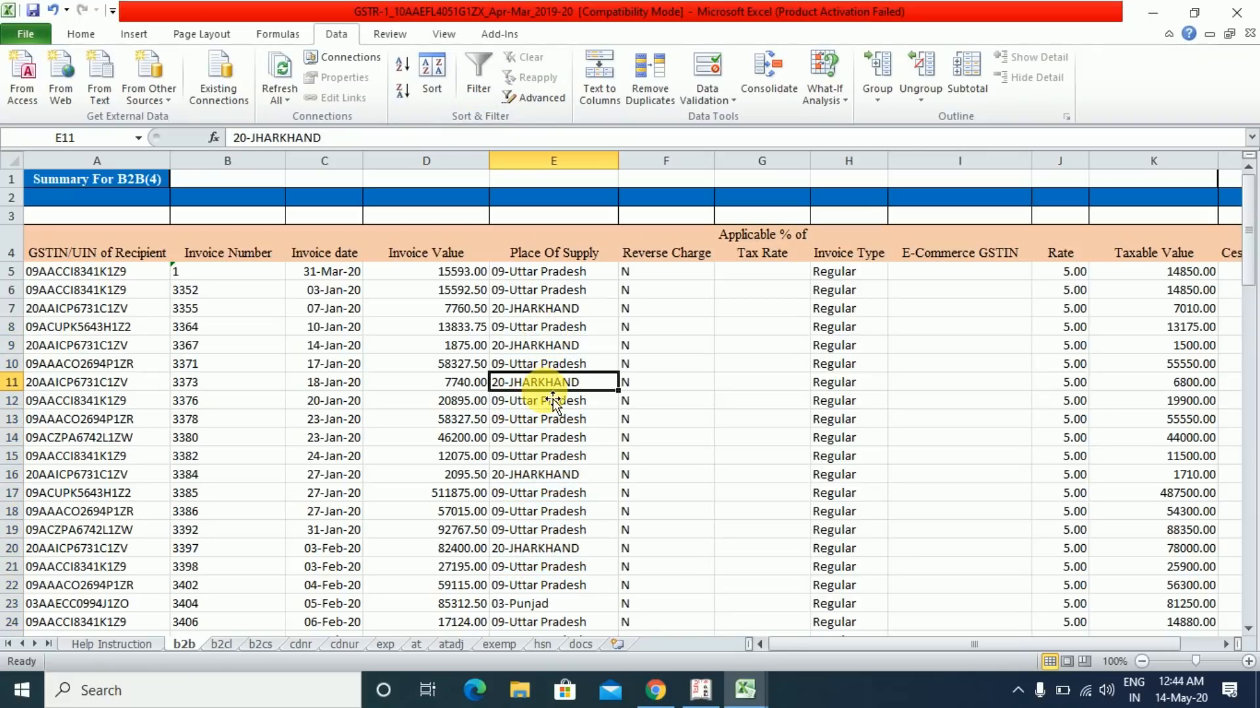
# - Save the GSTR-1 workbook, keeping its Excel 97-2003 format
pyautogui.press('Up')
pyautogui.press('Up')
pyautogui.press('Up')
pyautogui.press('Up')
pyautogui.press('Up')
pyautogui.press('Up')
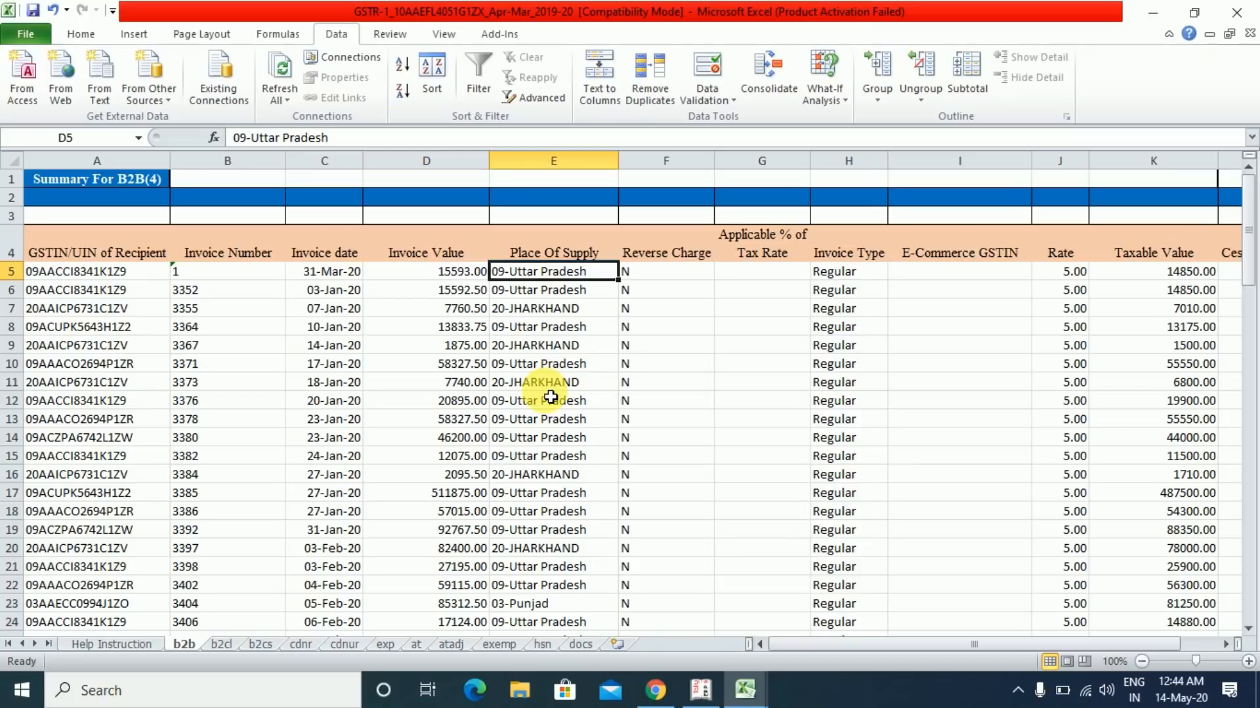
pyautogui.press('Home')
pyautogui.hotkey('ctrl', 's')
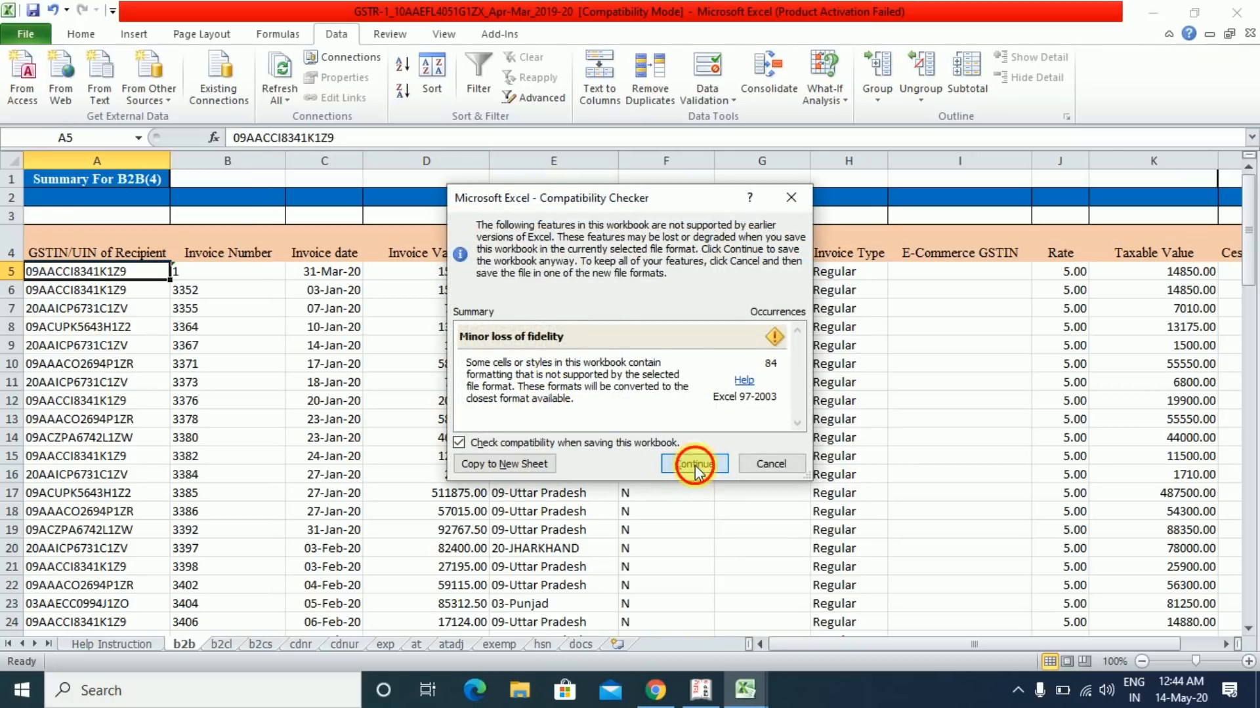
pyautogui.click(694, 464)
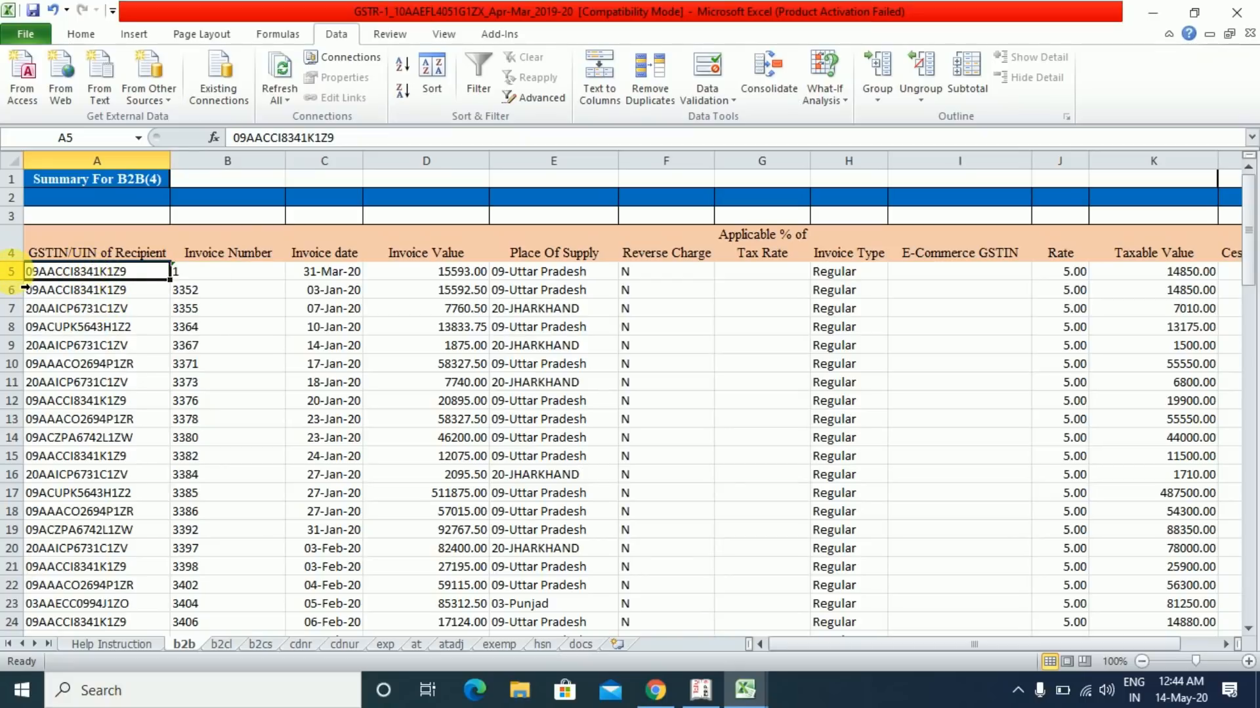
# - Delete row 5 for invoice No. 1 and confirm the GSTIN column counts 37 invoices
pyautogui.rightClick(10, 270)
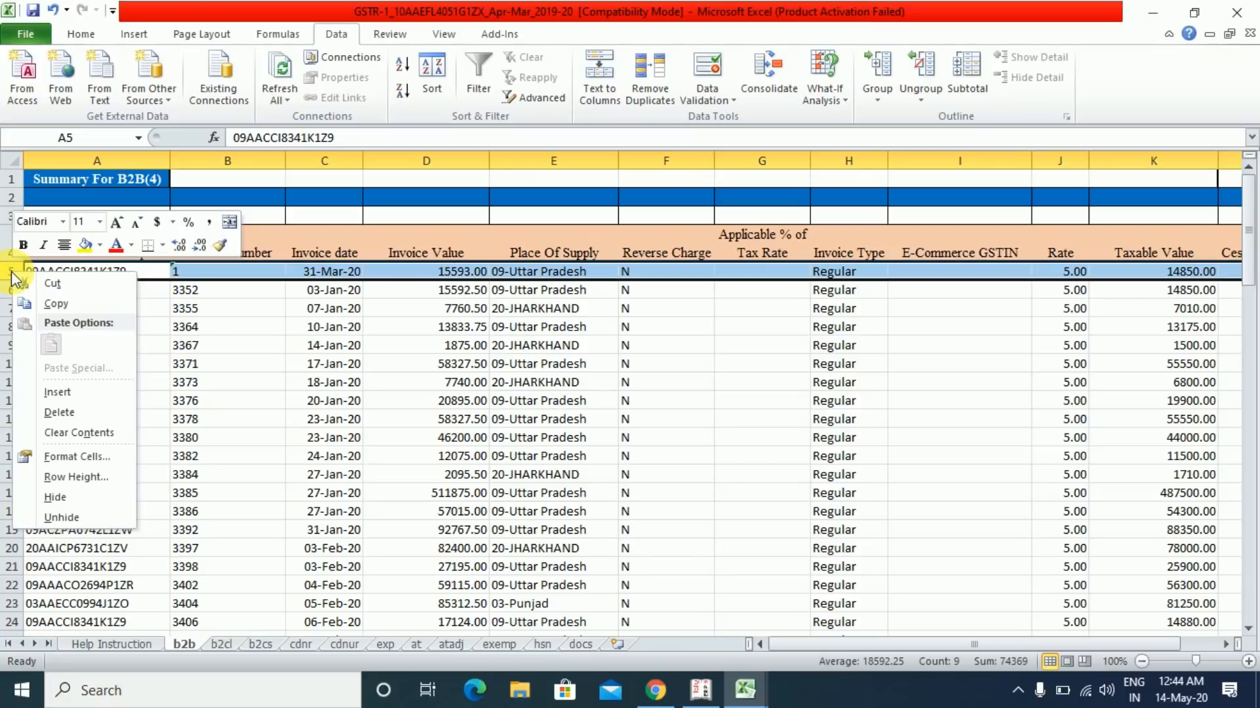
pyautogui.click(58, 413)
pyautogui.press('Down')
pyautogui.press('Down')
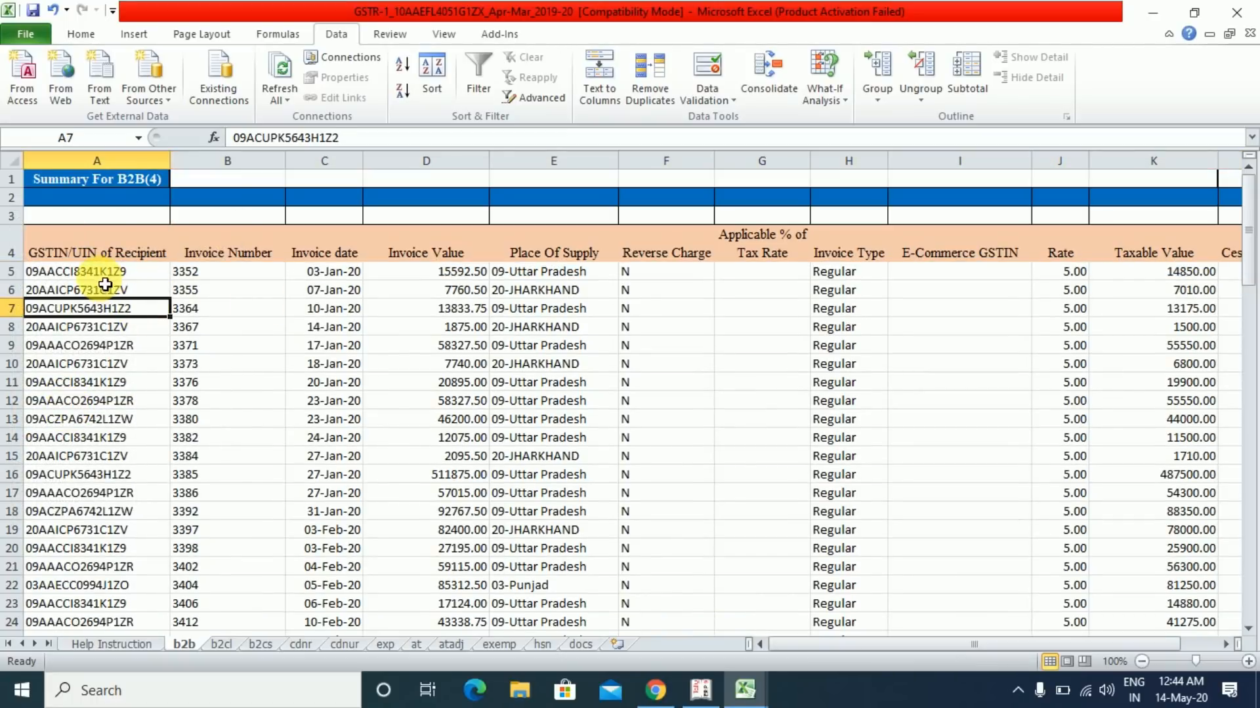
pyautogui.click(105, 278)
pyautogui.hotkey('ctrl', 'shift', 'Down')
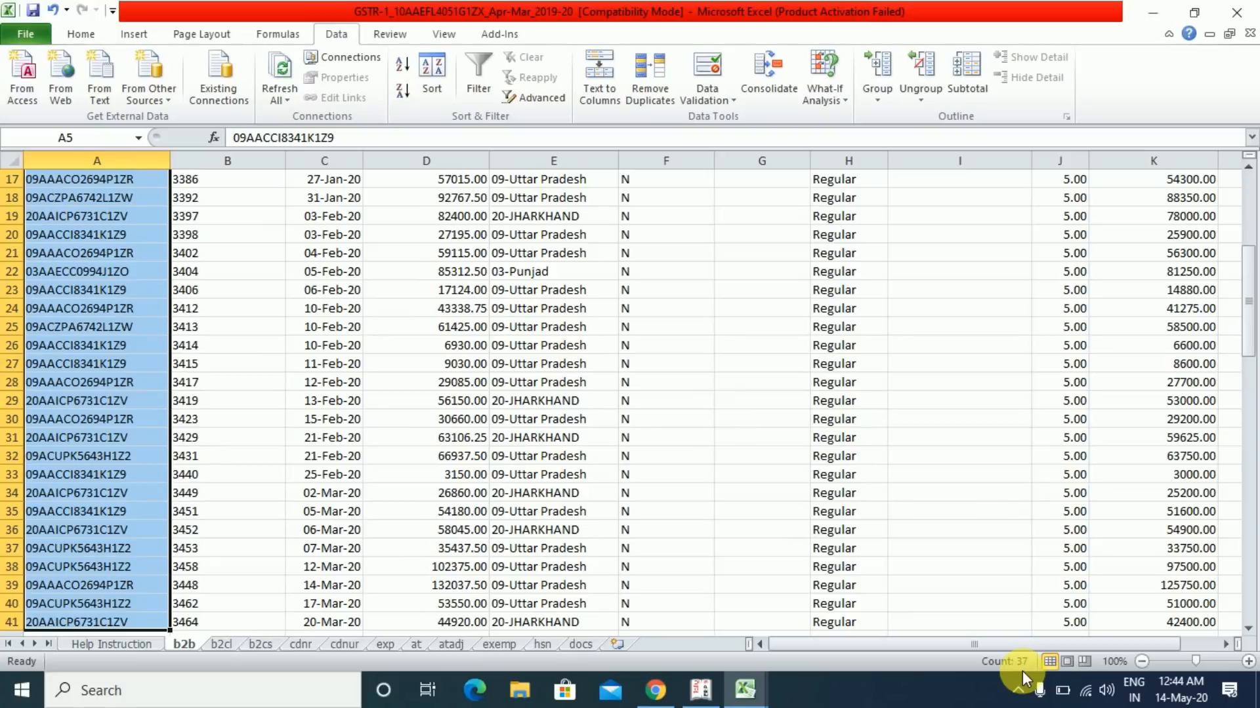
pyautogui.hotkey('alt', 'Tab')
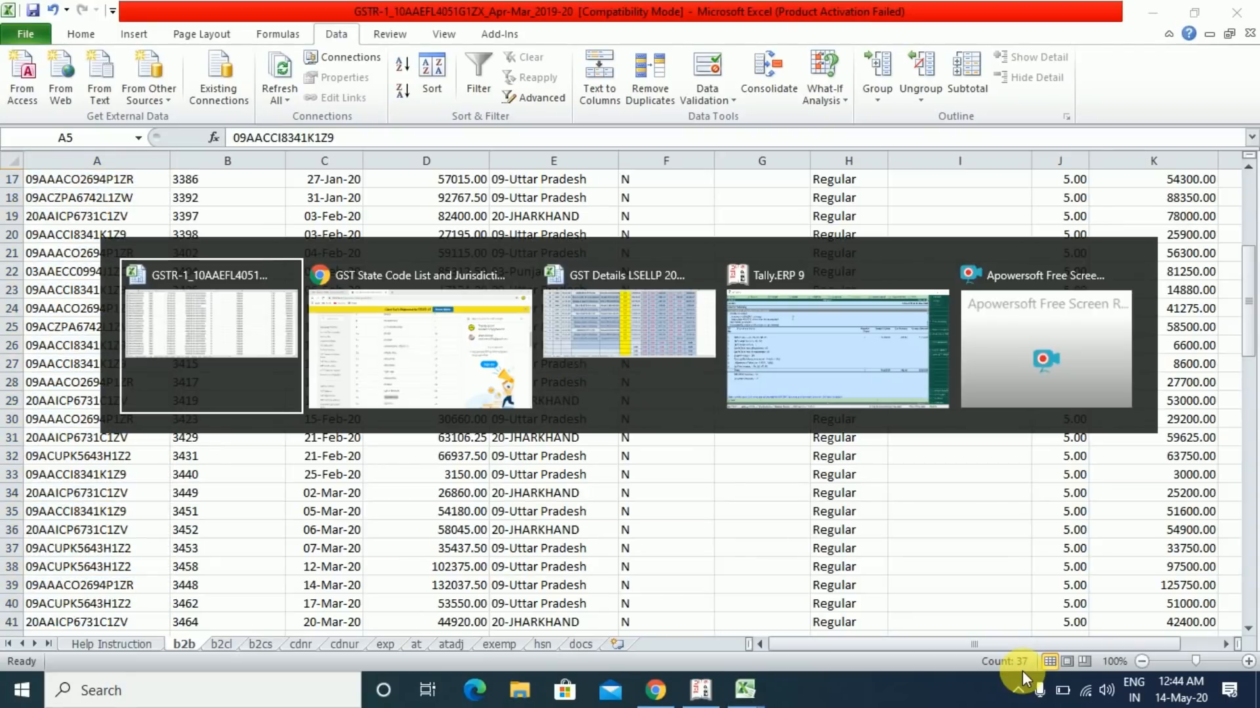
# - Count the 37 sales party names in the GST Details sales workbook, then return to GSTR-1
pyautogui.hotkey('alt', 'Tab')
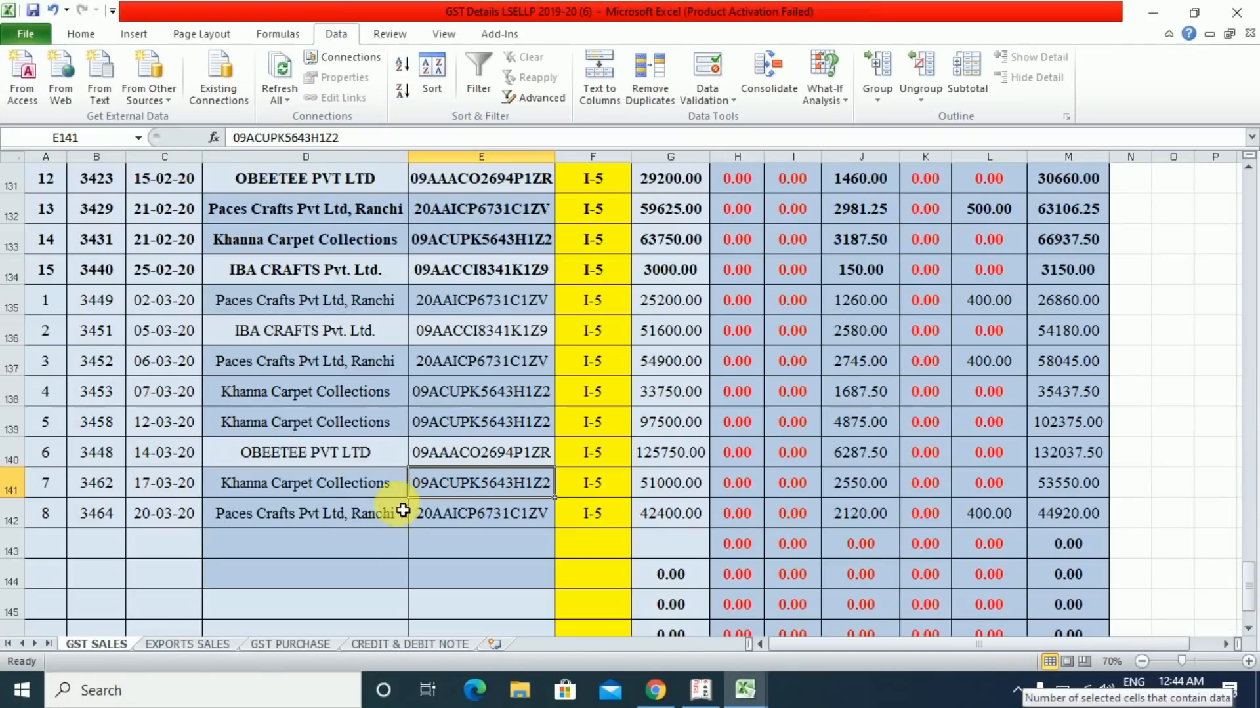
pyautogui.click(345, 511)
pyautogui.hotkey('ctrl', 'shift', 'Up')
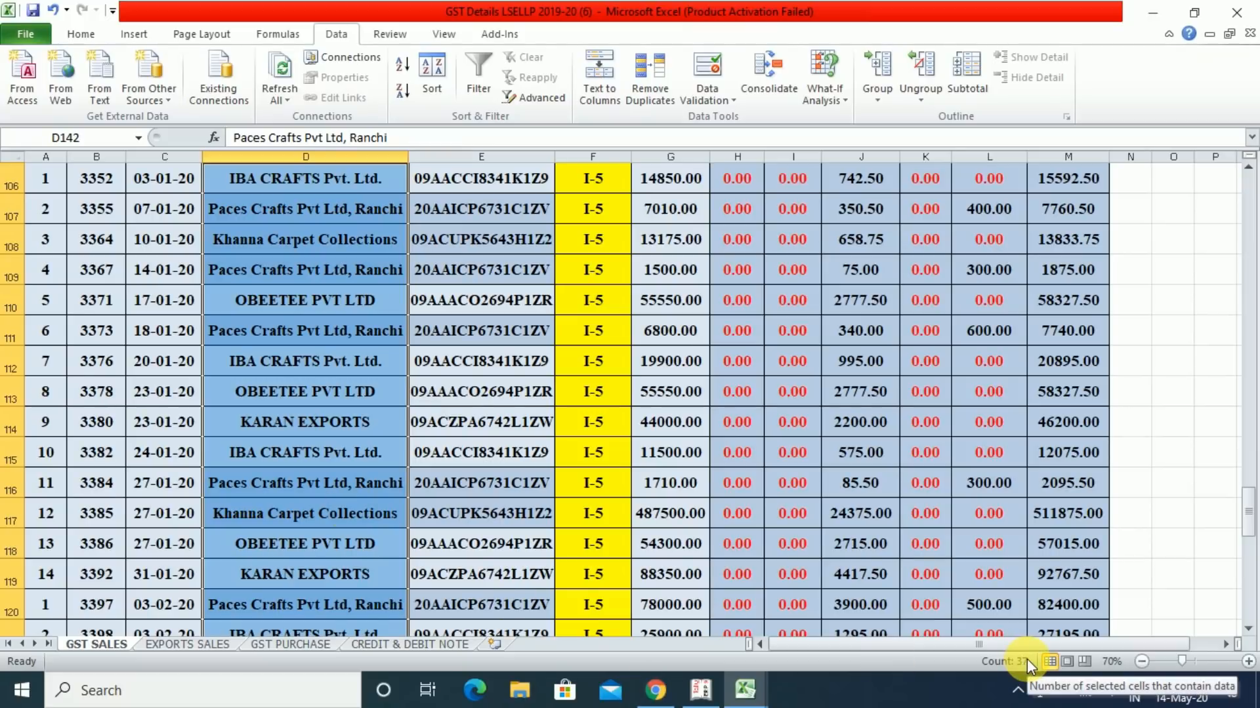
pyautogui.hotkey('alt', 'Tab')
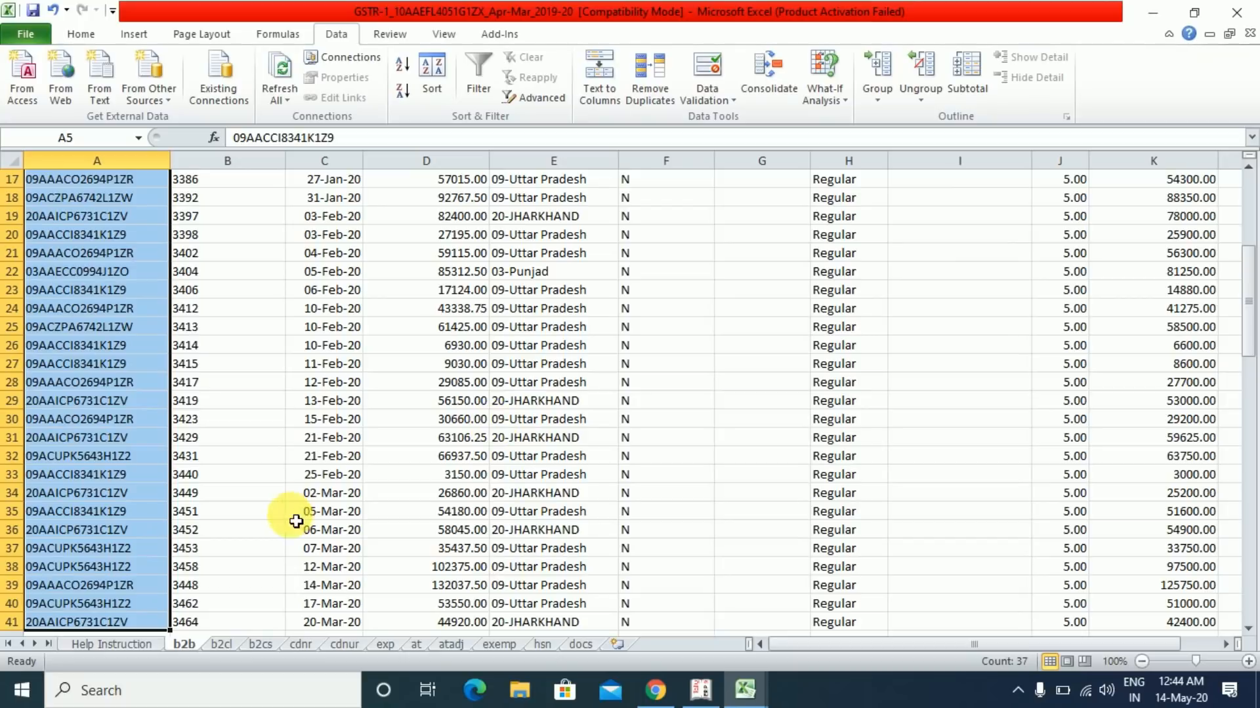
# - Review the b2cl and b2cs sheets, return to b2b, and close the GSTR-1 workbook
pyautogui.click(221, 644)
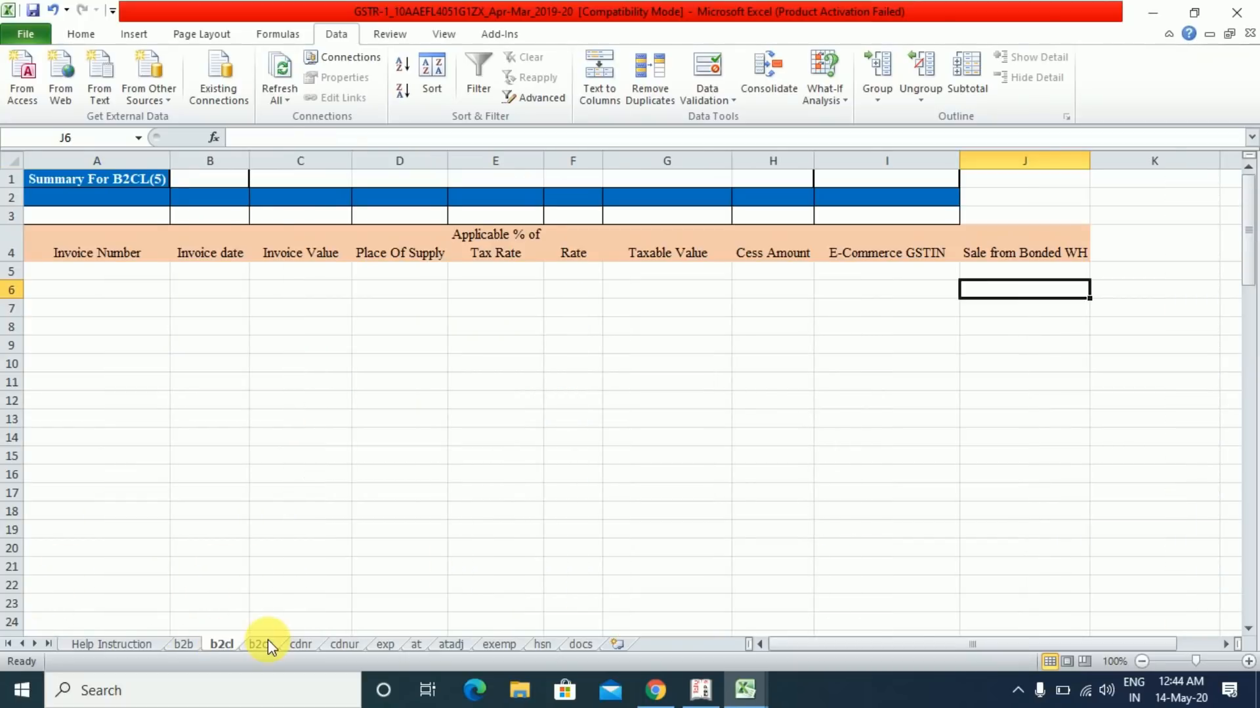
pyautogui.click(262, 645)
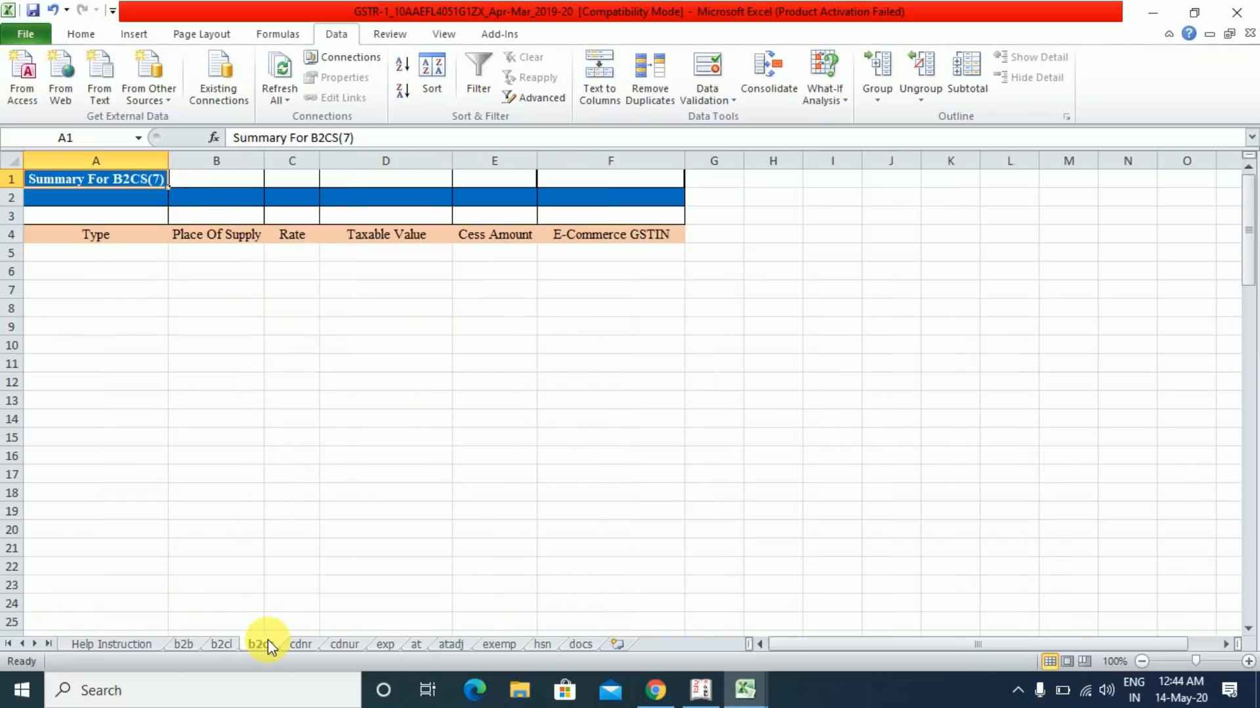
pyautogui.hotkey('ctrl', 'pageup')
pyautogui.hotkey('ctrl', 'pageup')
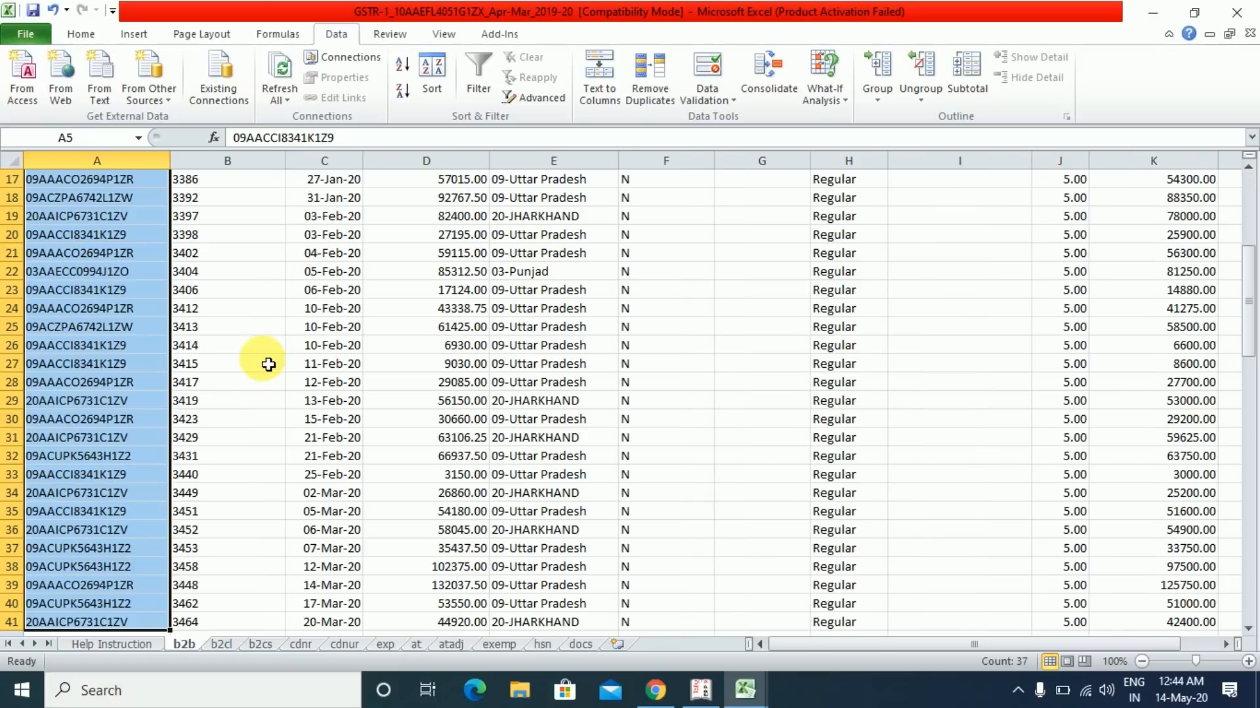
pyautogui.click(269, 364)
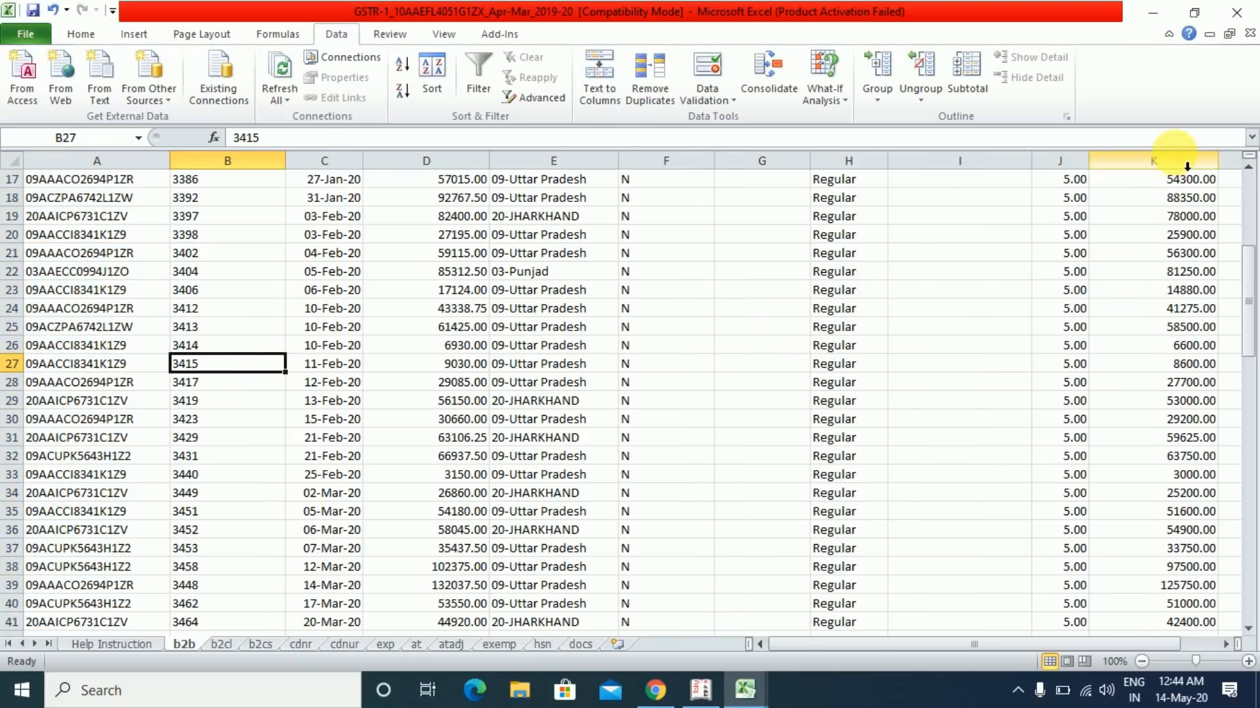
pyautogui.click(1244, 19)
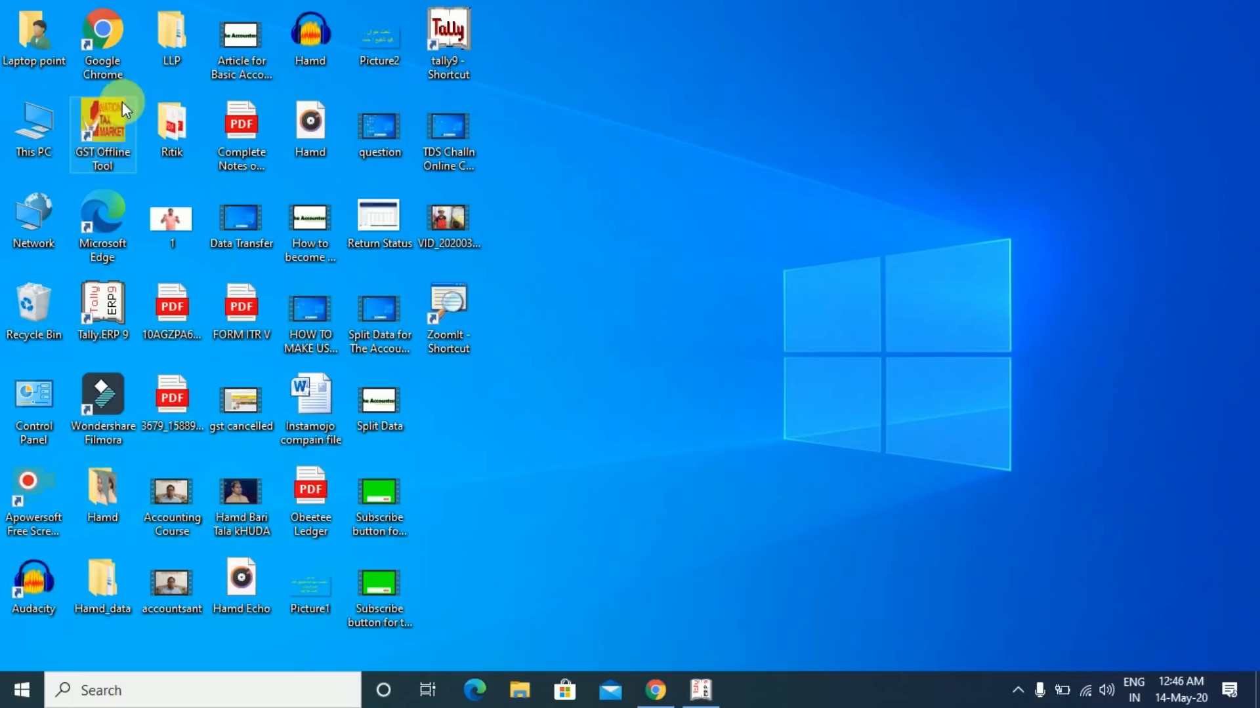
# - Launch GST Offline Tool V2.3.2 from its desktop shortcut
pyautogui.doubleClick(99, 135)
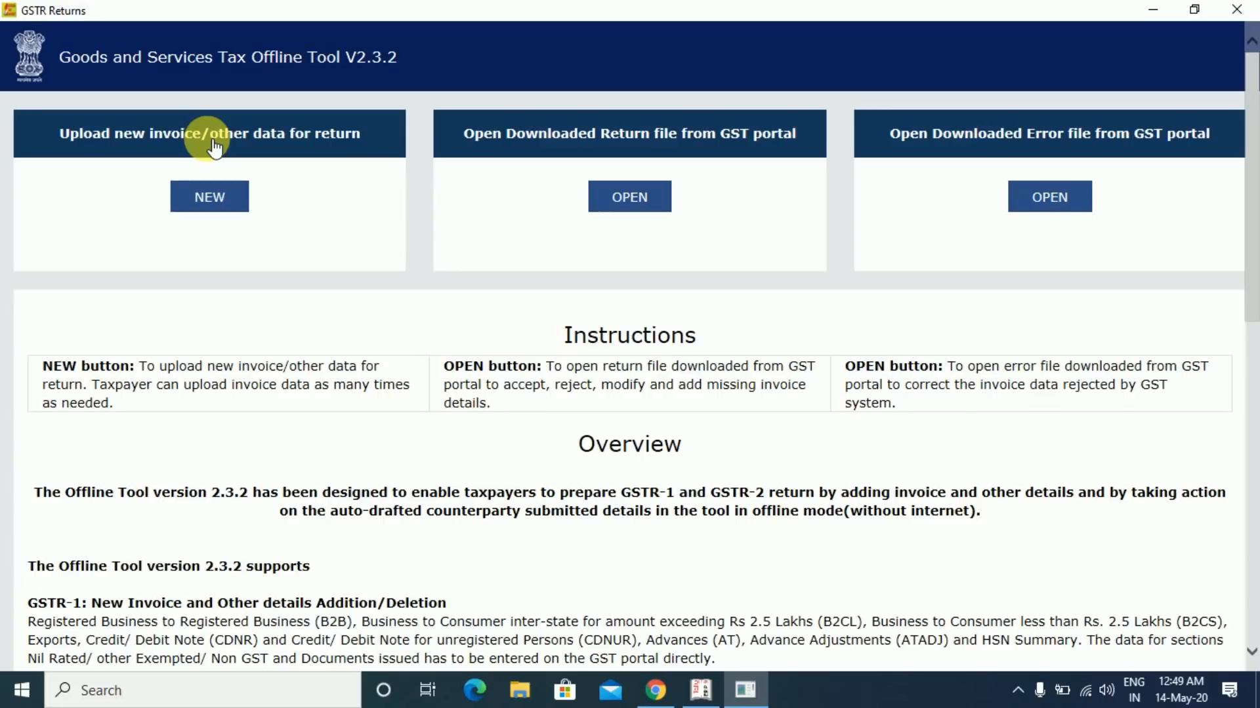
# - Create a new GSTR1 return with the pasted GSTIN, year 2019-20, period March, SEZ No
pyautogui.click(220, 207)
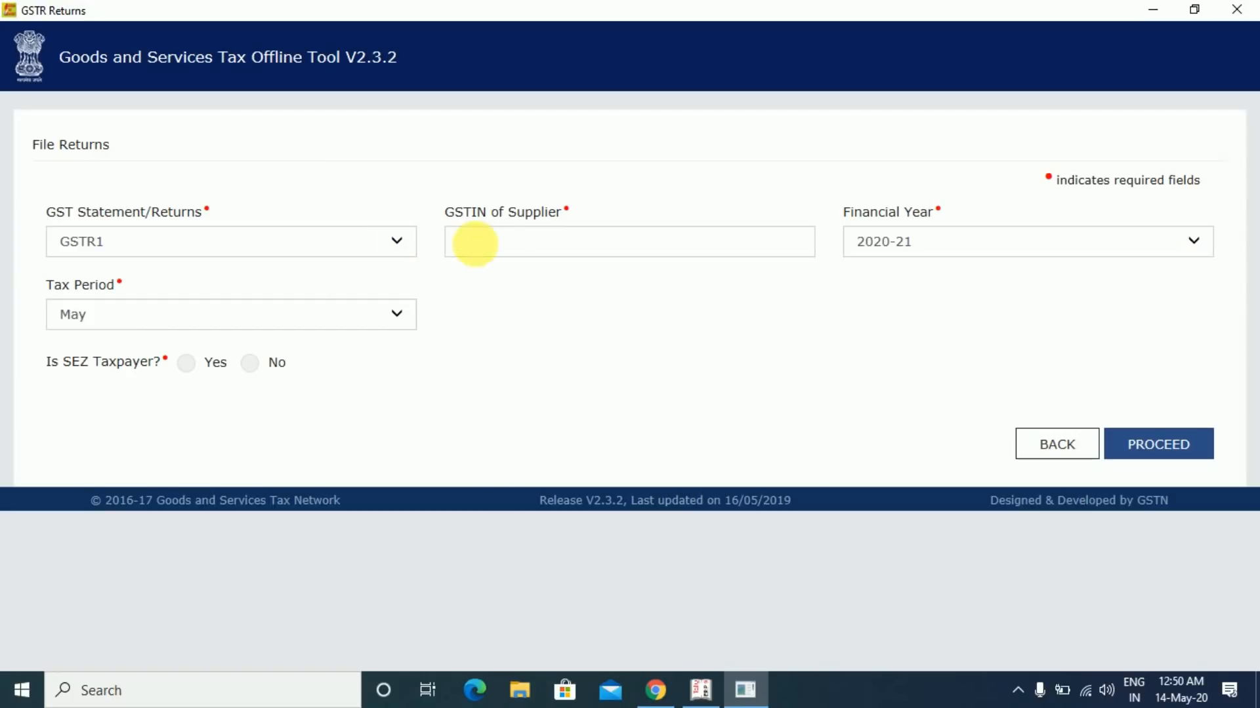
pyautogui.click(517, 252)
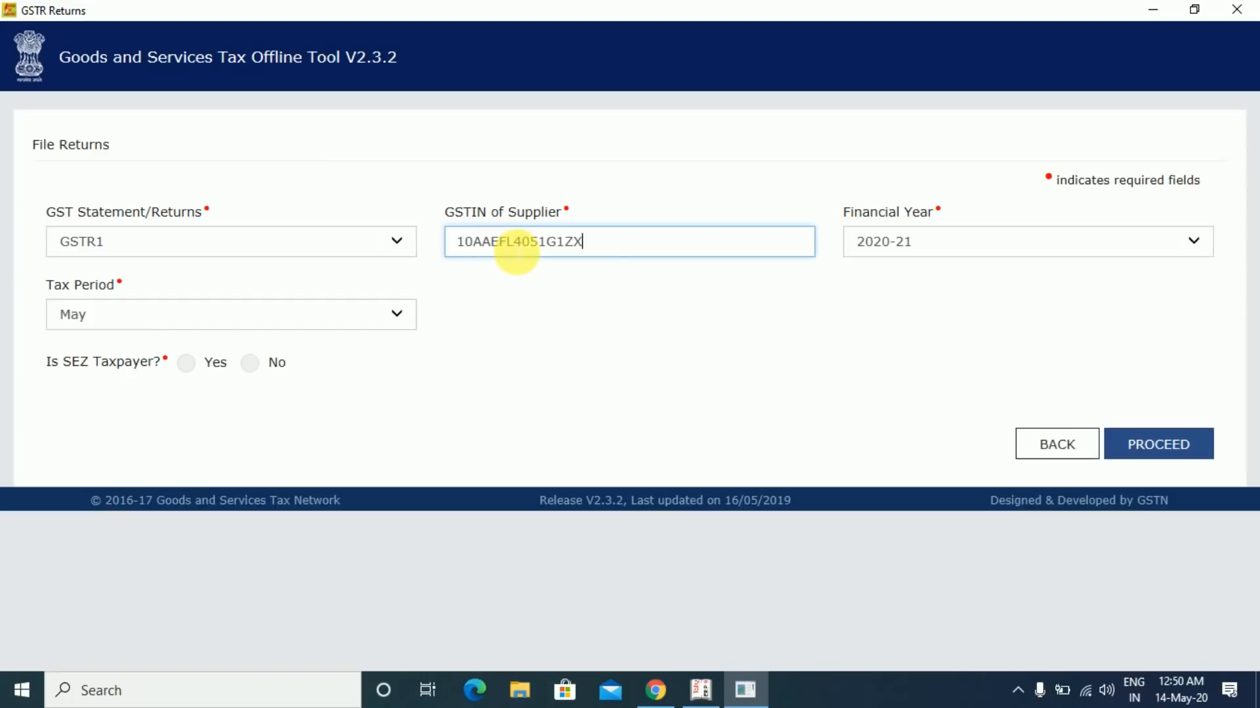
pyautogui.click(927, 237)
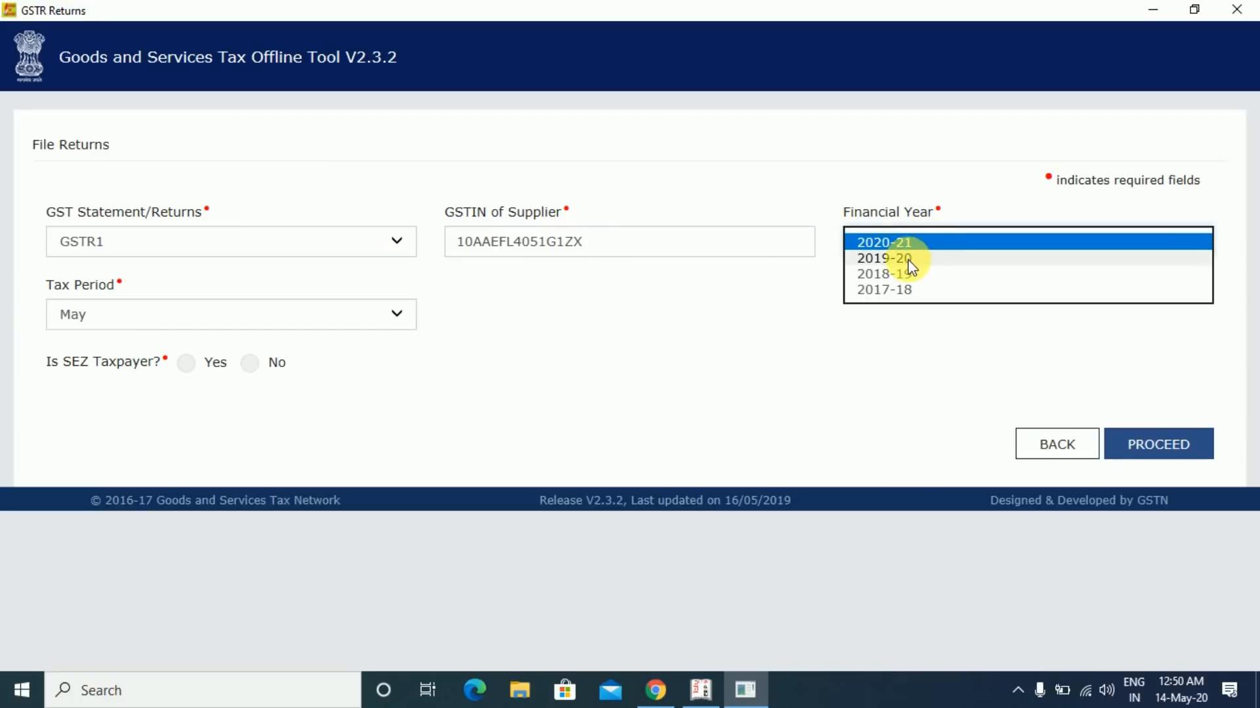
pyautogui.click(909, 262)
pyautogui.click(714, 336)
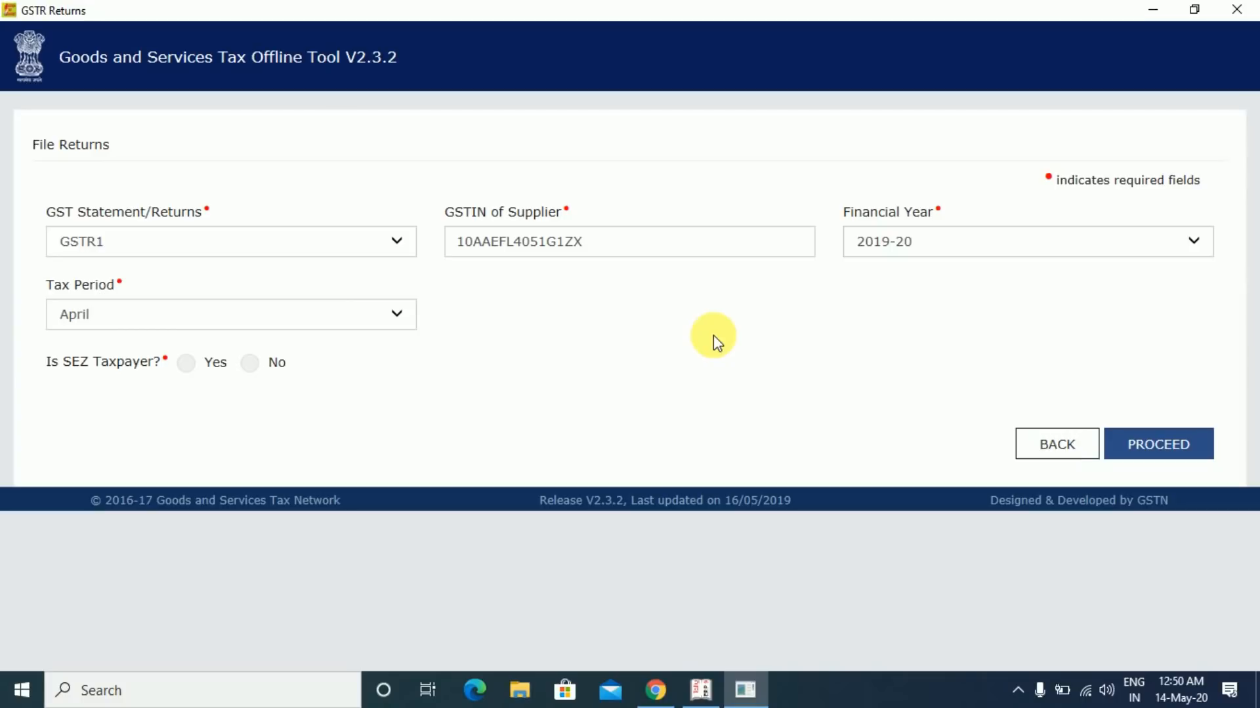
pyautogui.click(396, 318)
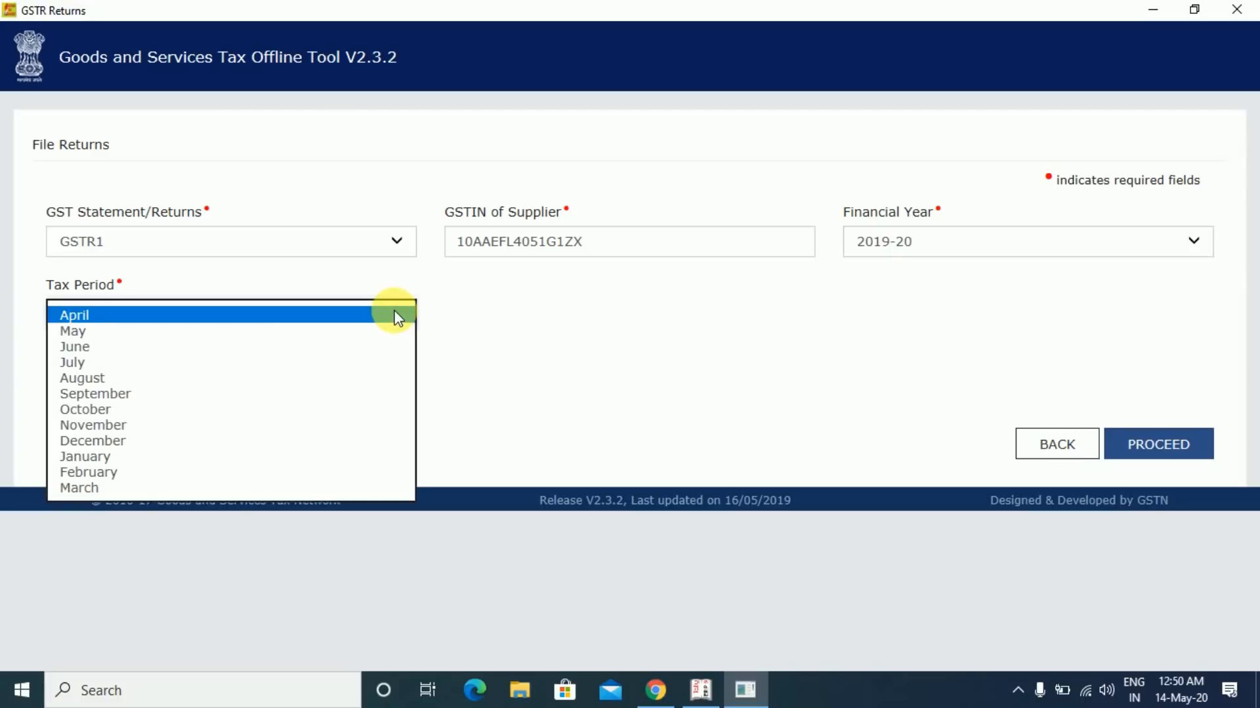
pyautogui.click(116, 488)
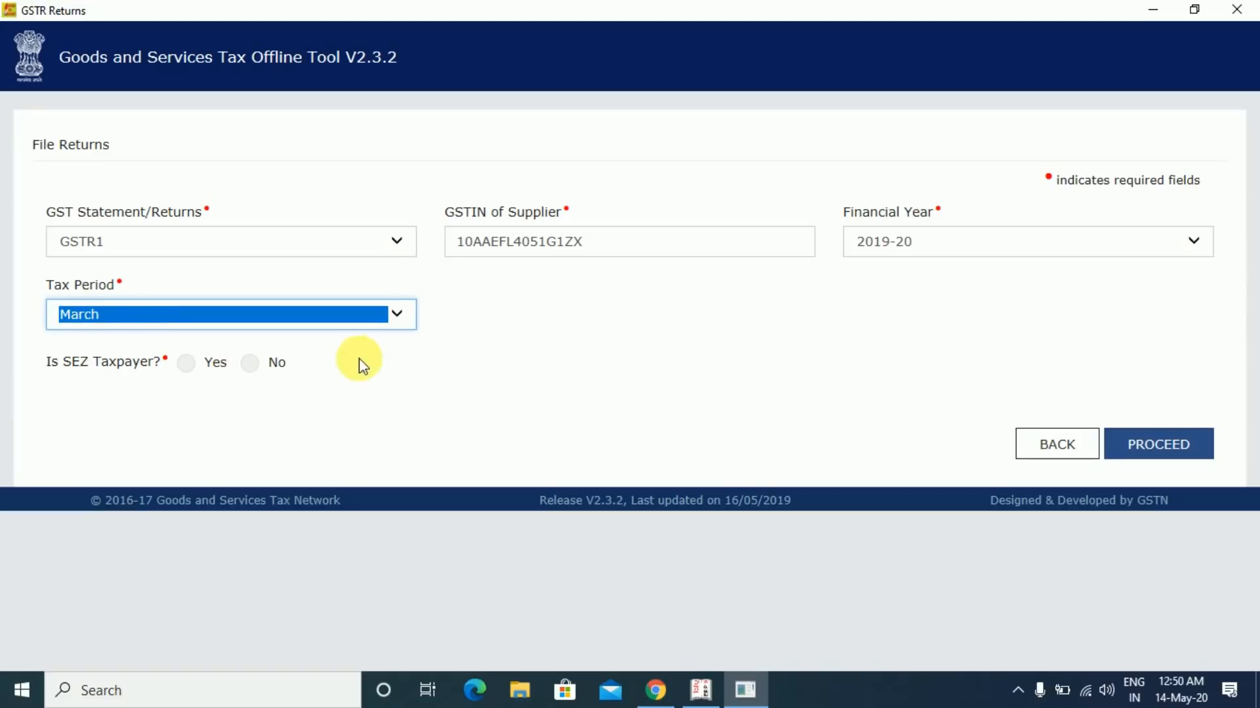
pyautogui.click(260, 369)
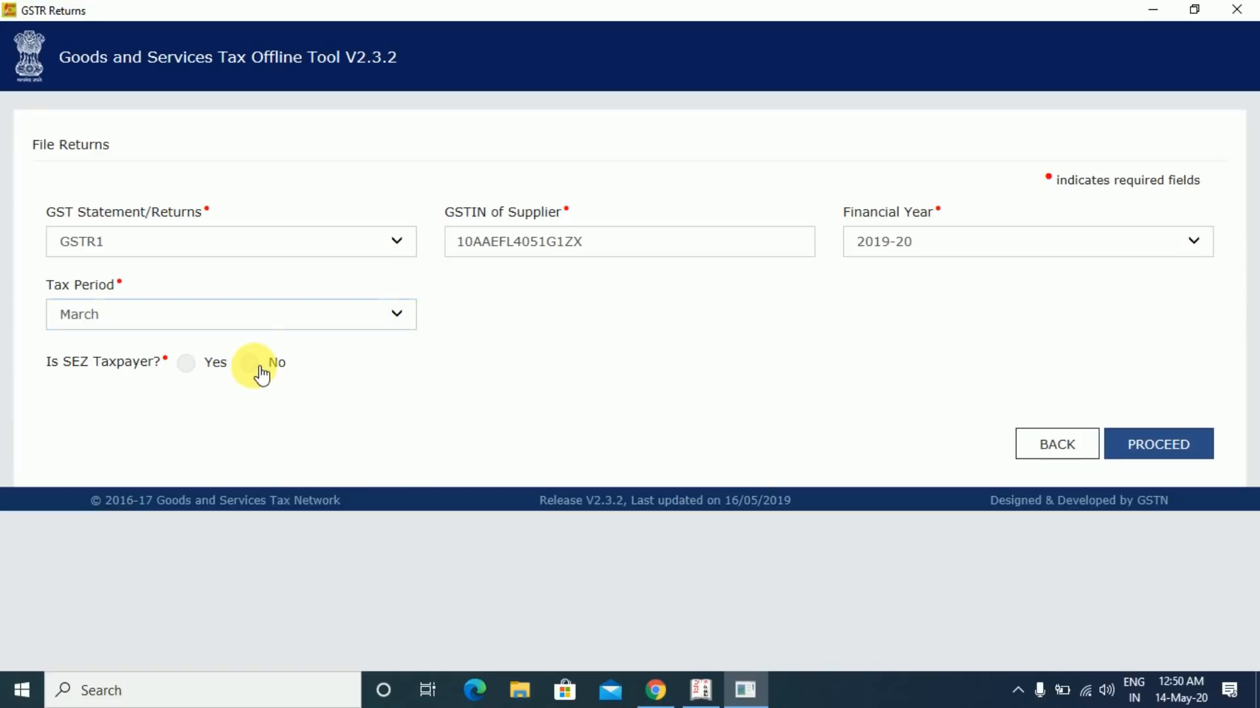
pyautogui.click(1150, 447)
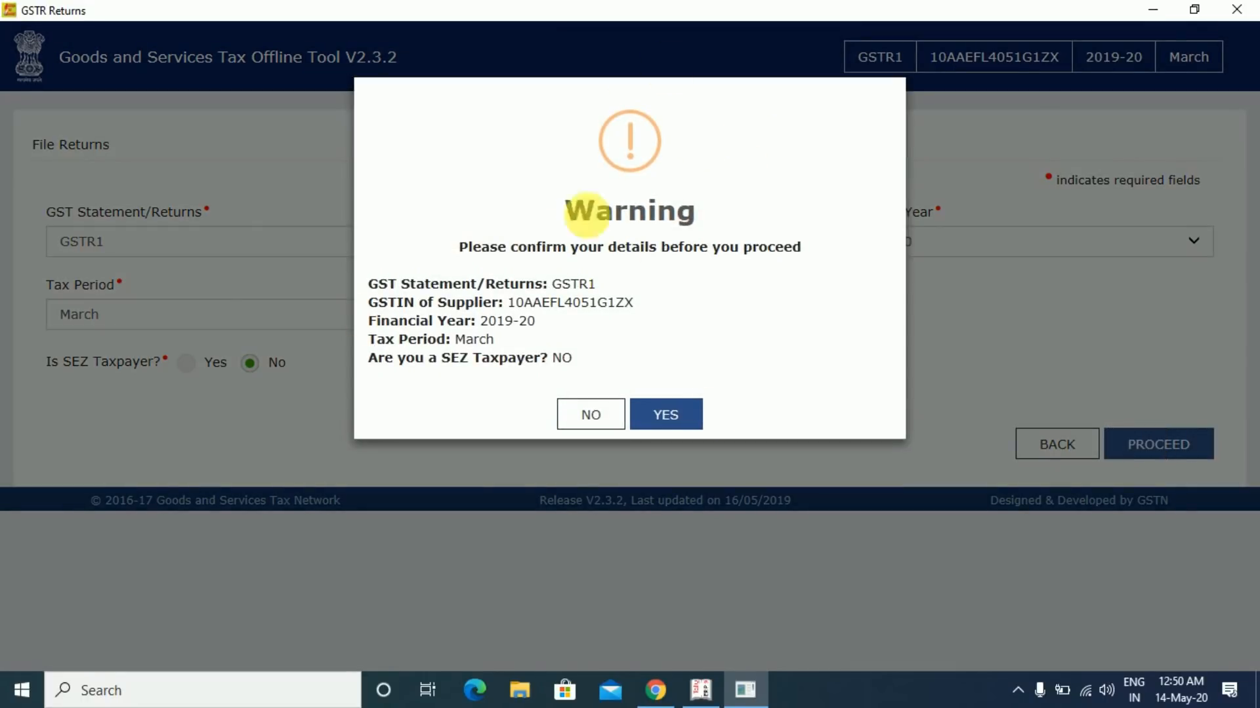
pyautogui.click(665, 416)
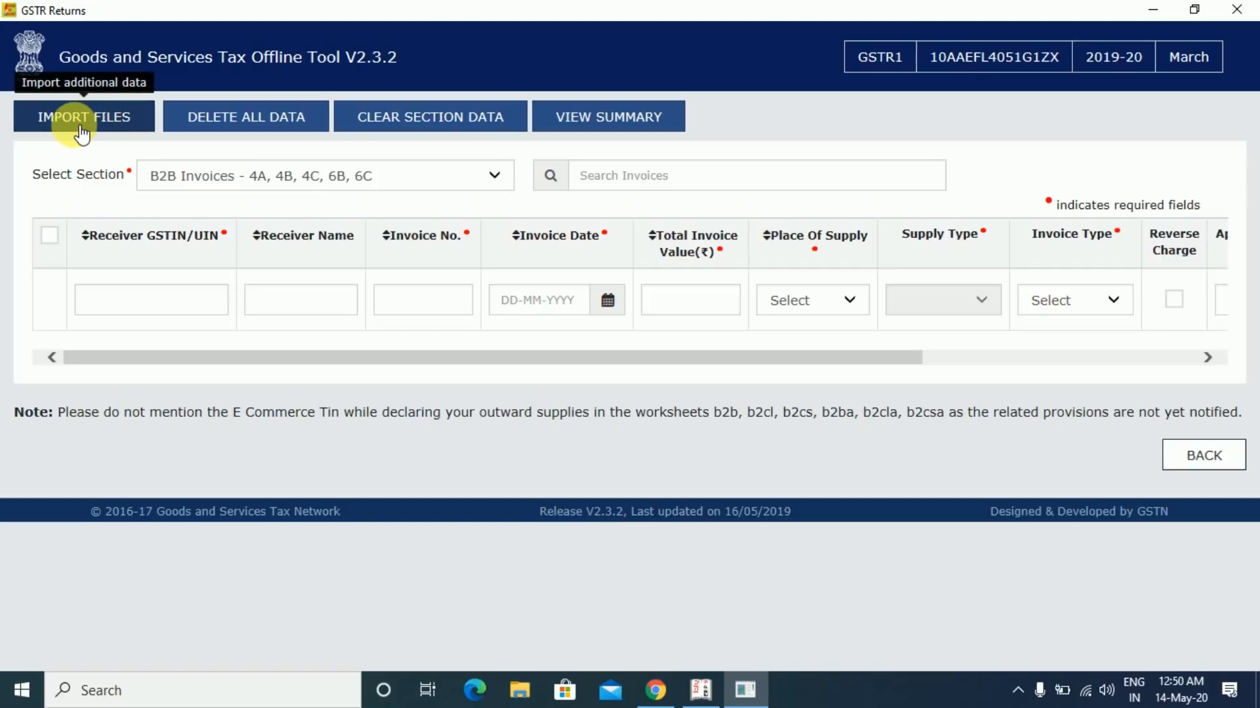
# - Import the GSTR-1 Excel workbook from the Tally.ERP9 folder into all sections and save the data
pyautogui.hotkey('ctrl', '1')
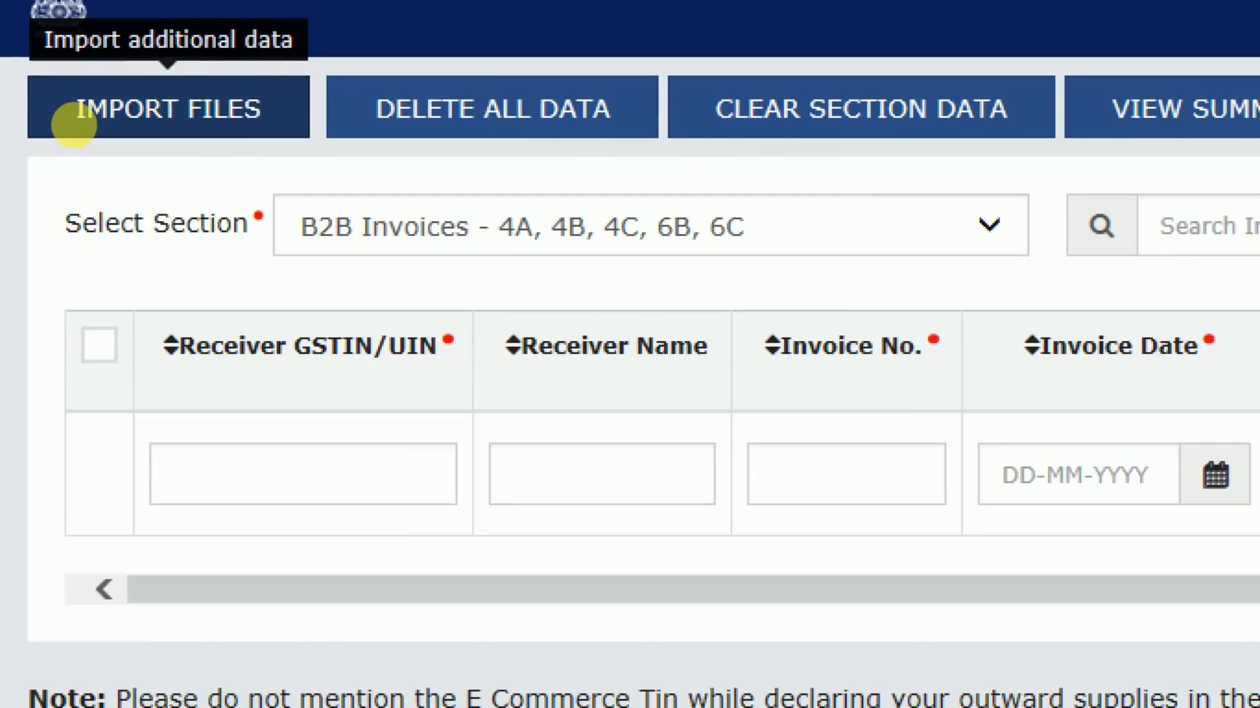
pyautogui.click(74, 125)
pyautogui.press('Escape')
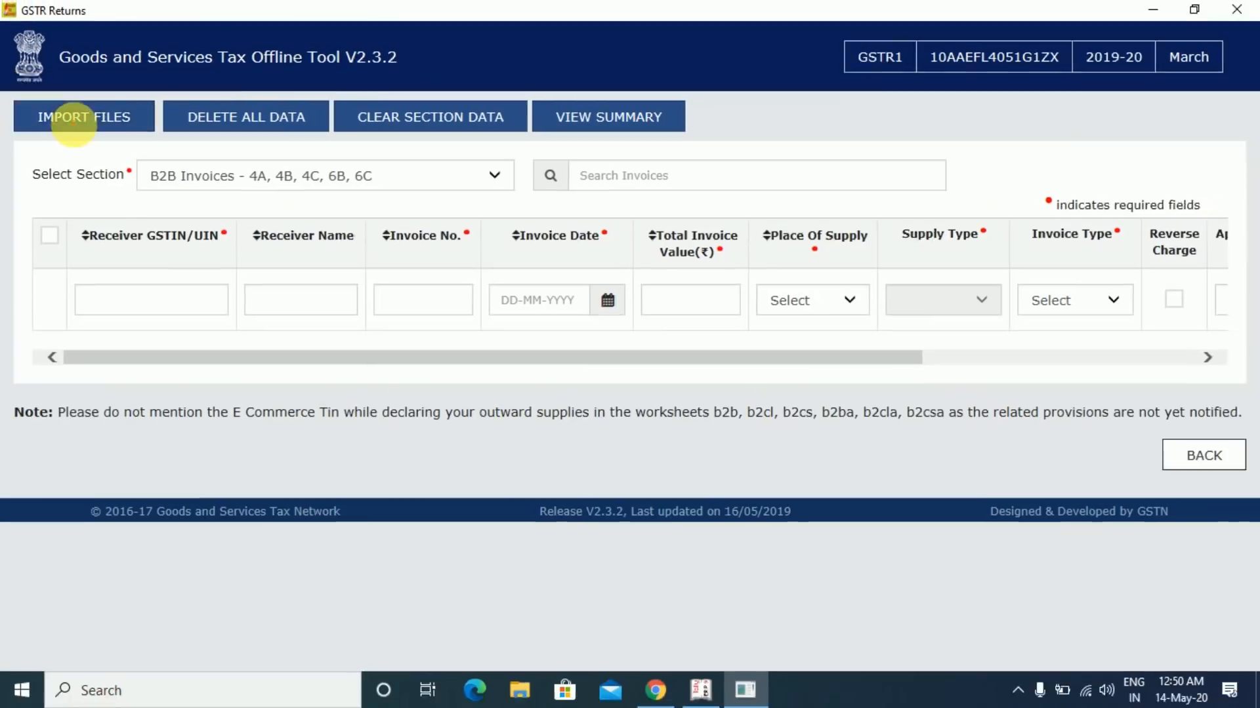
pyautogui.click(78, 120)
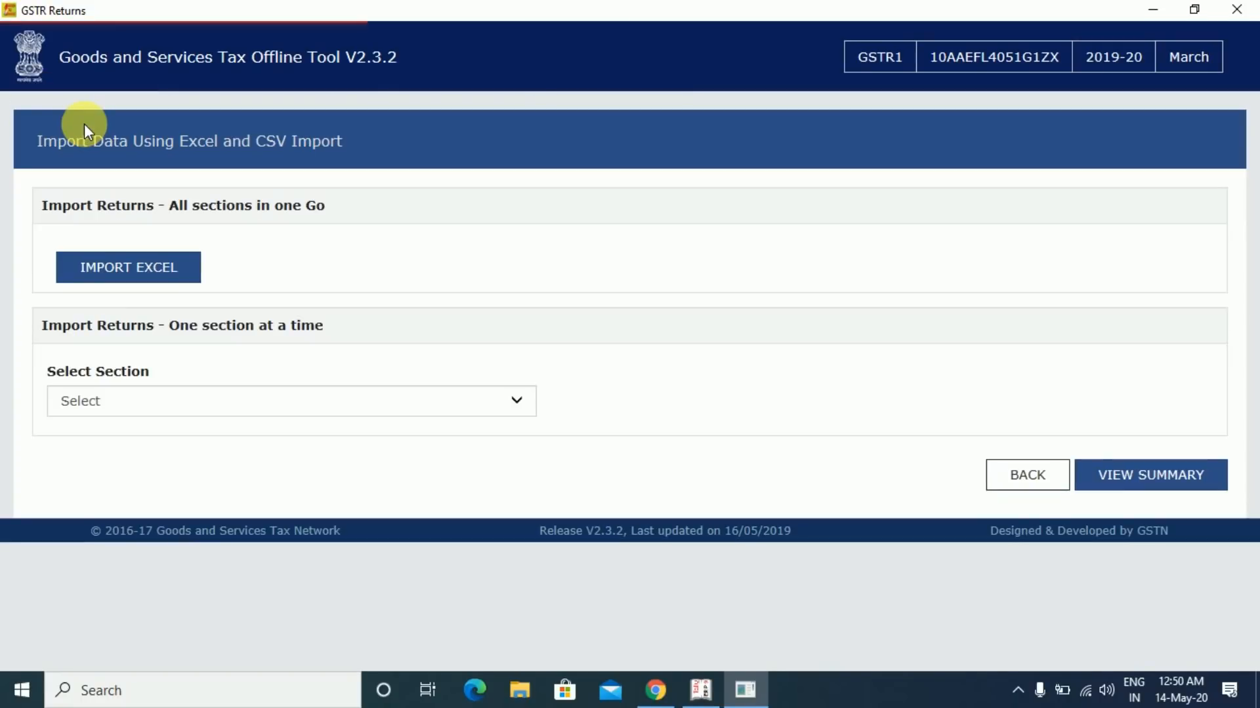
pyautogui.click(135, 273)
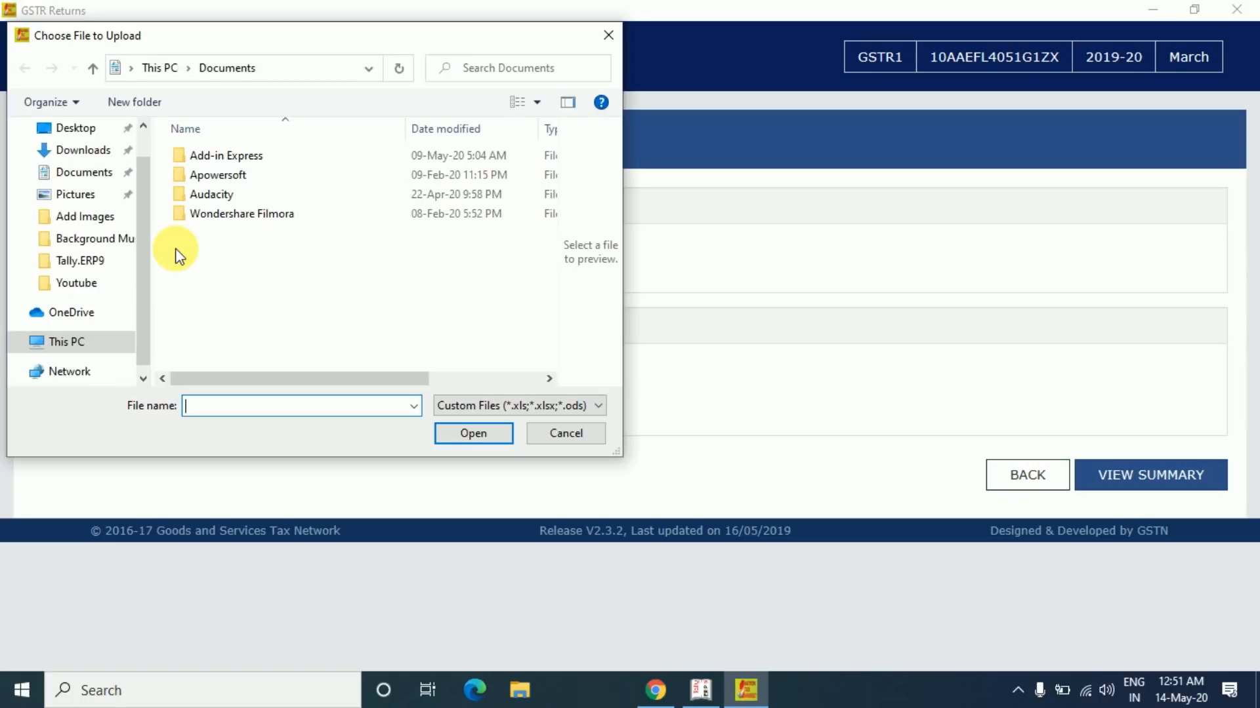
pyautogui.click(128, 257)
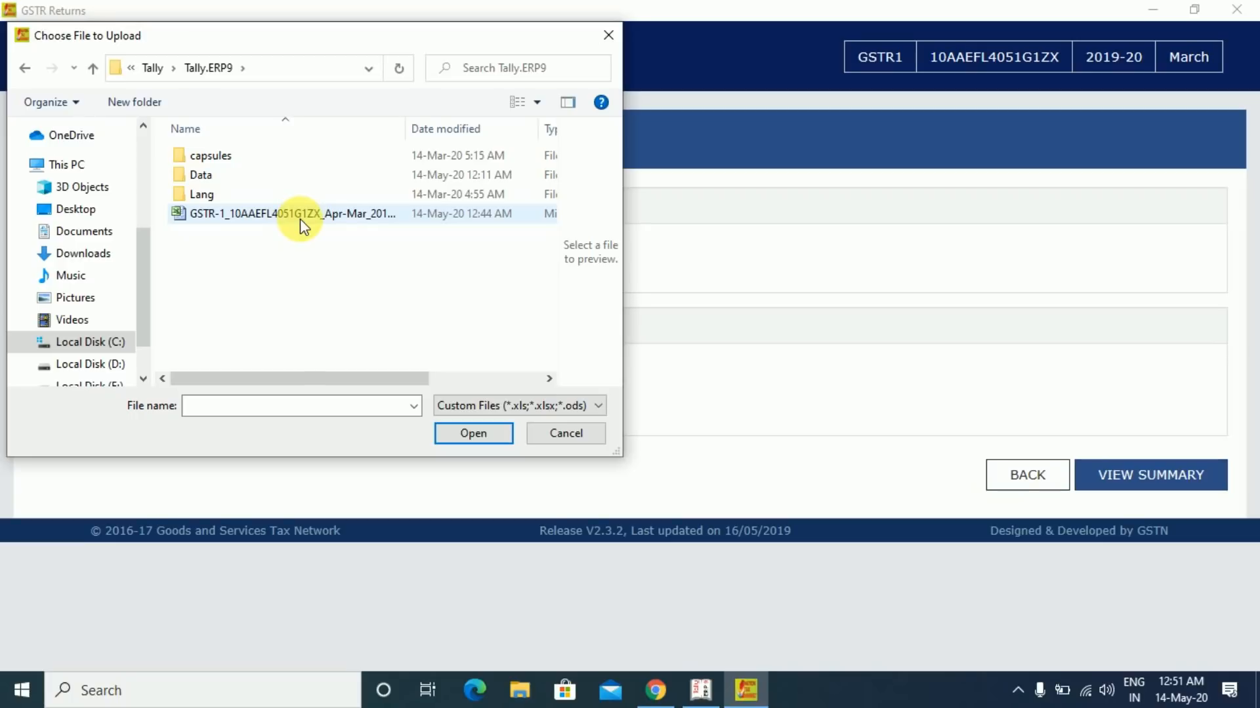
pyautogui.doubleClick(300, 214)
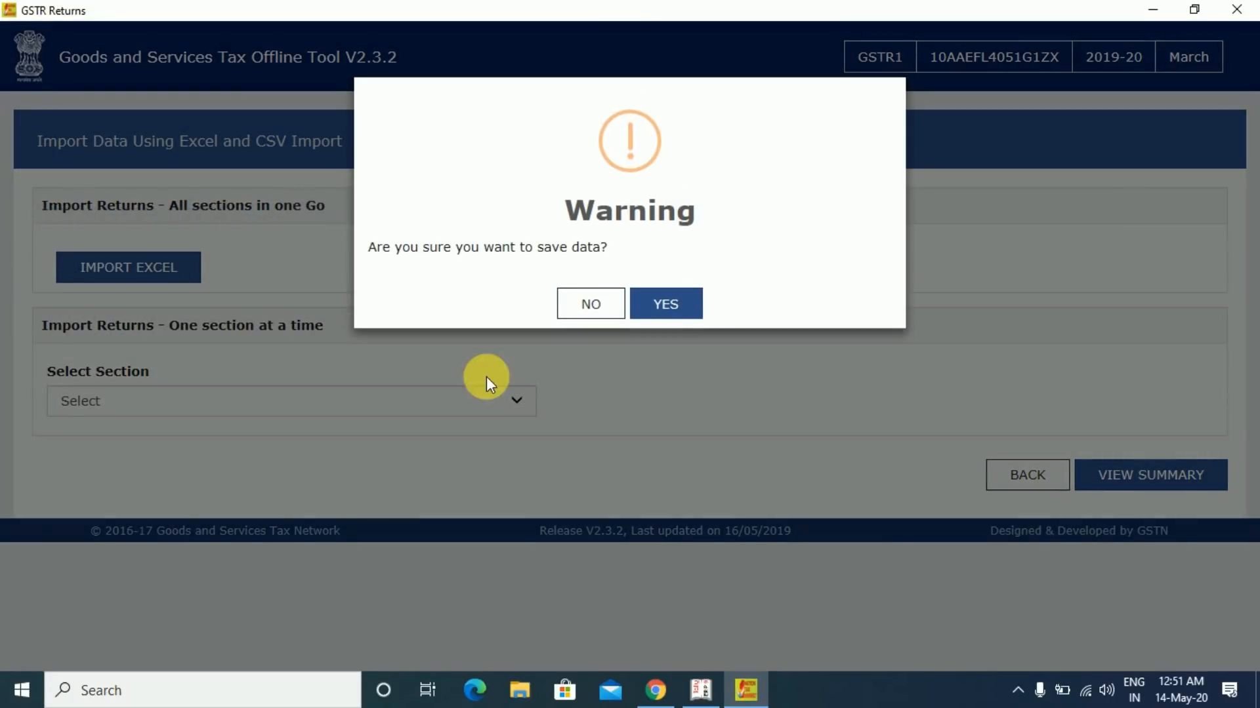
pyautogui.click(668, 309)
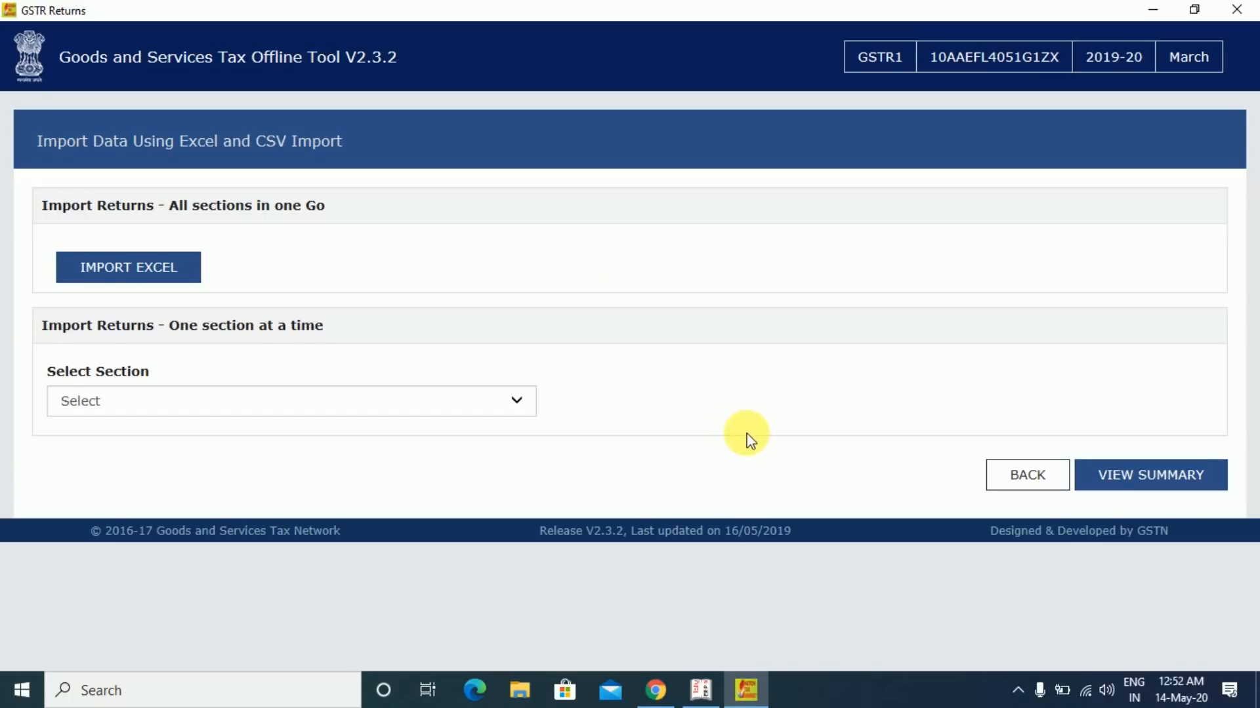
# - Review the 37-invoice summary (IGST 97,568.75) and generate the GSTR-1 JSON file
pyautogui.click(1151, 486)
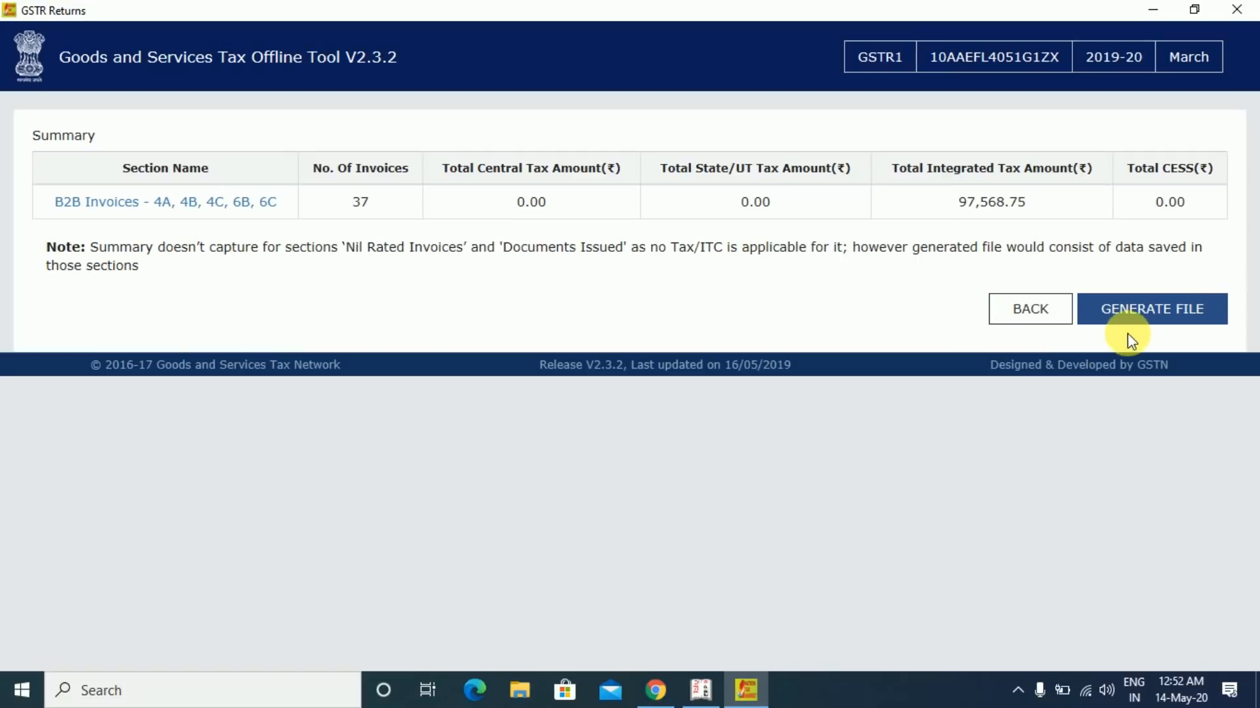
pyautogui.click(1173, 319)
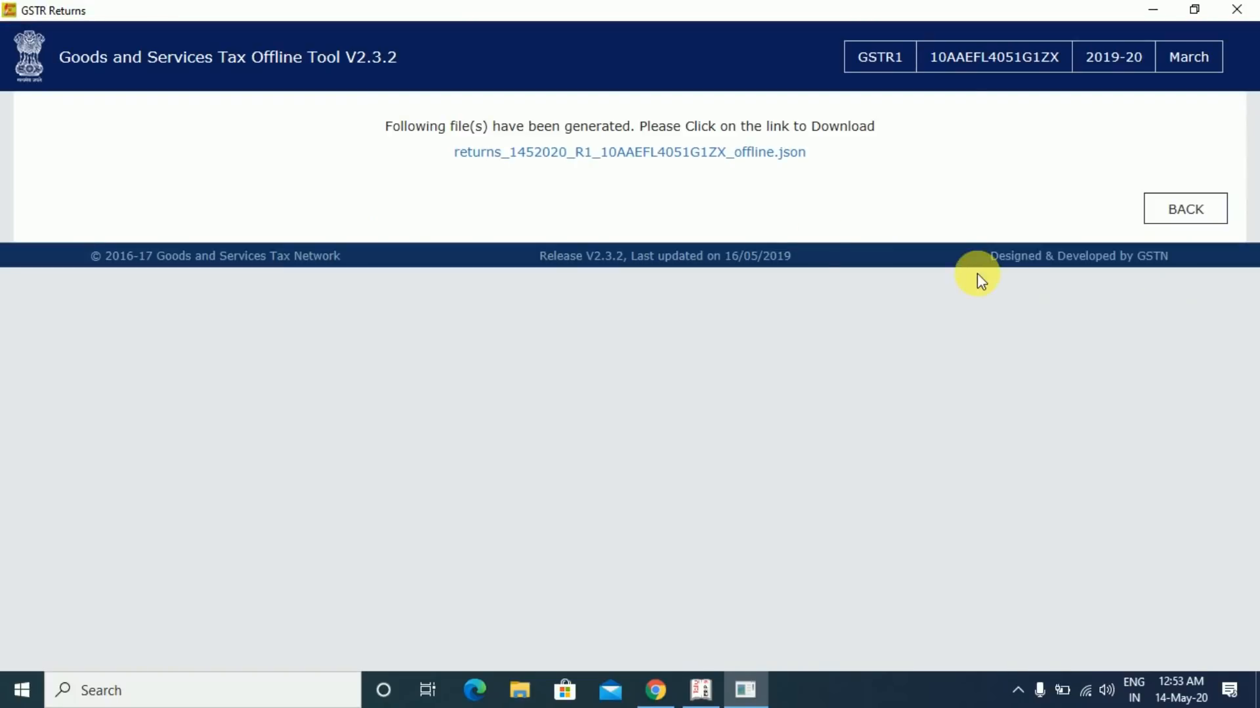
# - Download the generated JSON return file and save it to the Desktop
pyautogui.click(637, 158)
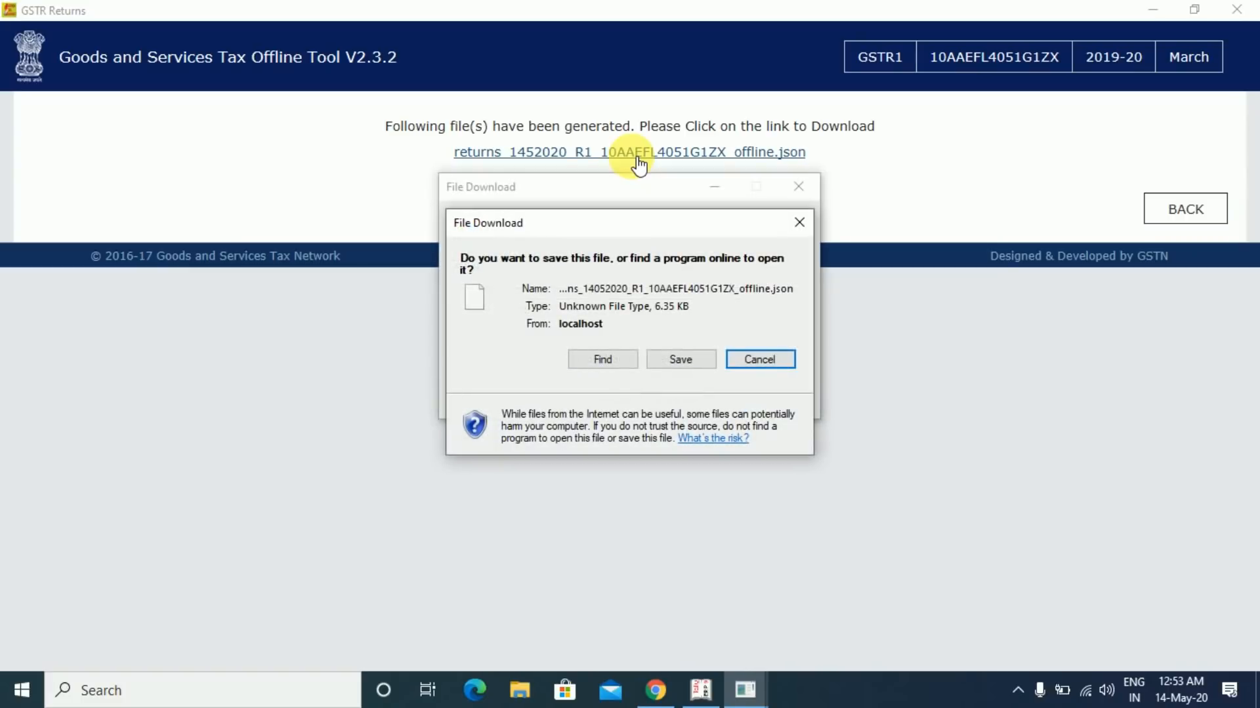
pyautogui.click(678, 360)
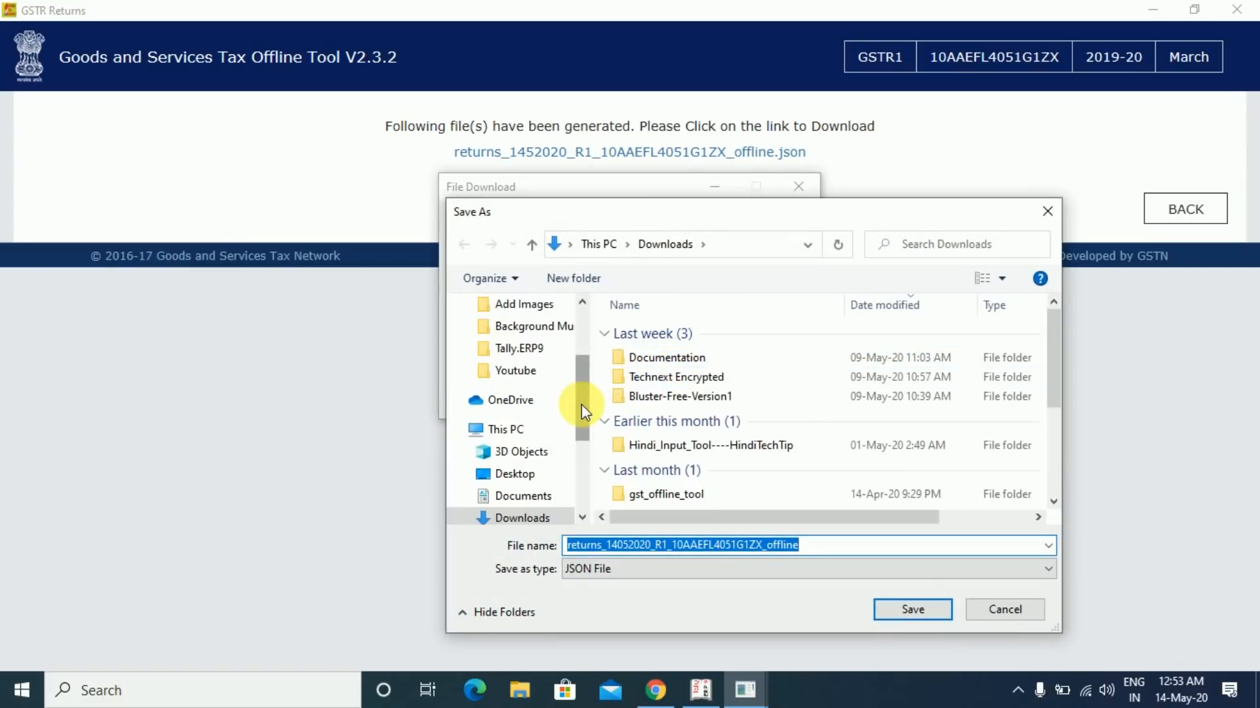
pyautogui.moveTo(581, 404); pyautogui.dragTo(581, 356)
pyautogui.click(516, 341)
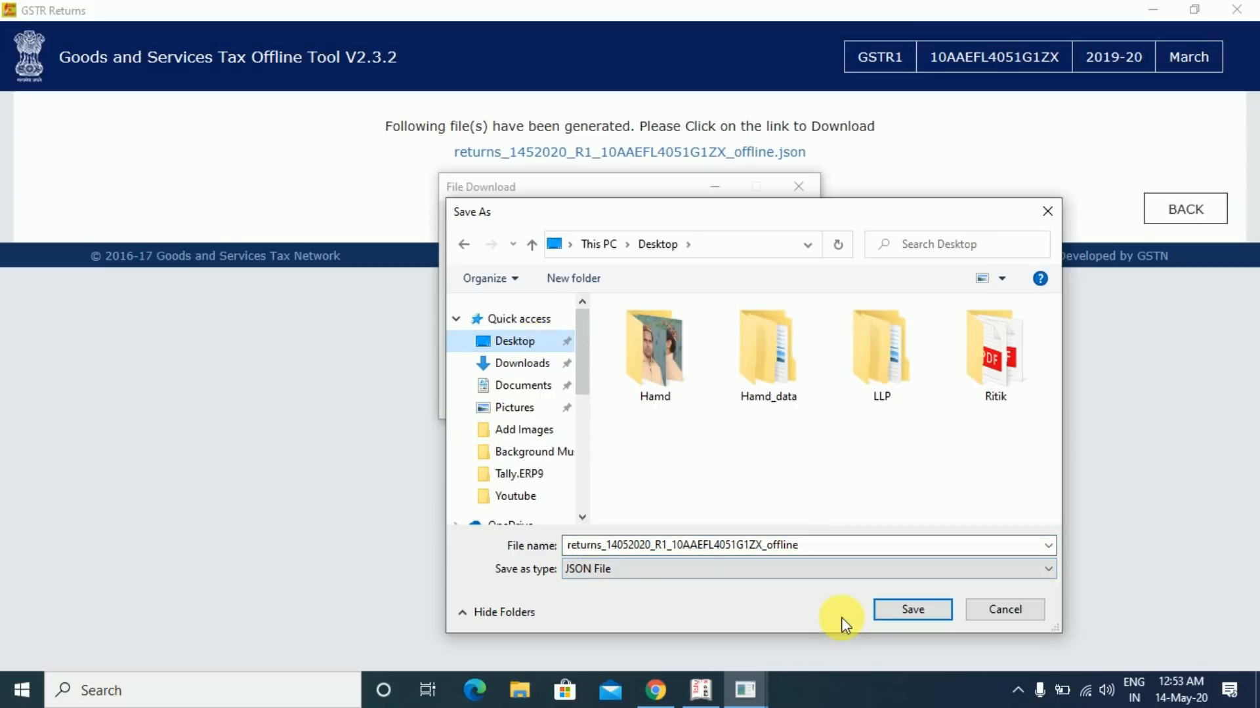
pyautogui.press('Return')
pyautogui.click(779, 396)
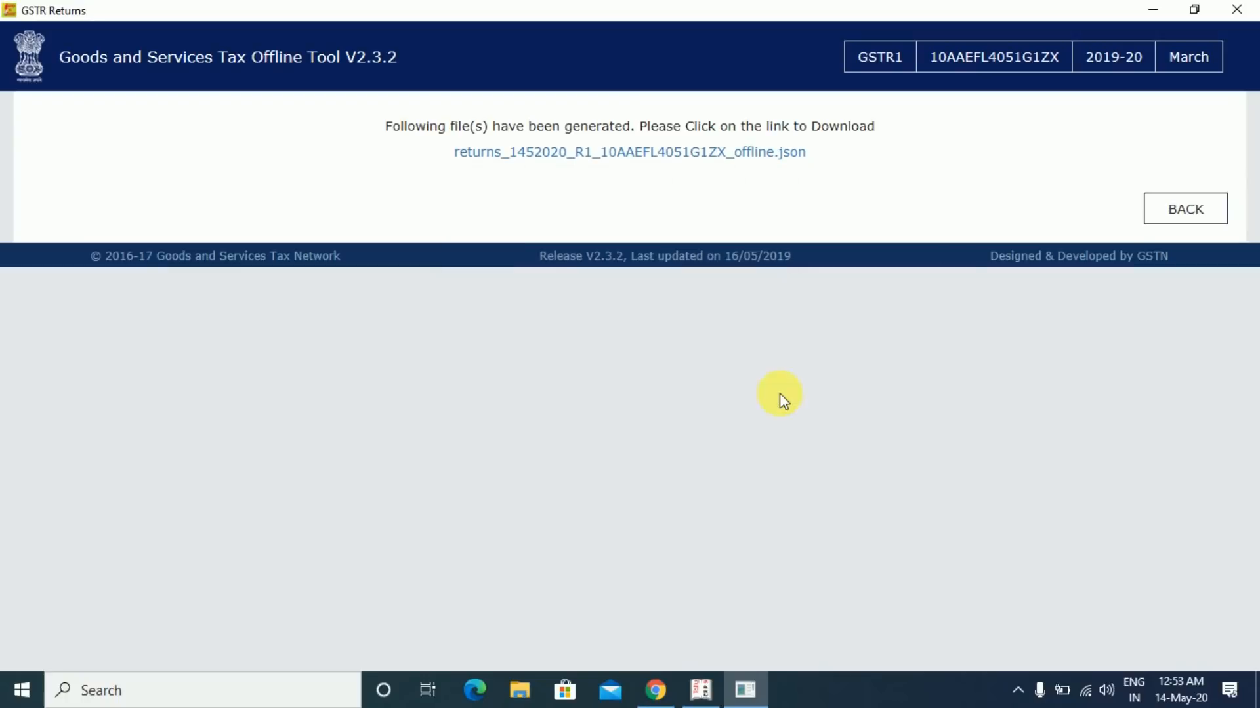
# - Close GST Offline Tool, check the JSON file on the desktop, and bring up the GST portal in Chrome
pyautogui.click(1240, 11)
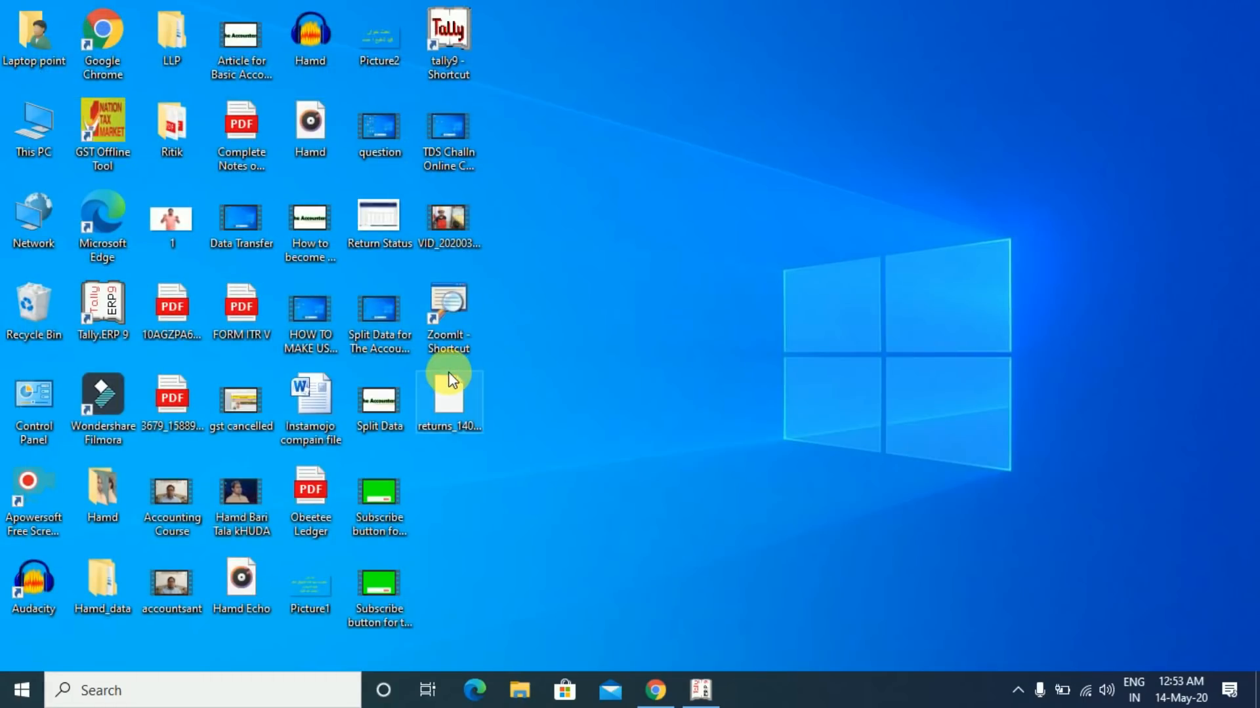
pyautogui.click(451, 382)
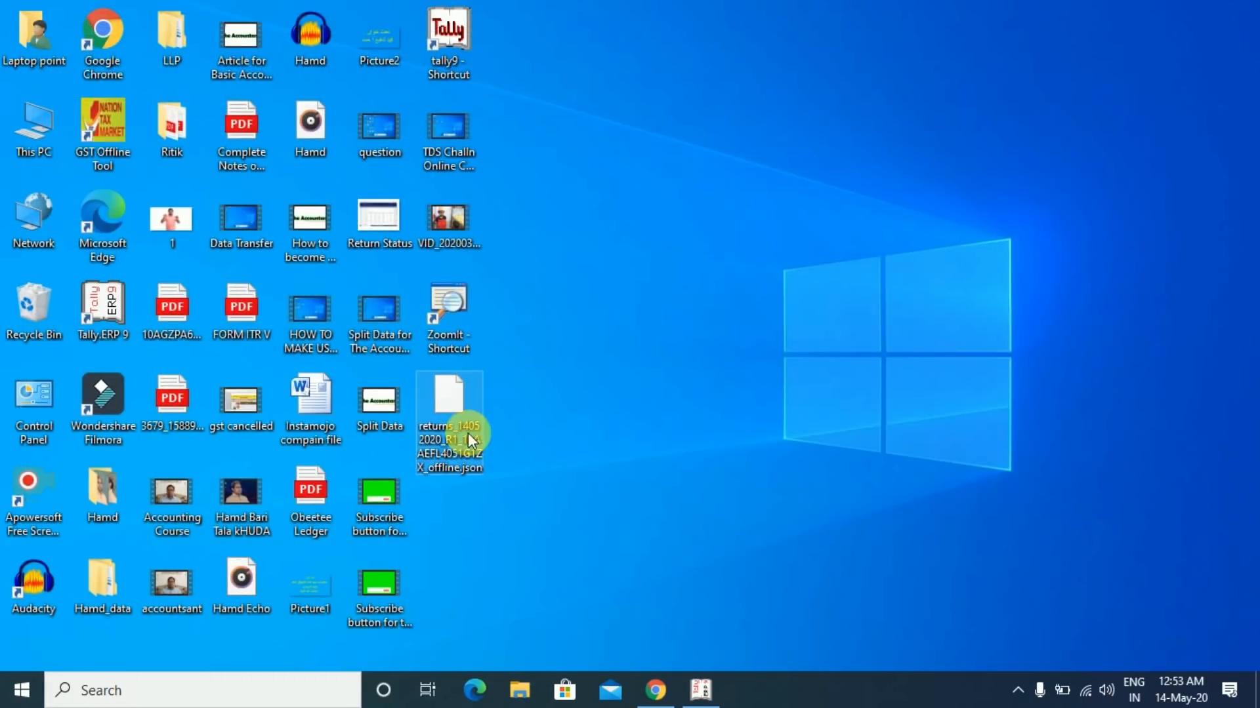
pyautogui.click(622, 461)
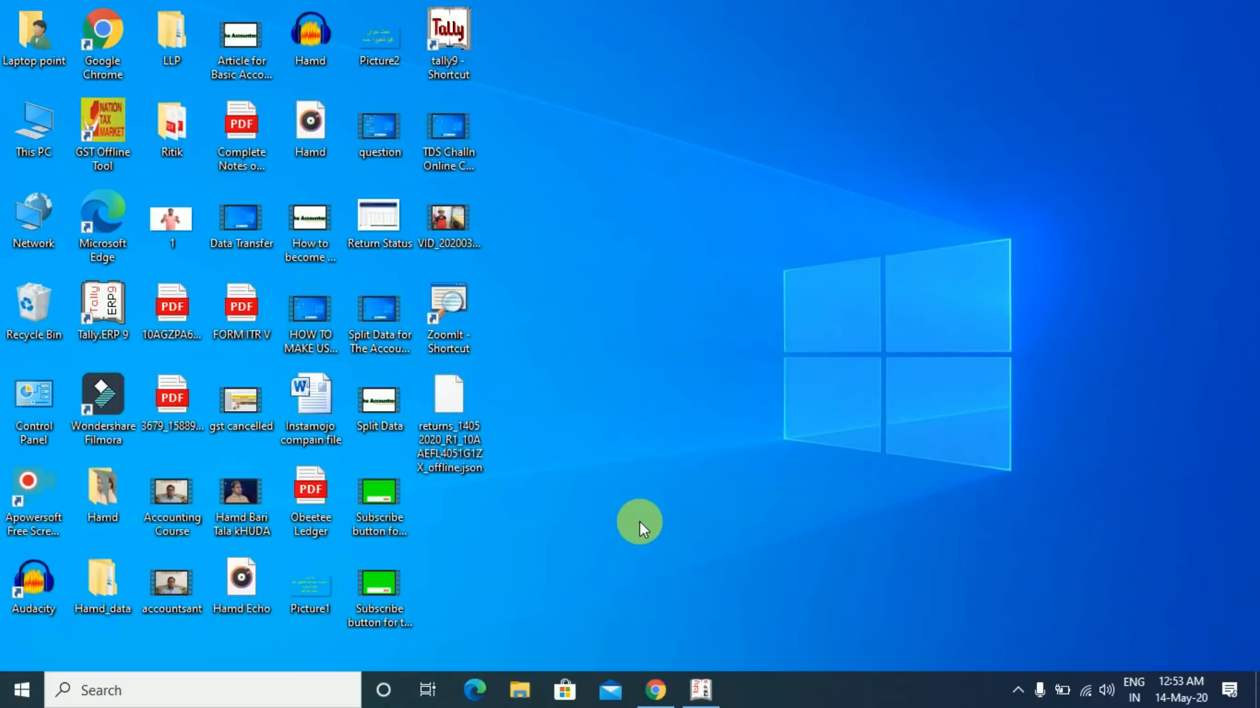
pyautogui.click(654, 689)
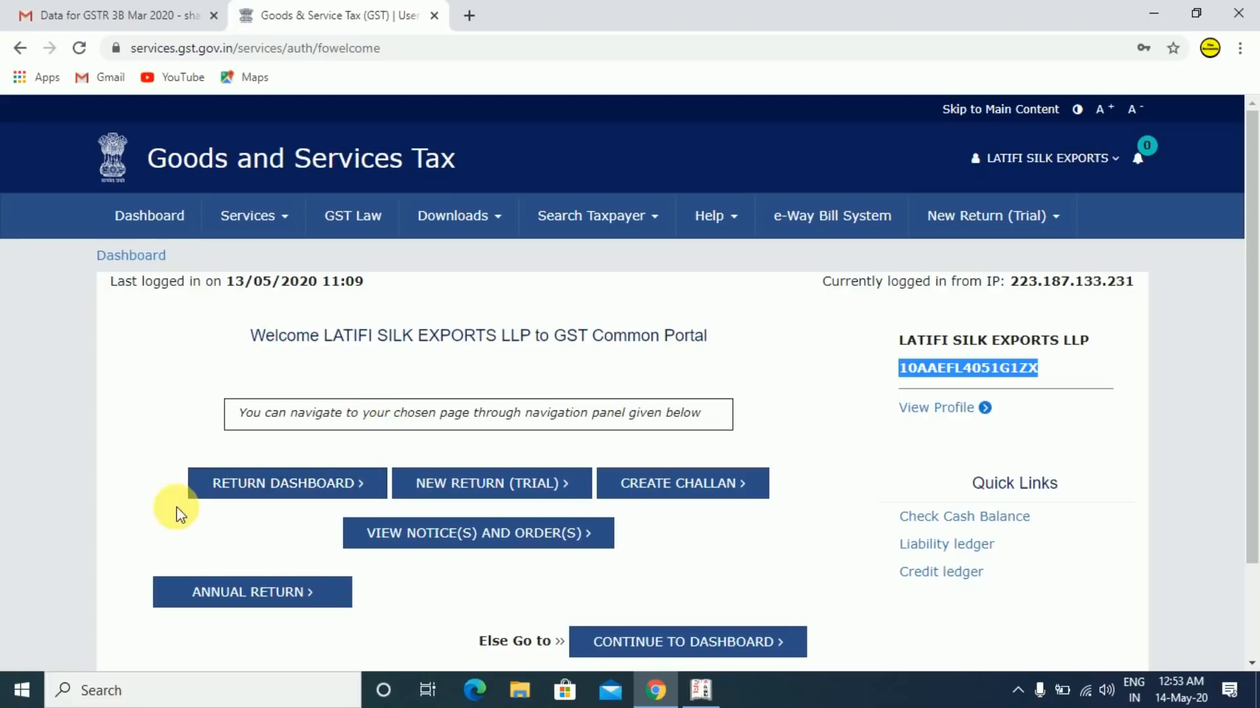
# - Search the returns dashboard for March 2019-20 and open GSTR1 Prepare Offline
pyautogui.click(295, 484)
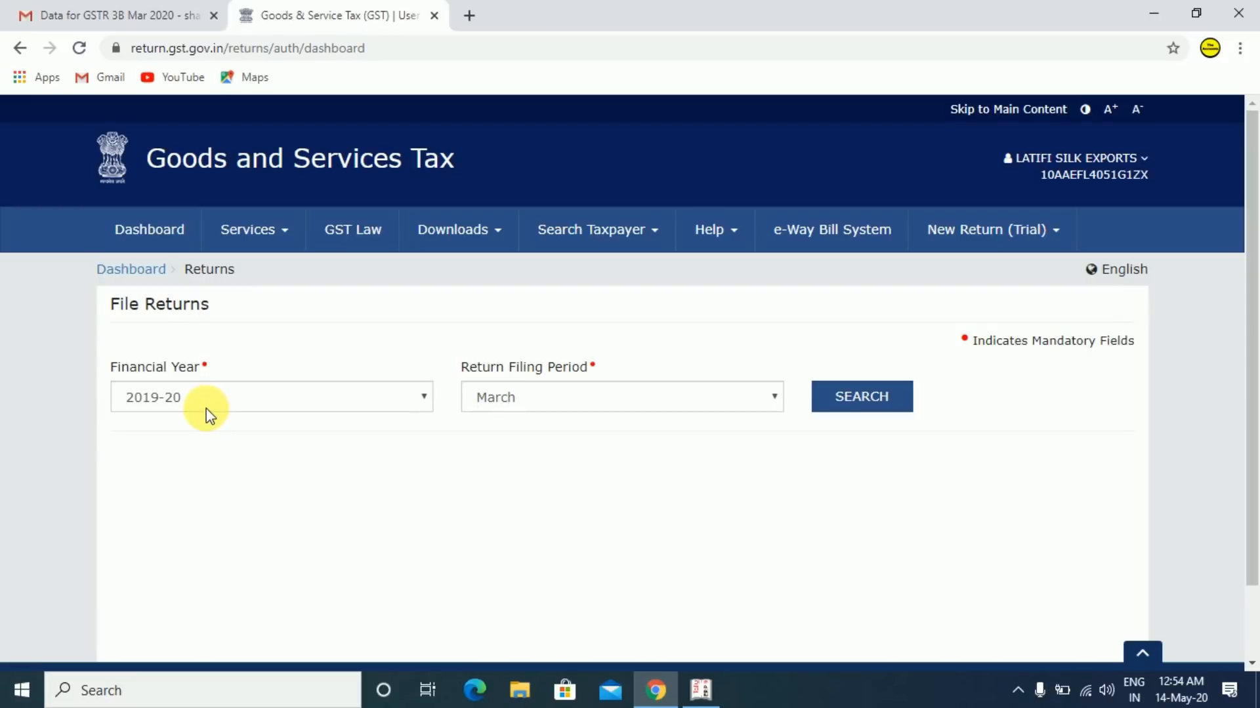
pyautogui.click(584, 393)
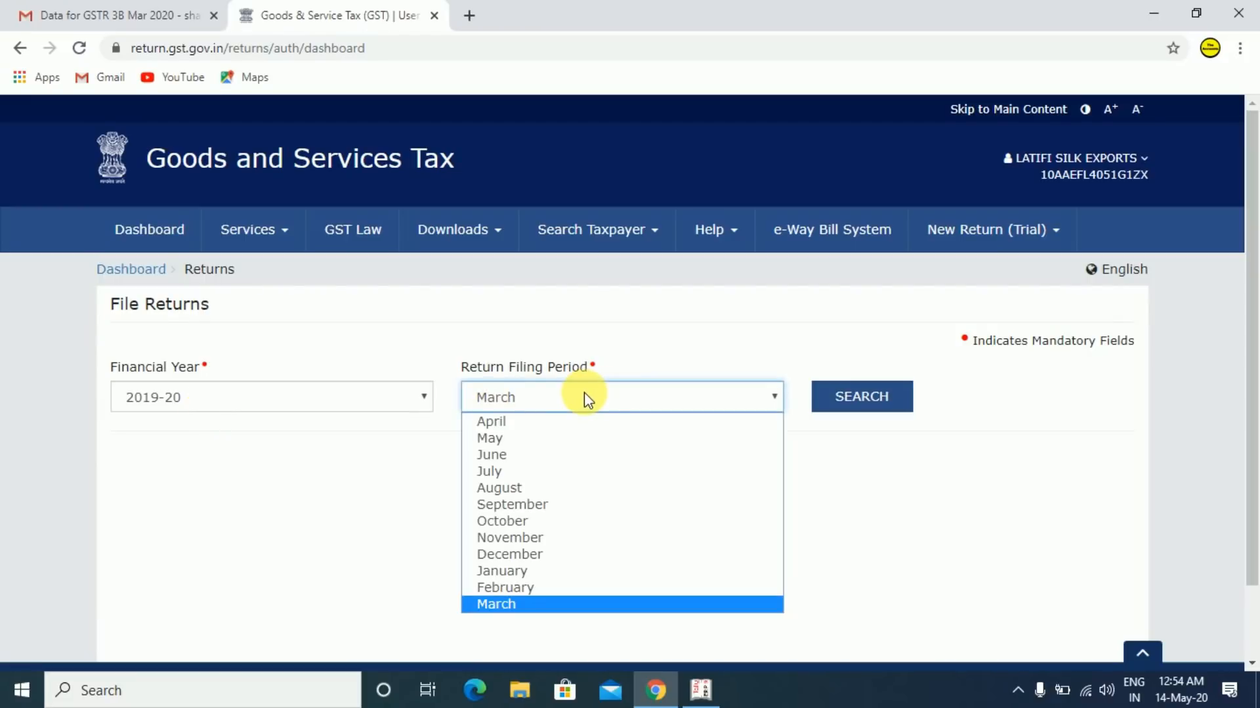
pyautogui.click(584, 393)
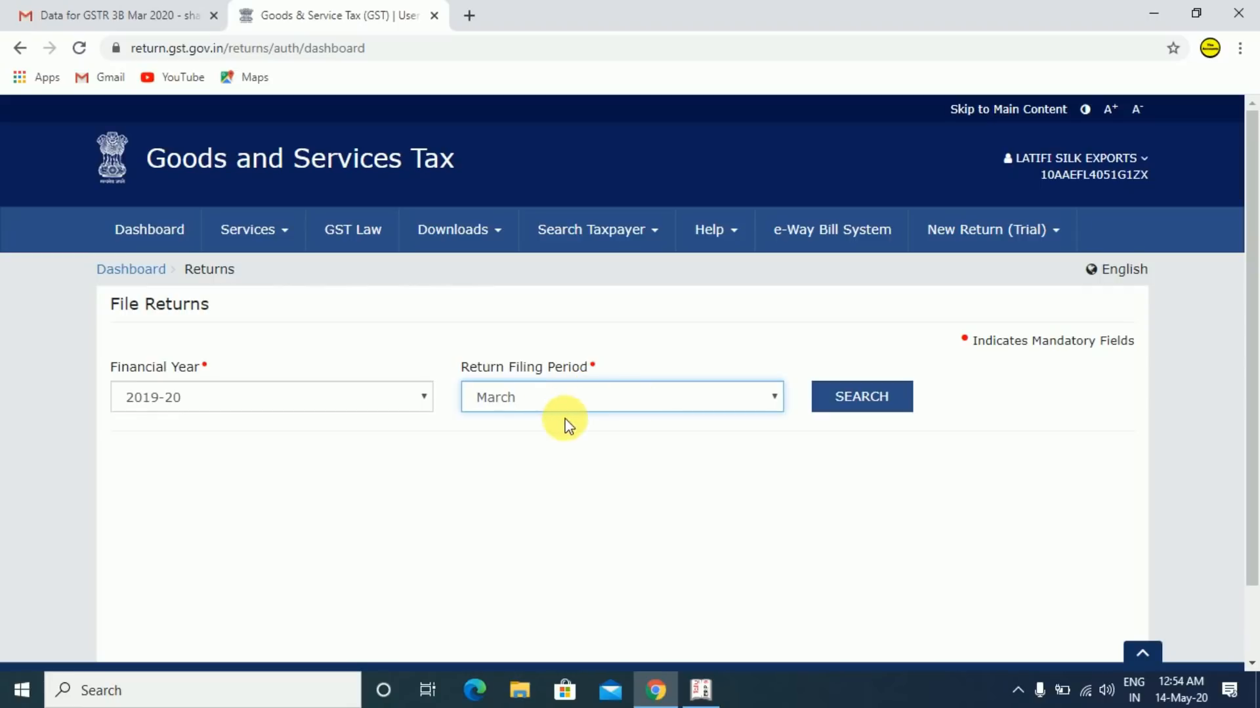
pyautogui.click(845, 400)
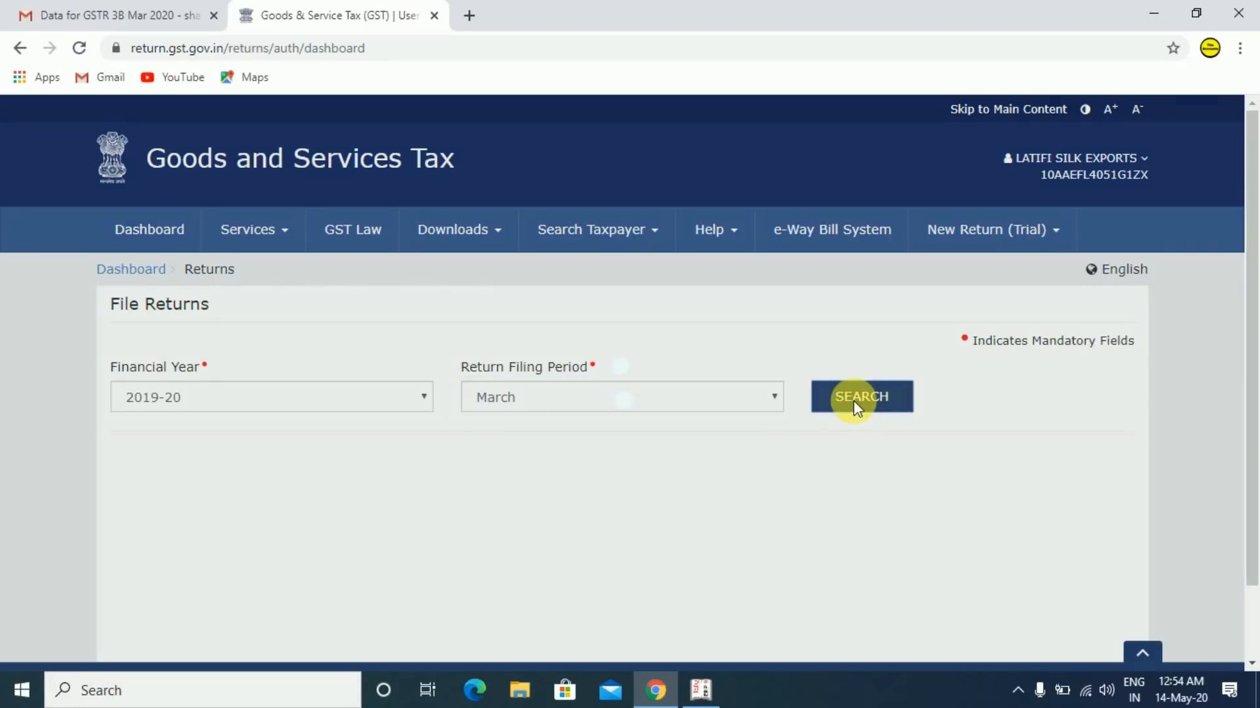
pyautogui.scroll(-4, 1248, 427)
pyautogui.moveTo(1258, 437); pyautogui.dragTo(1258, 438)
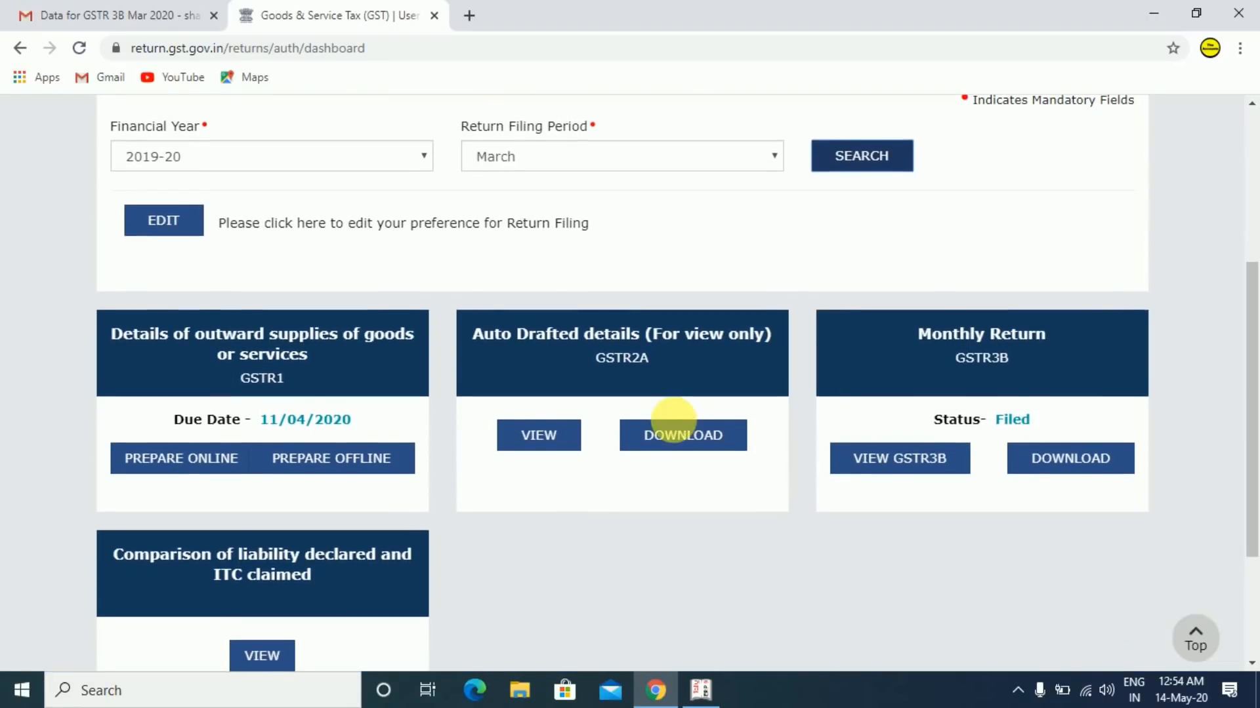
pyautogui.click(354, 467)
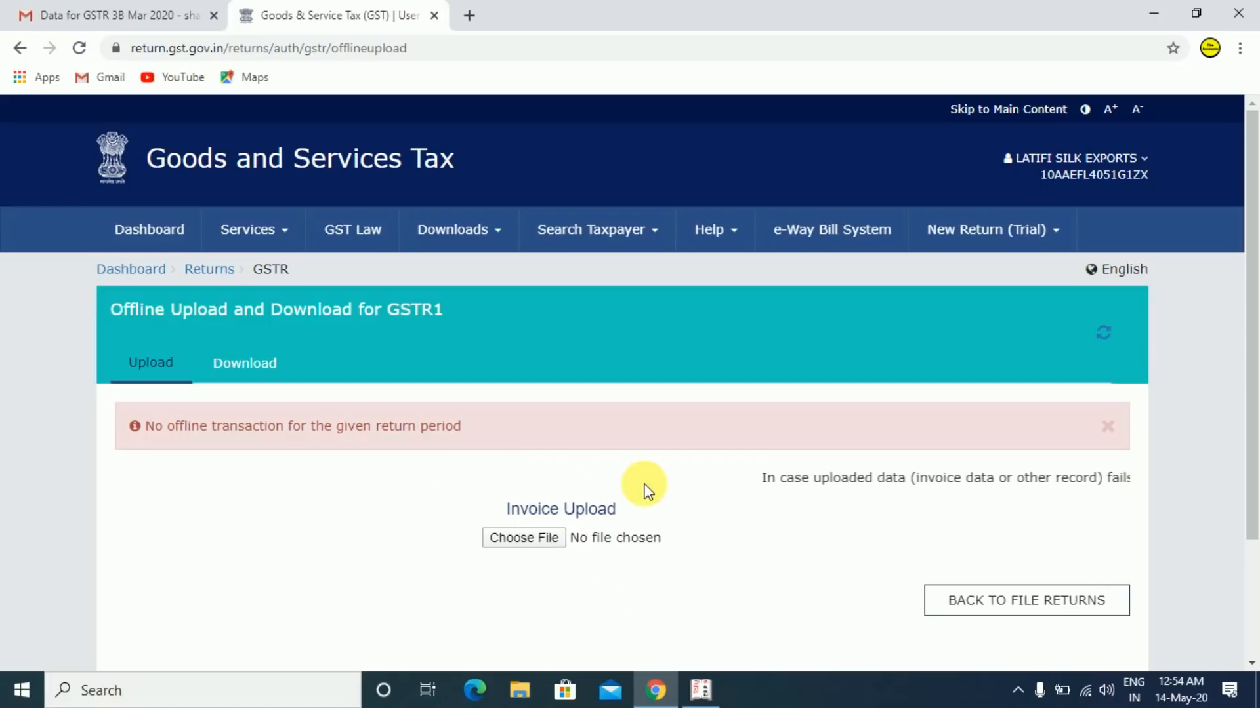
# - Choose the GSTR-1 JSON file from the Desktop and upload it
pyautogui.click(523, 541)
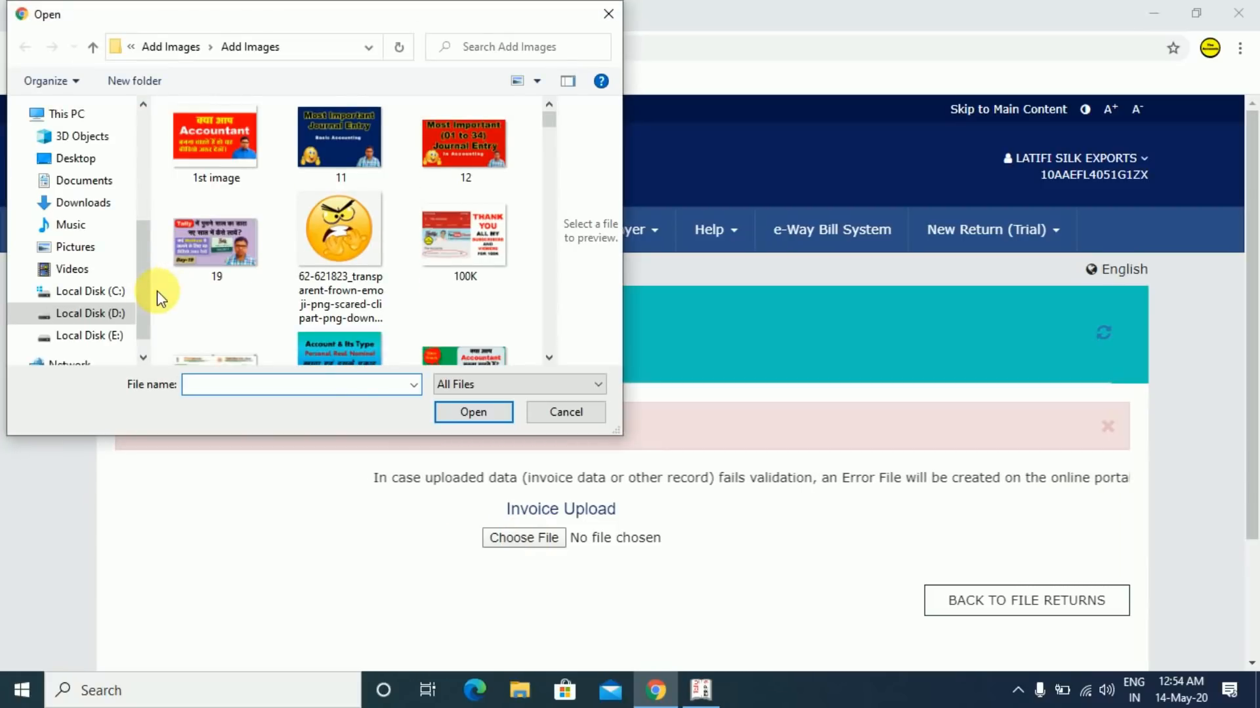
pyautogui.moveTo(141, 281); pyautogui.dragTo(139, 192)
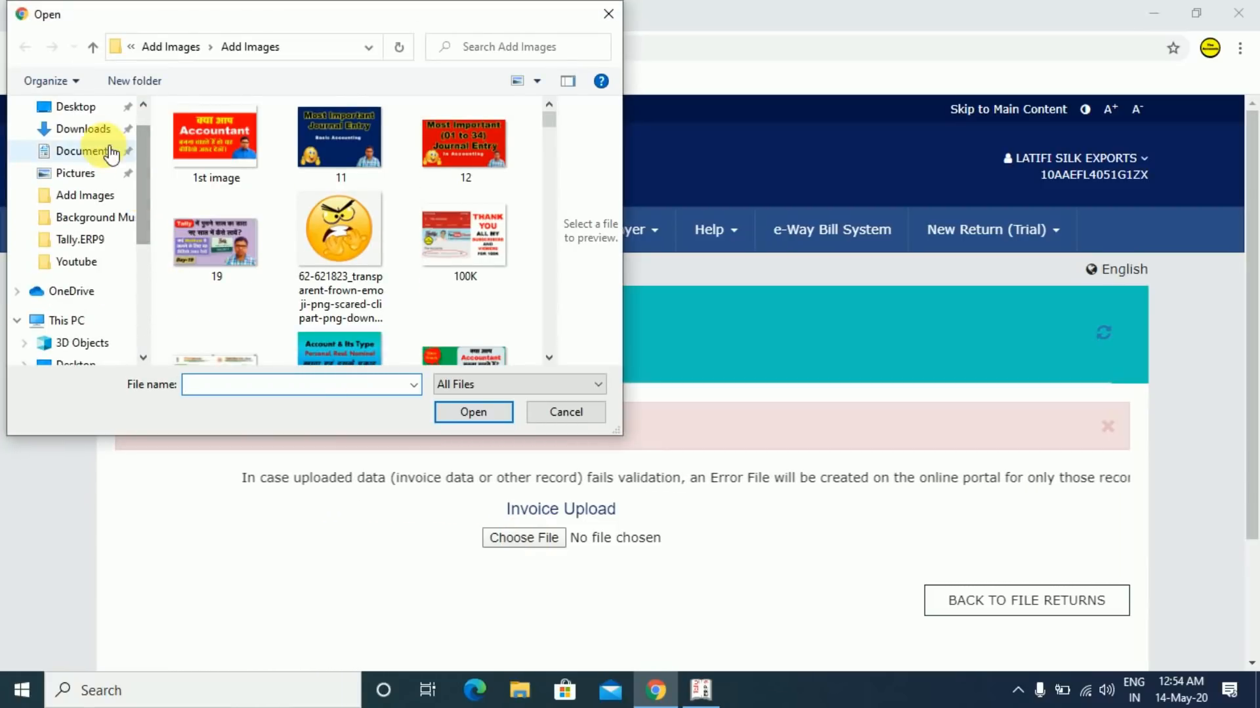
pyautogui.click(90, 114)
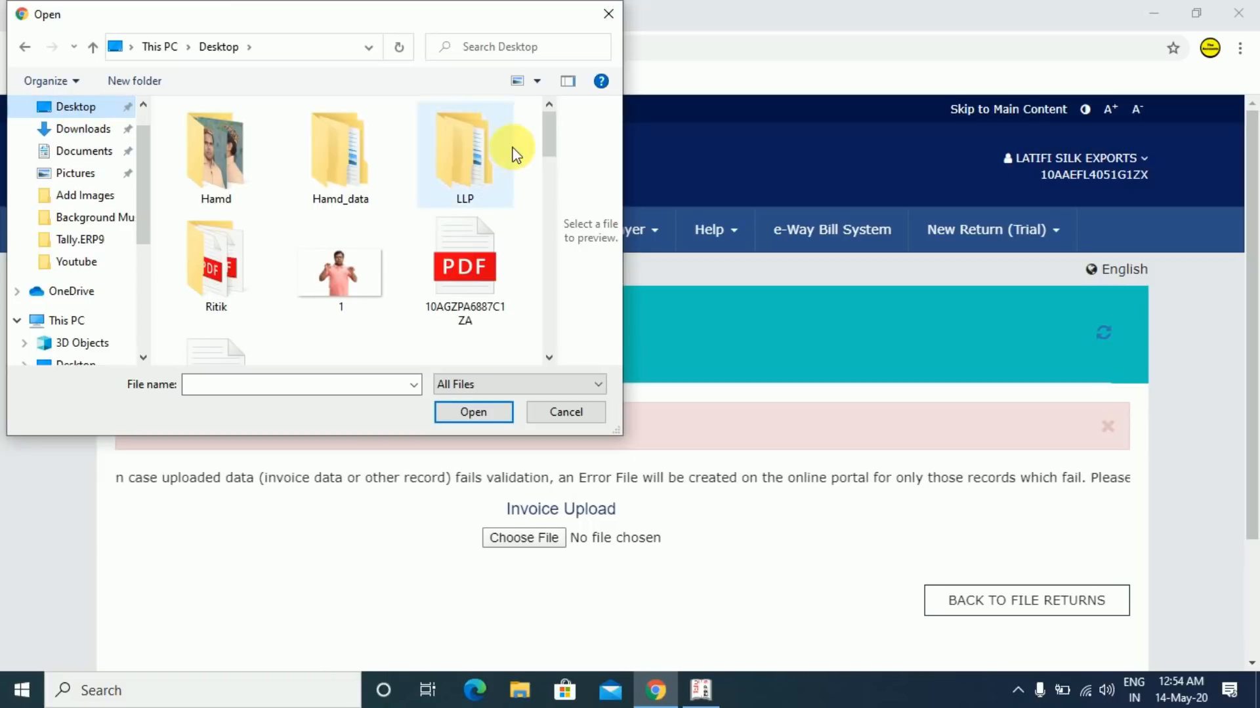
pyautogui.moveTo(548, 141); pyautogui.dragTo(556, 281)
pyautogui.doubleClick(456, 254)
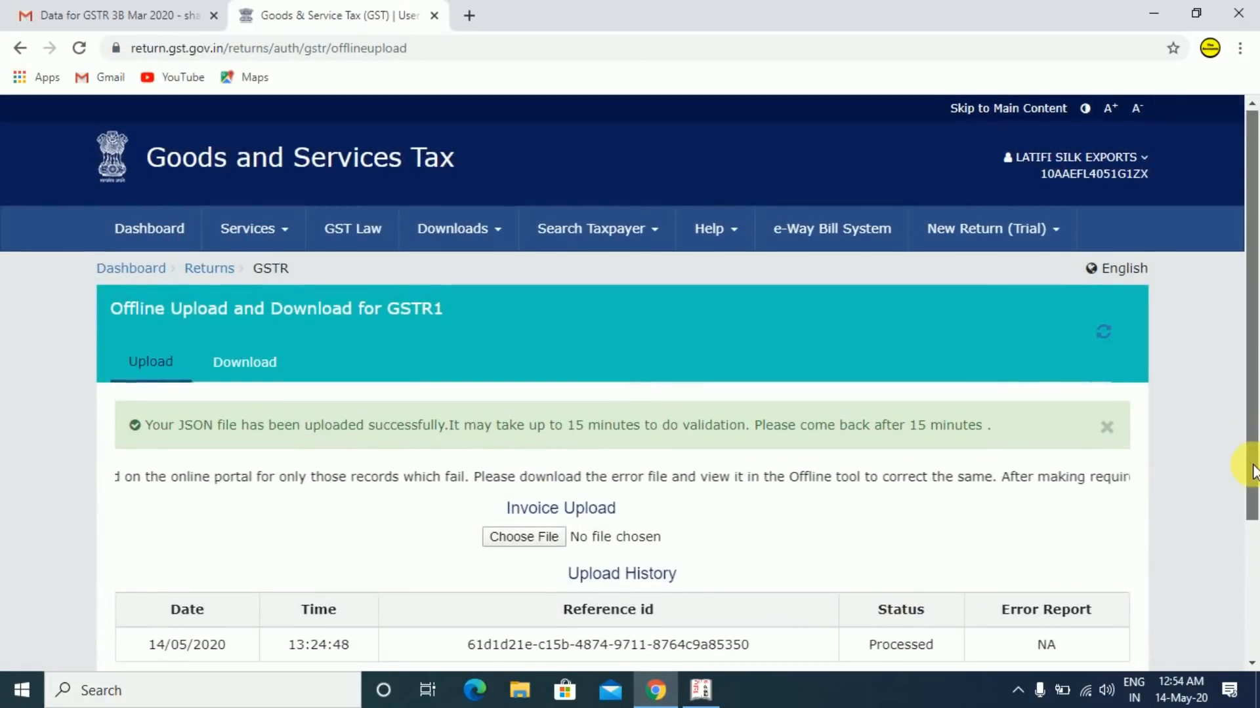
pyautogui.moveTo(1253, 471); pyautogui.dragTo(1250, 529)
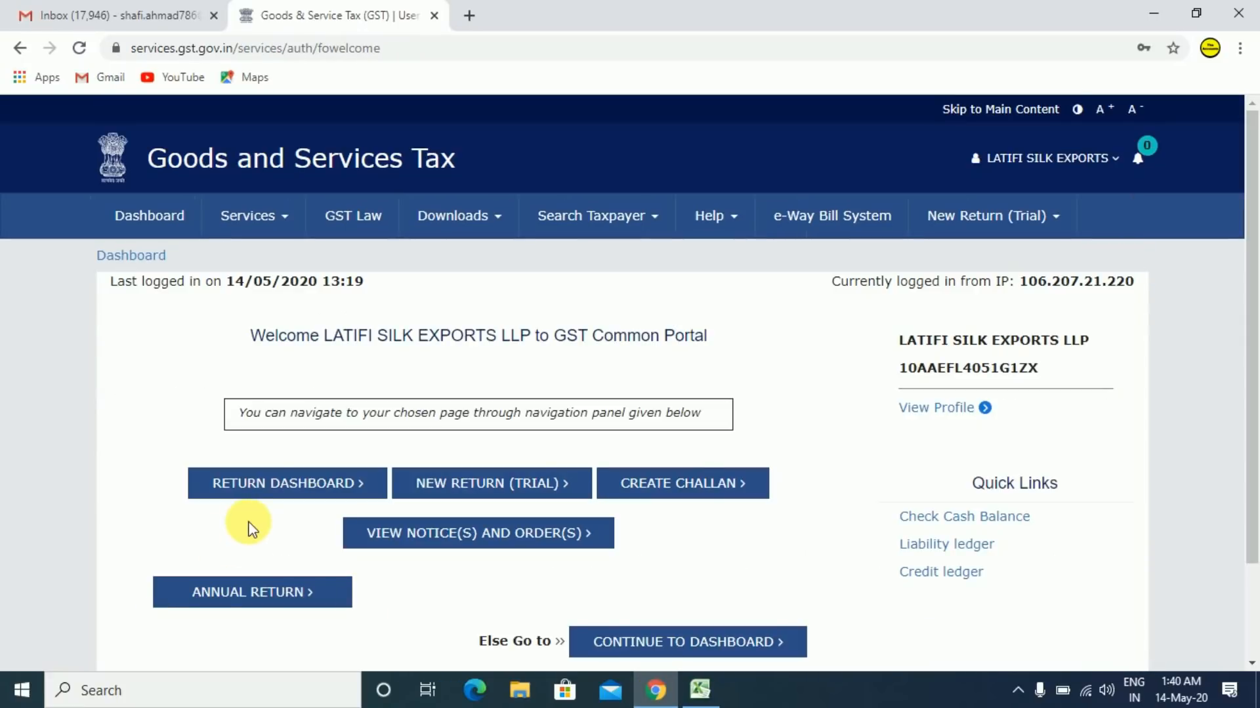
# - Search the returns dashboard for March 2019-20 and open GSTR1 Prepare Online
pyautogui.click(282, 492)
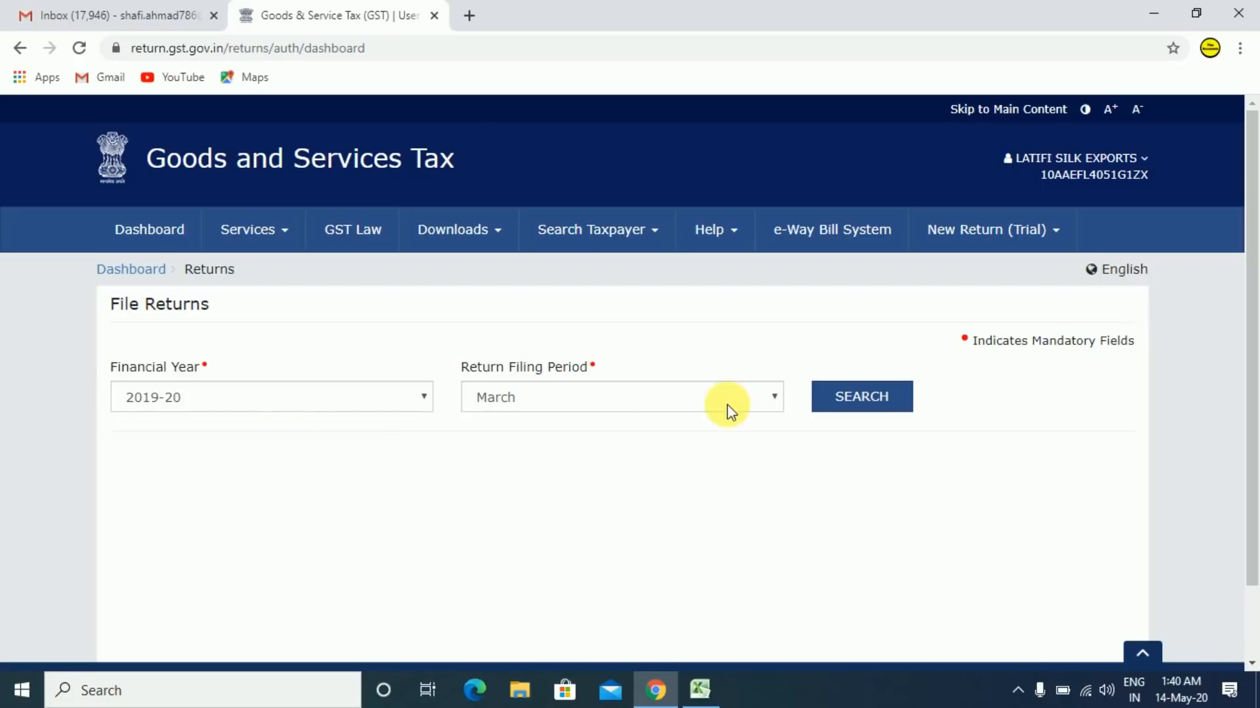
pyautogui.click(871, 411)
pyautogui.scroll(-8, 331, 295)
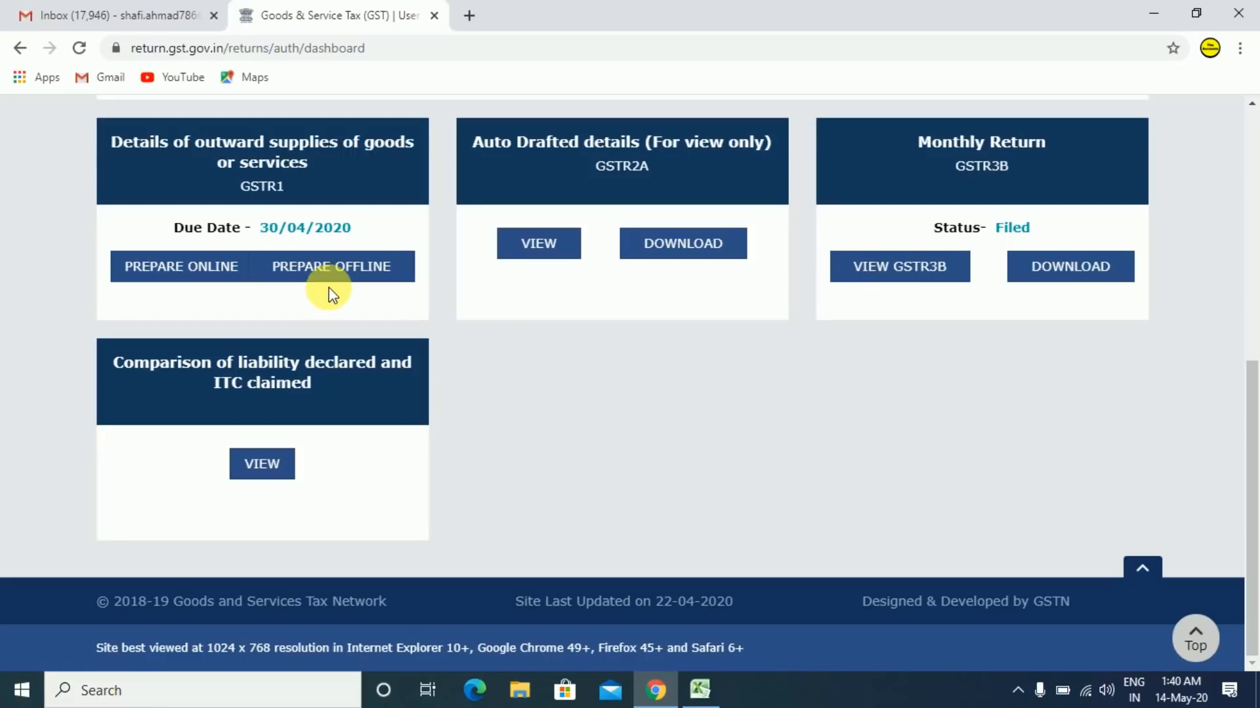
pyautogui.click(178, 274)
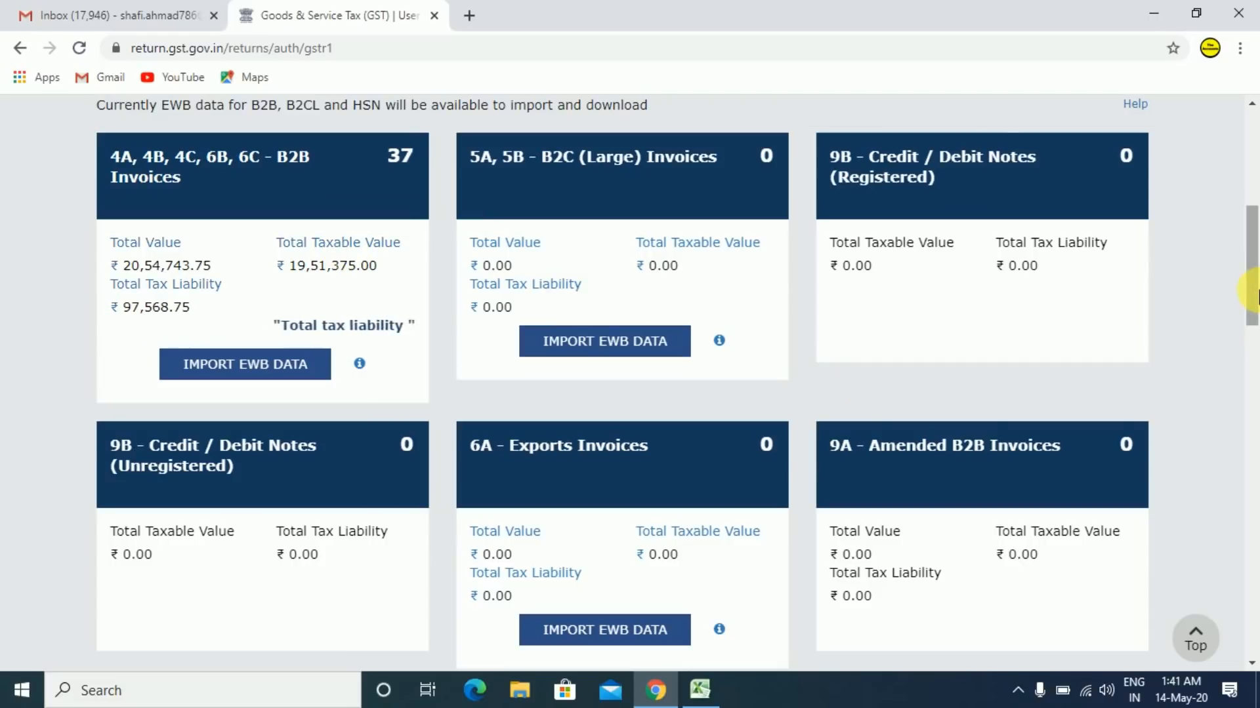
# - Review the GSTR-1 tiles showing 37 B2B invoices with ₹19,51,375.00 taxable value
pyautogui.moveTo(1256, 296); pyautogui.dragTo(1257, 497)
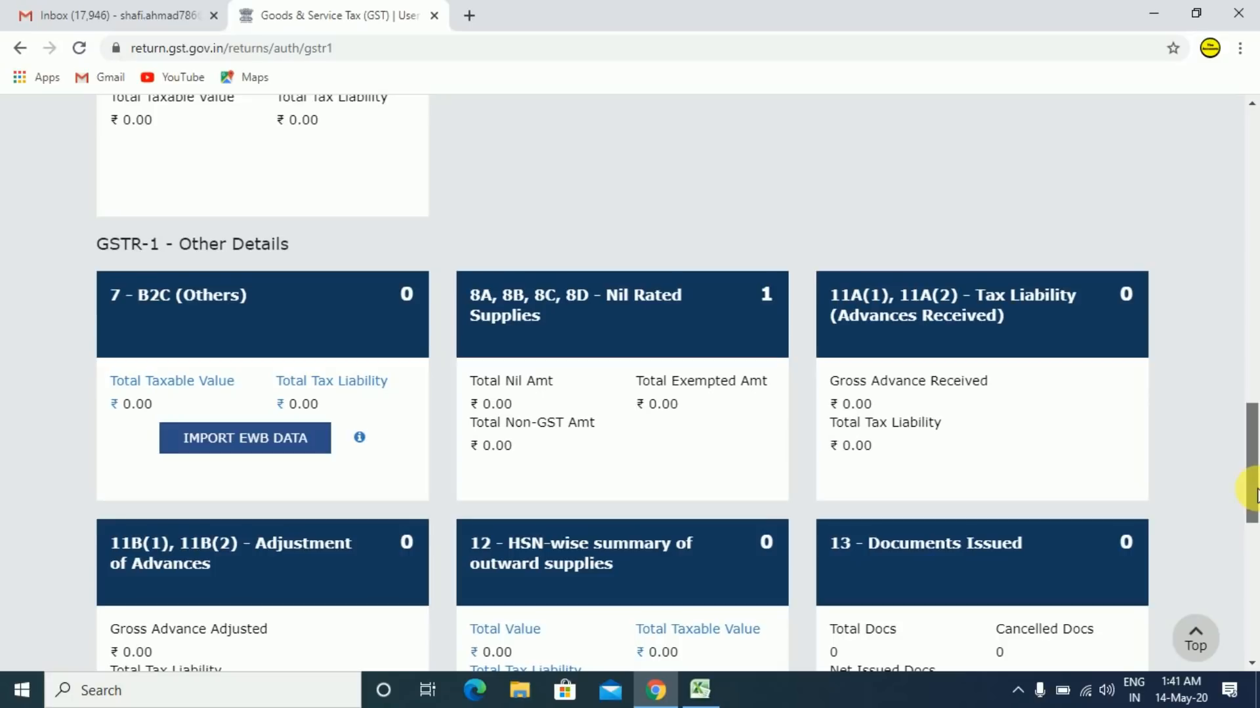
pyautogui.moveTo(1256, 497); pyautogui.dragTo(1255, 512)
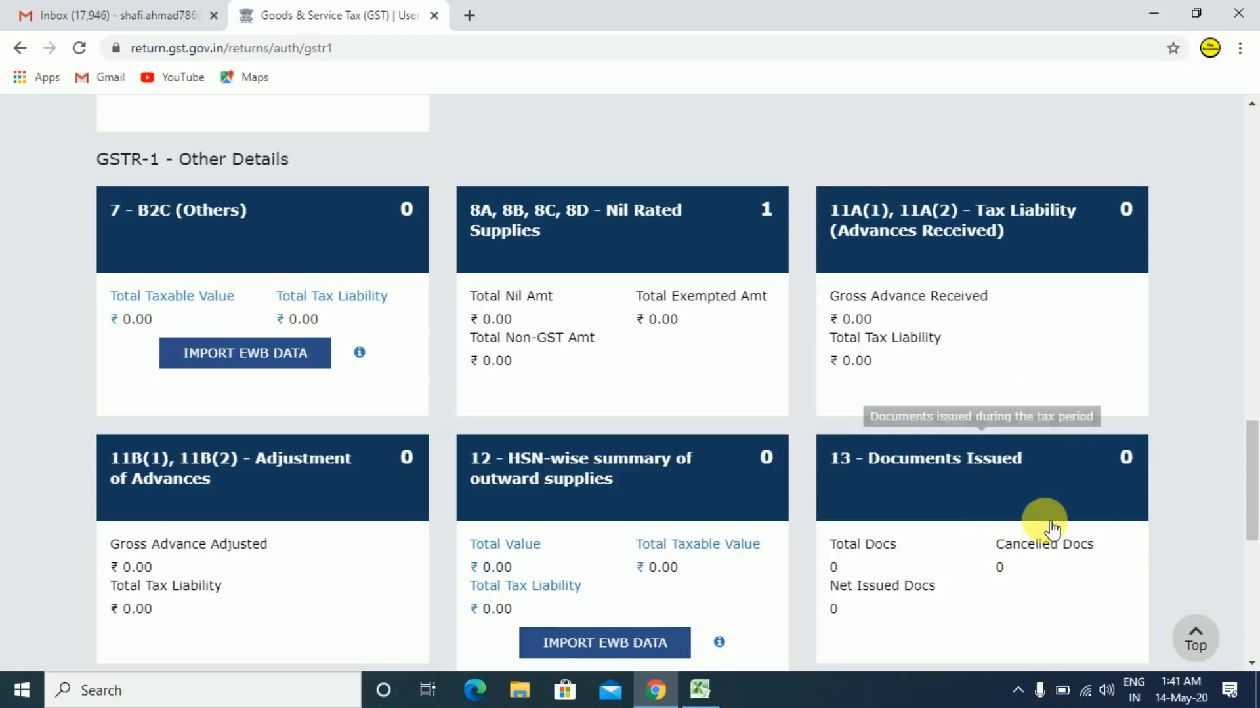
pyautogui.moveTo(1253, 489); pyautogui.dragTo(1253, 296)
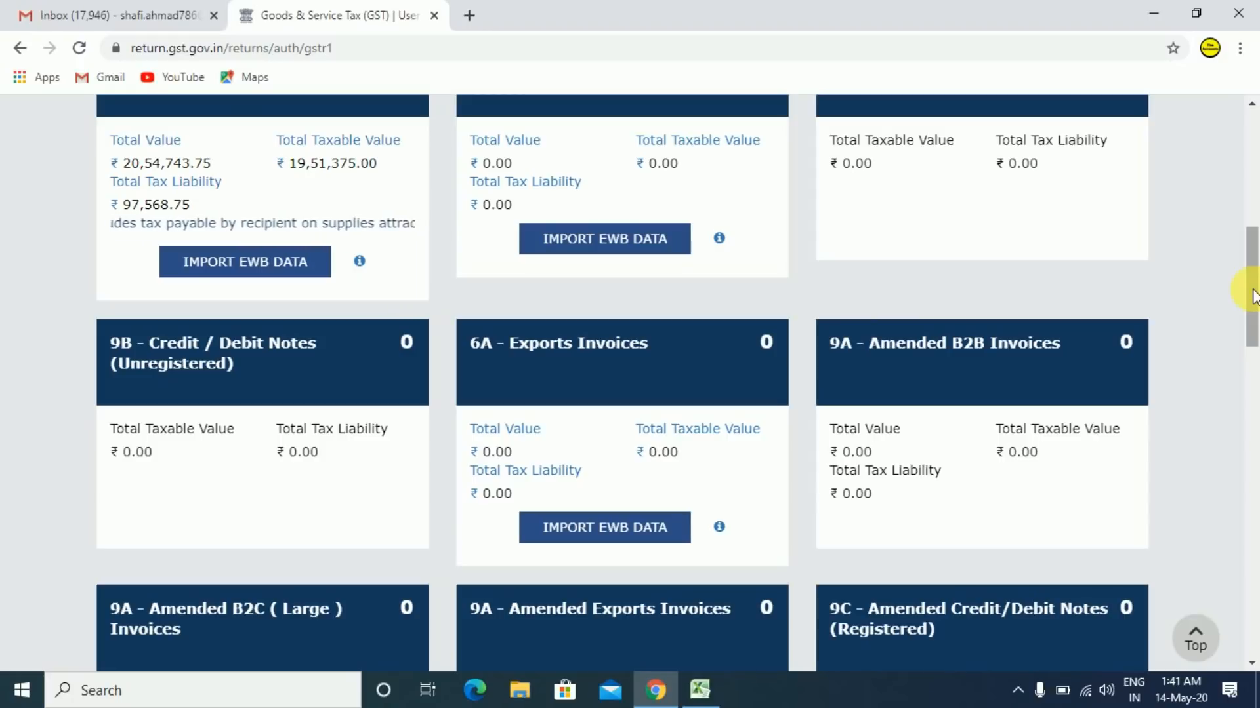
pyautogui.moveTo(1253, 297); pyautogui.dragTo(1253, 278)
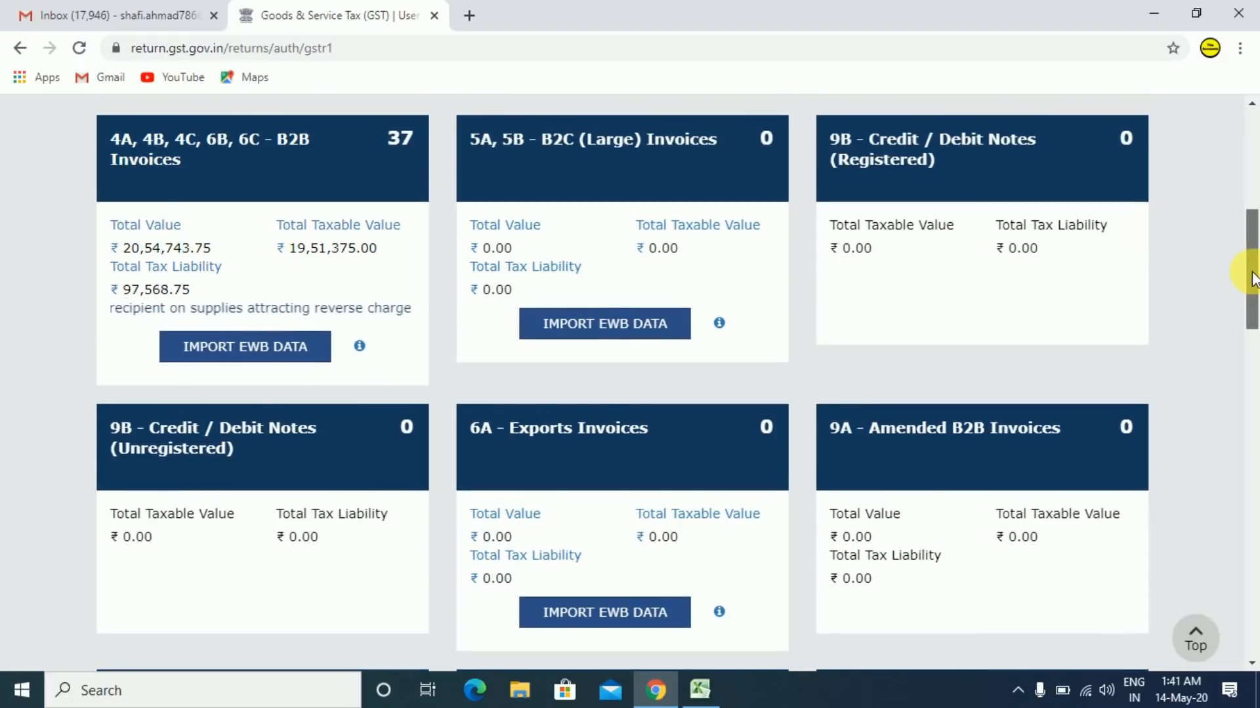
pyautogui.scroll(-1, 1253, 279)
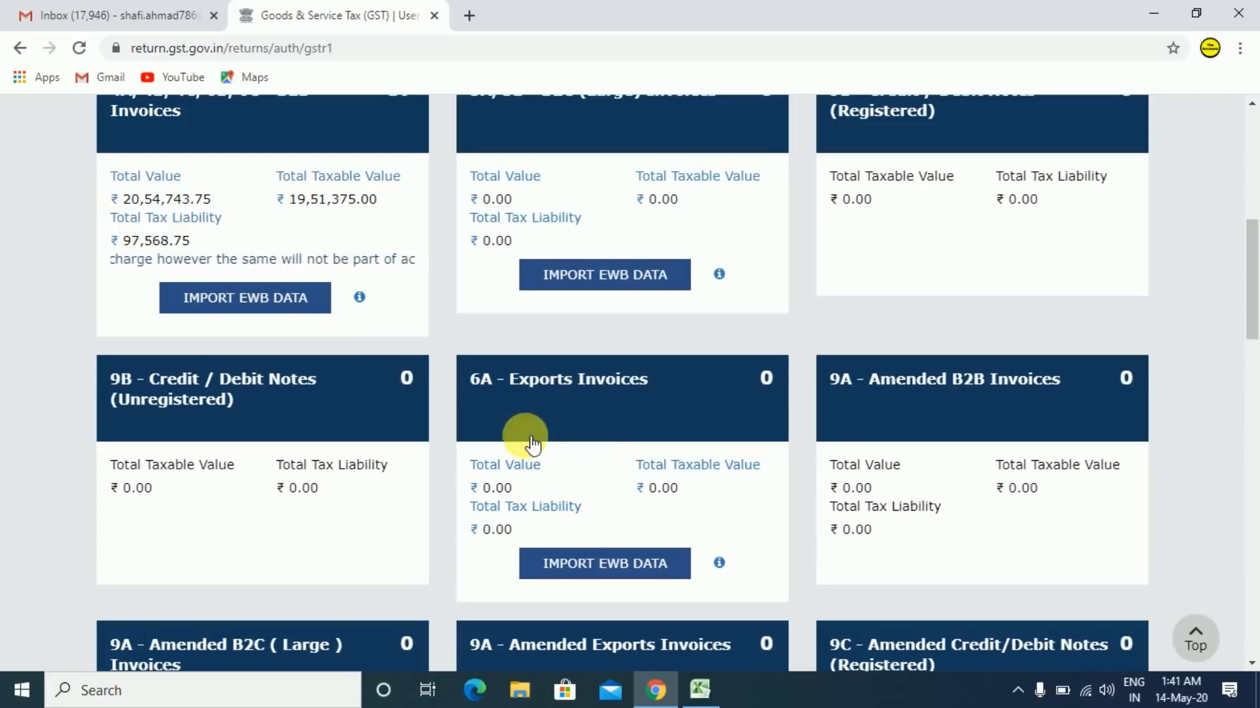
# - Open the 6A Exports Invoices summary, dismiss the IGST refund notice, and start a new export invoice
pyautogui.click(557, 459)
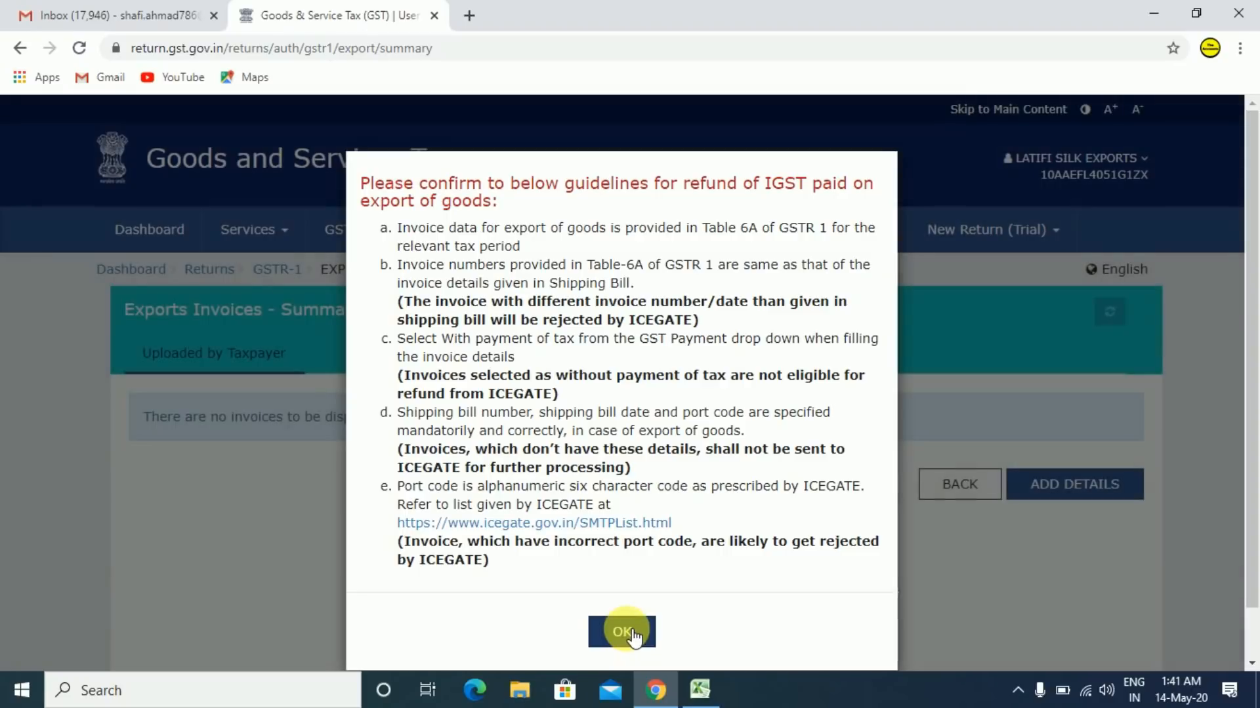
pyautogui.click(624, 631)
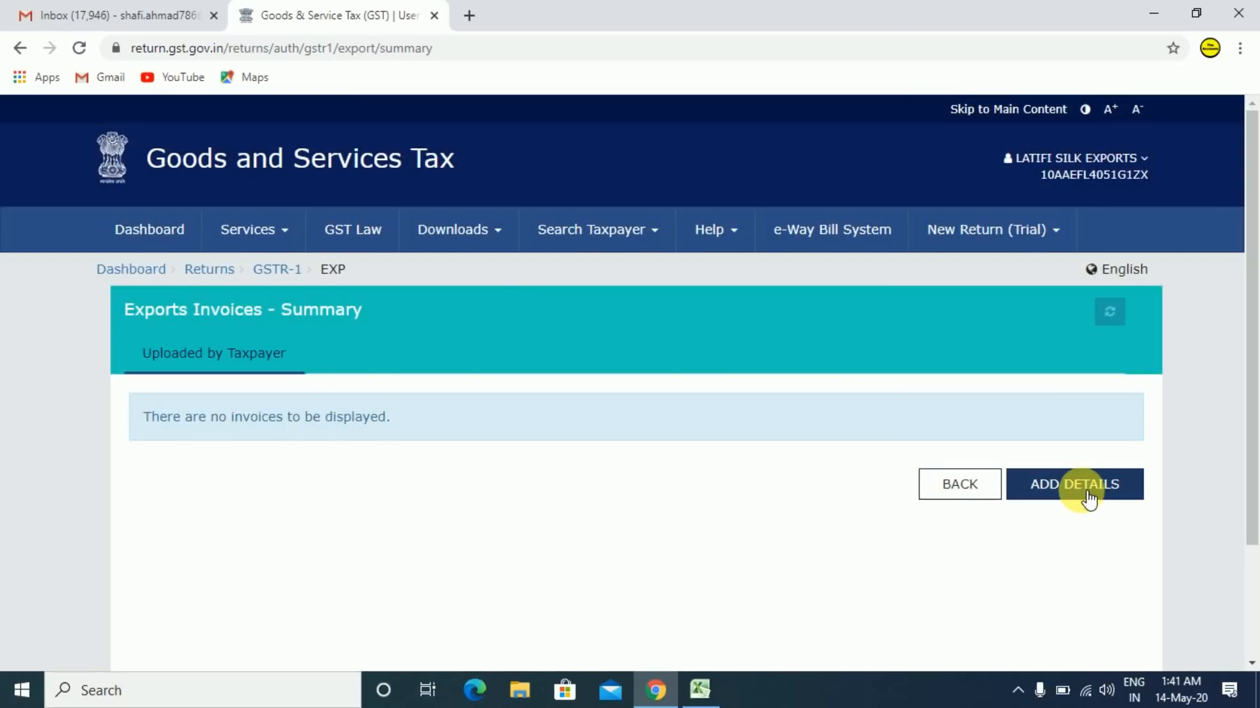
pyautogui.click(1088, 497)
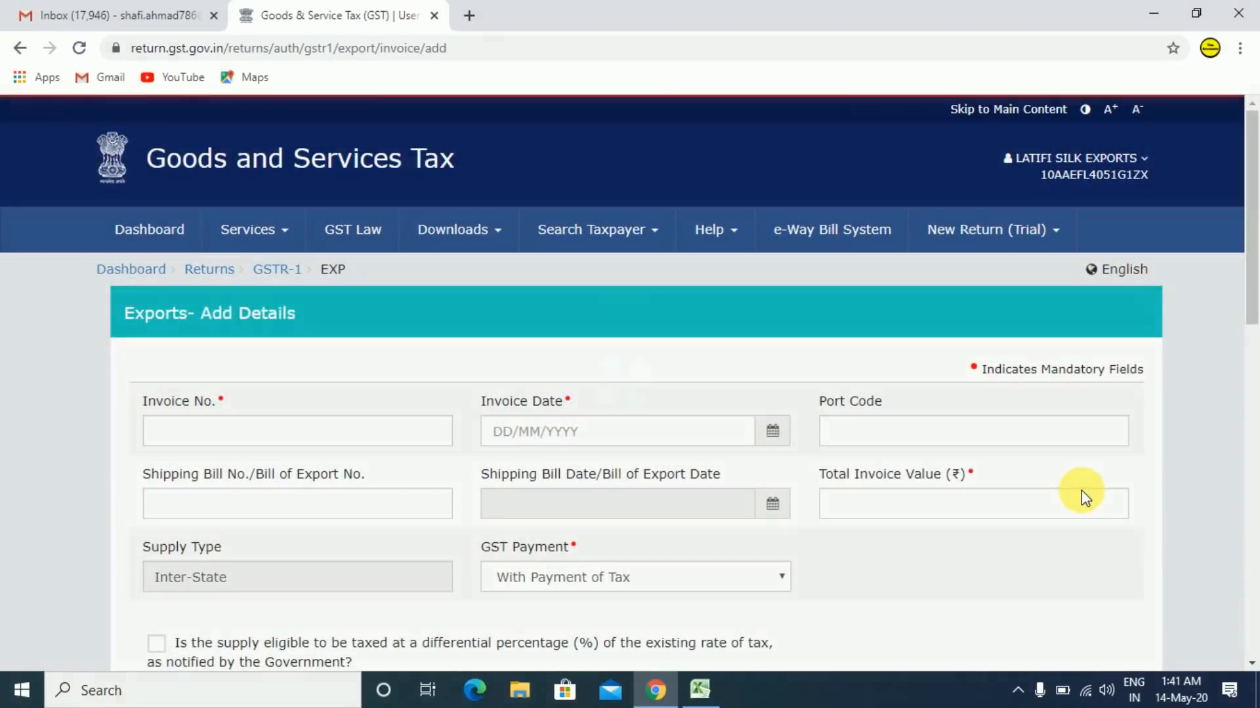
pyautogui.scroll(-1, 1246, 326)
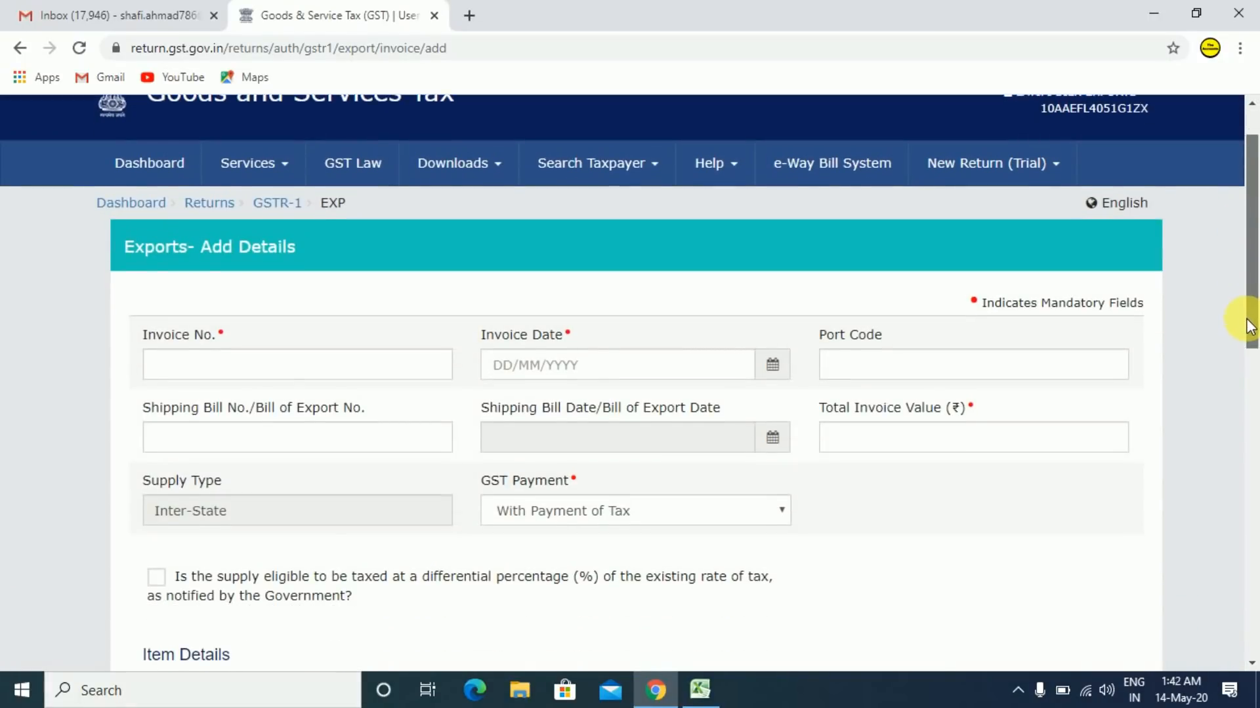
pyautogui.moveTo(1247, 326); pyautogui.dragTo(1249, 387)
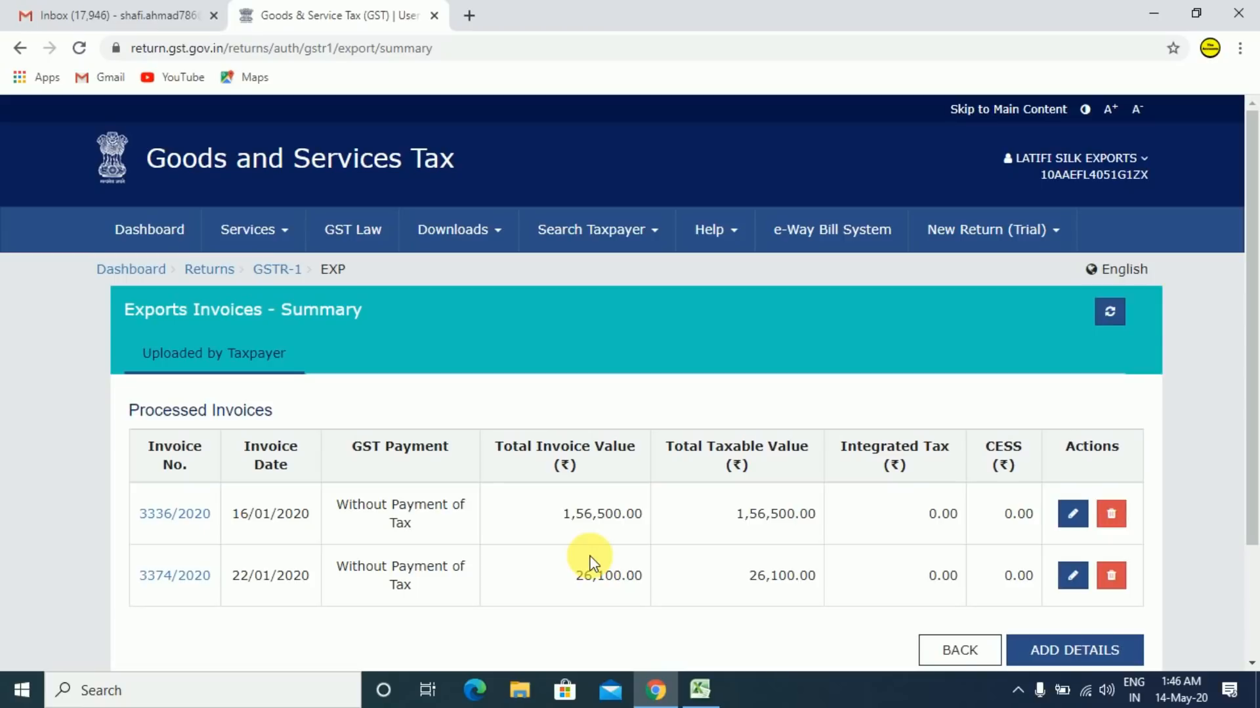
# - Use the Returns breadcrumb to reach the GSTR-1 tiles and scroll through them
pyautogui.click(215, 284)
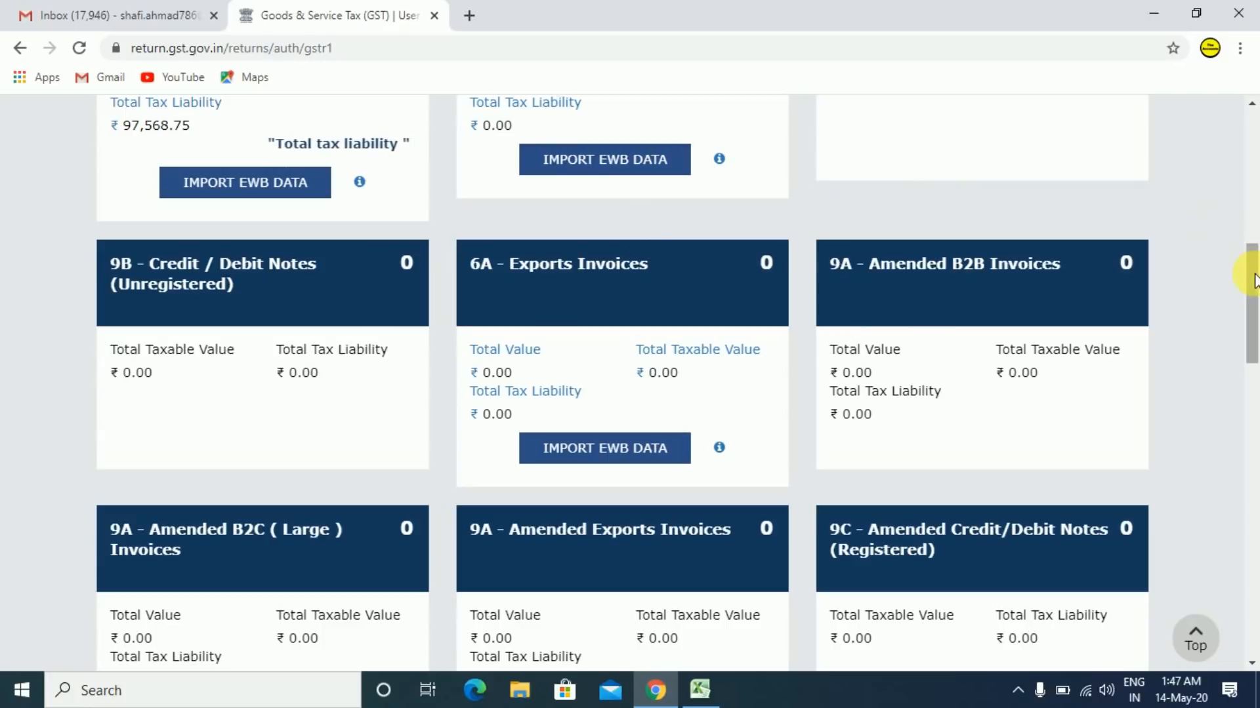
pyautogui.moveTo(1253, 283); pyautogui.dragTo(1254, 587)
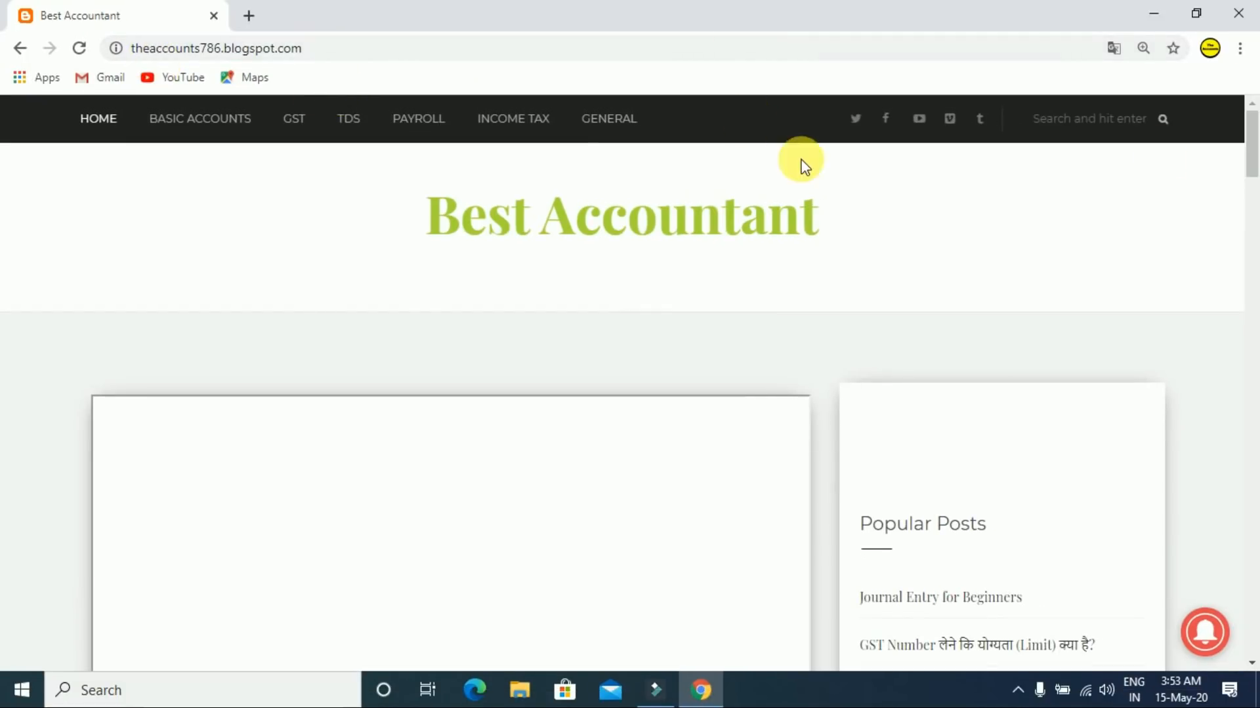
pyautogui.moveTo(1255, 154); pyautogui.dragTo(1255, 443)
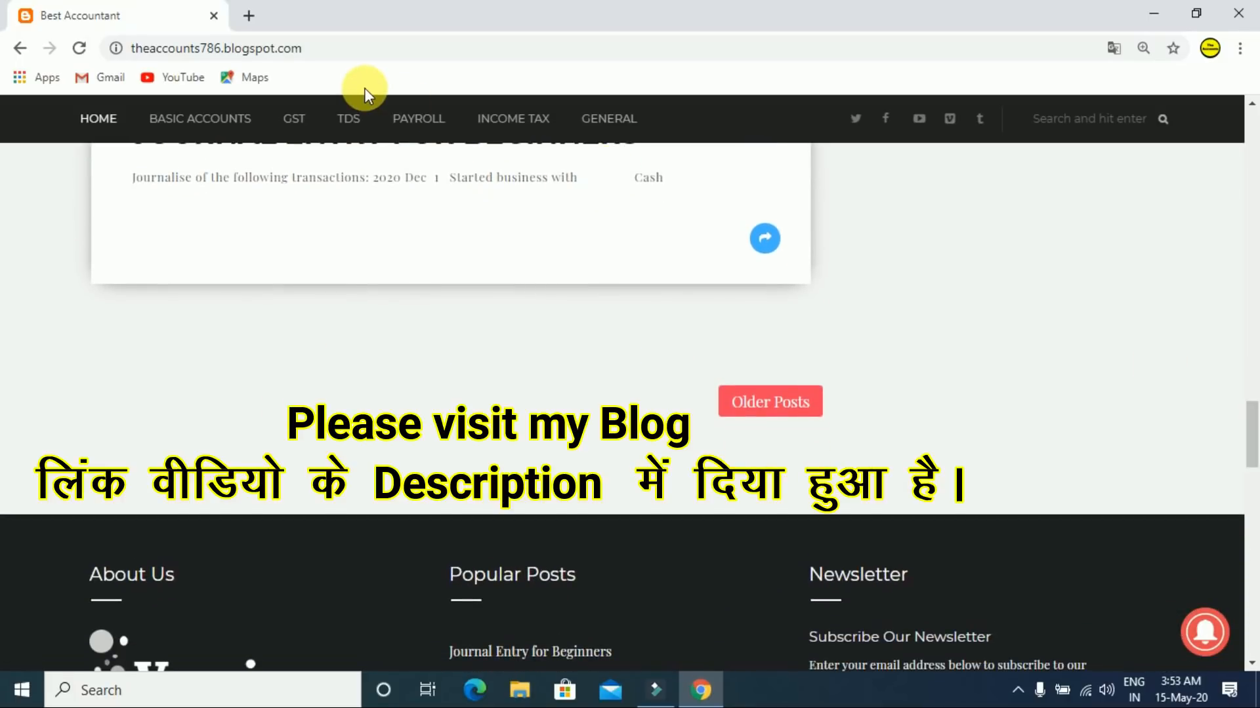